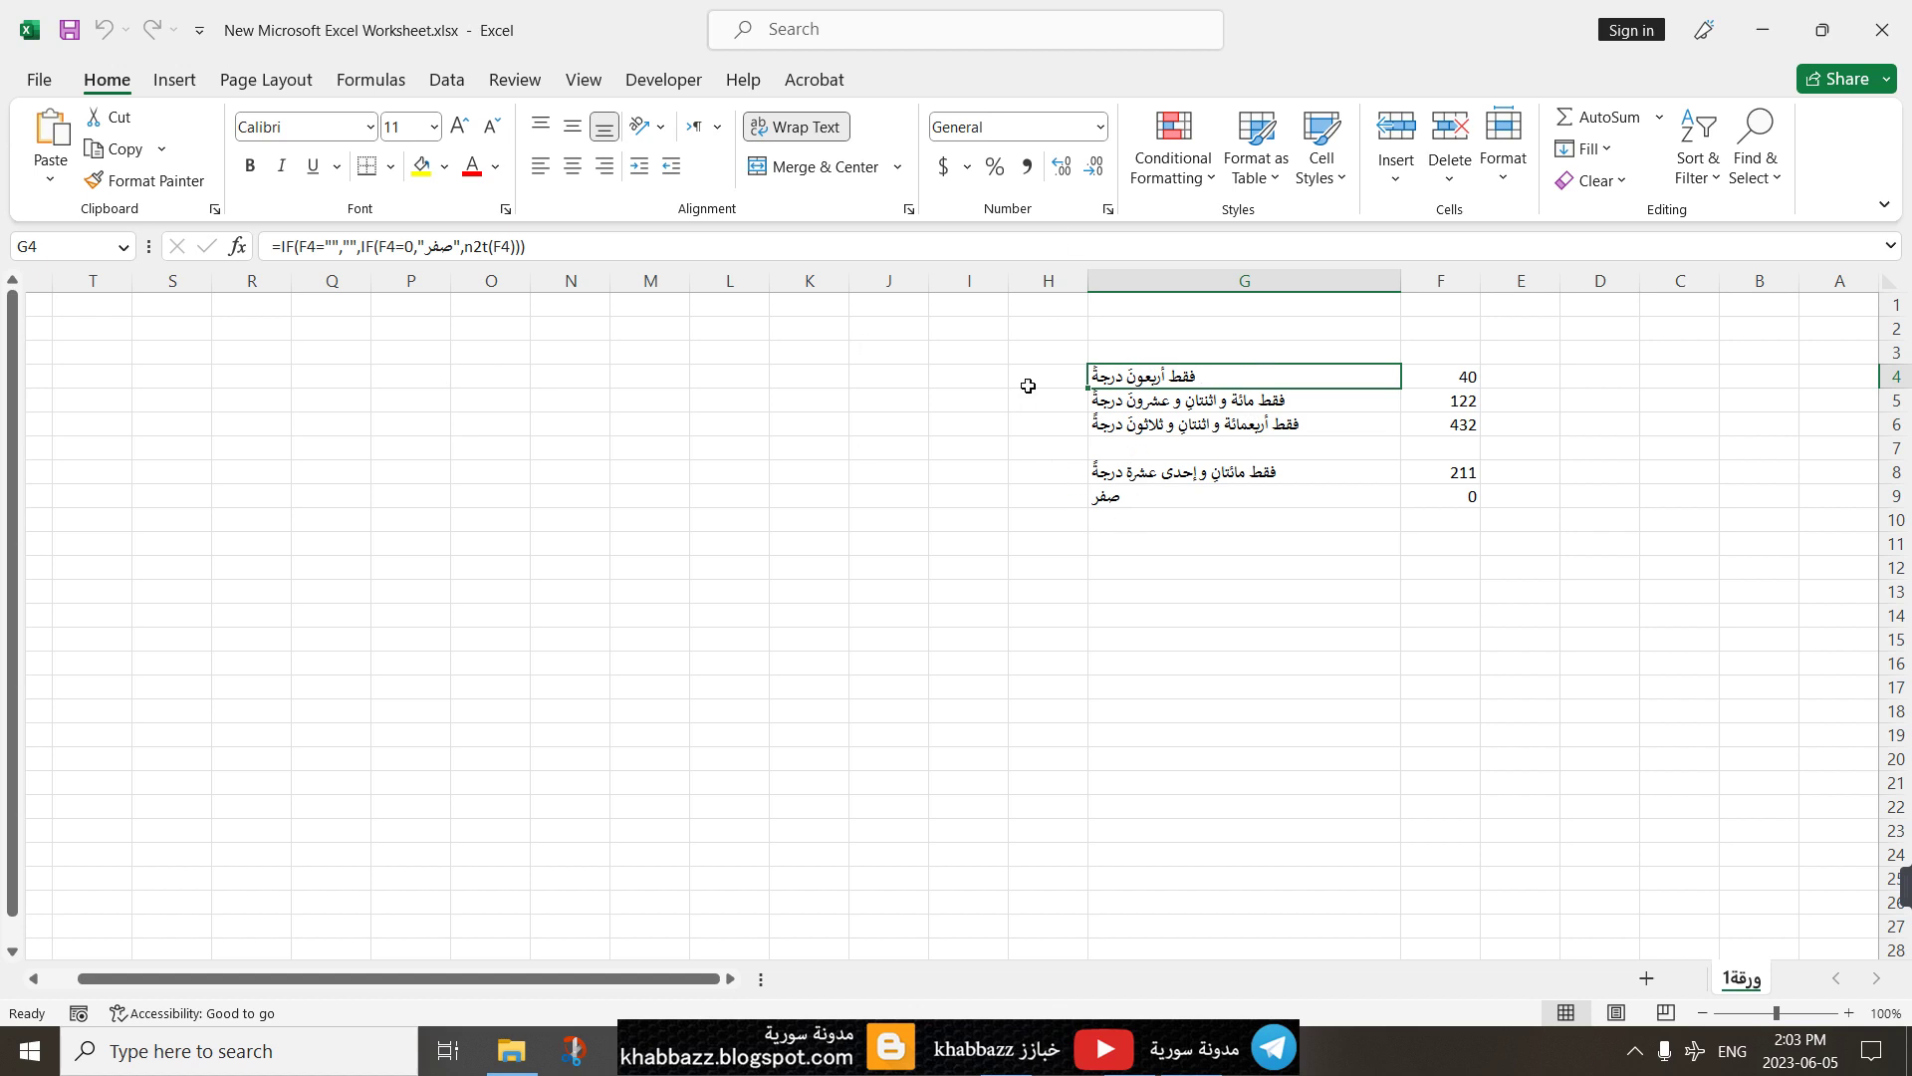
Step: Enter the sample numbers 500 in K4, 121 in K5 and 0 in K7, leaving K6 empty
left_click(785, 379)
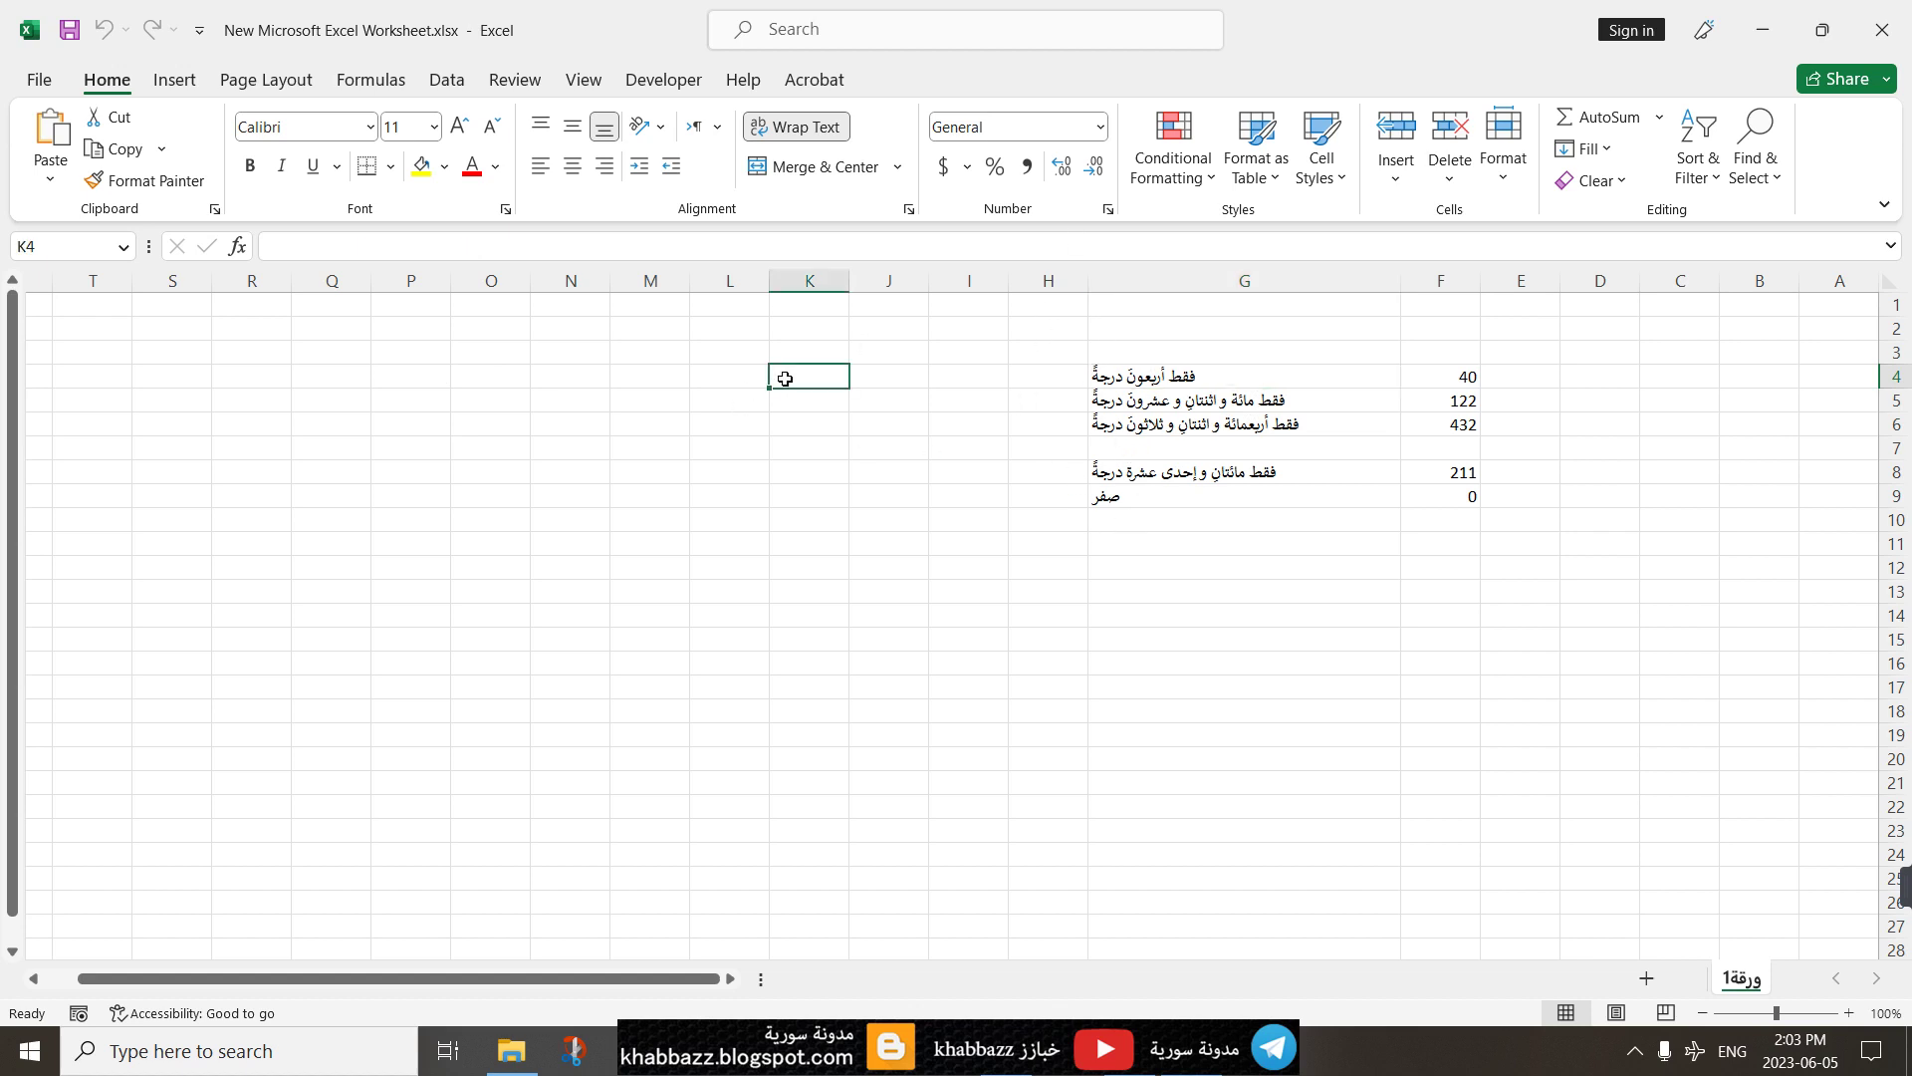
type("500]")
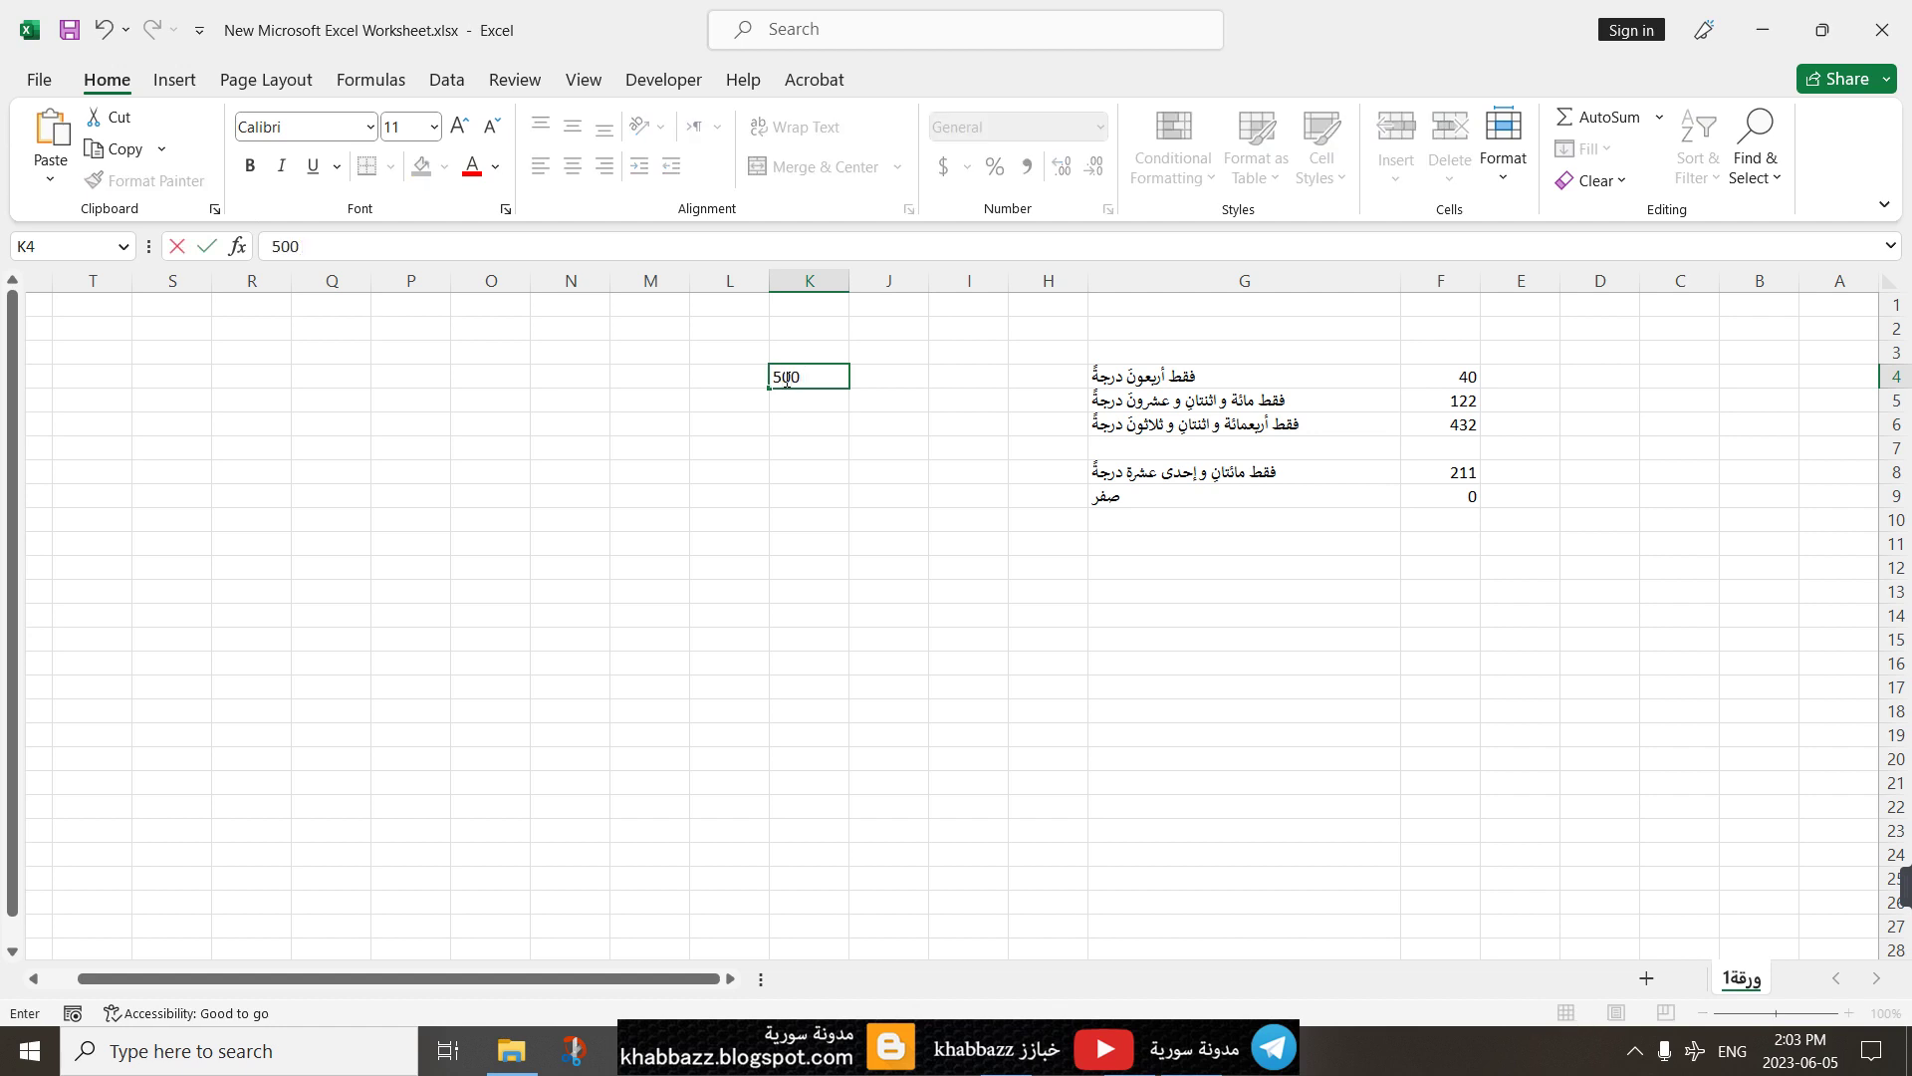
key("Return")
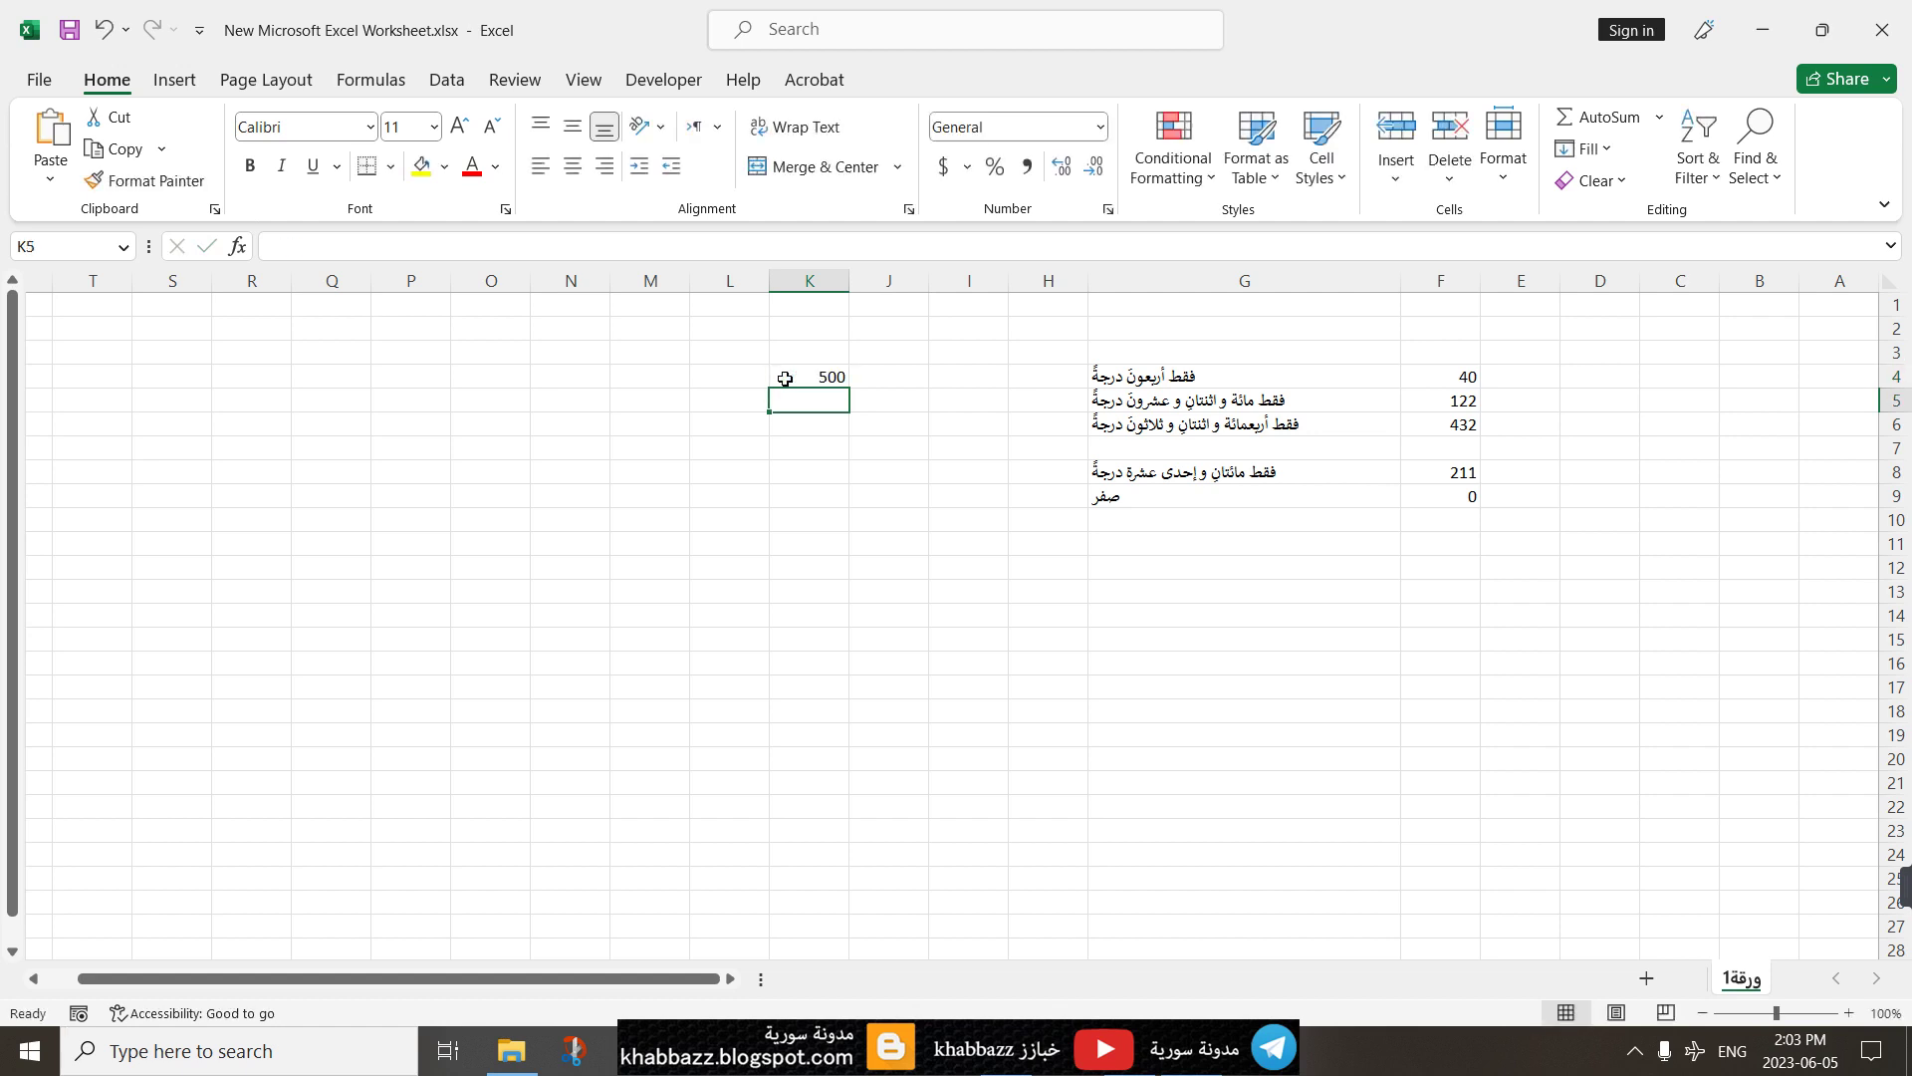
type("121")
key("Return")
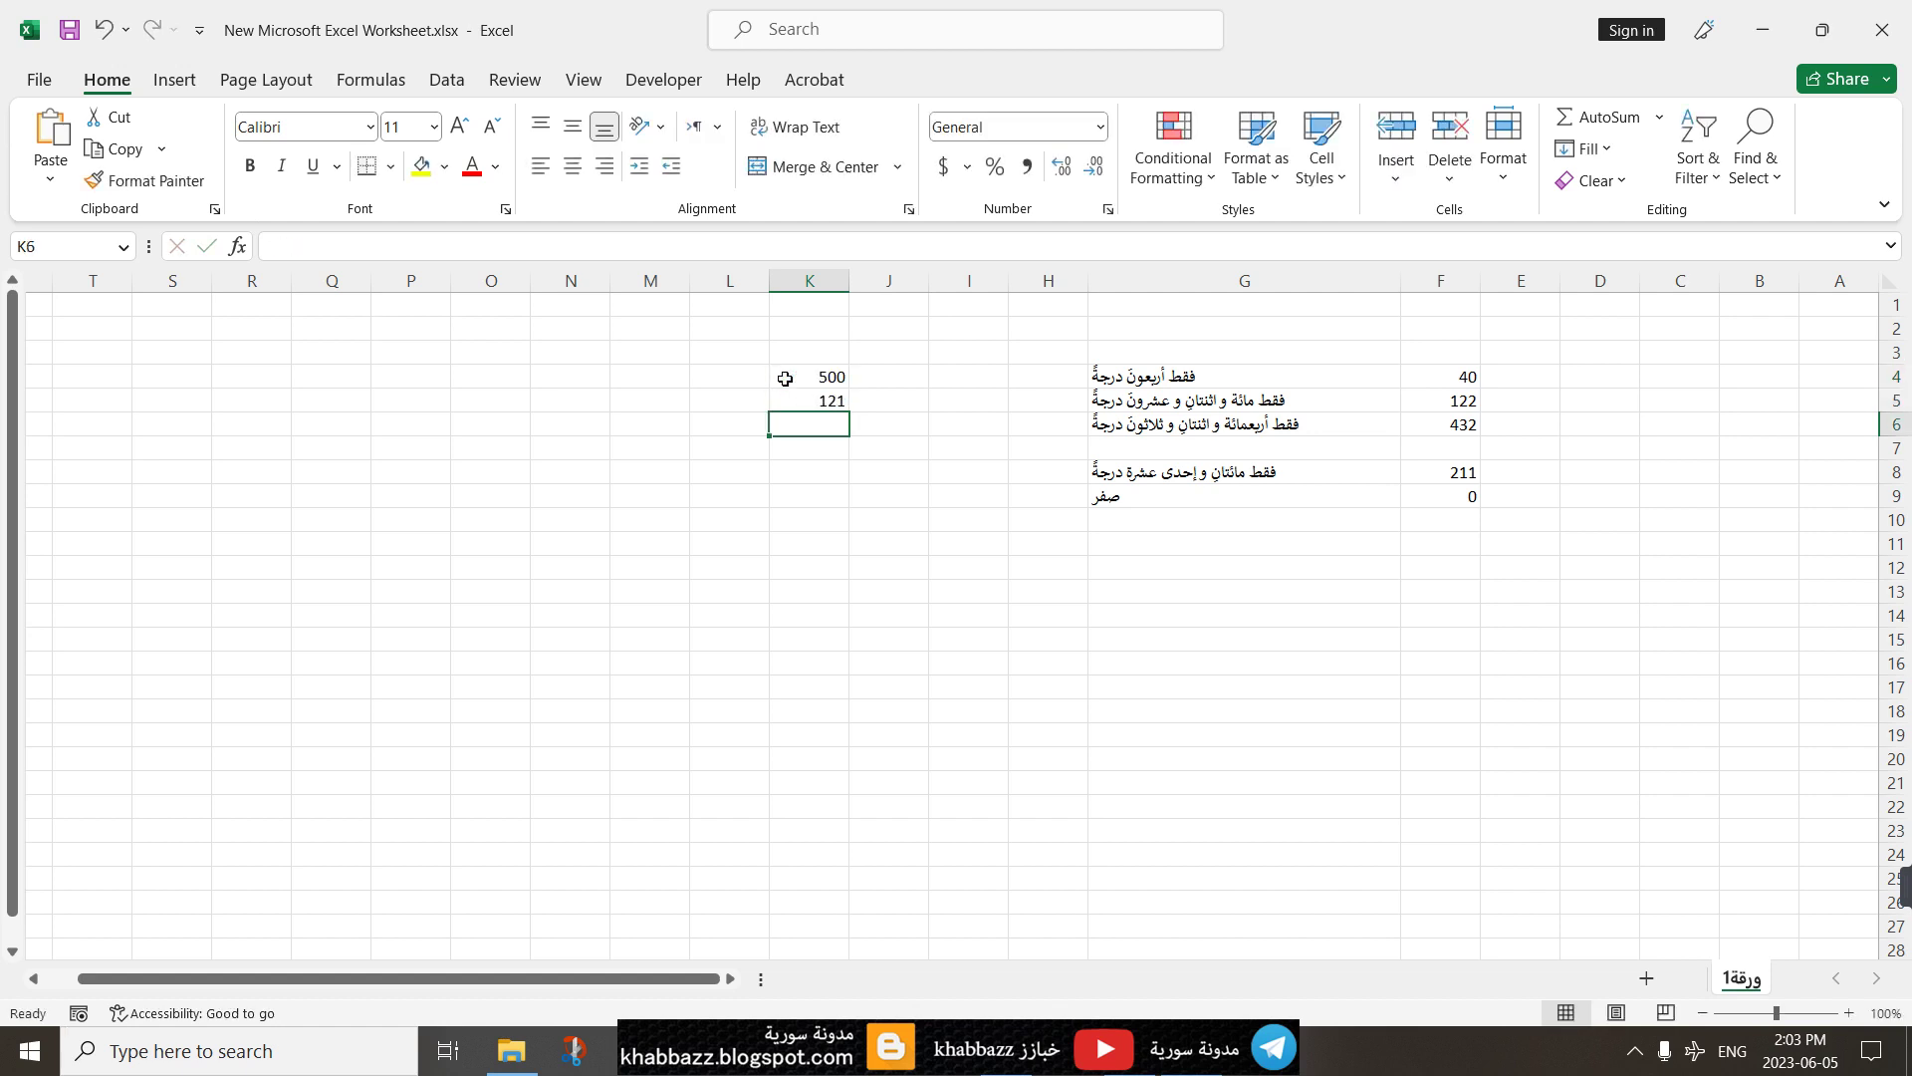
key("Return")
type("0")
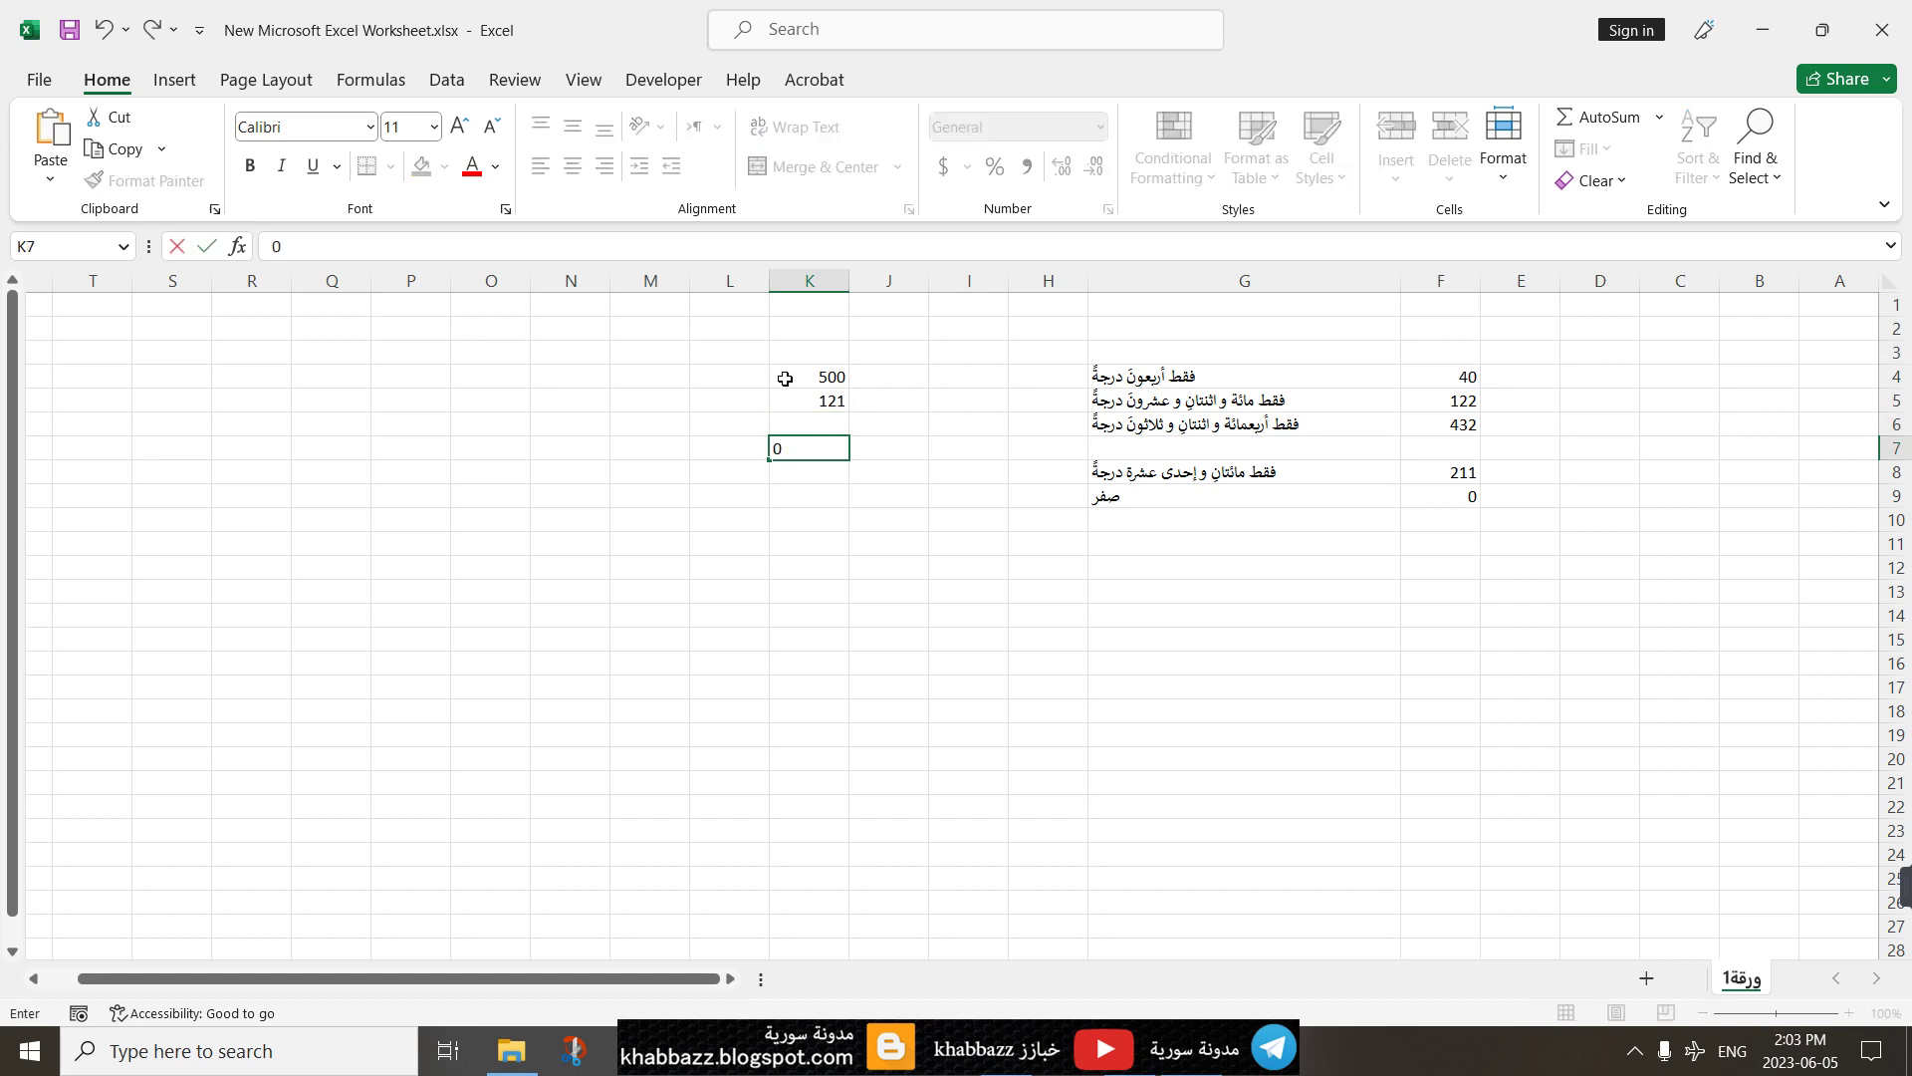
key("Return")
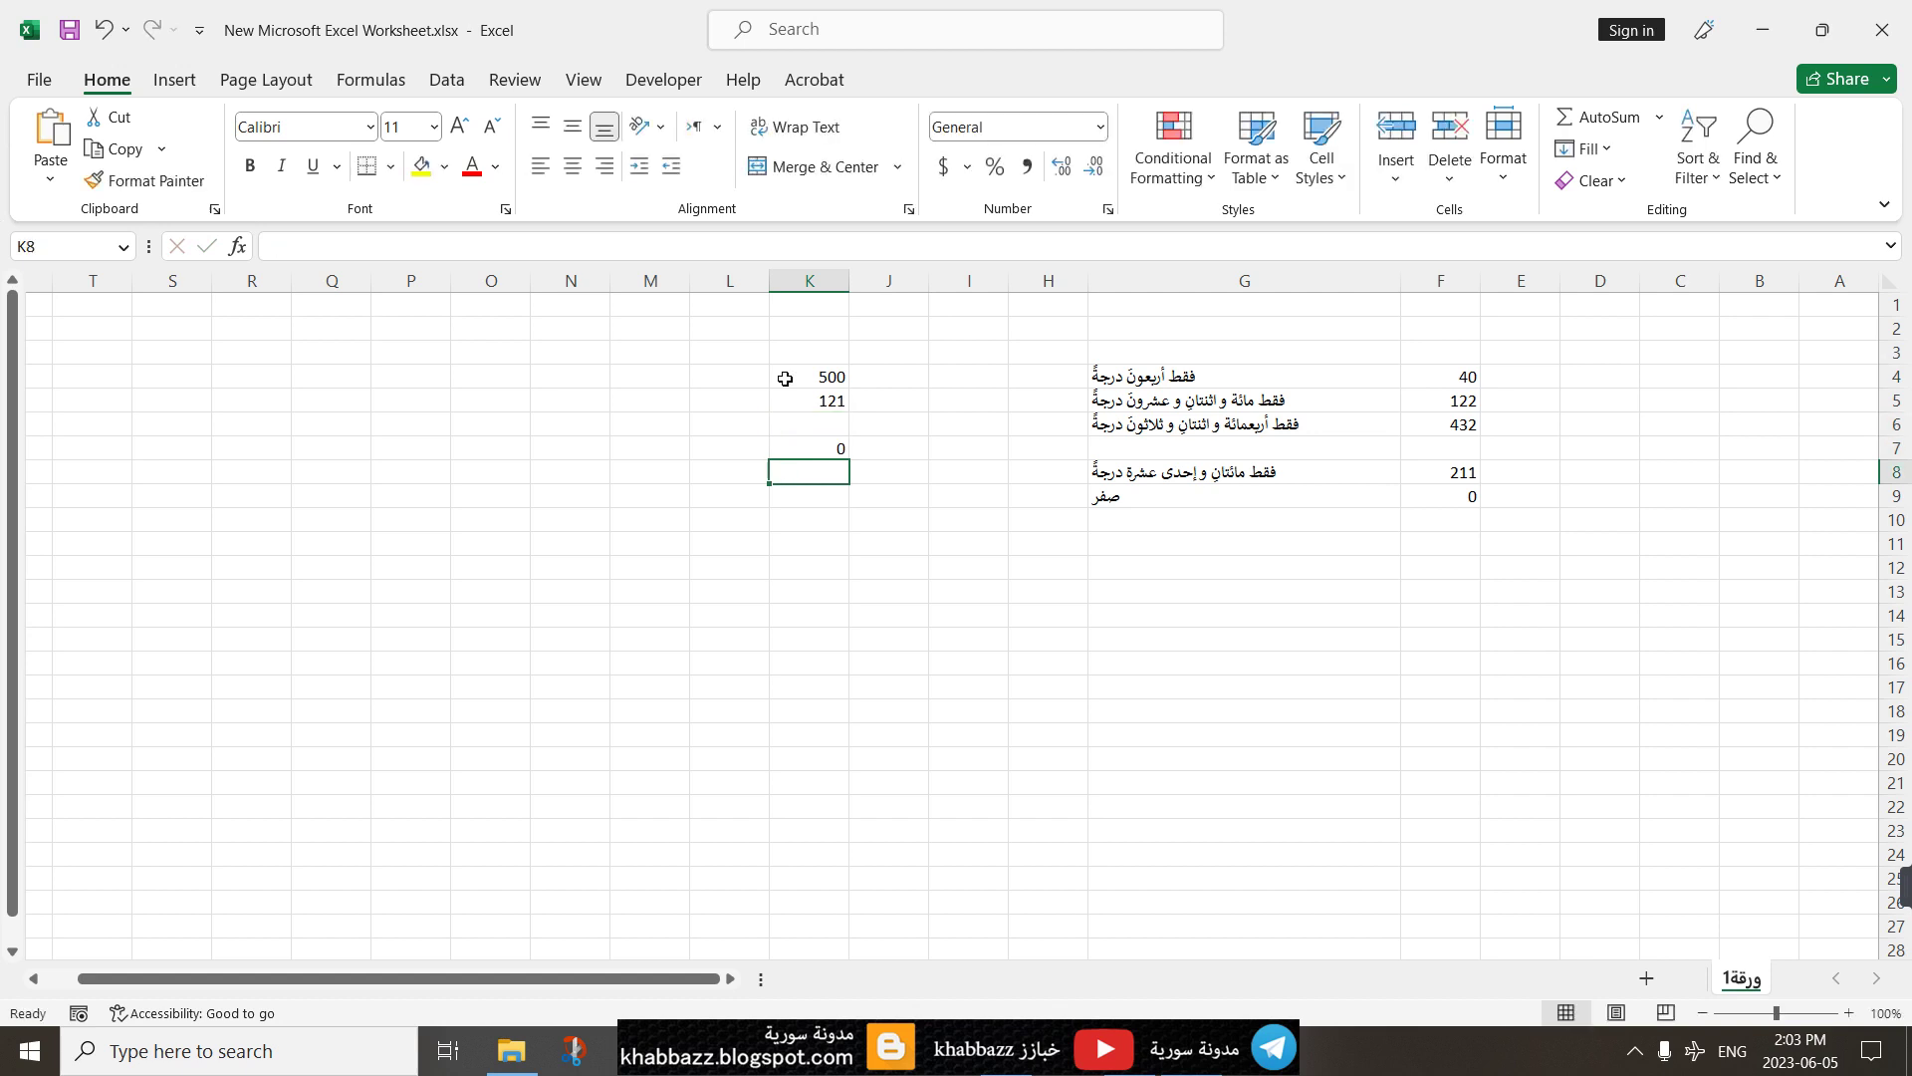
Step: Widen column L to roughly four times its default width and zoom the worksheet to 155%
left_click(724, 399)
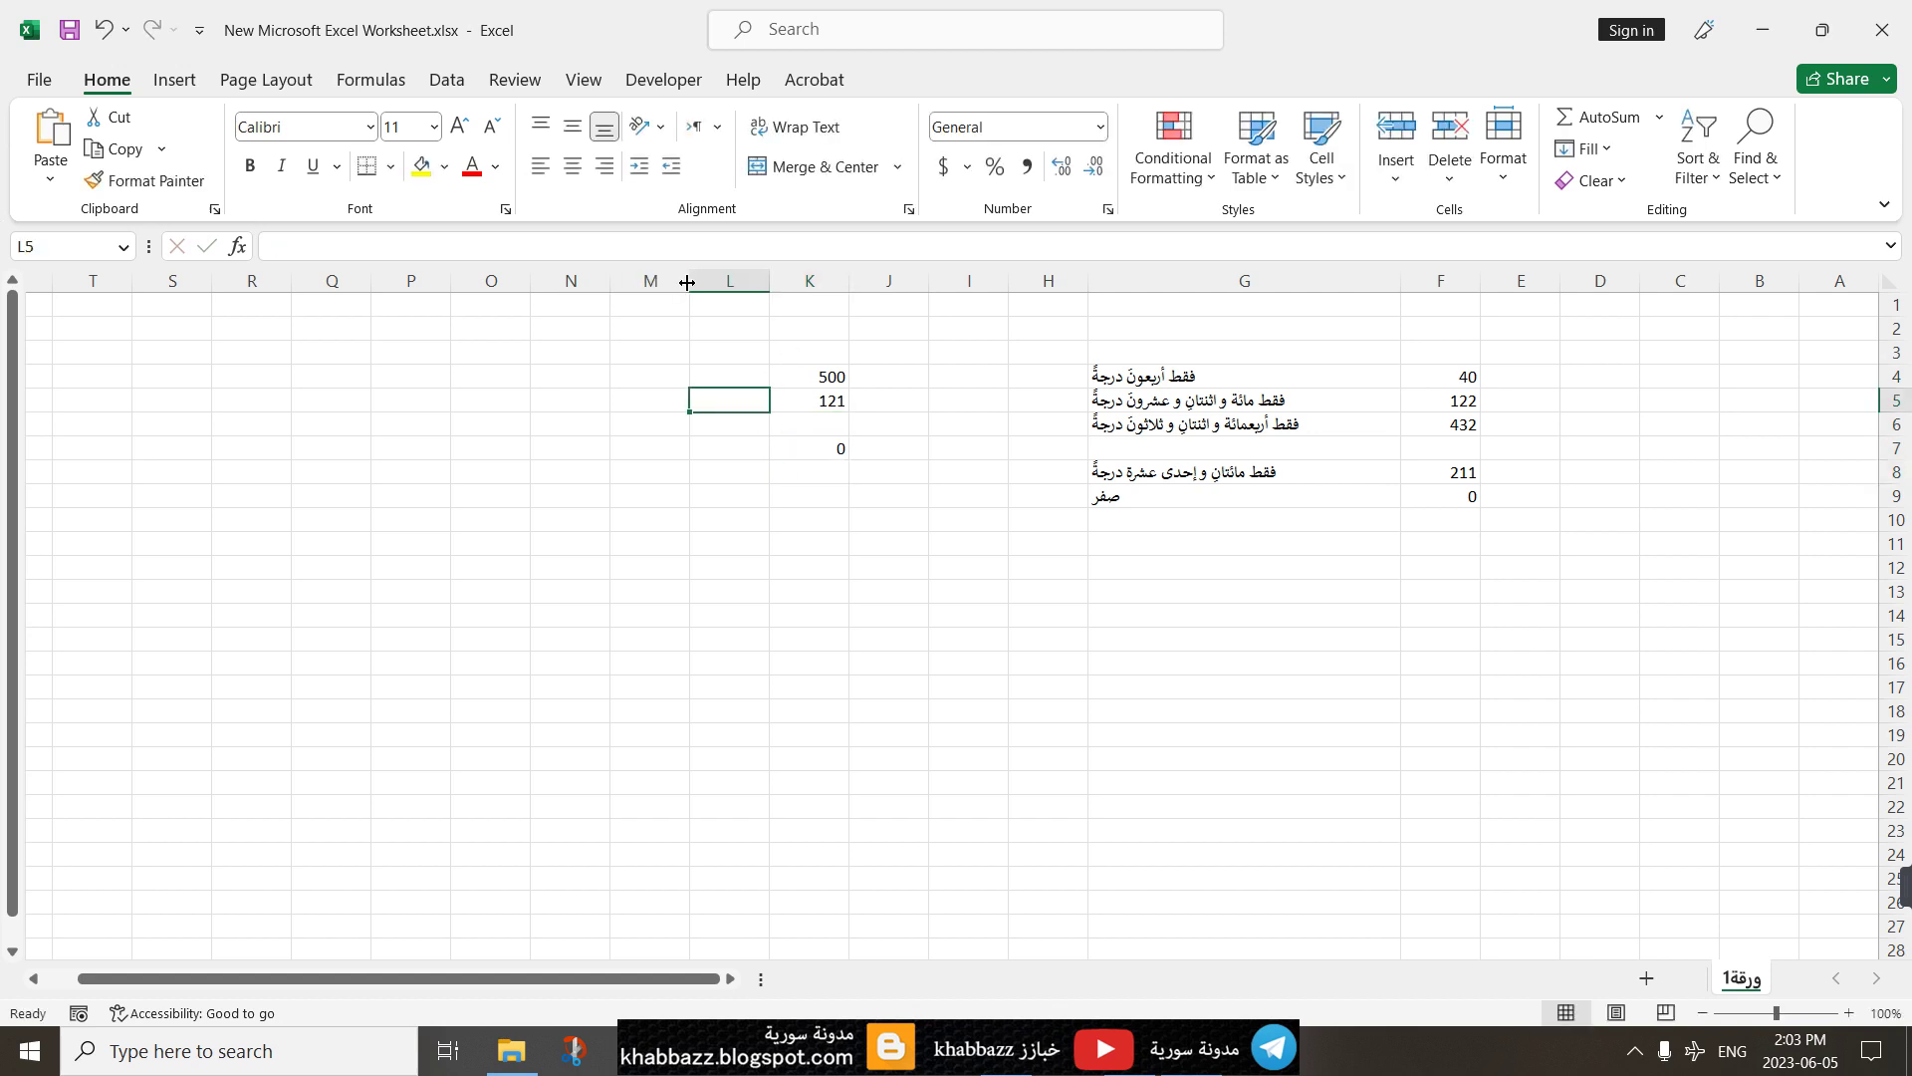
left_click_drag(690, 282, 439, 286)
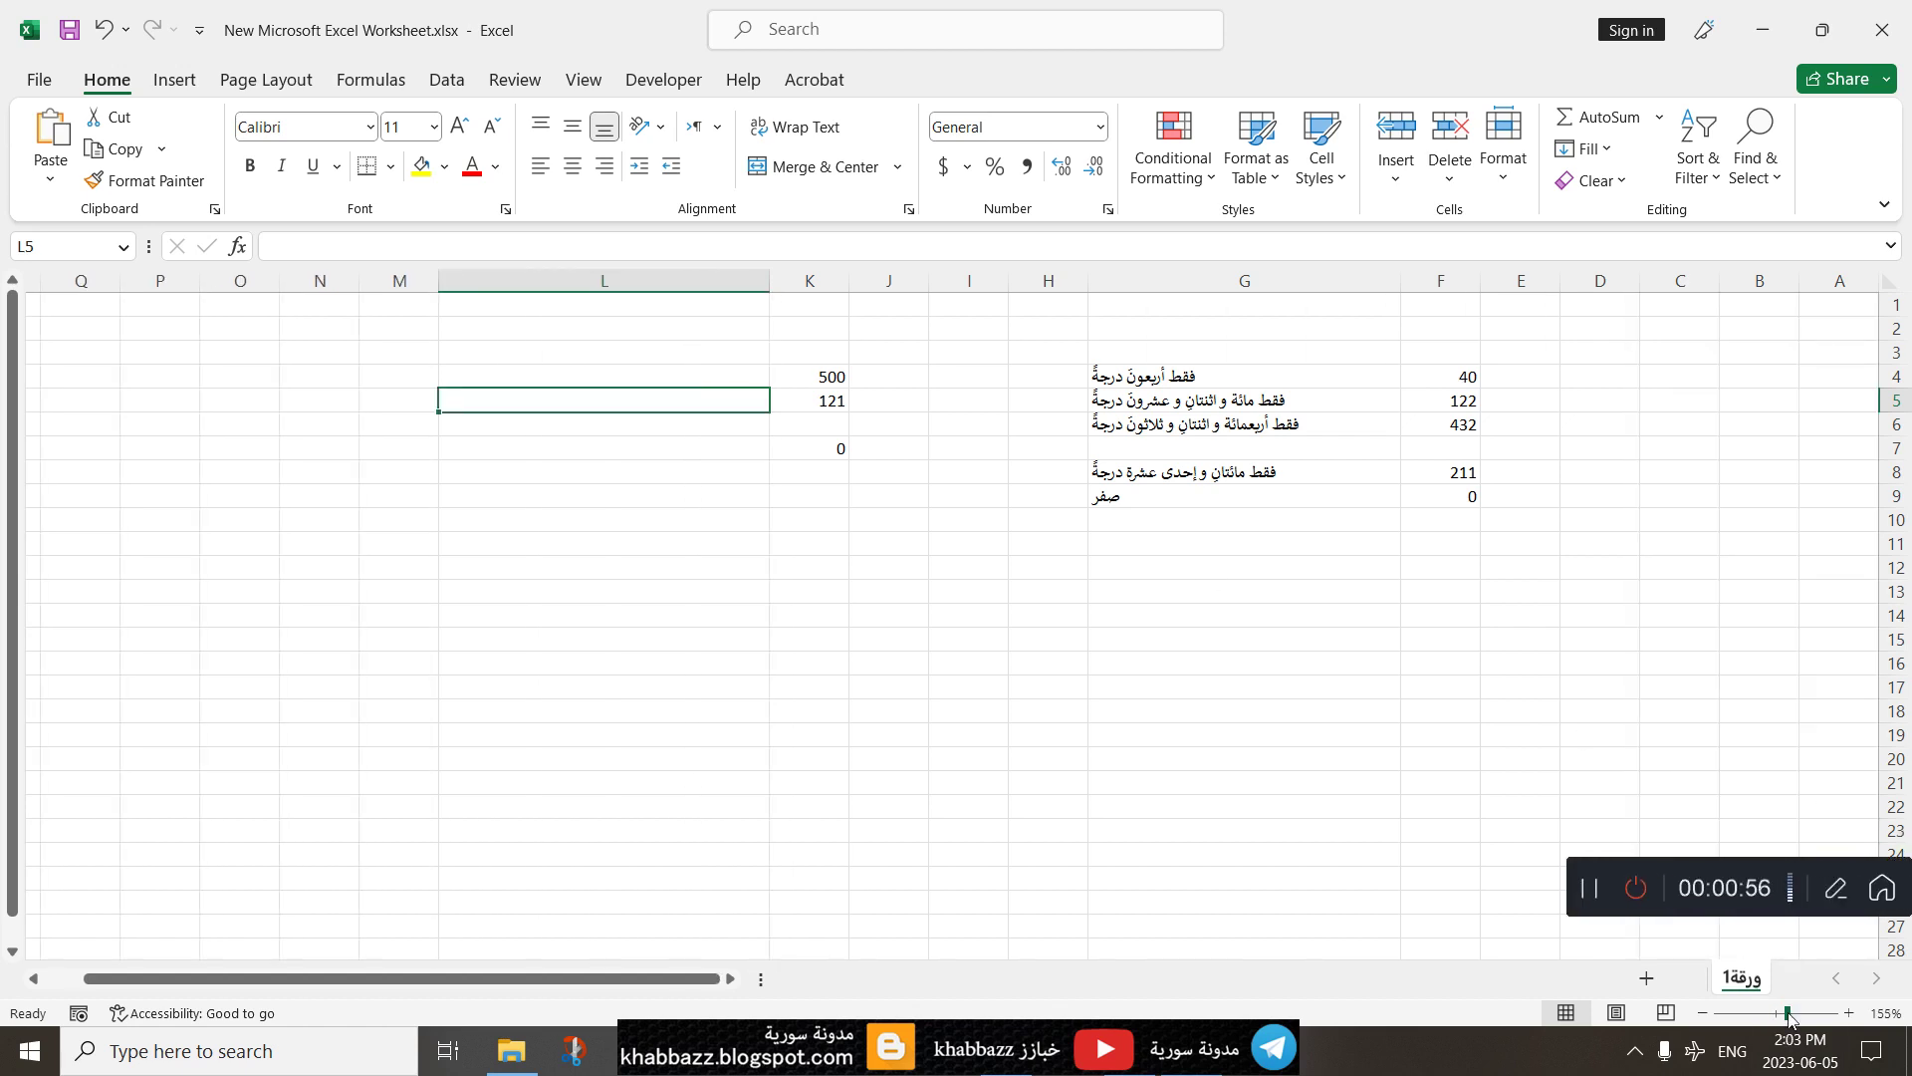
left_click_drag(1776, 1013, 1788, 1013)
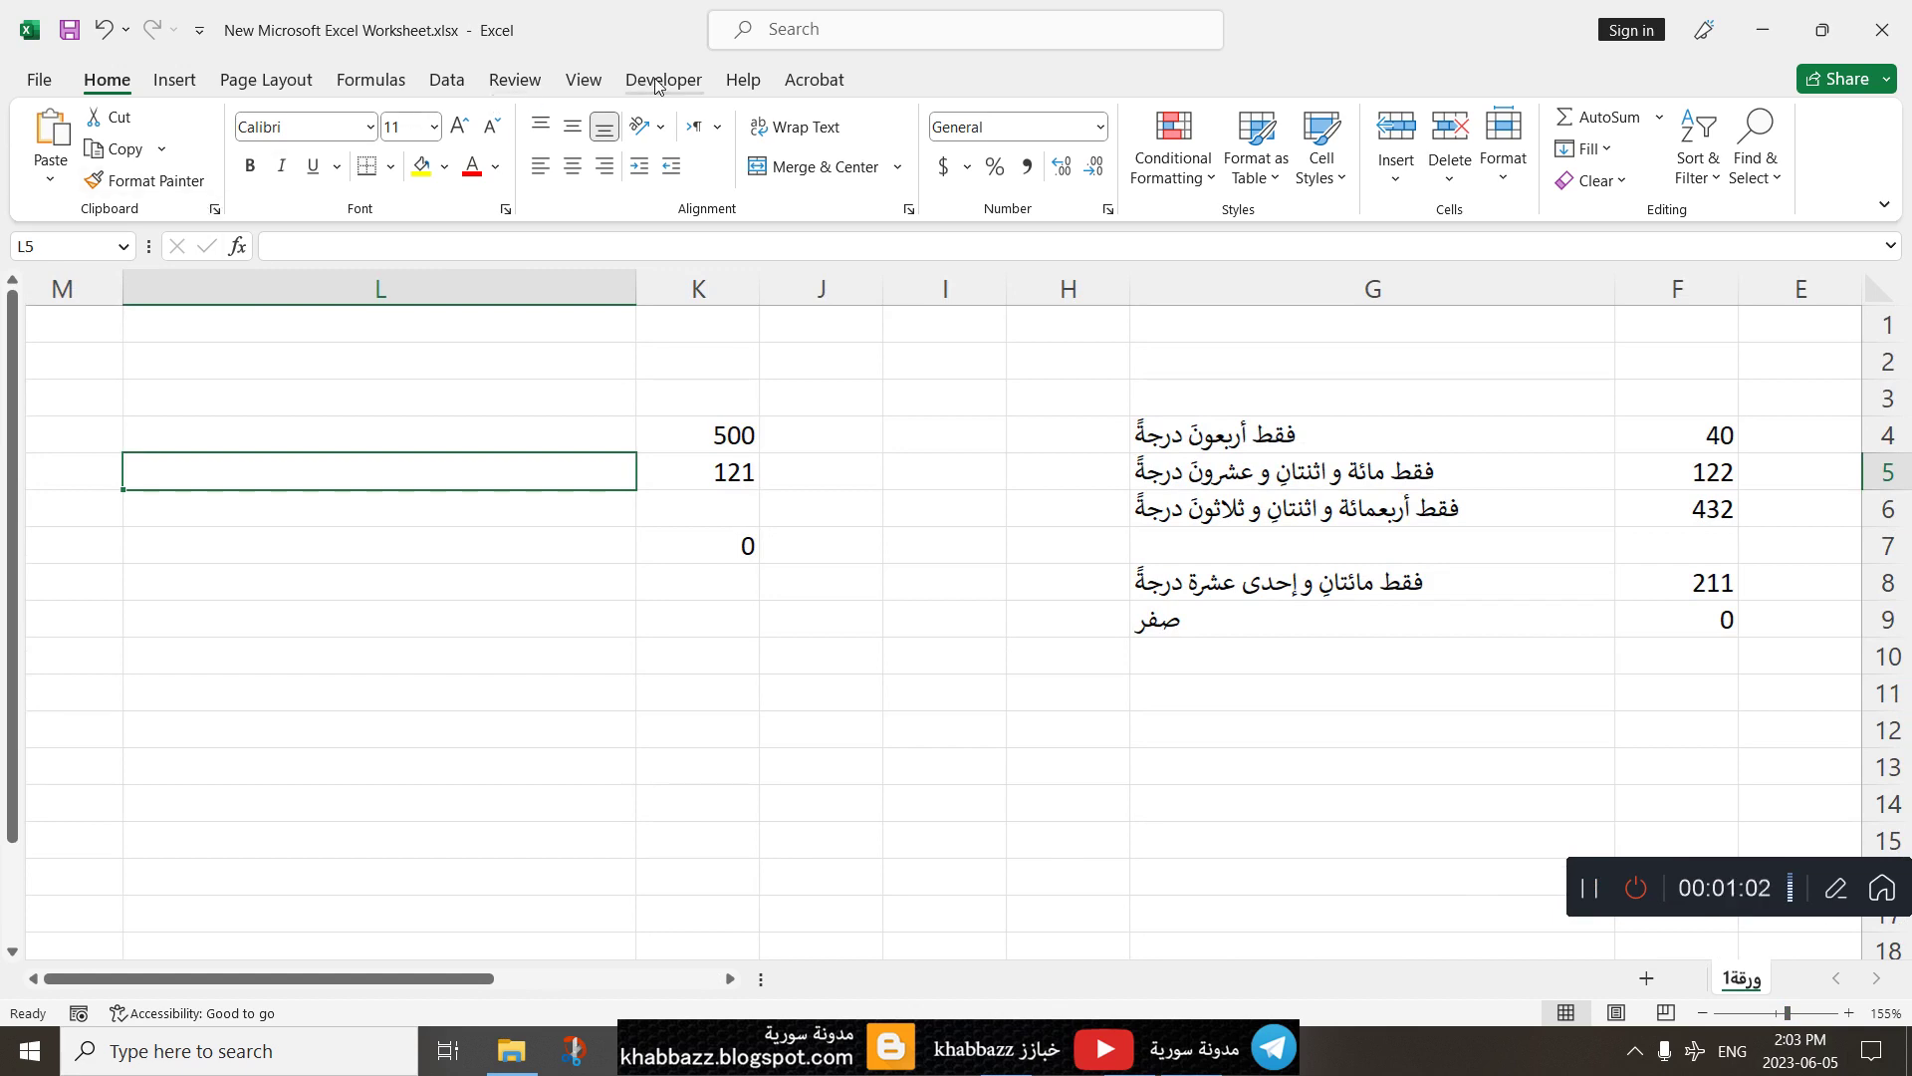
Step: In the ribbon customization options, toggle the Developer main tab off and back on, and apply the options
left_click(30, 79)
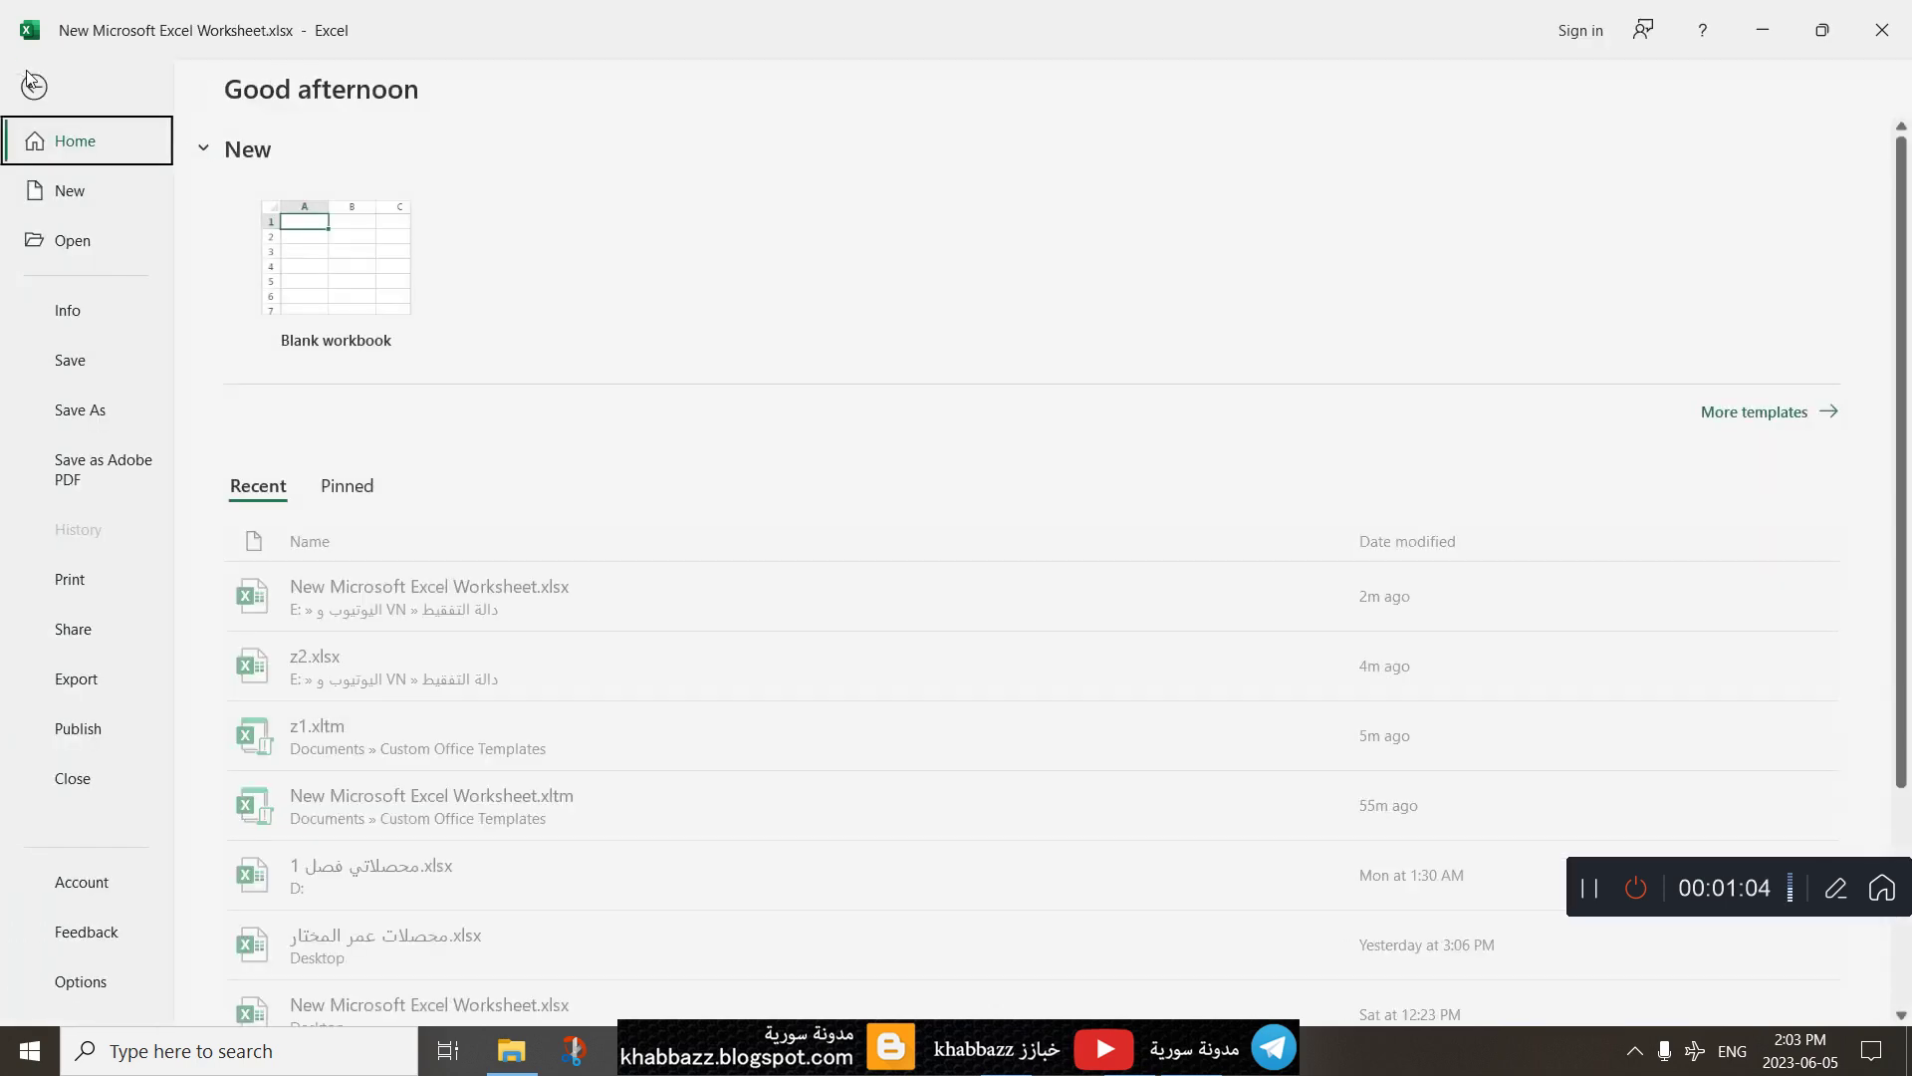
left_click(71, 984)
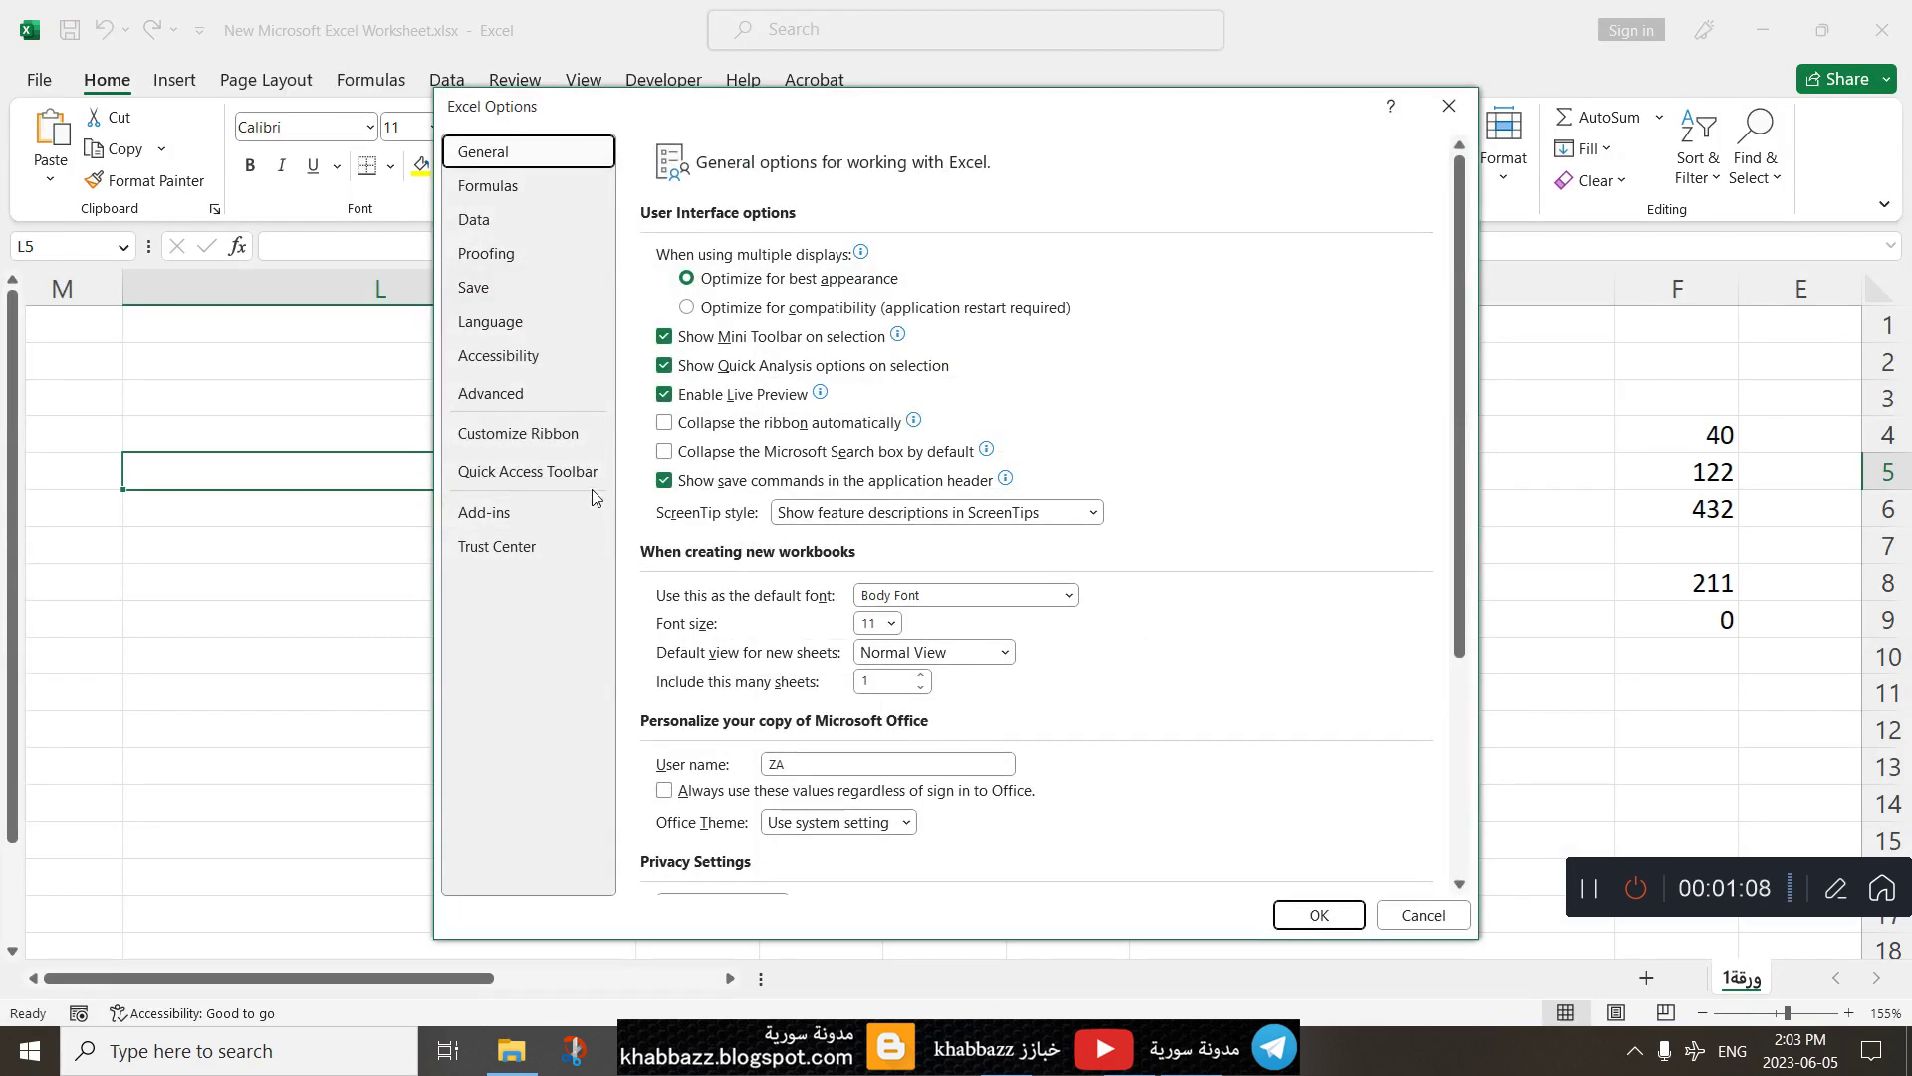
left_click(513, 437)
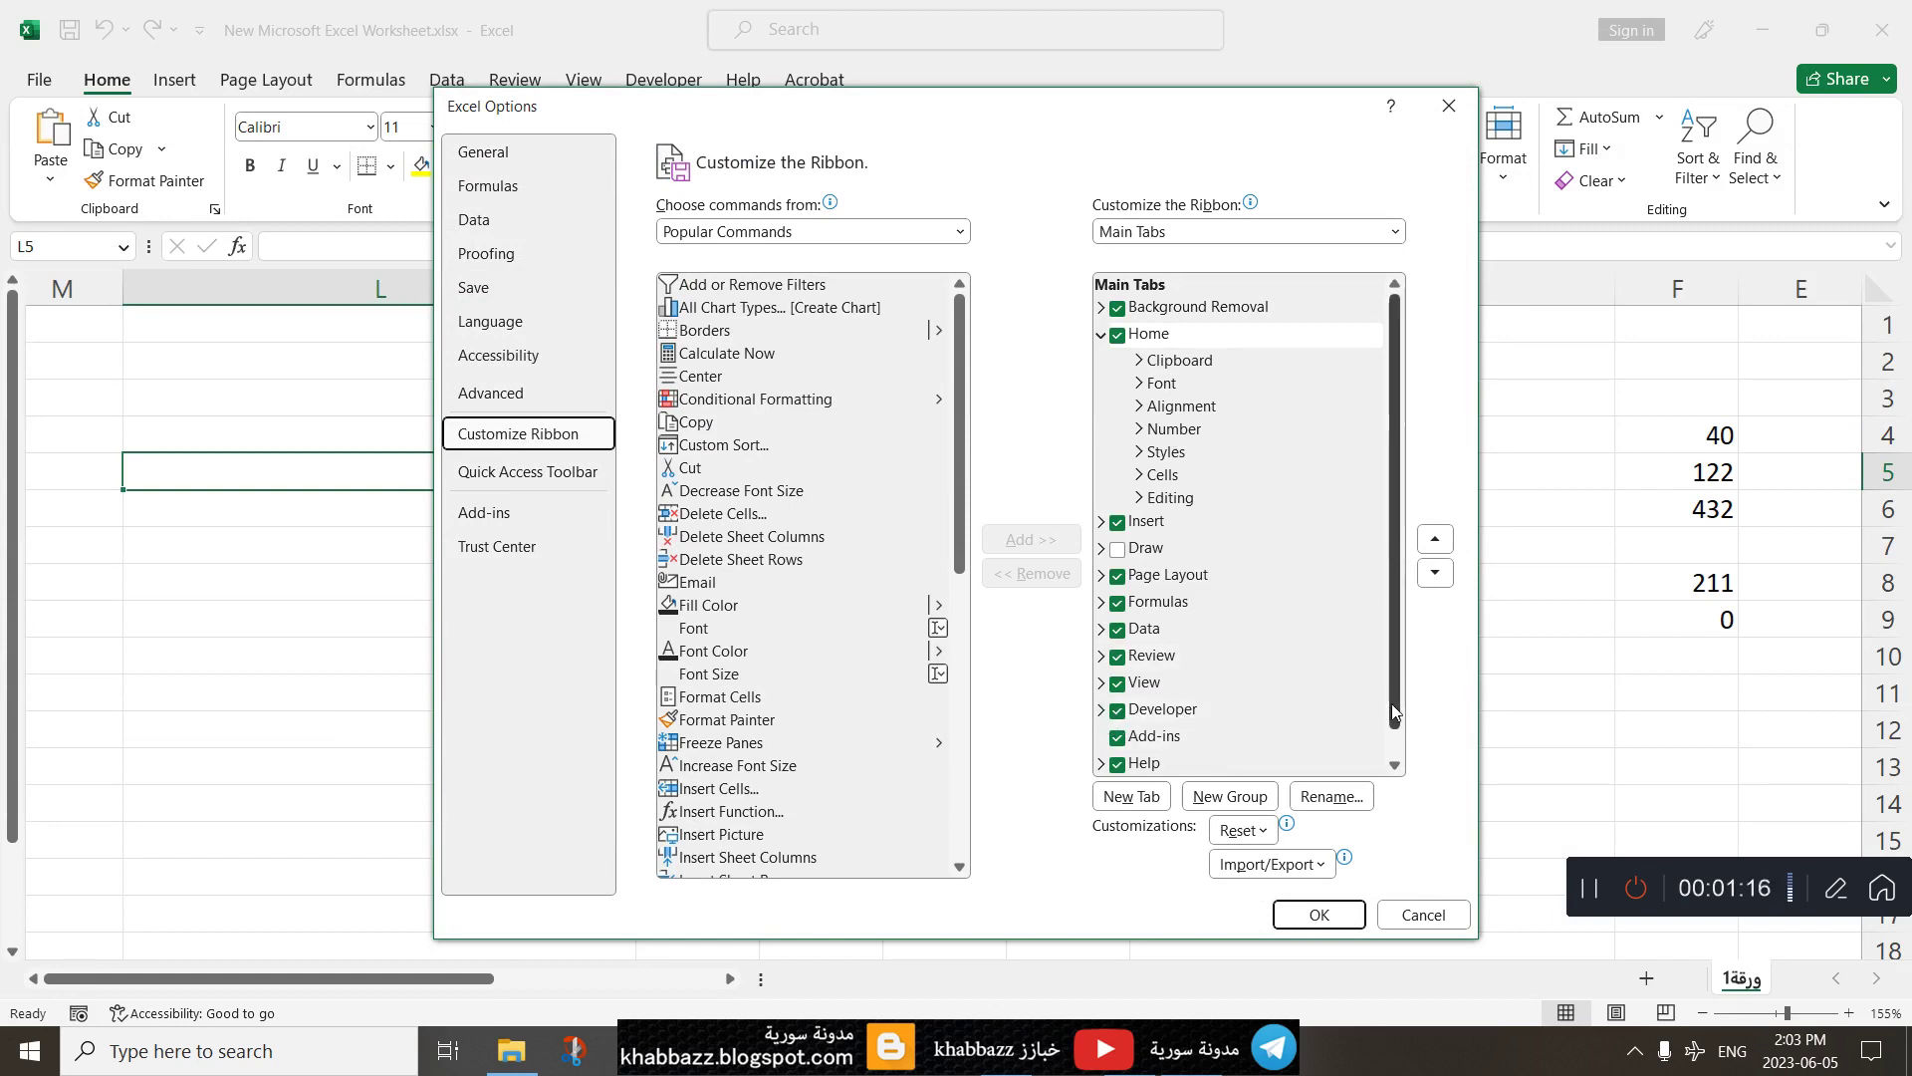
left_click_drag(1391, 705, 1398, 748)
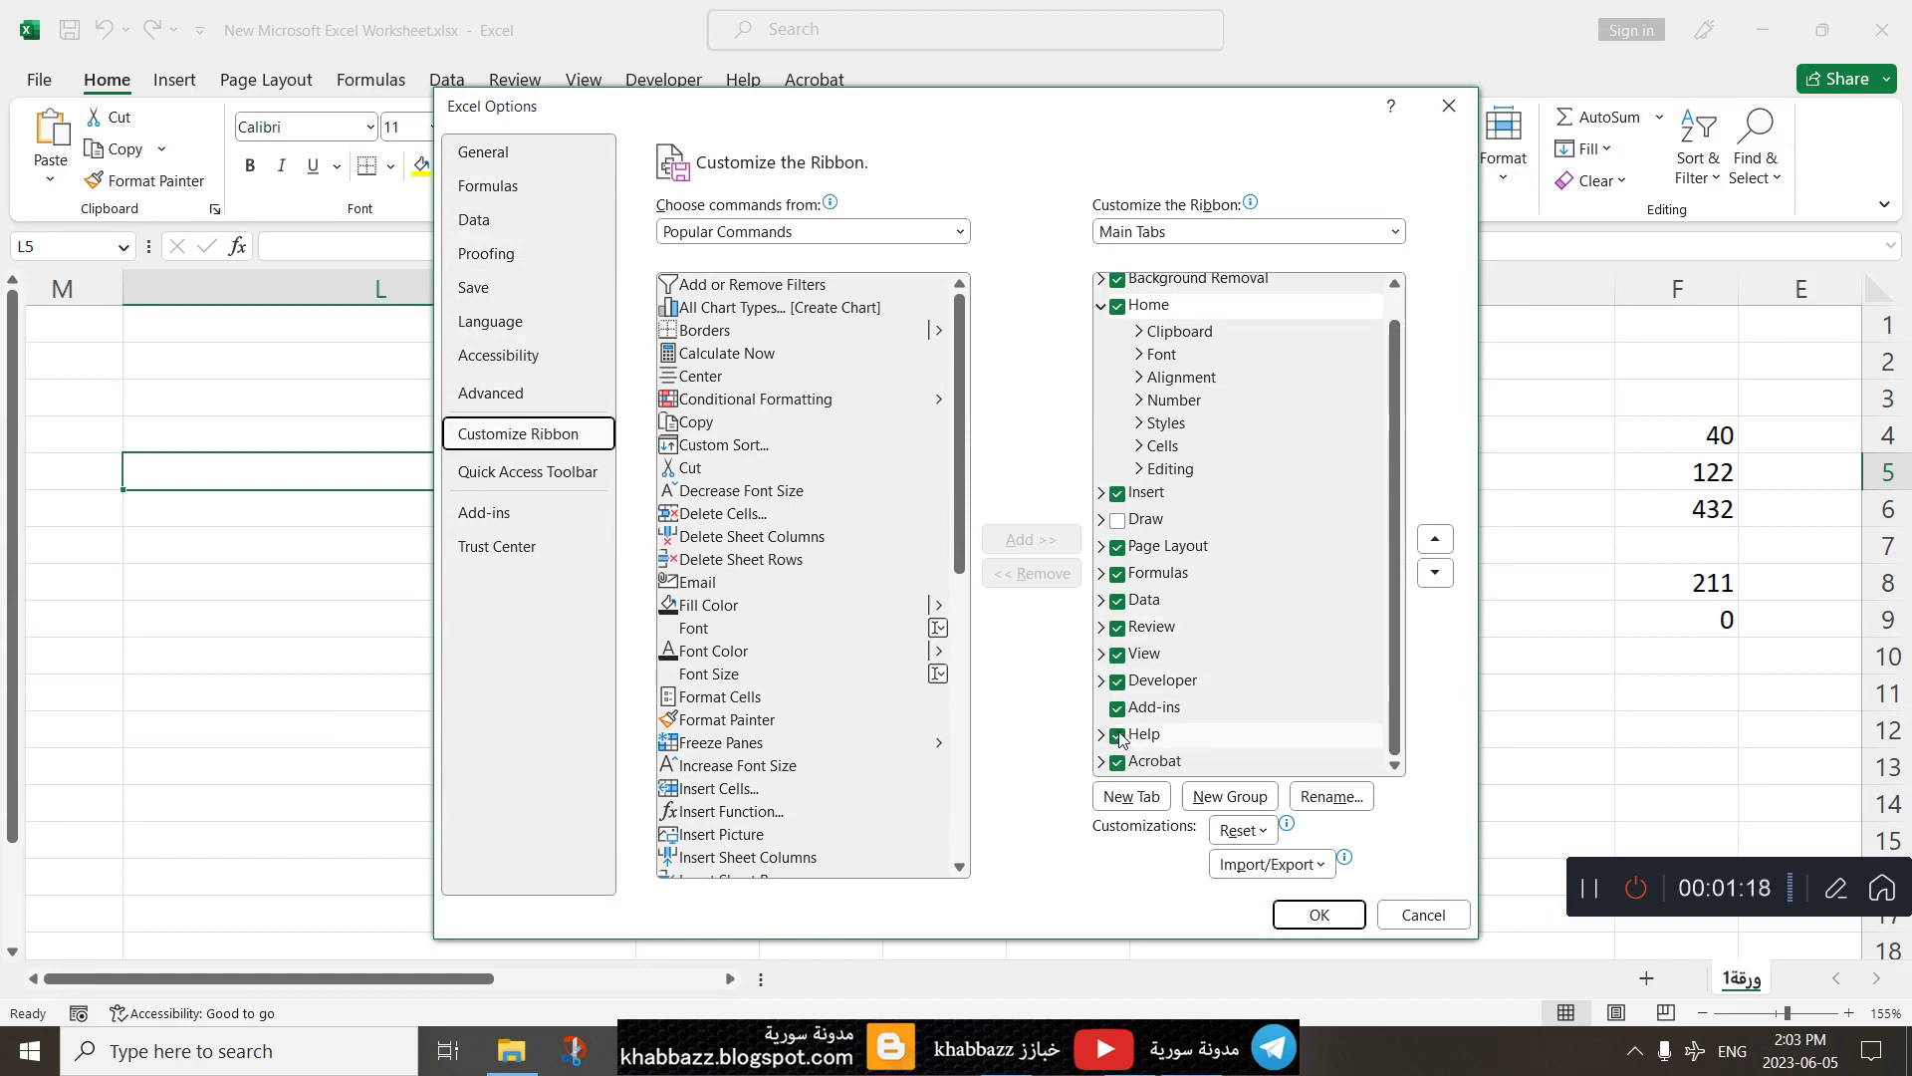
left_click(1117, 683)
left_click(1118, 684)
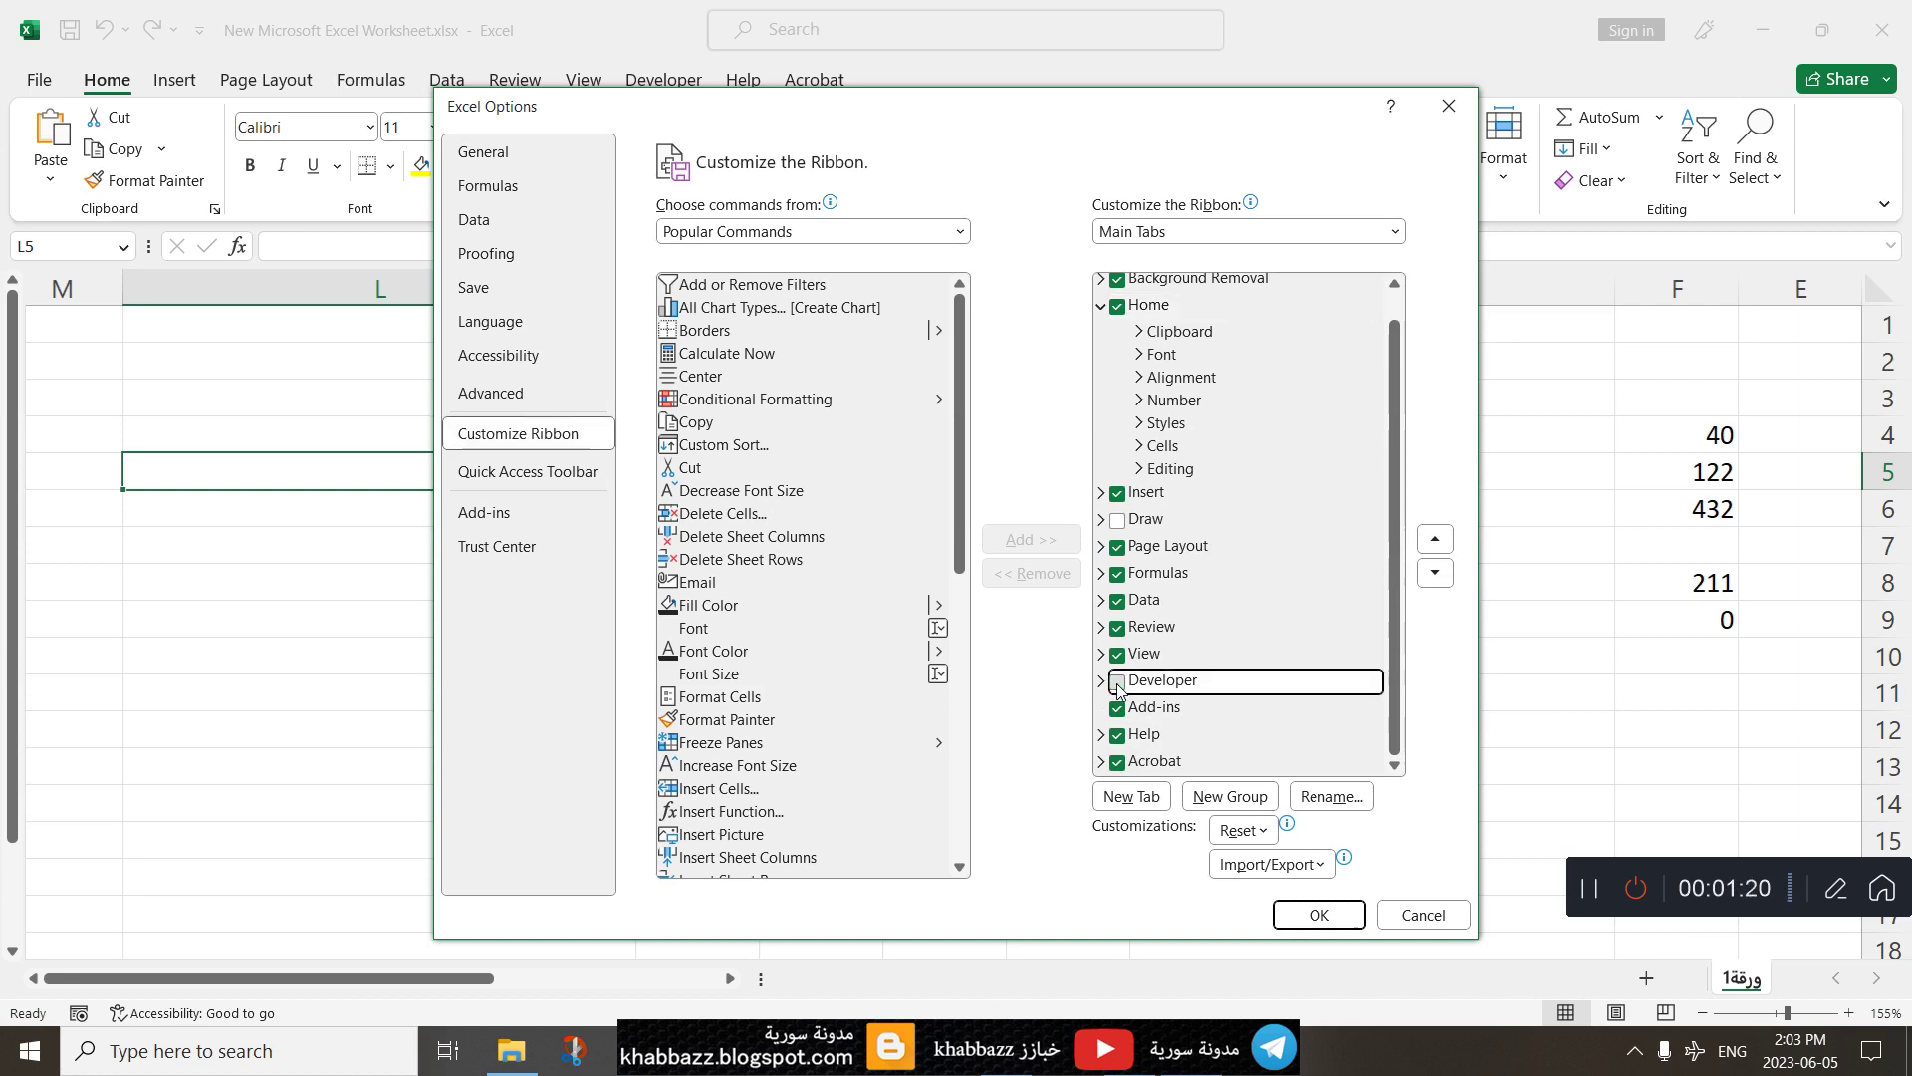
left_click(1326, 912)
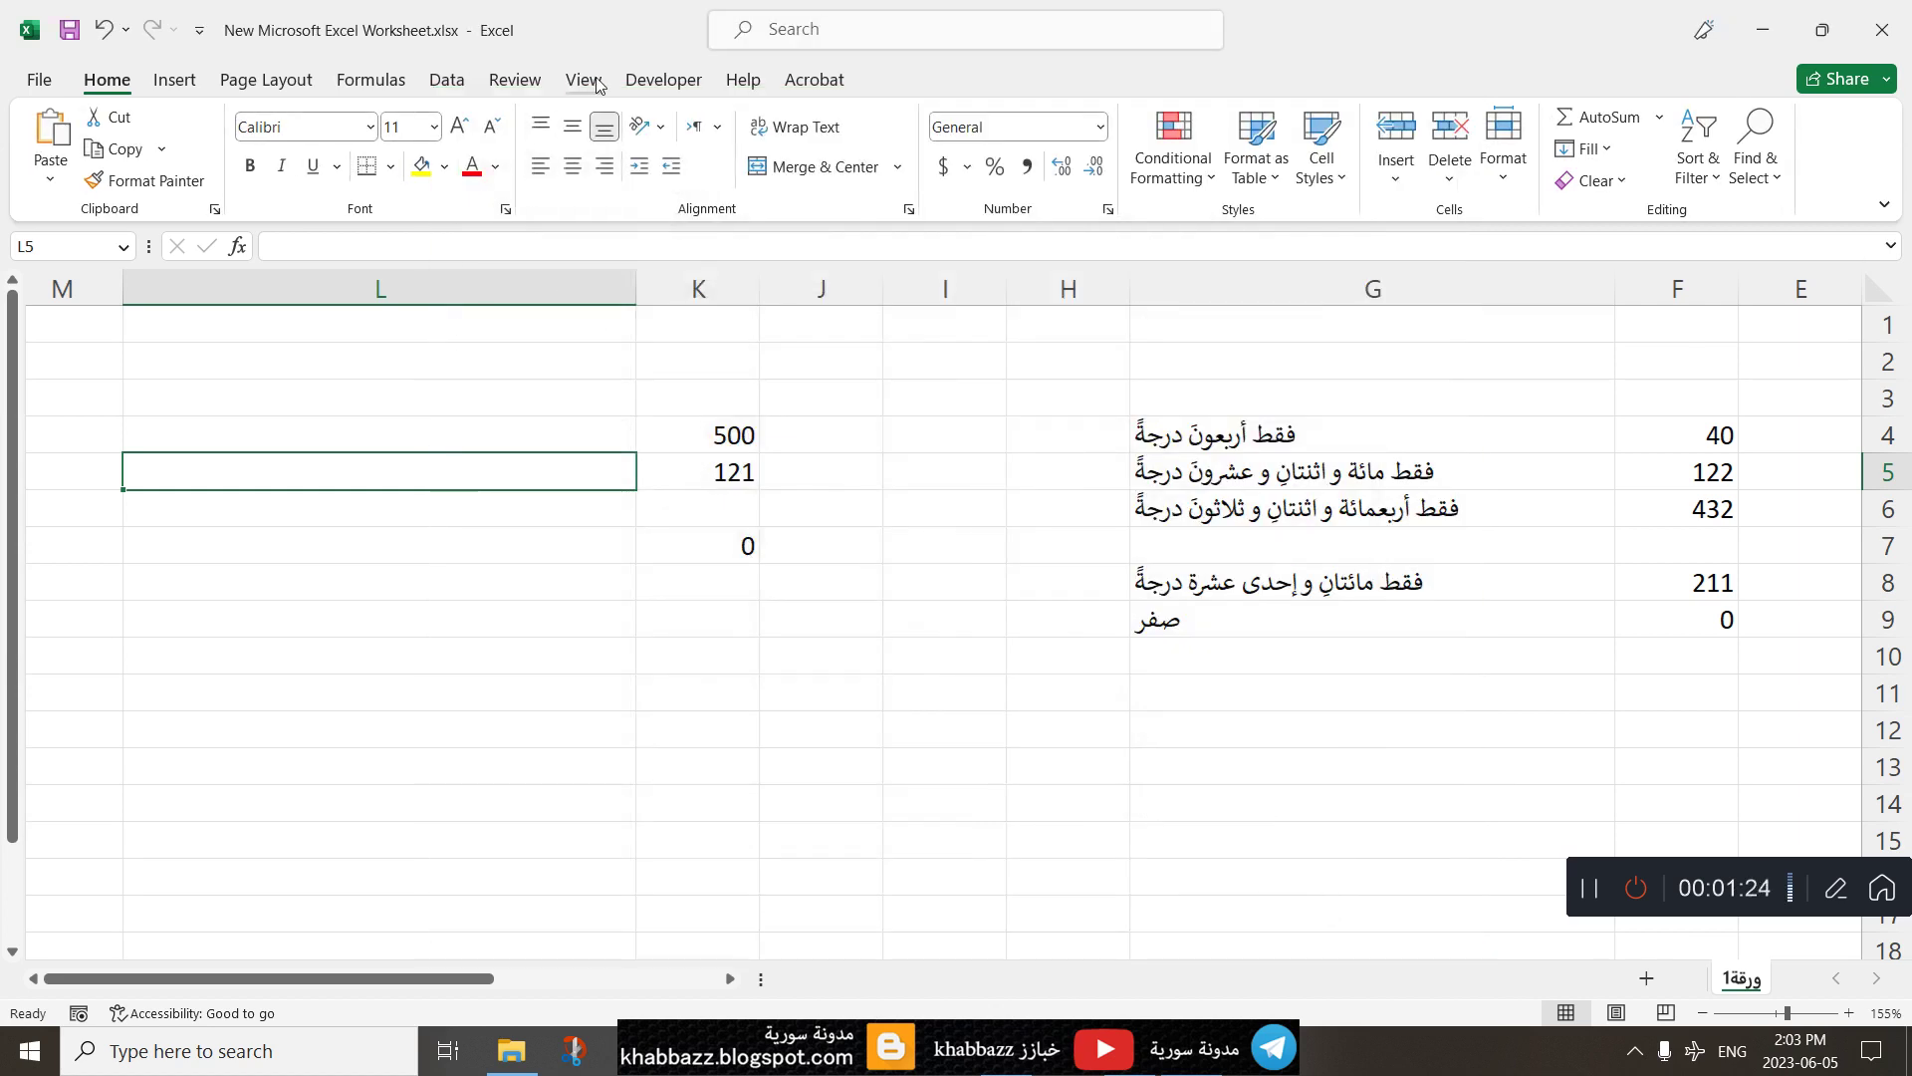
Step: Check that the macro security settings have VBA macros enabled and accept the settings
left_click(650, 83)
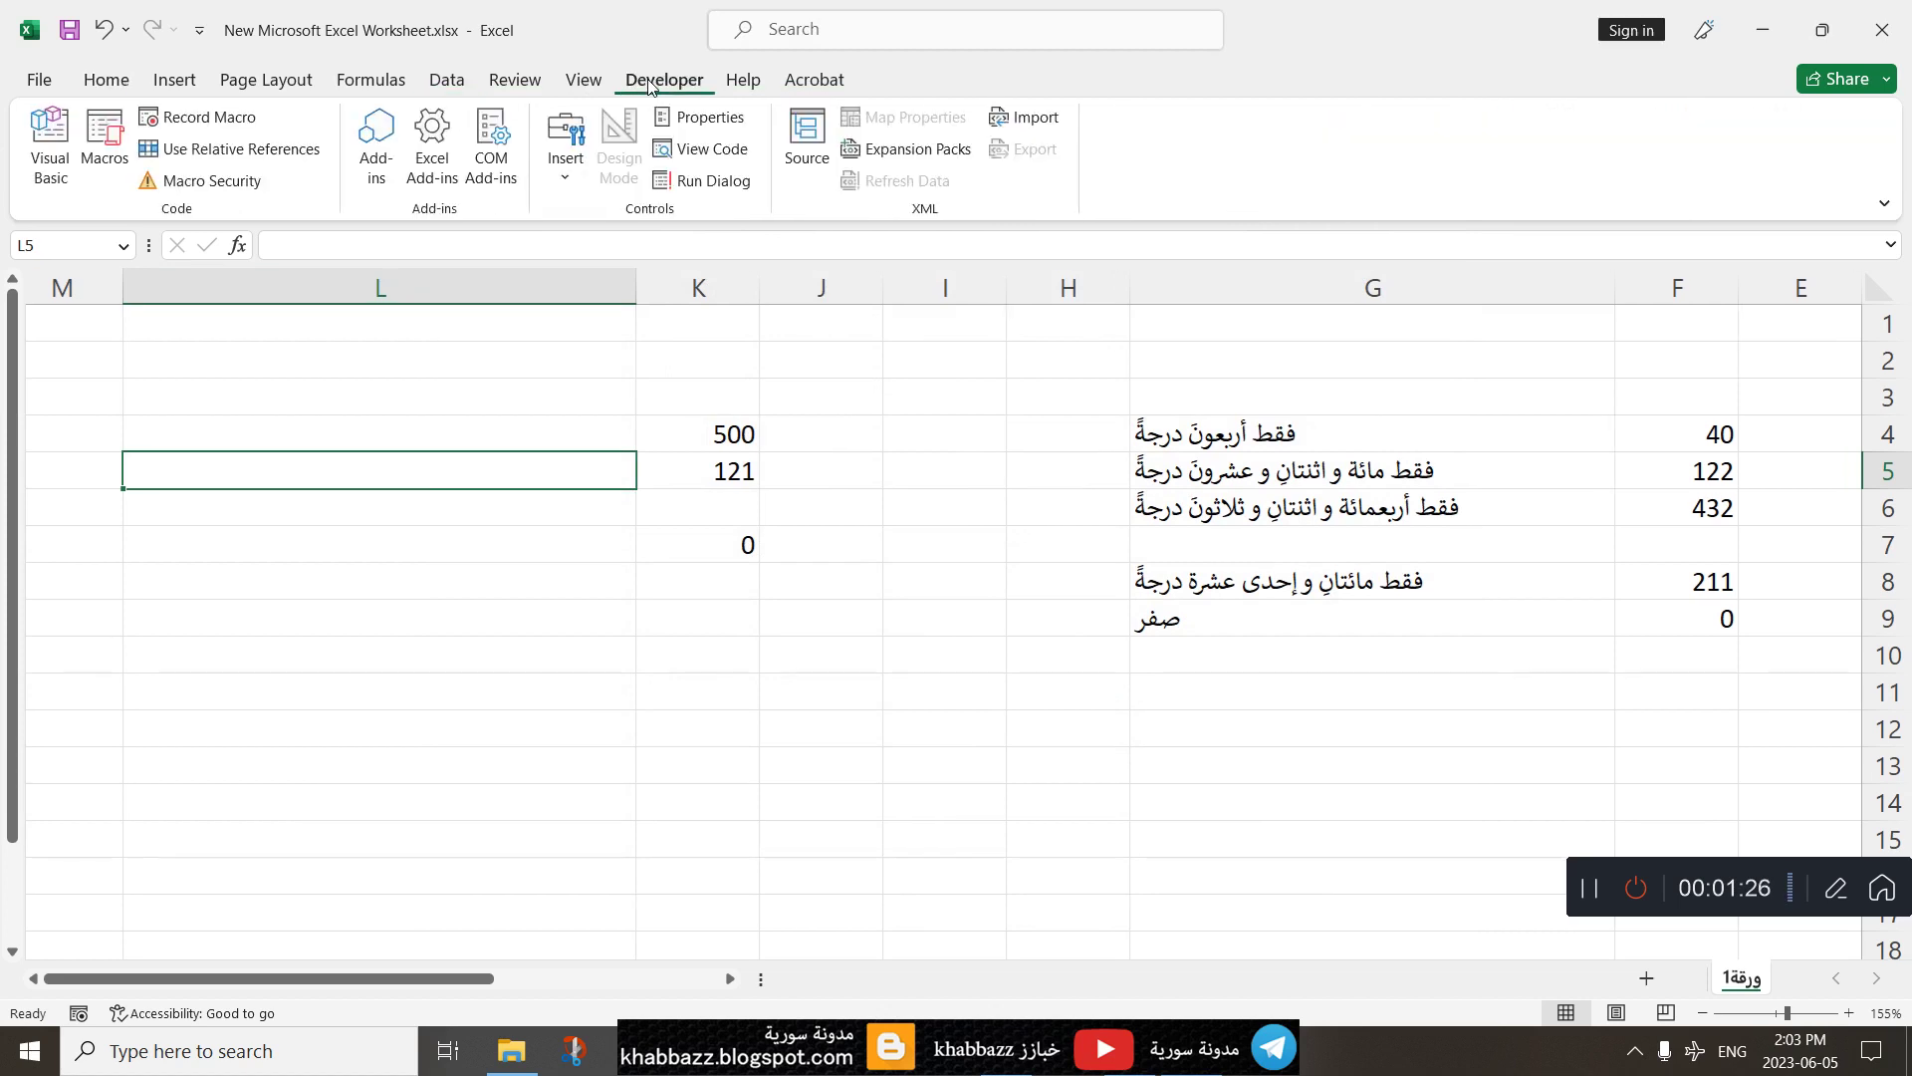
left_click(170, 183)
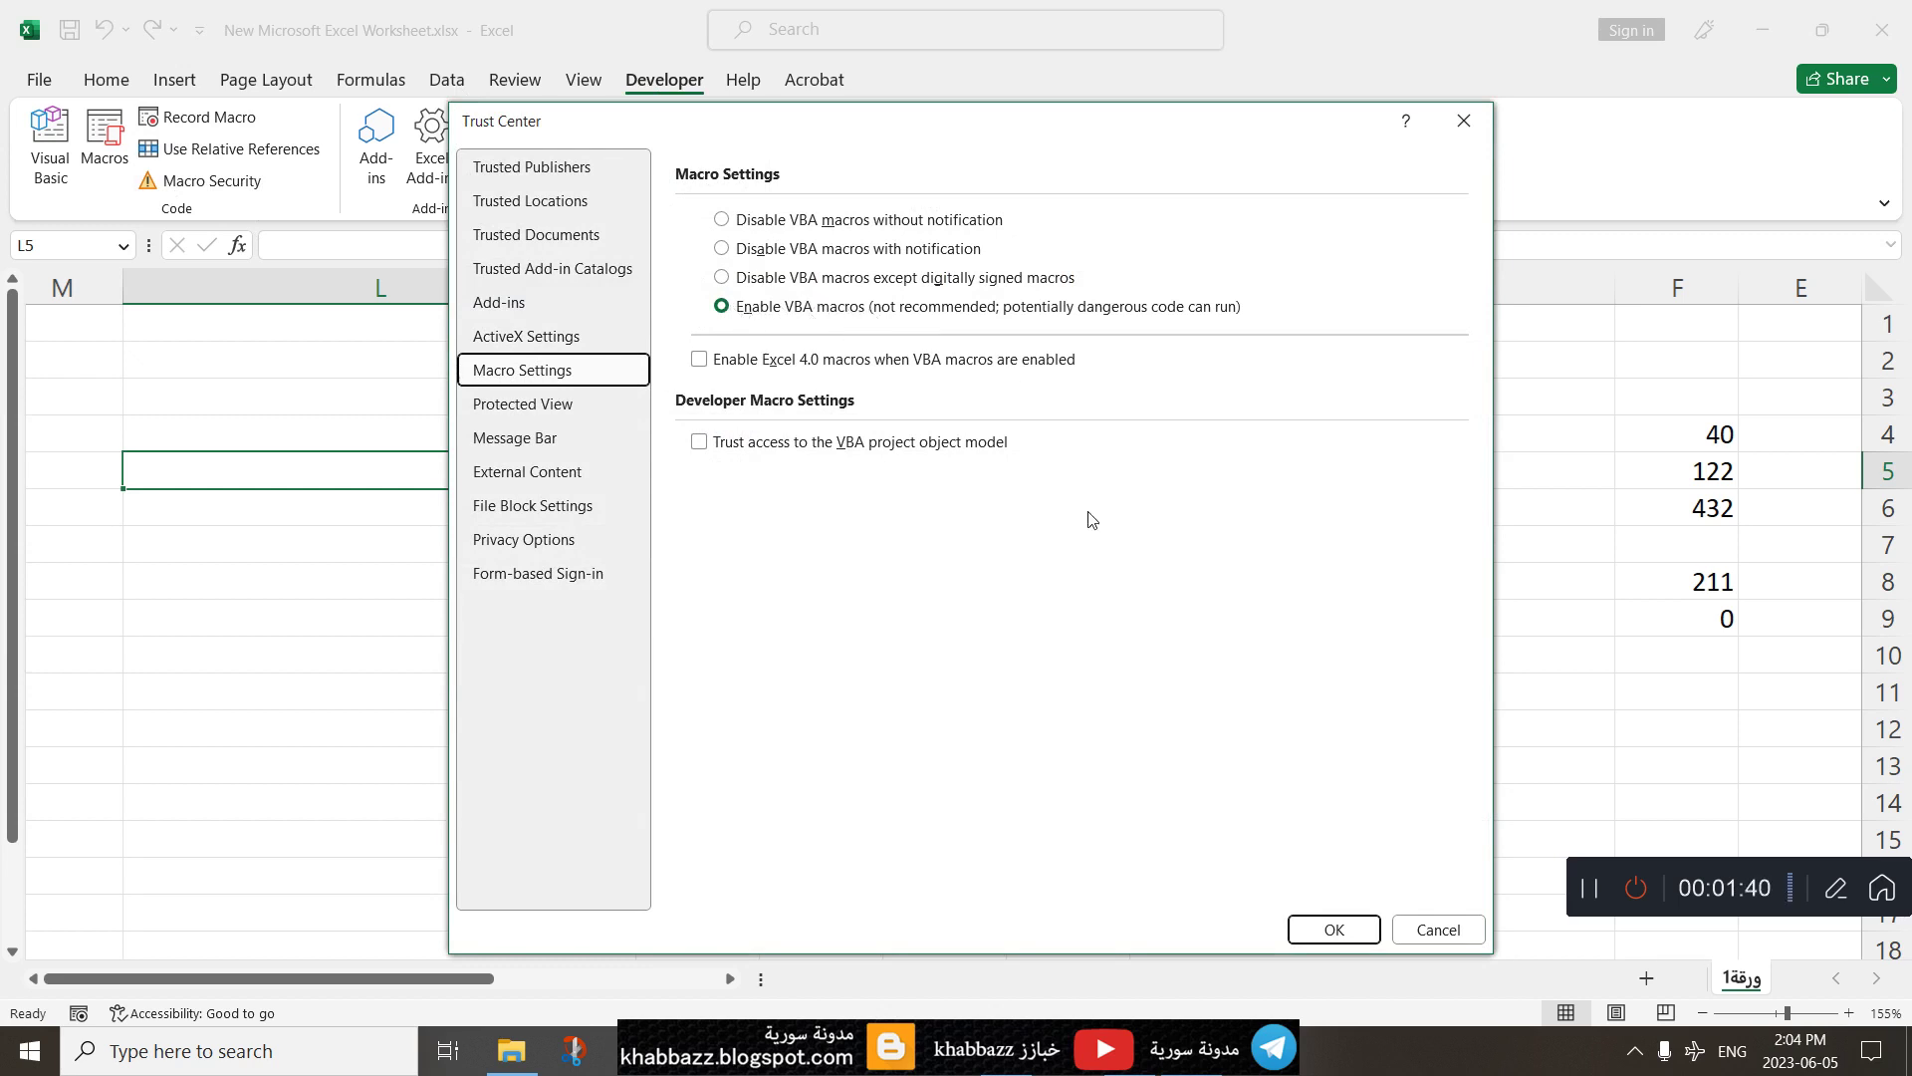
left_click(1344, 934)
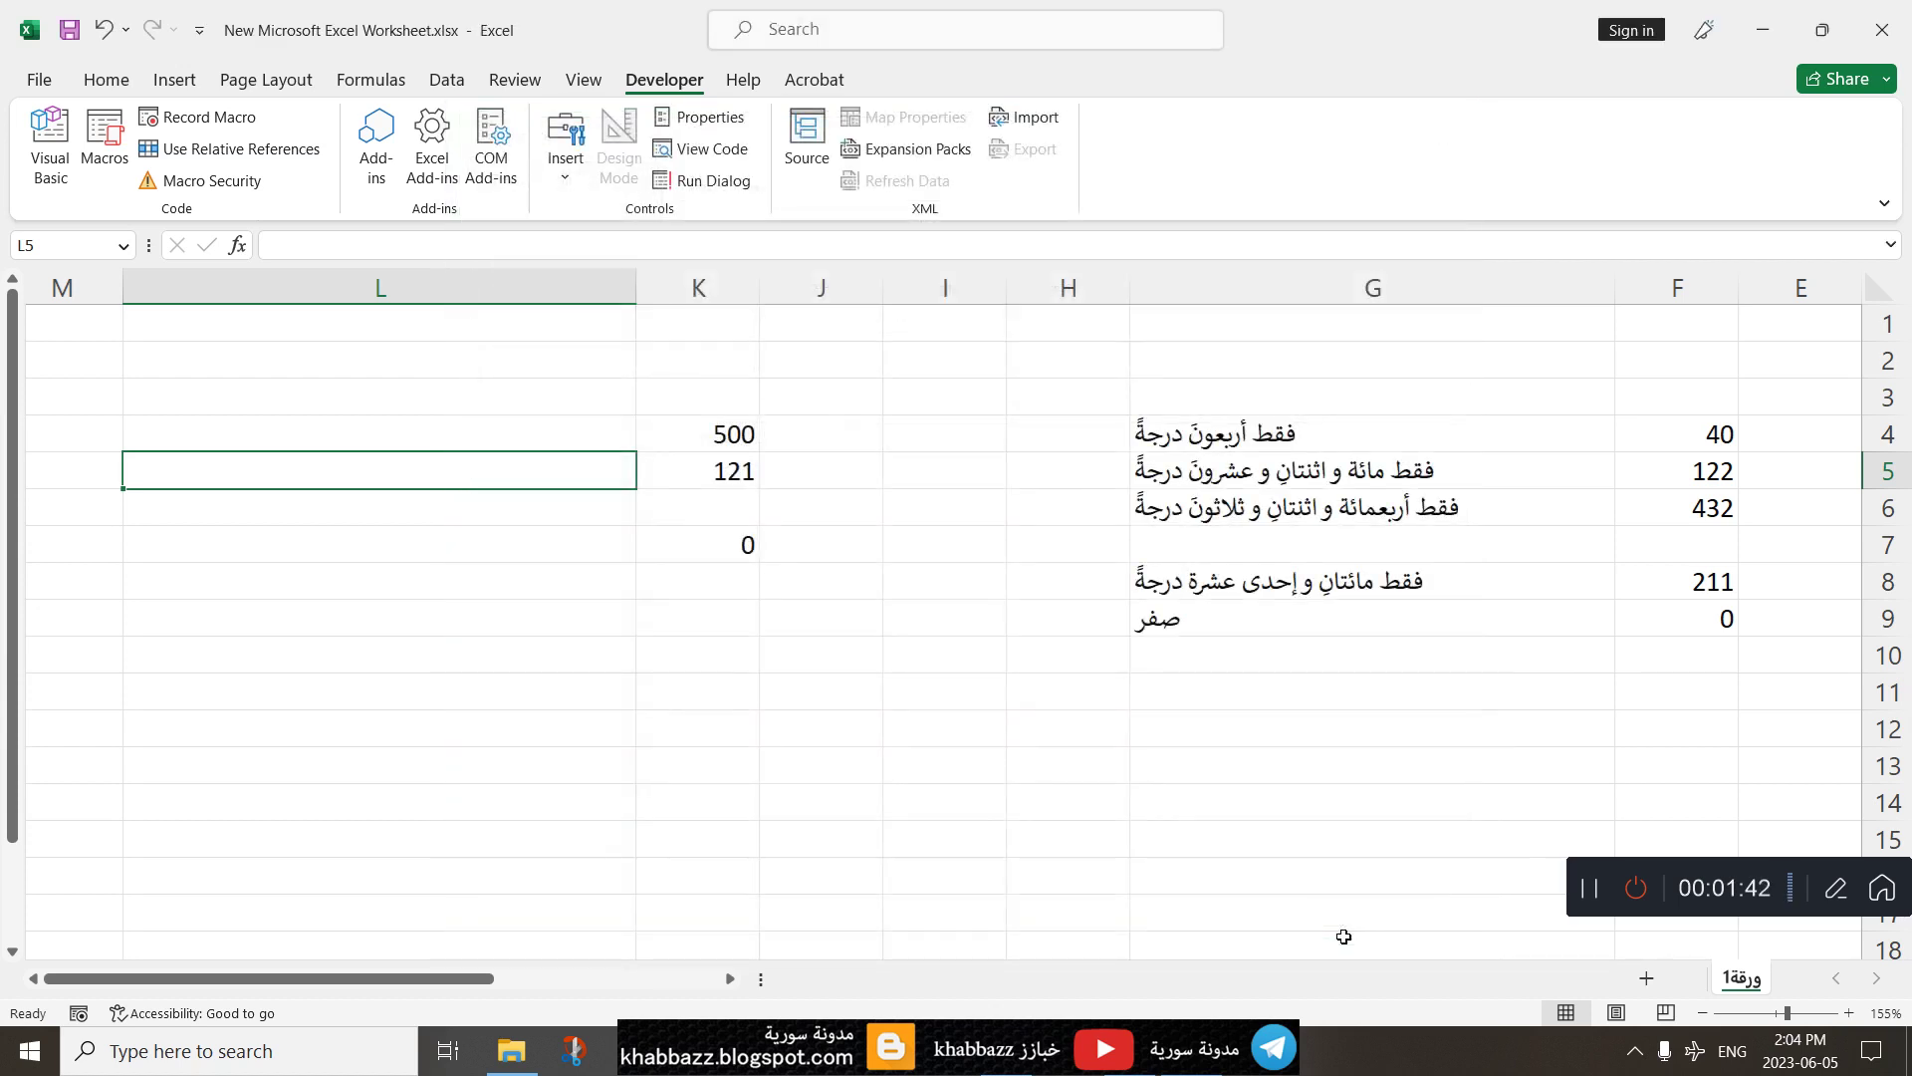
Step: Open the Visual Basic editor, insert a new module into the workbook's project and close its code window
left_click(51, 149)
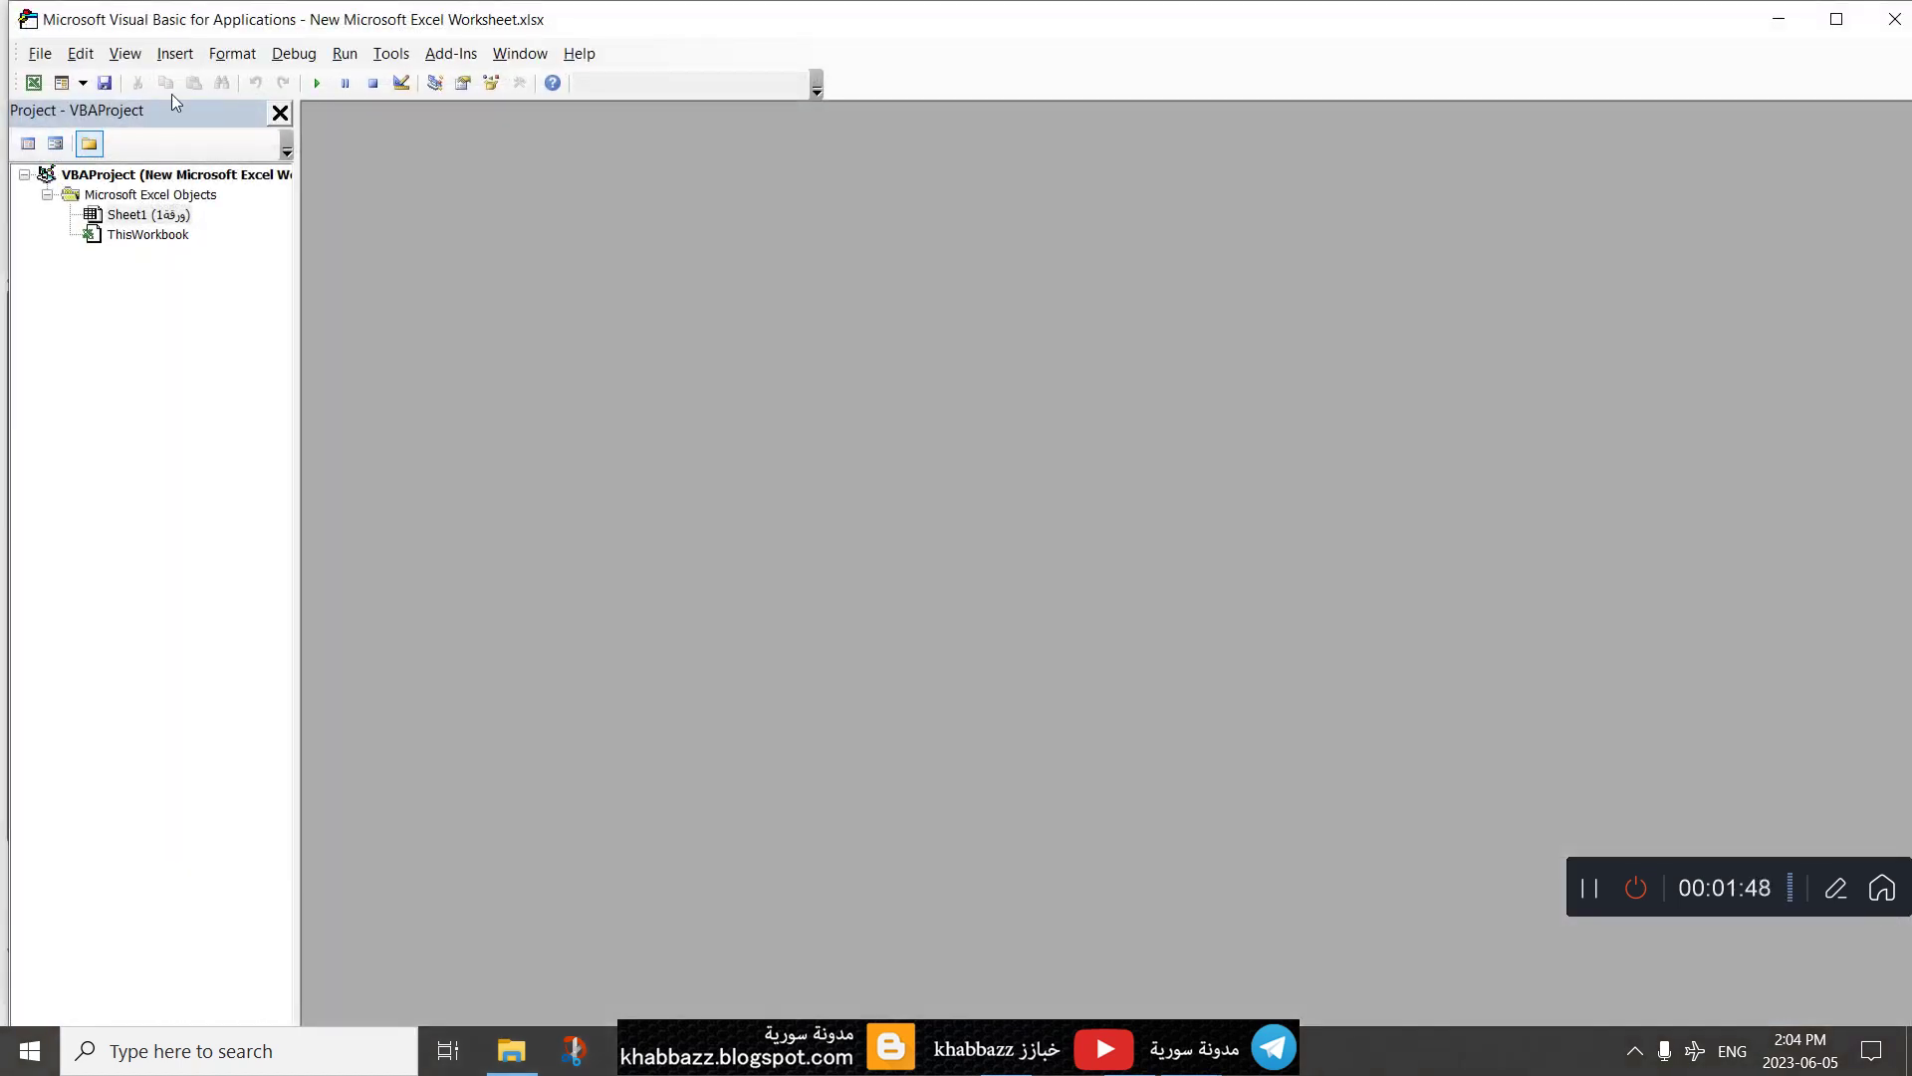
left_click(189, 54)
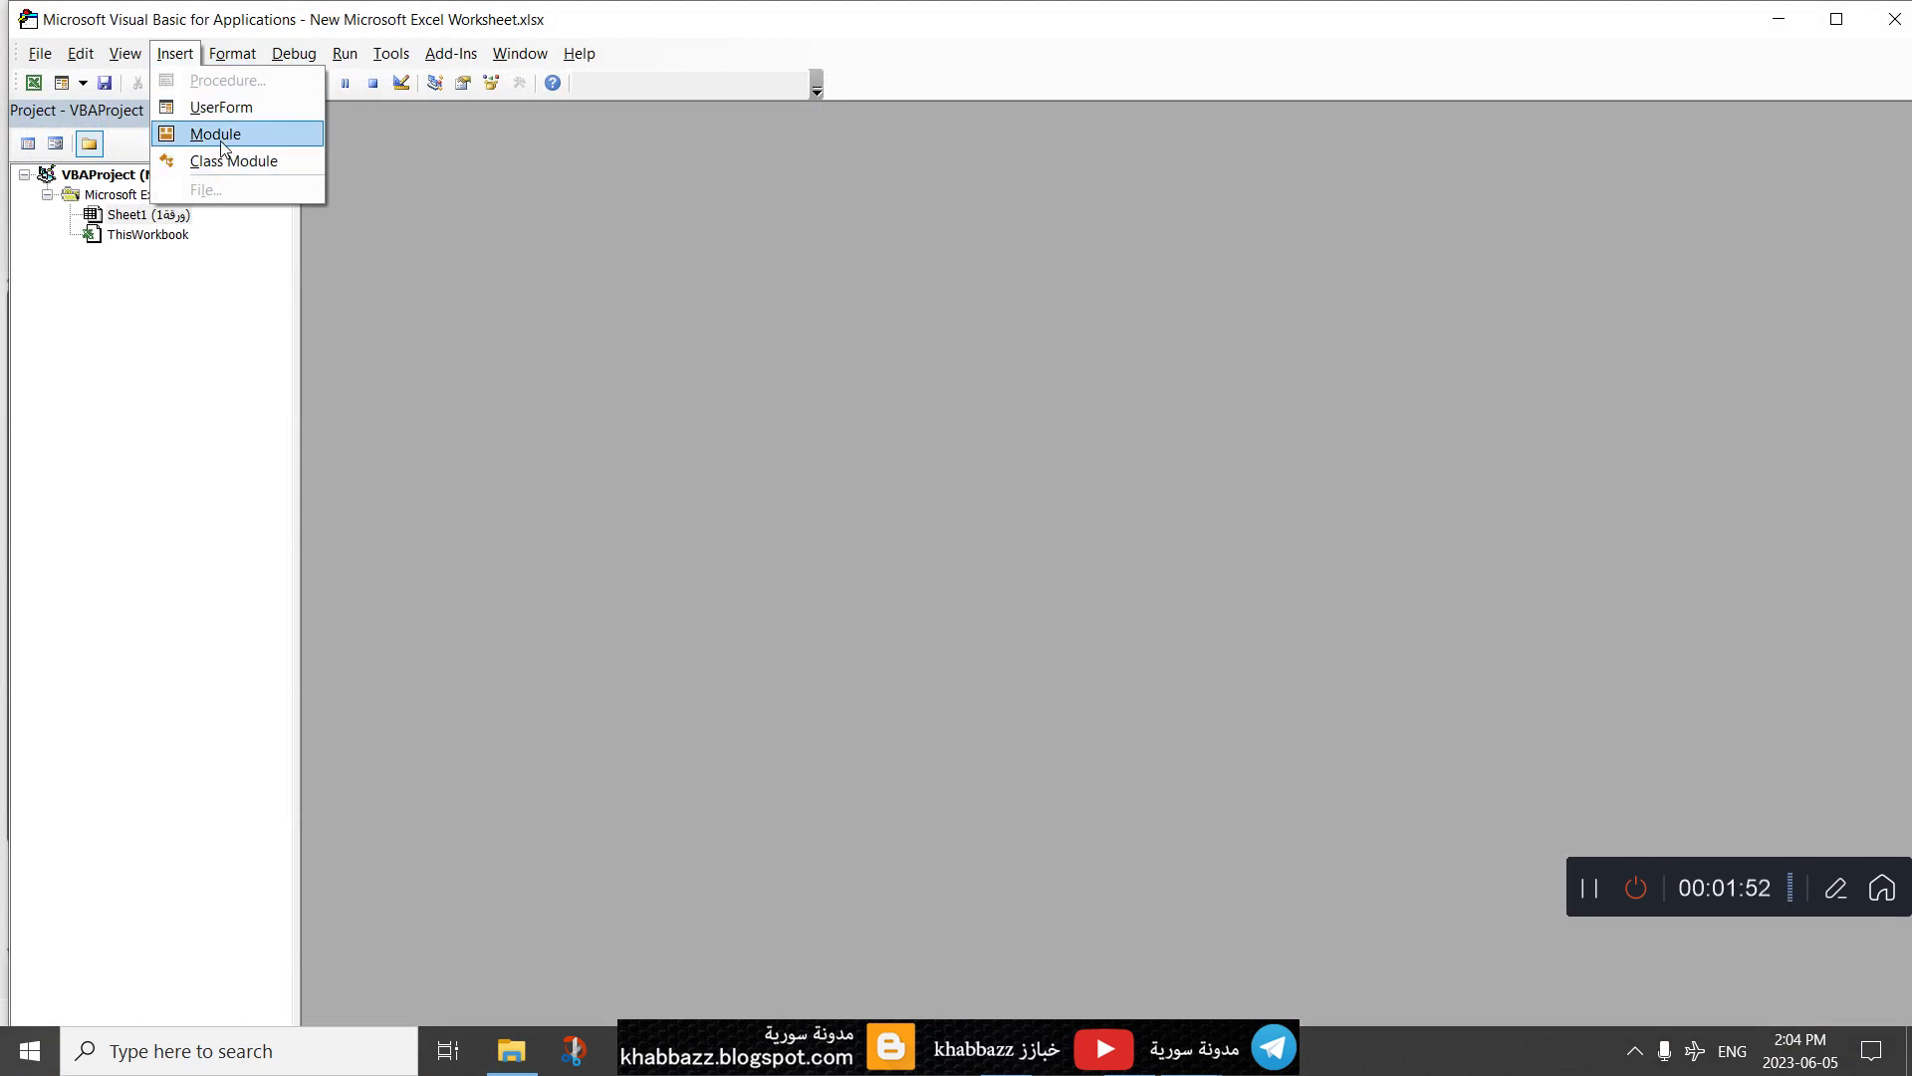
left_click(223, 146)
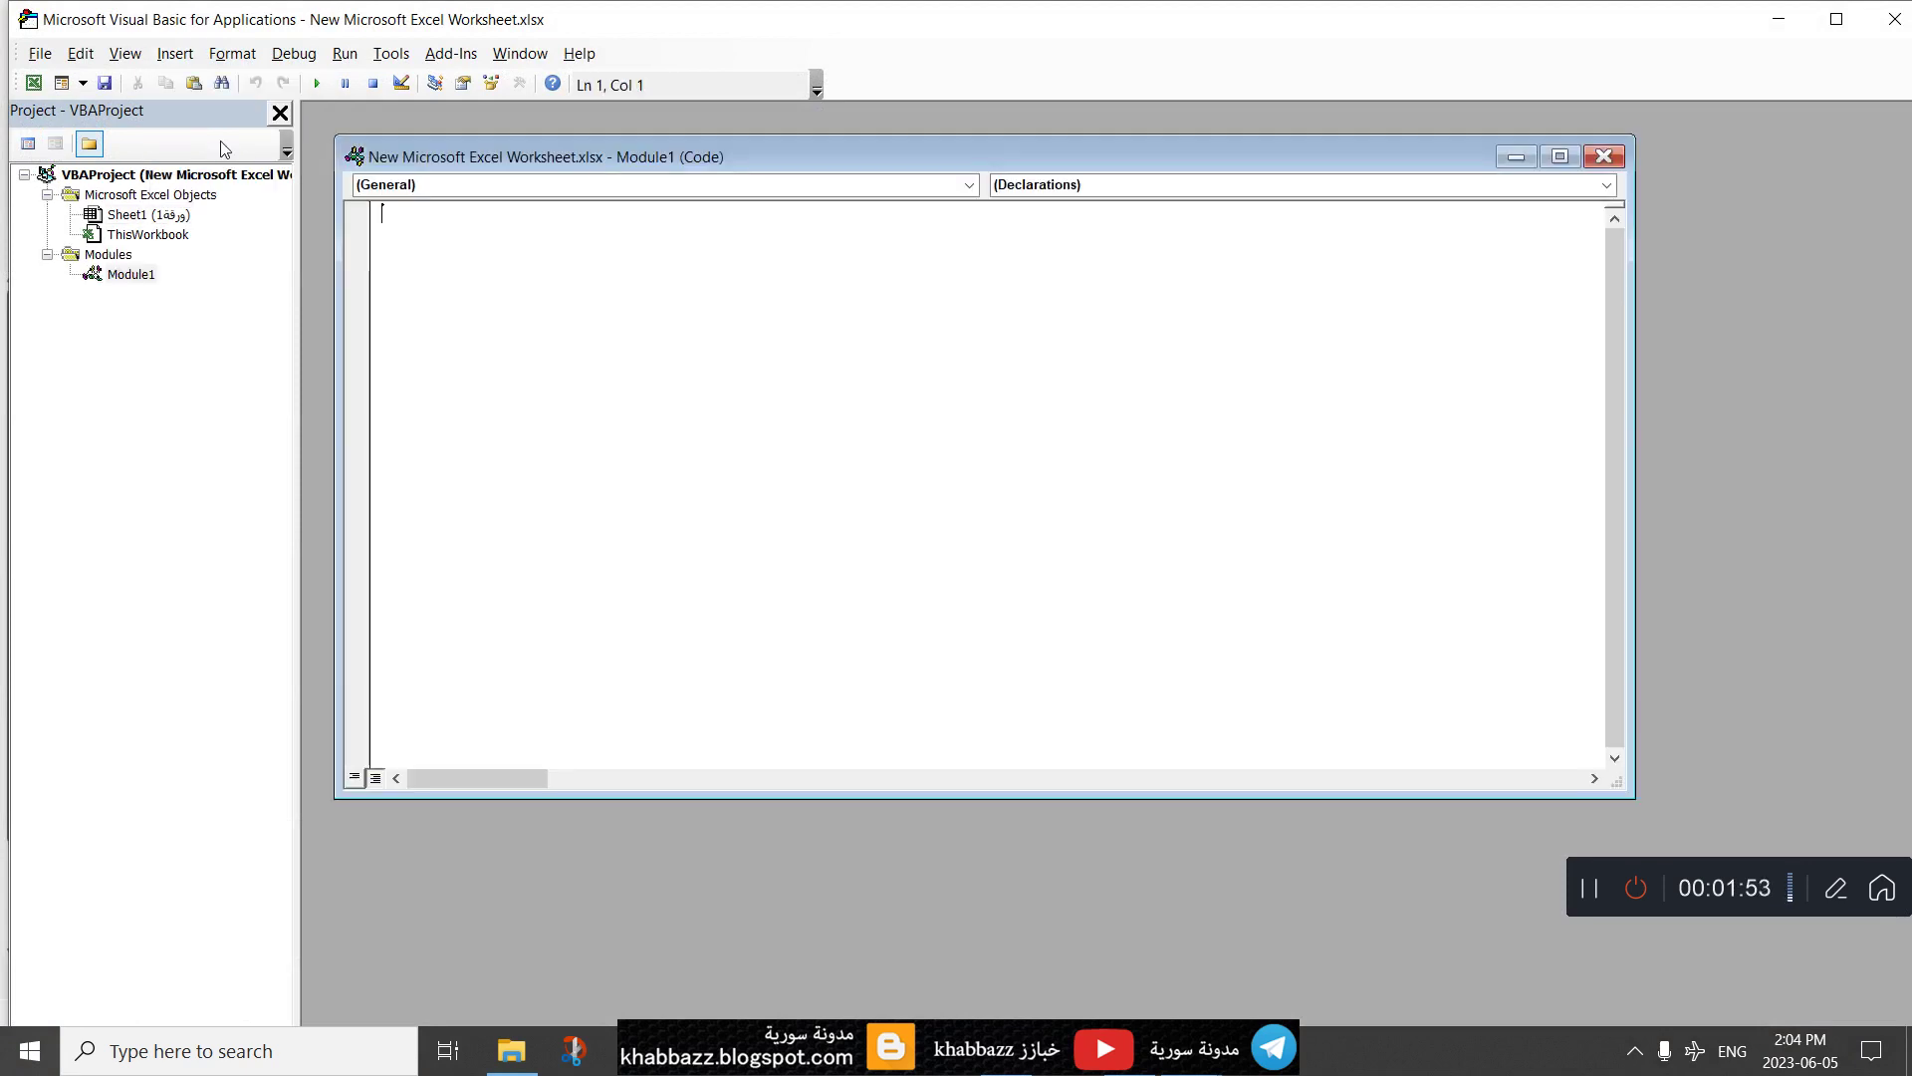
left_click(1604, 157)
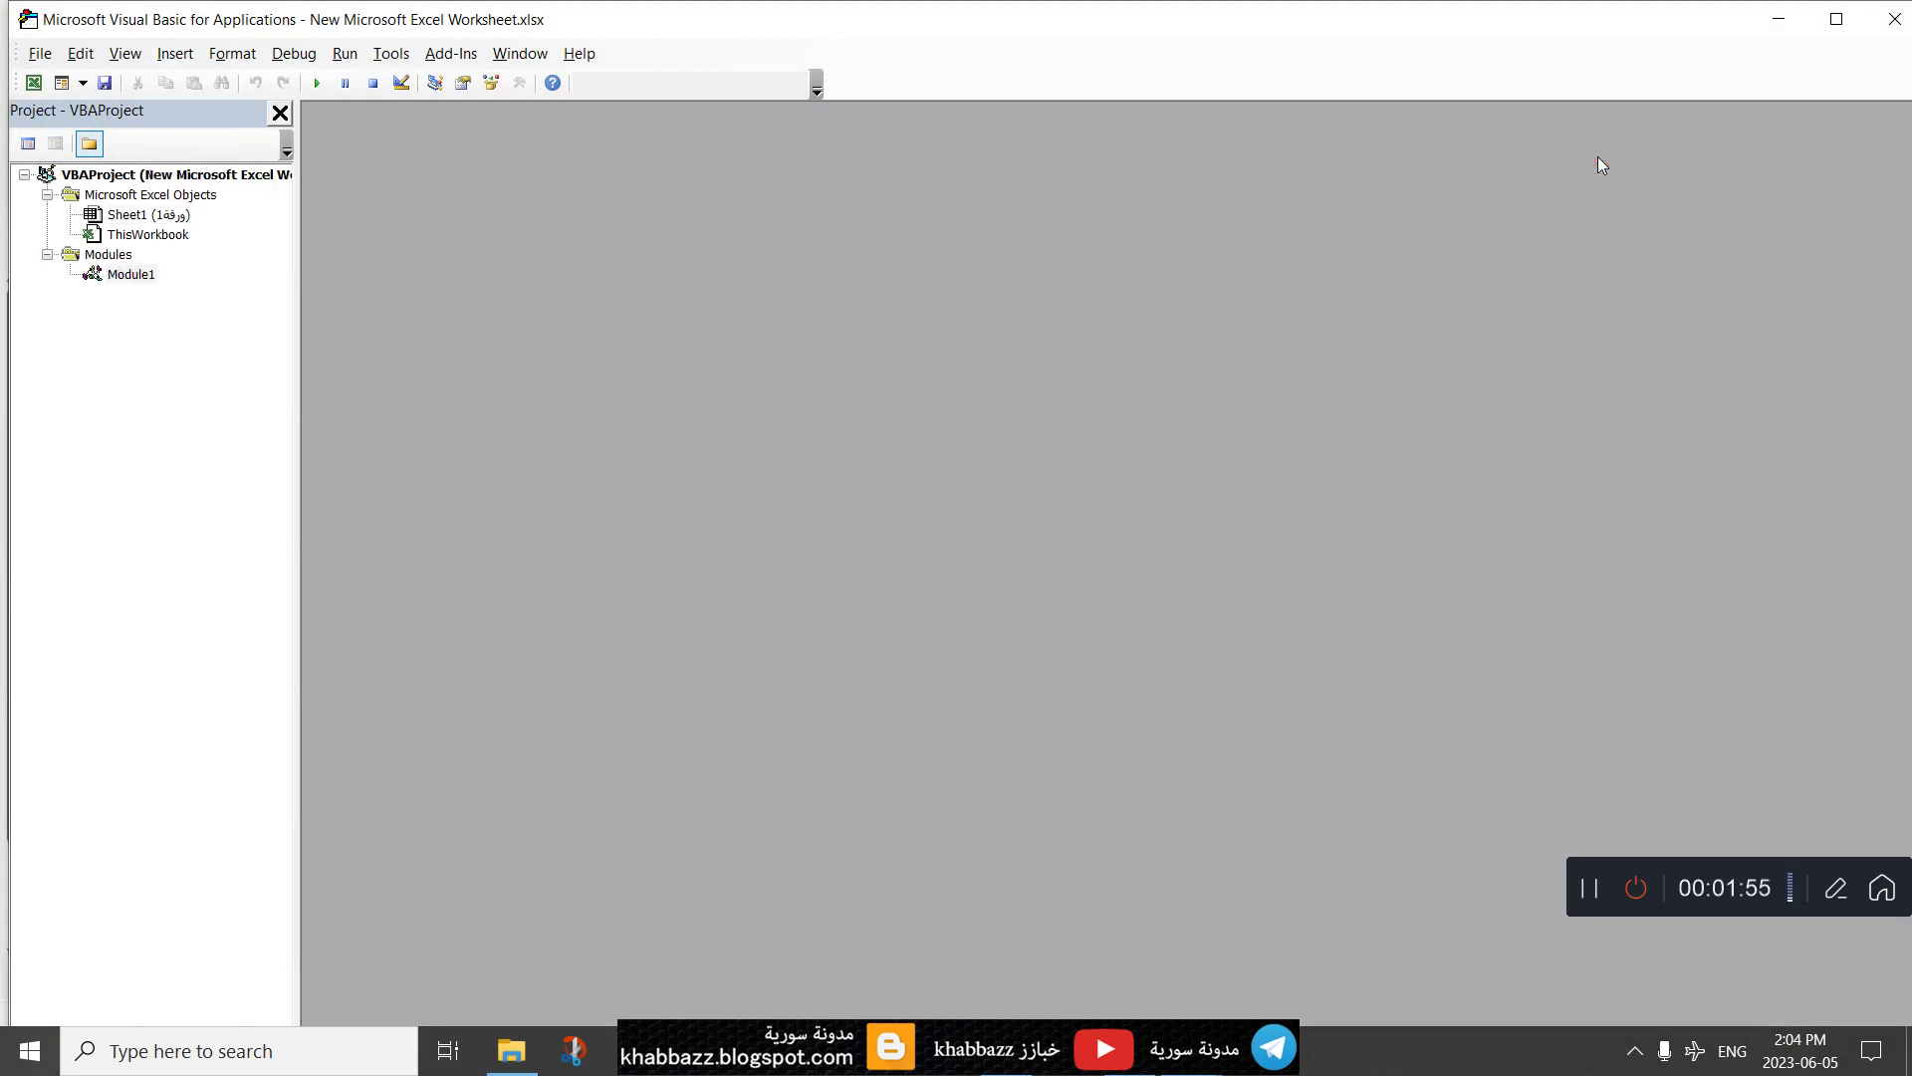
Step: Remove Module1 from the project without exporting it
right_click(118, 273)
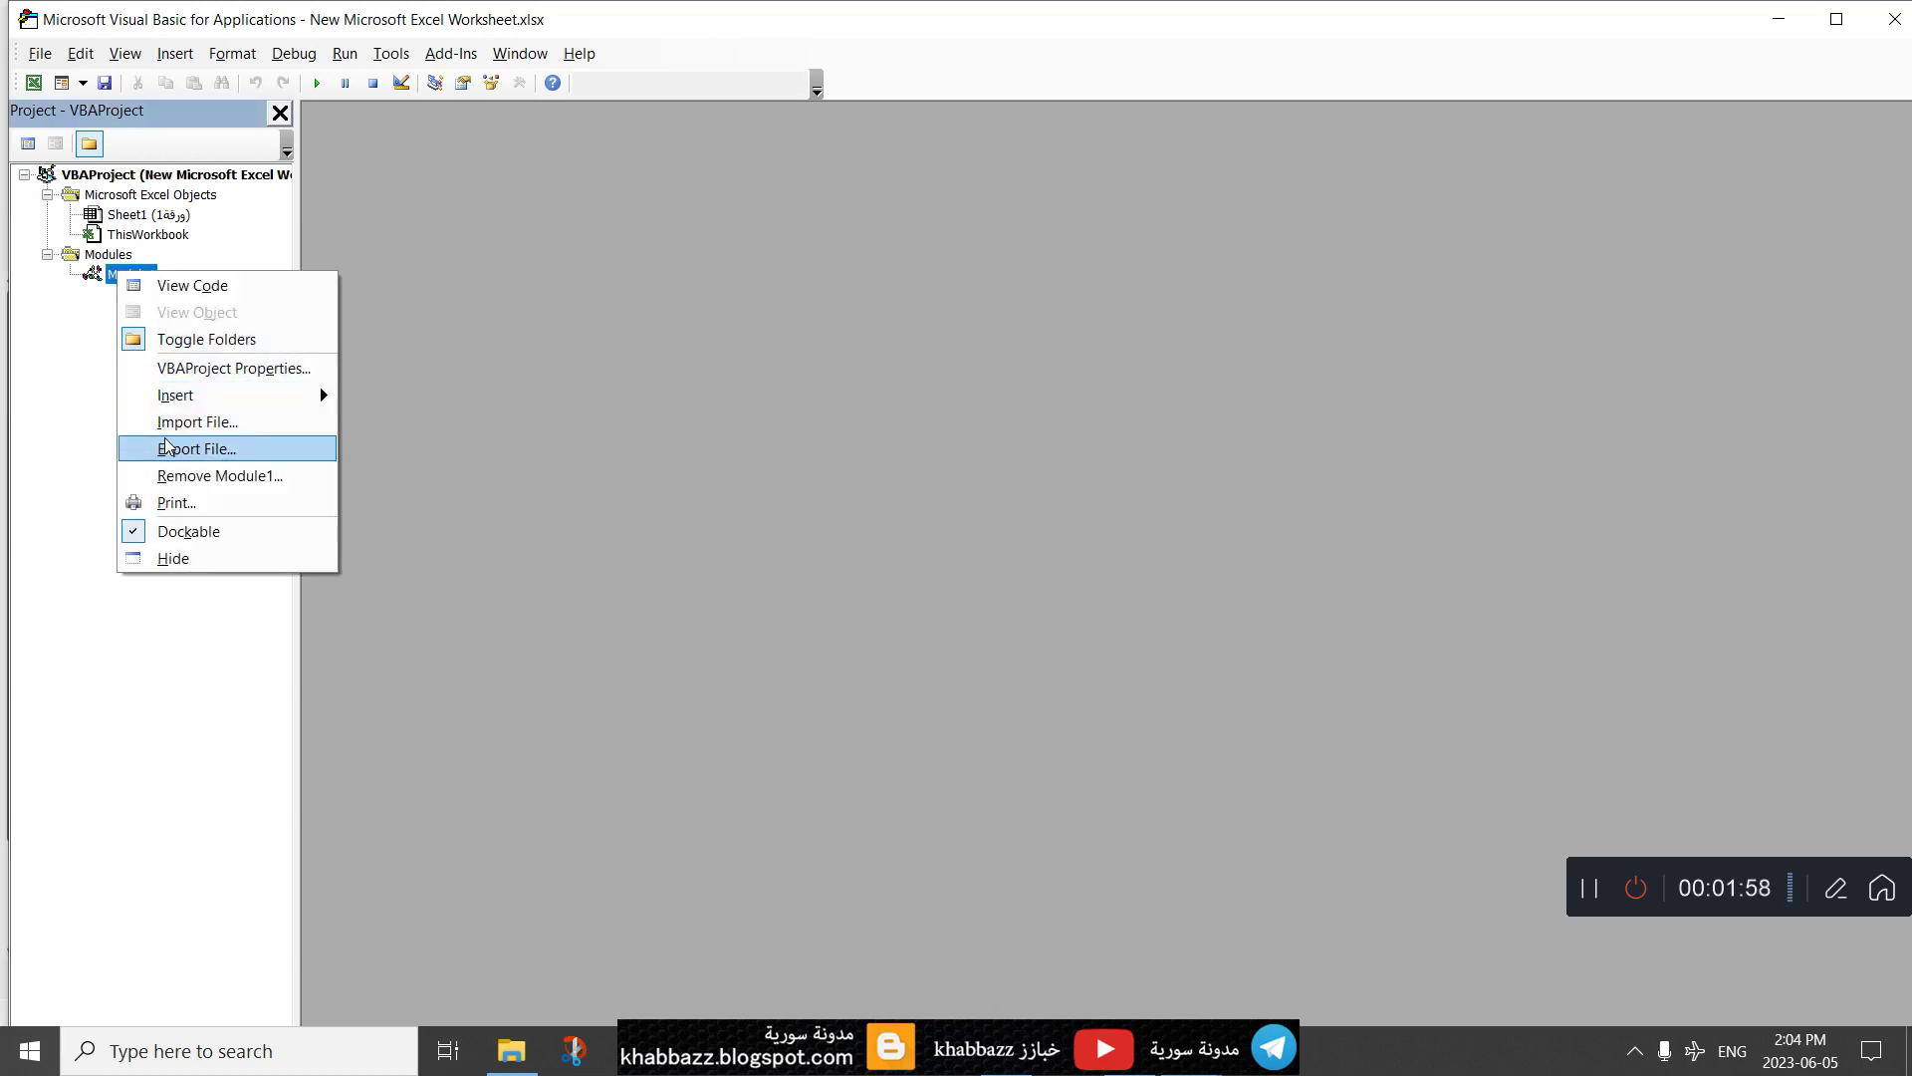
left_click(174, 476)
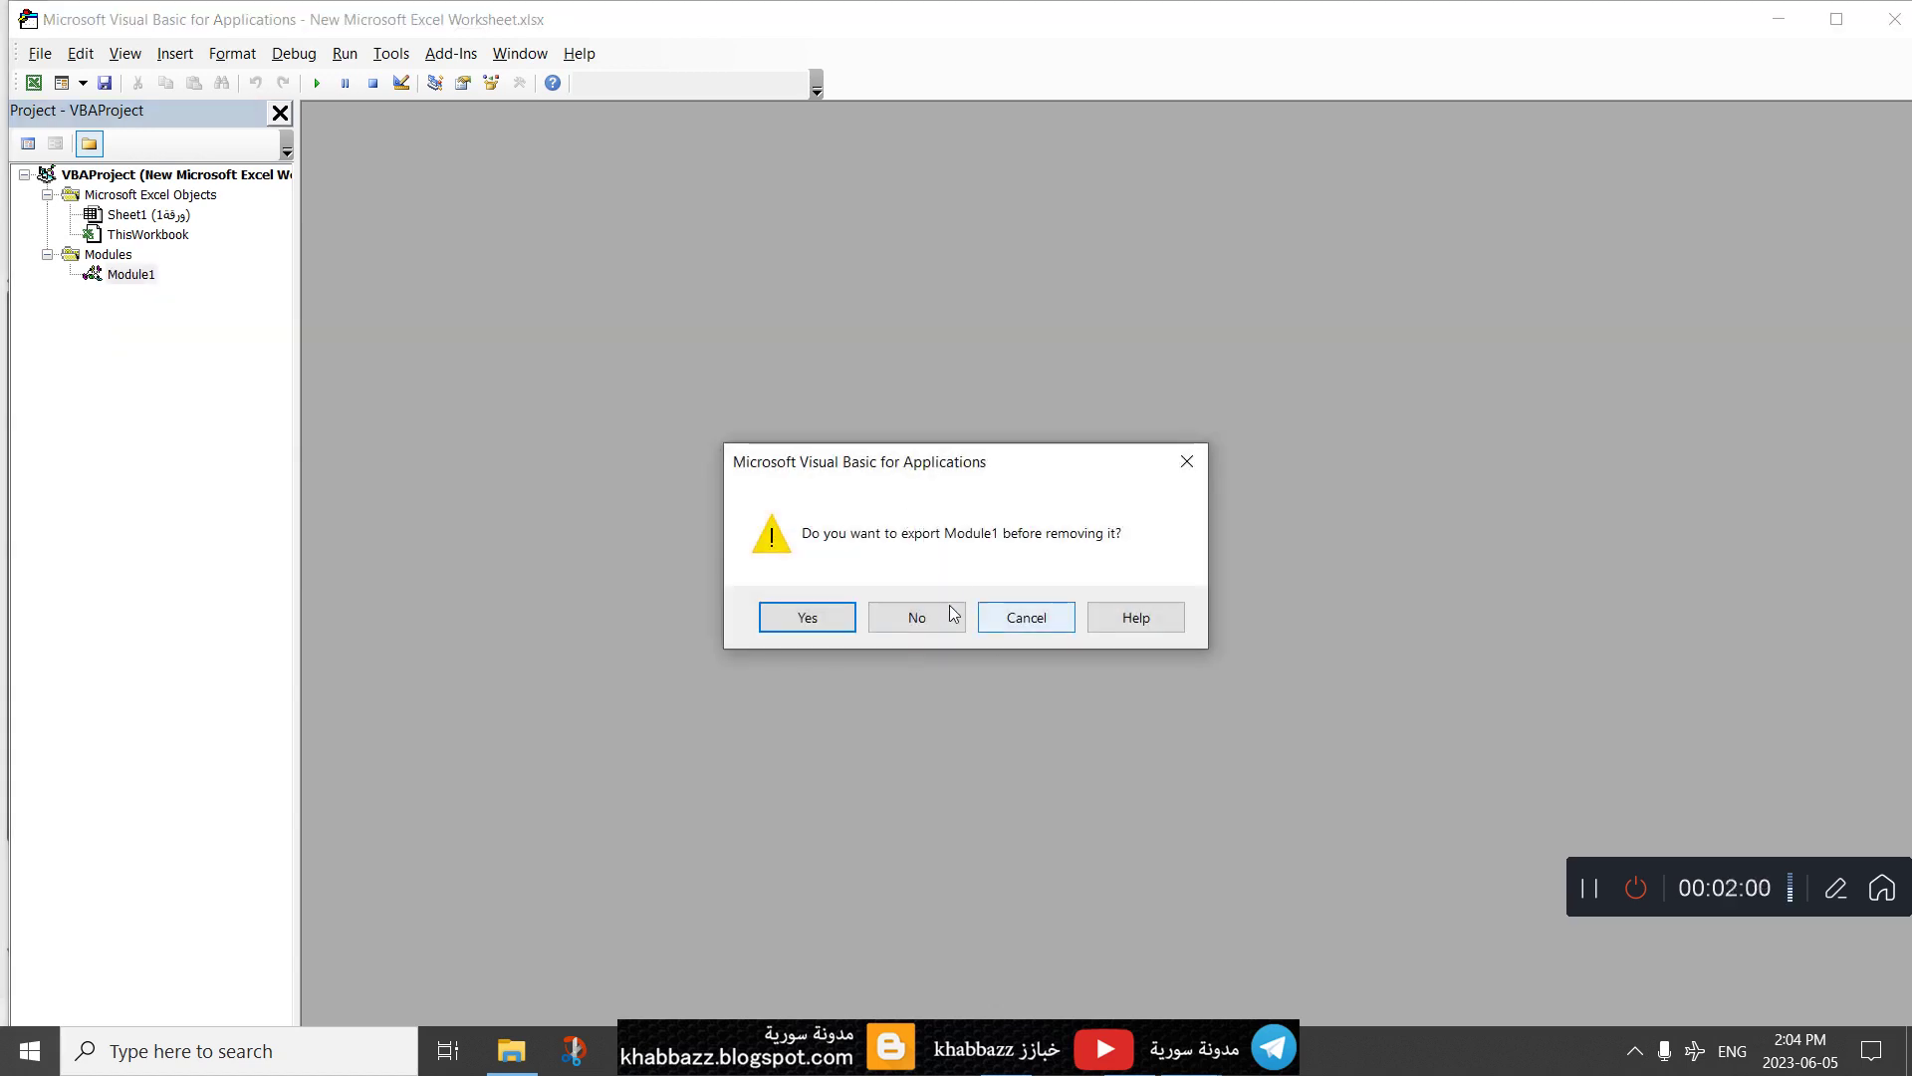
left_click(919, 615)
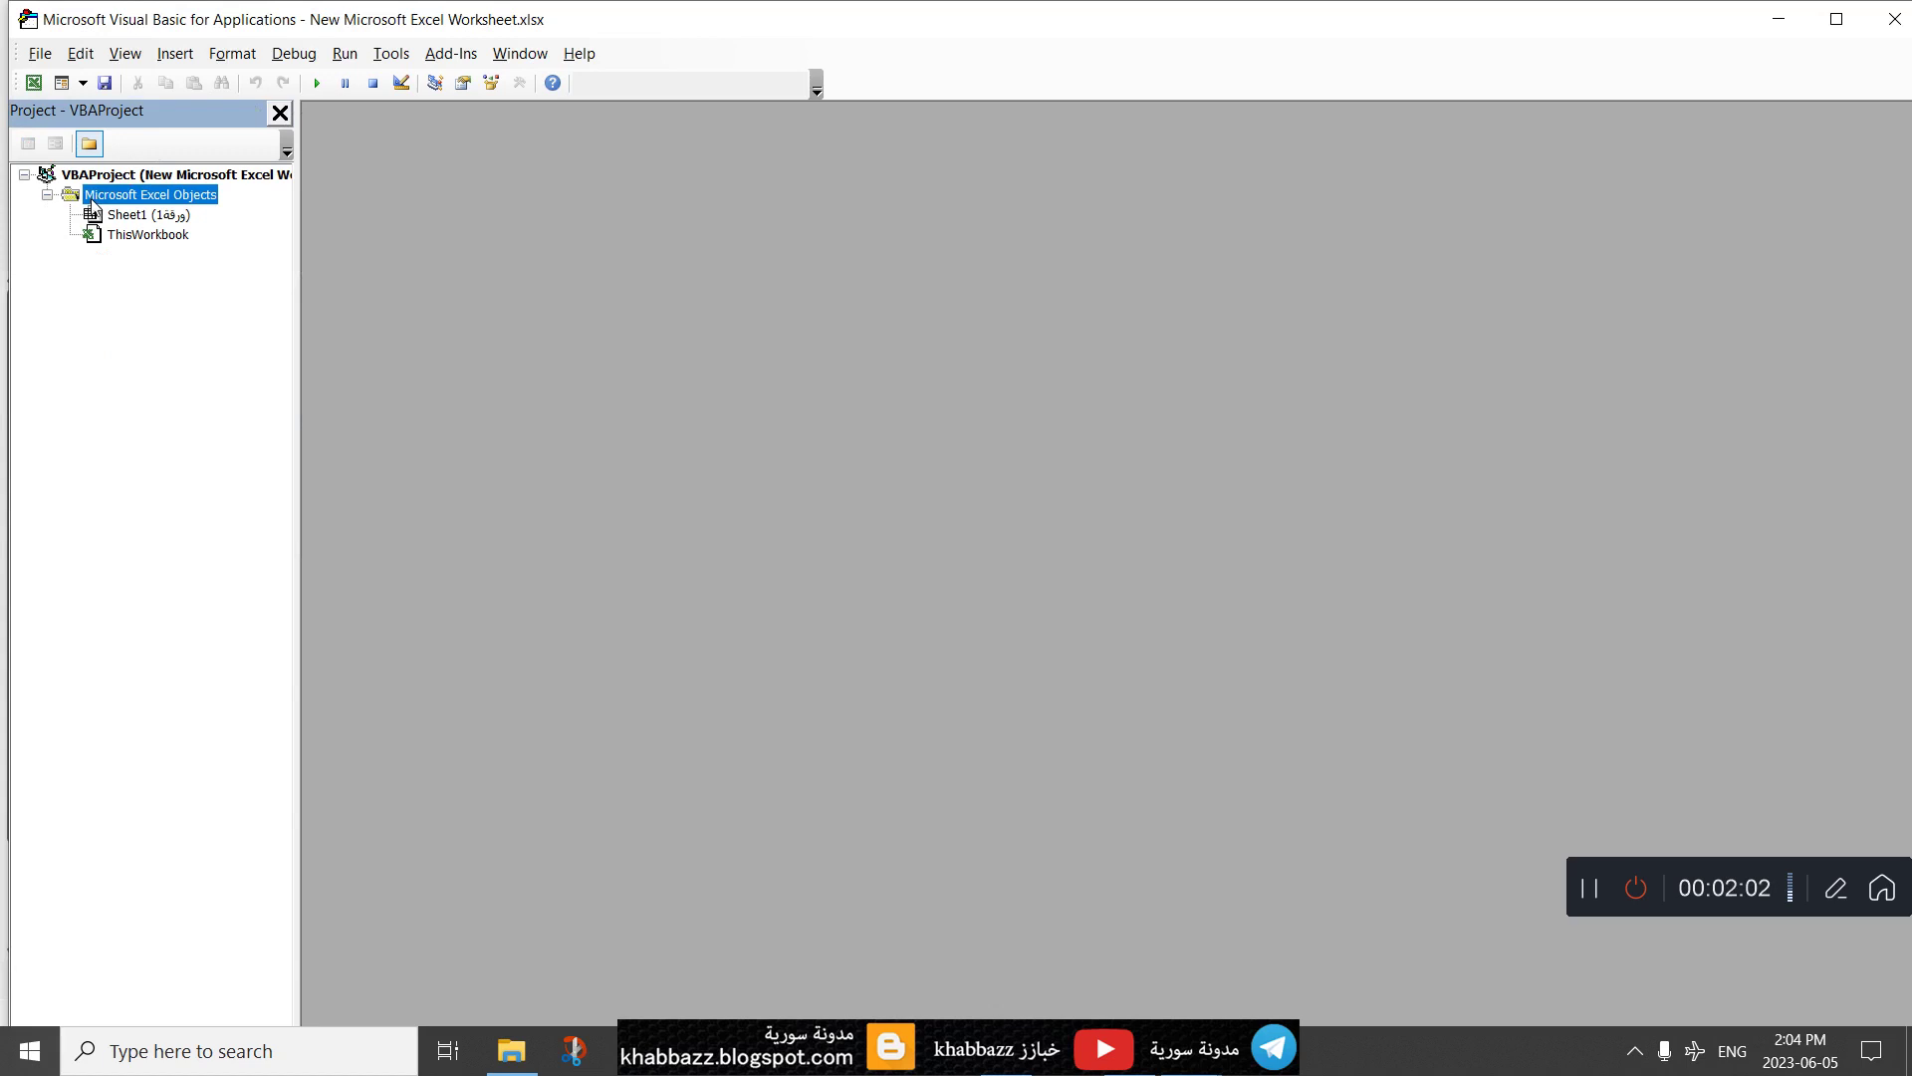
Step: Insert a new standard module from the Microsoft Excel Objects folder of the project
right_click(109, 204)
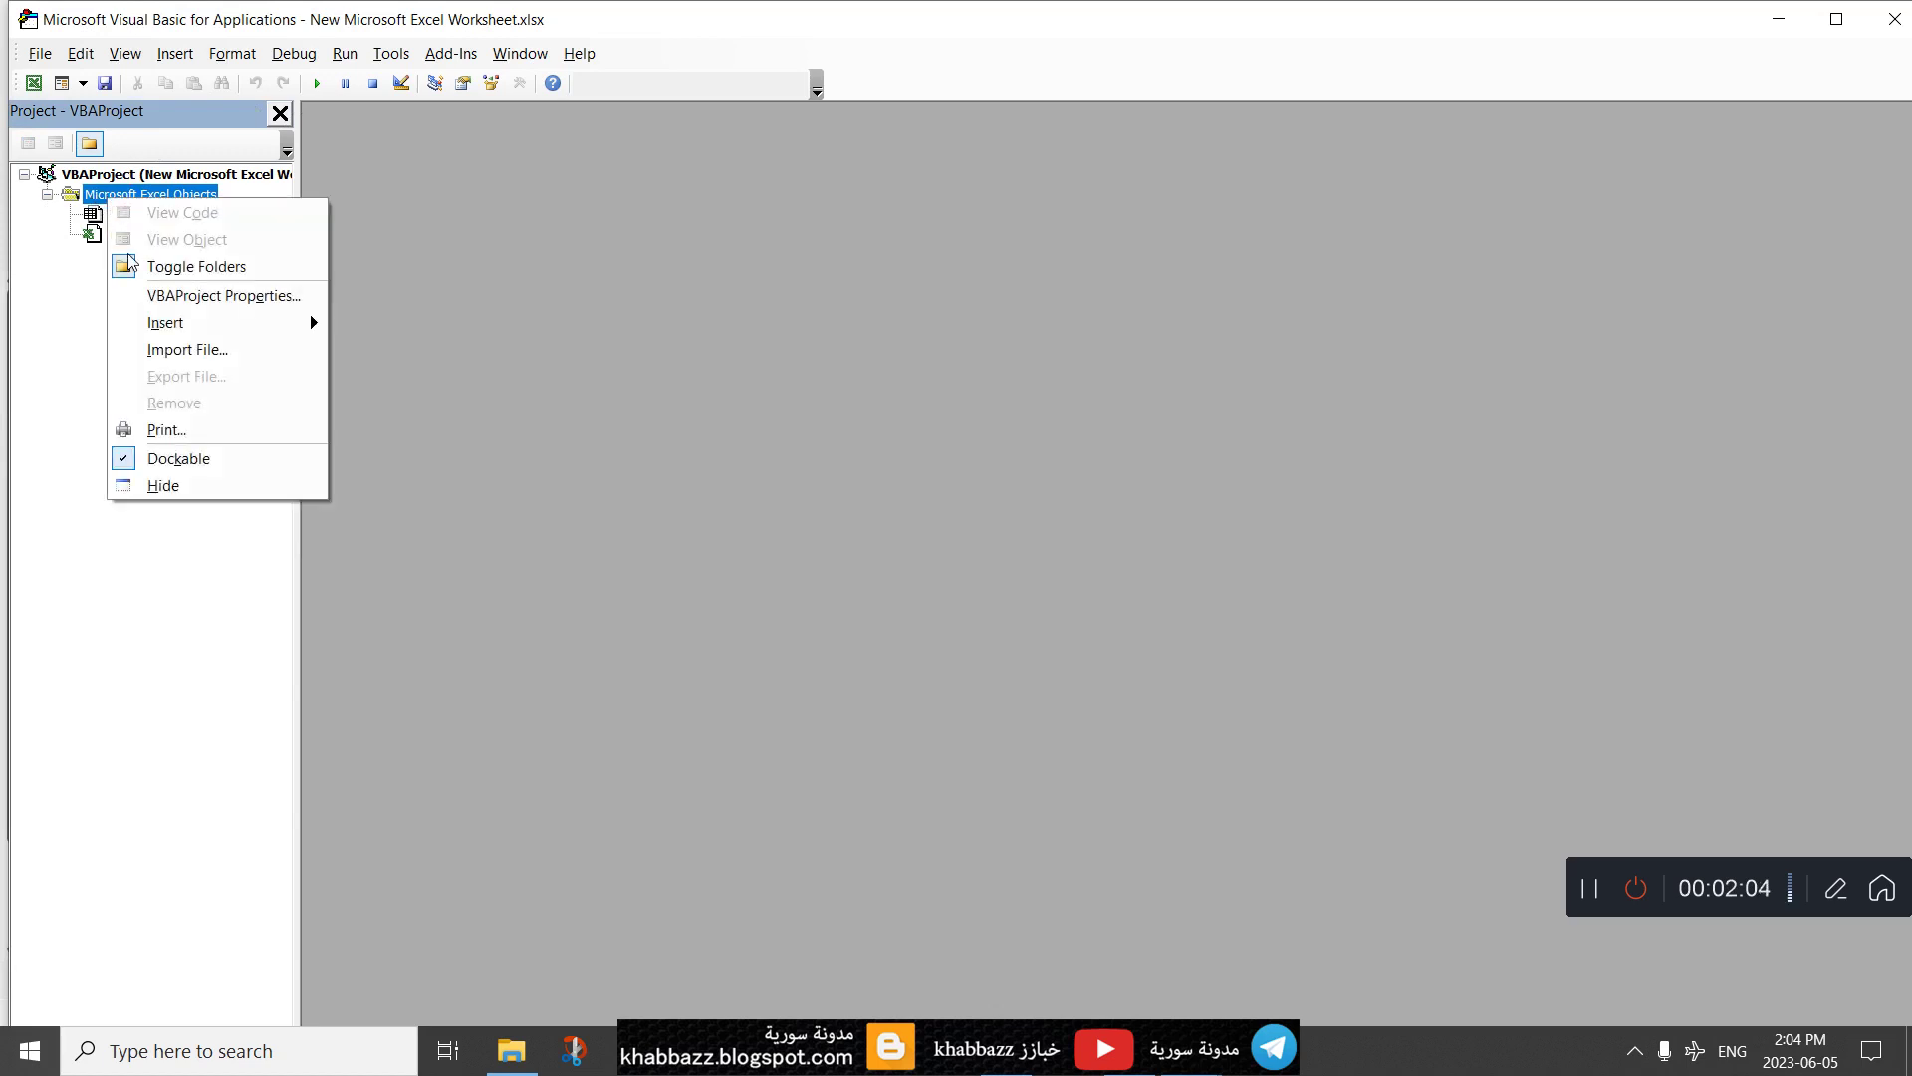
mouse_move(200, 321)
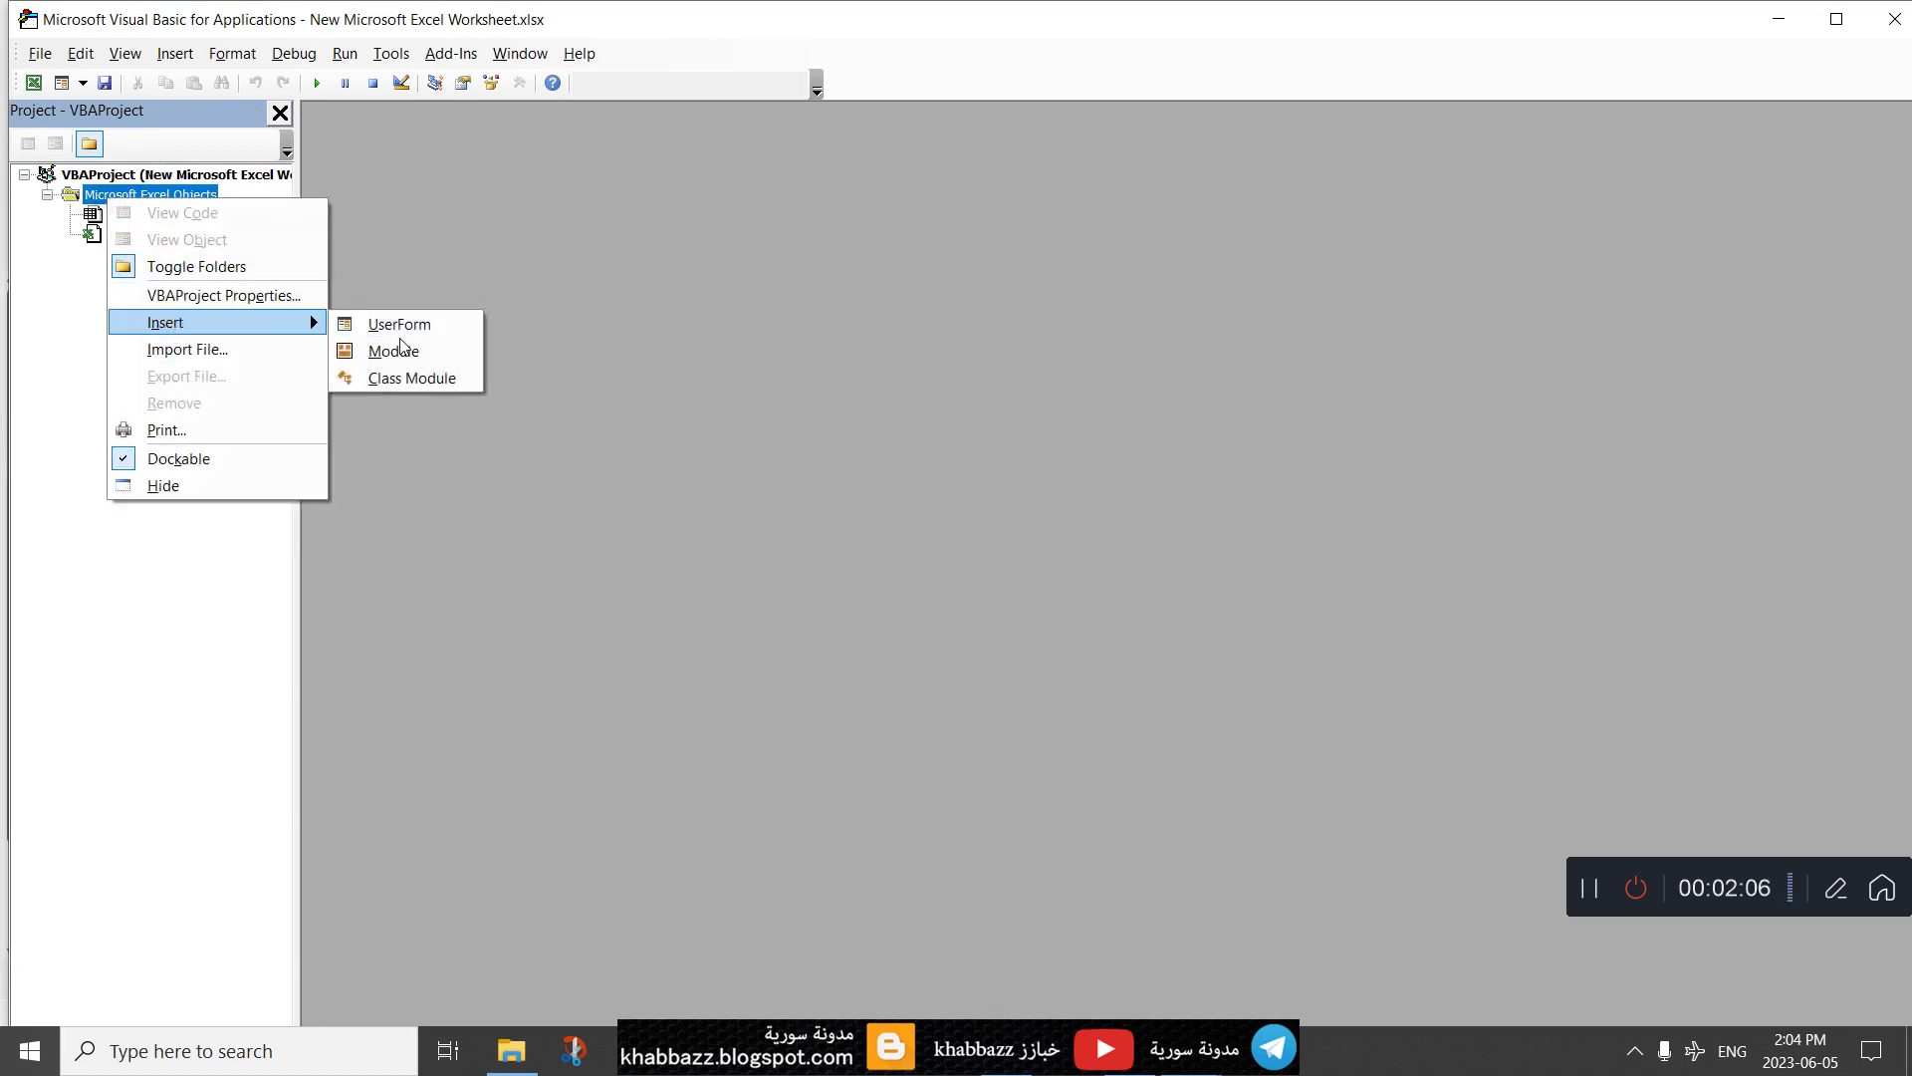
left_click(402, 351)
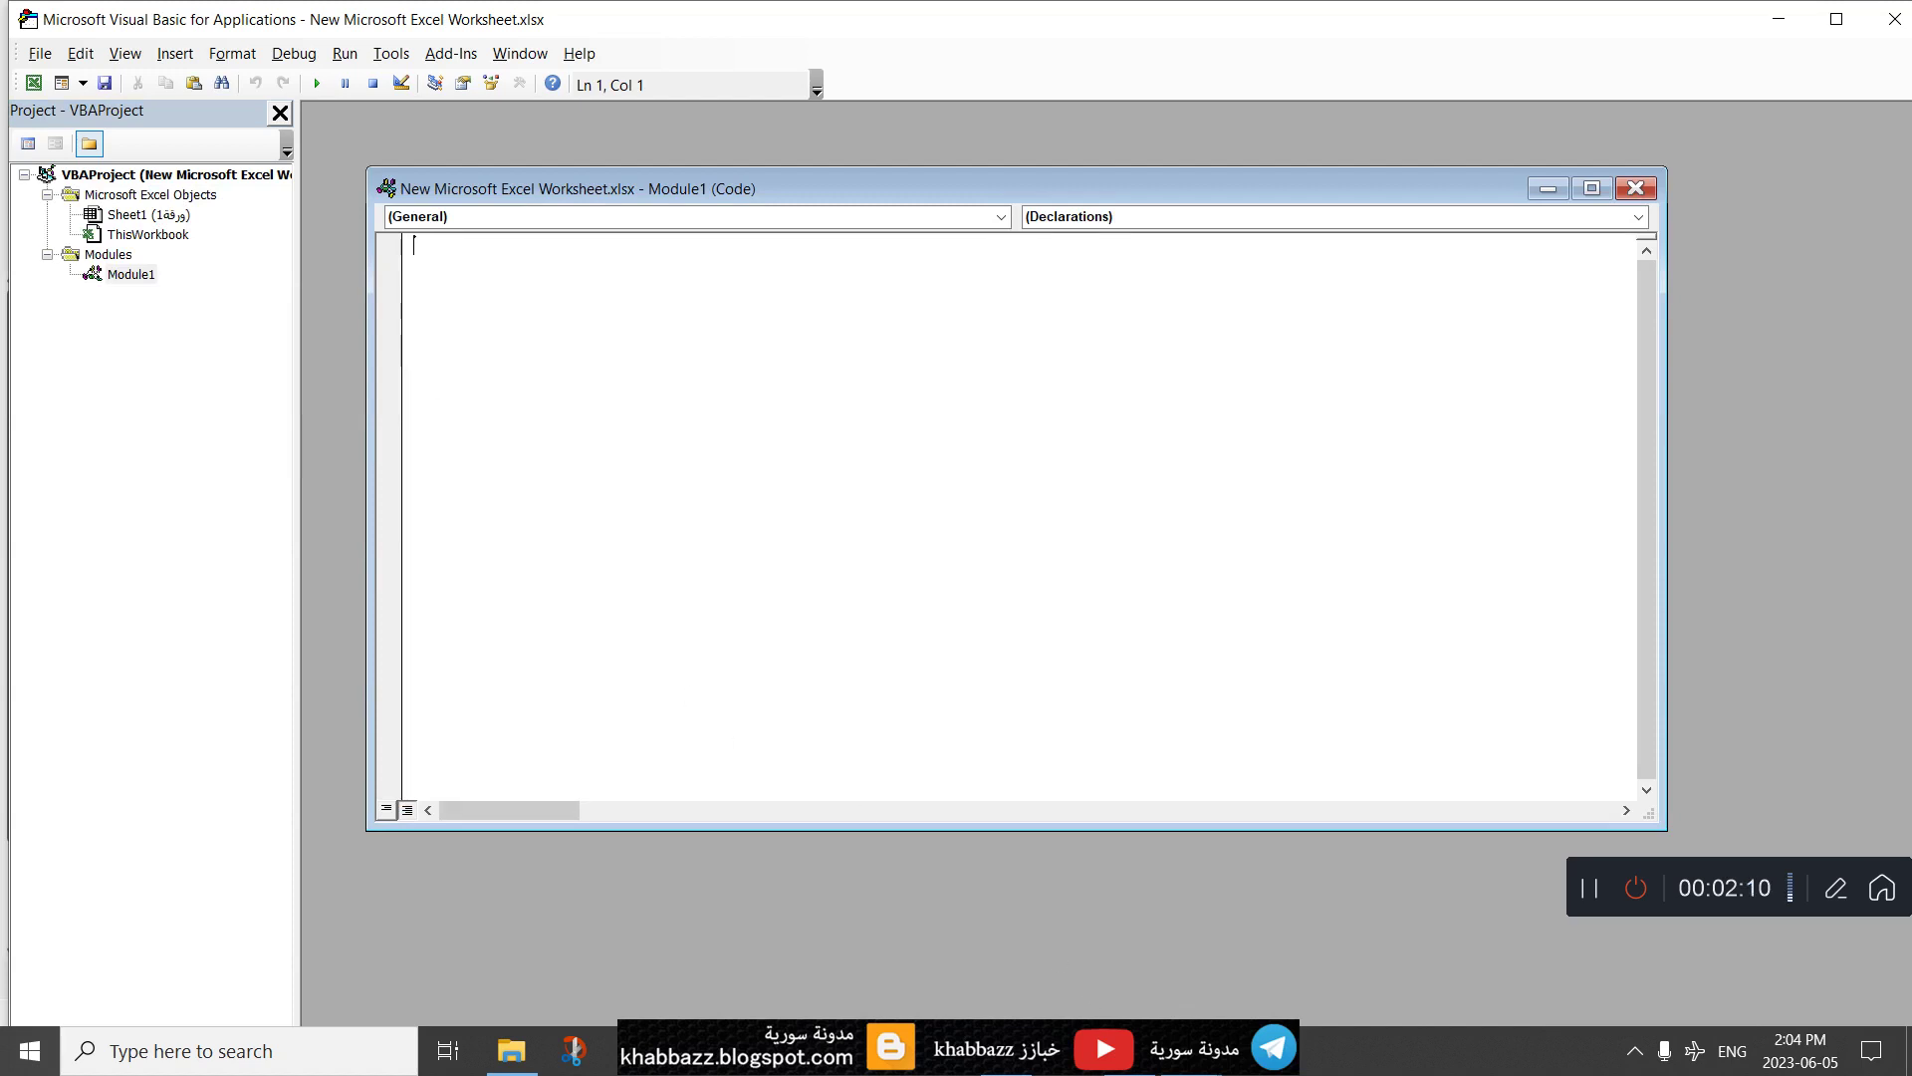
Step: Switch to Firefox, copy the selected VBA code with the N2T, Num and NN functions from the blog page, and review the code
left_click(648, 1051)
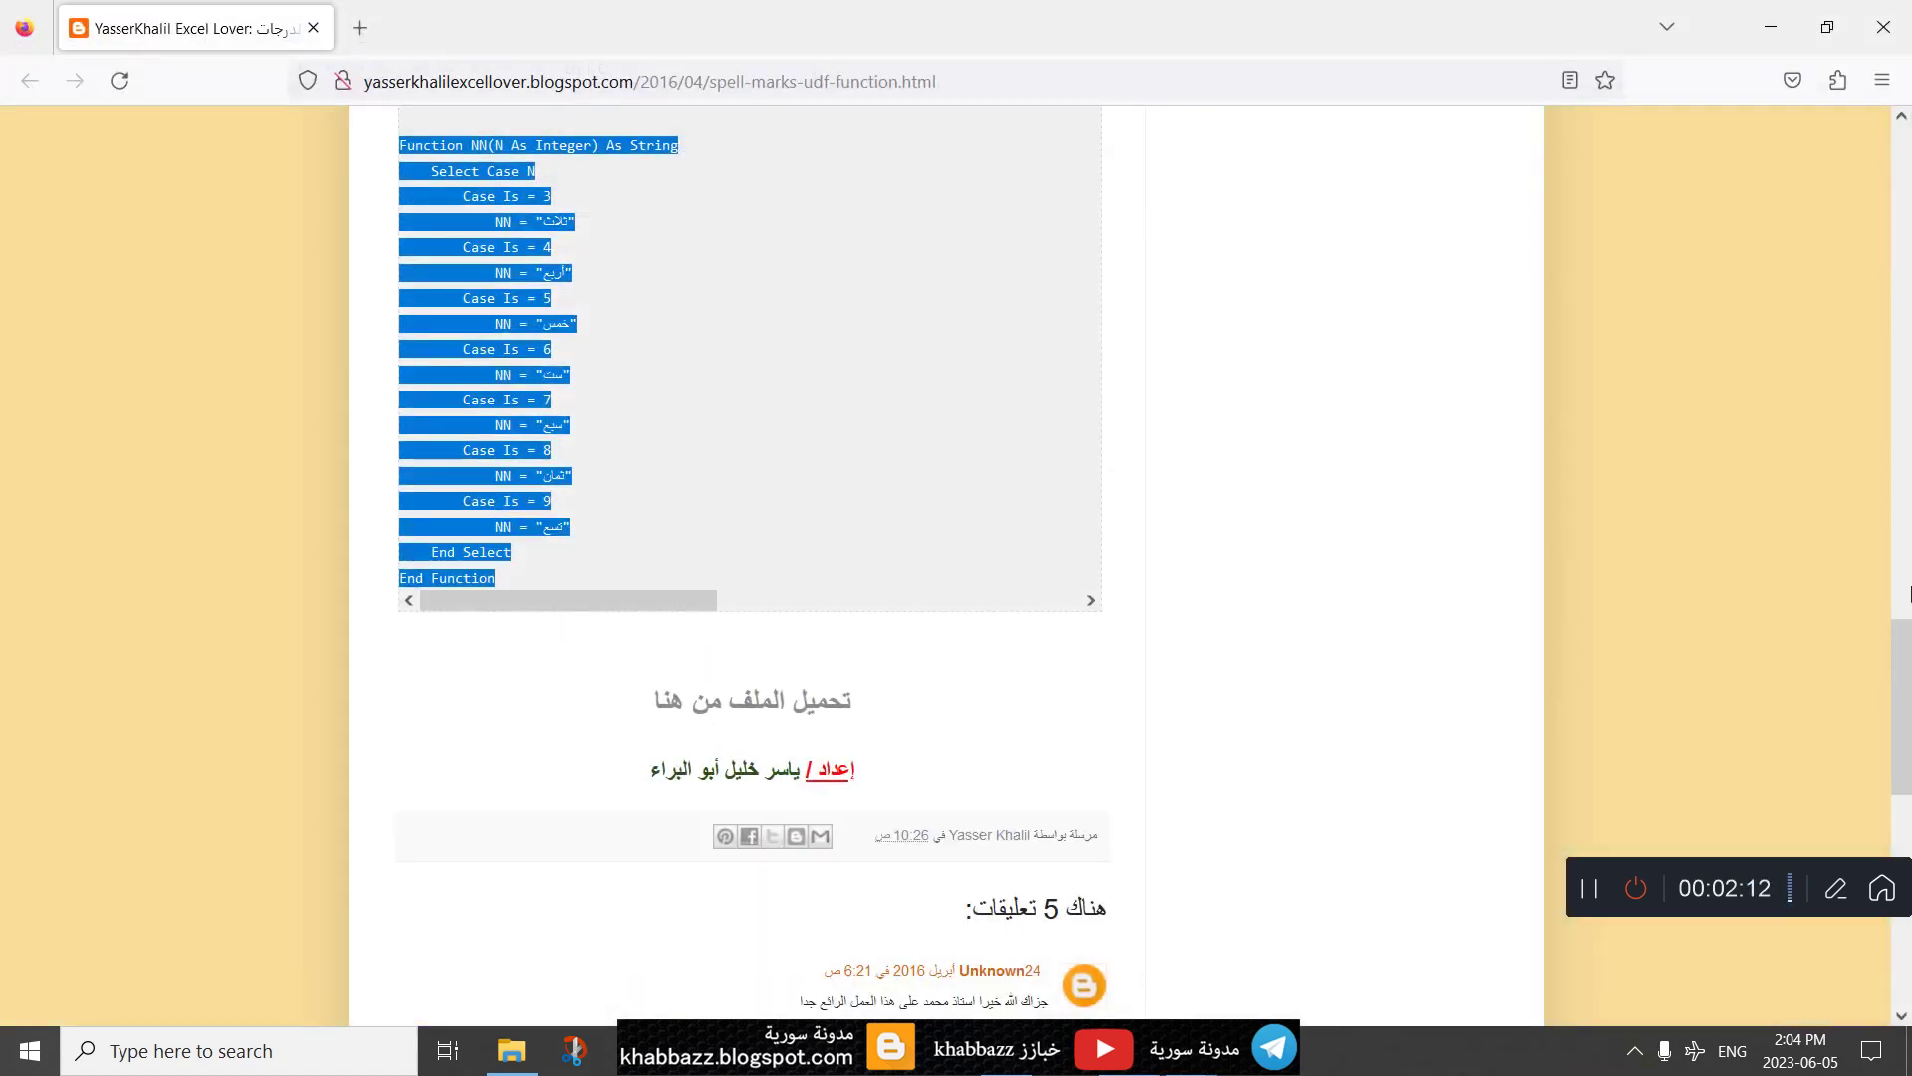
left_click_drag(1907, 652, 1693, 448)
scroll(1031, 578, "right", 2)
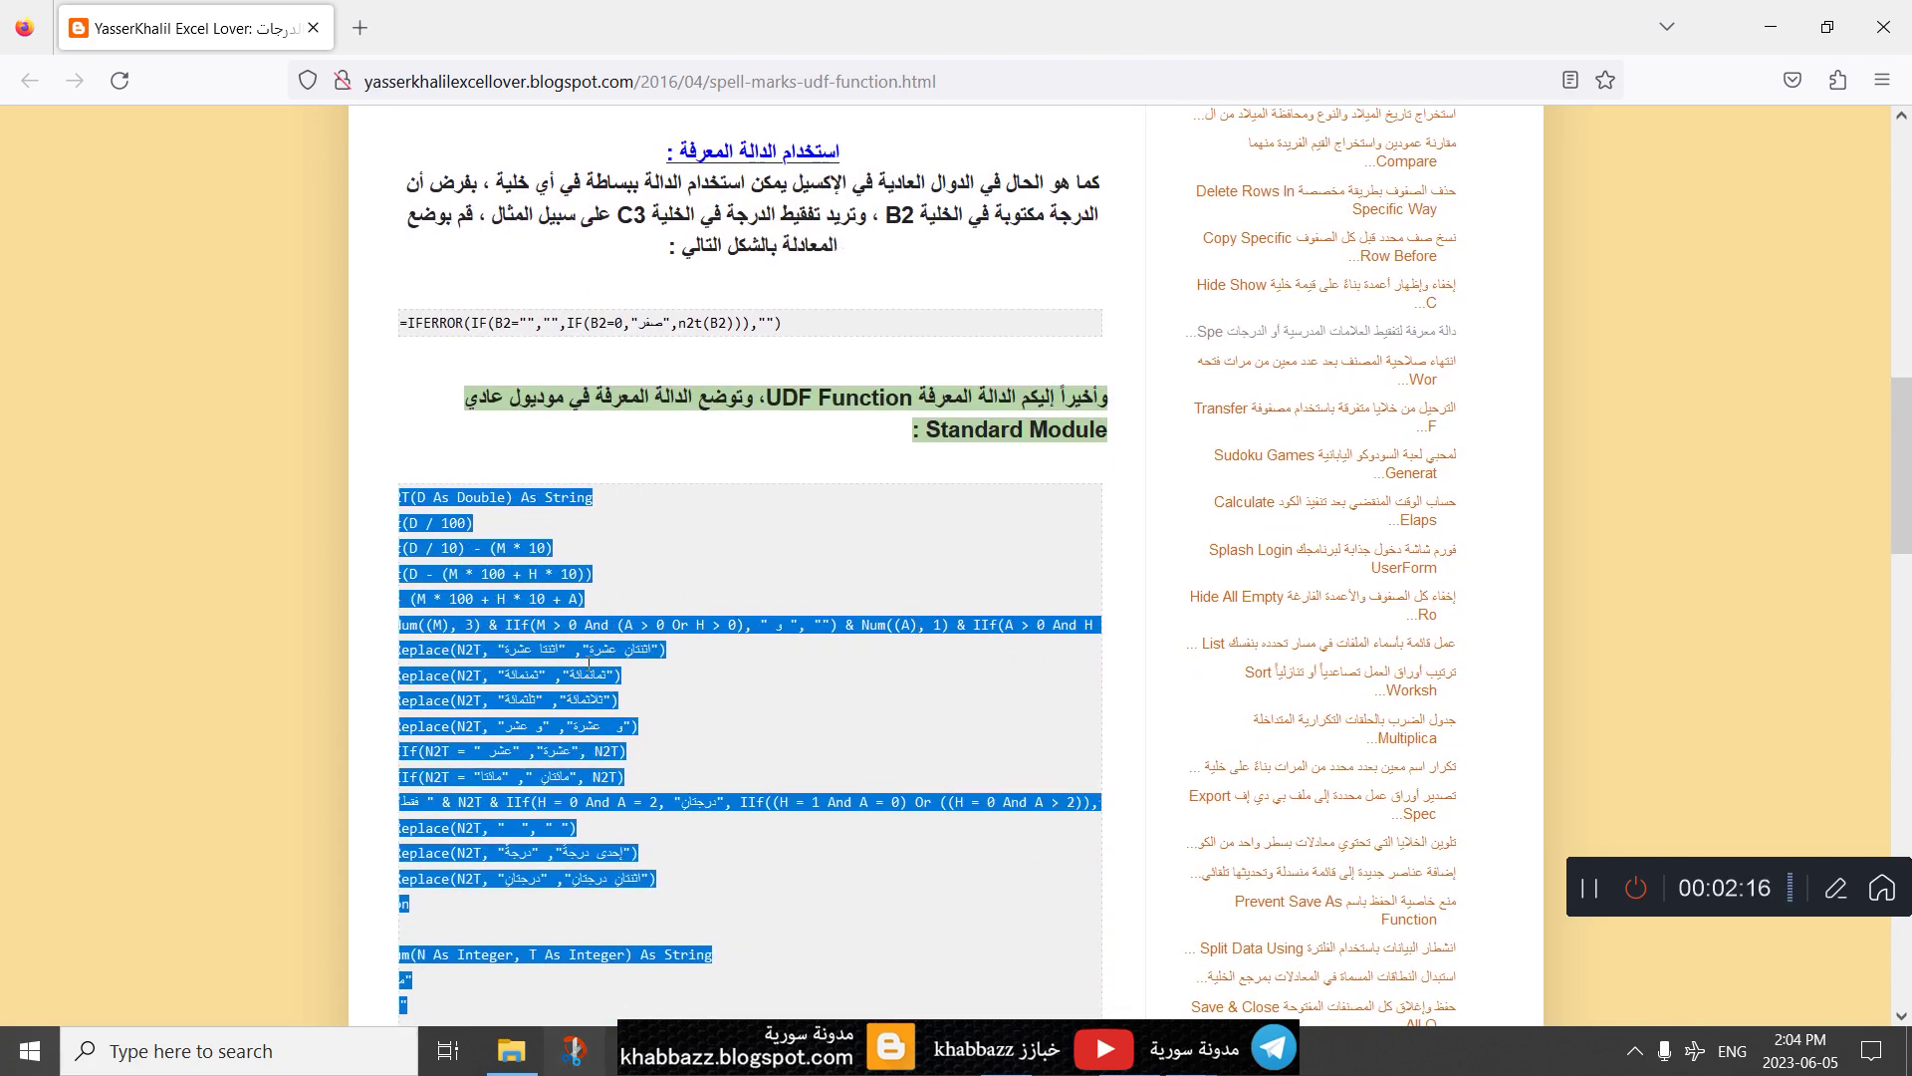
right_click(591, 642)
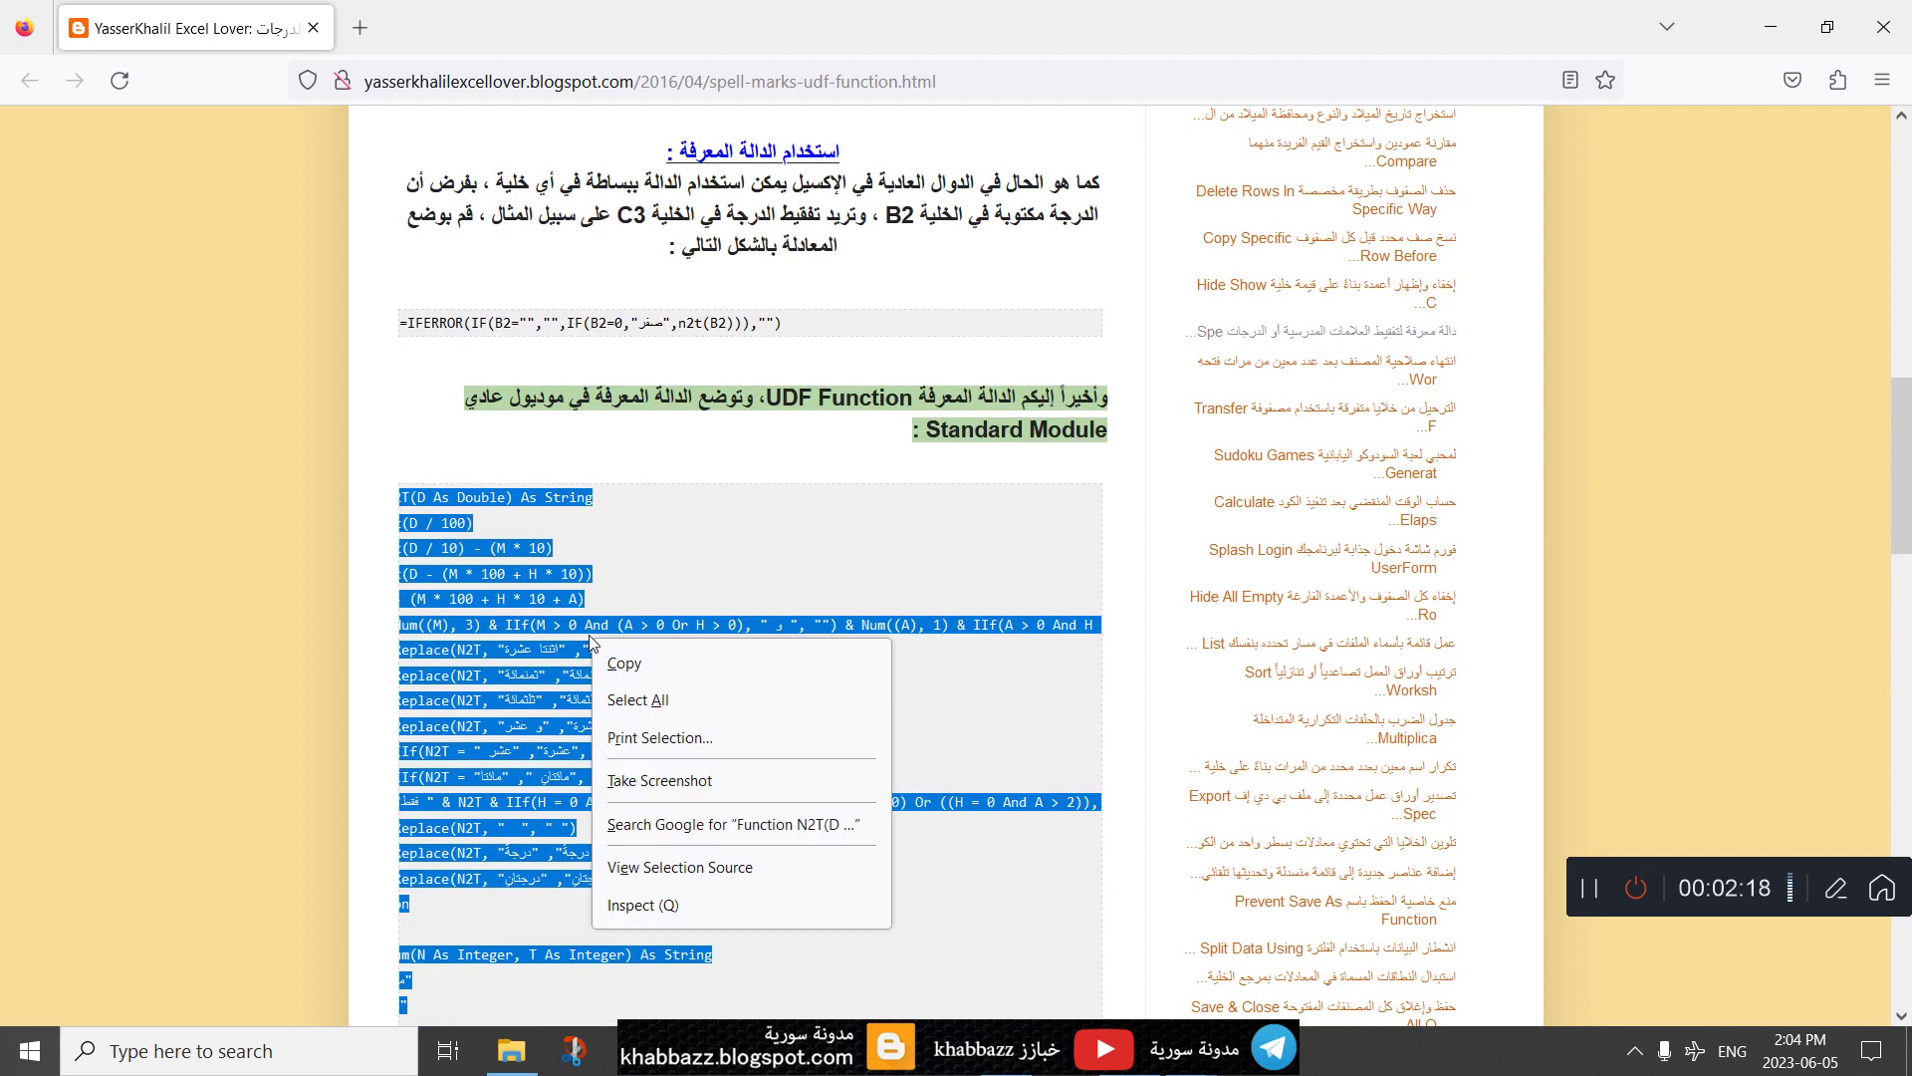
left_click(615, 666)
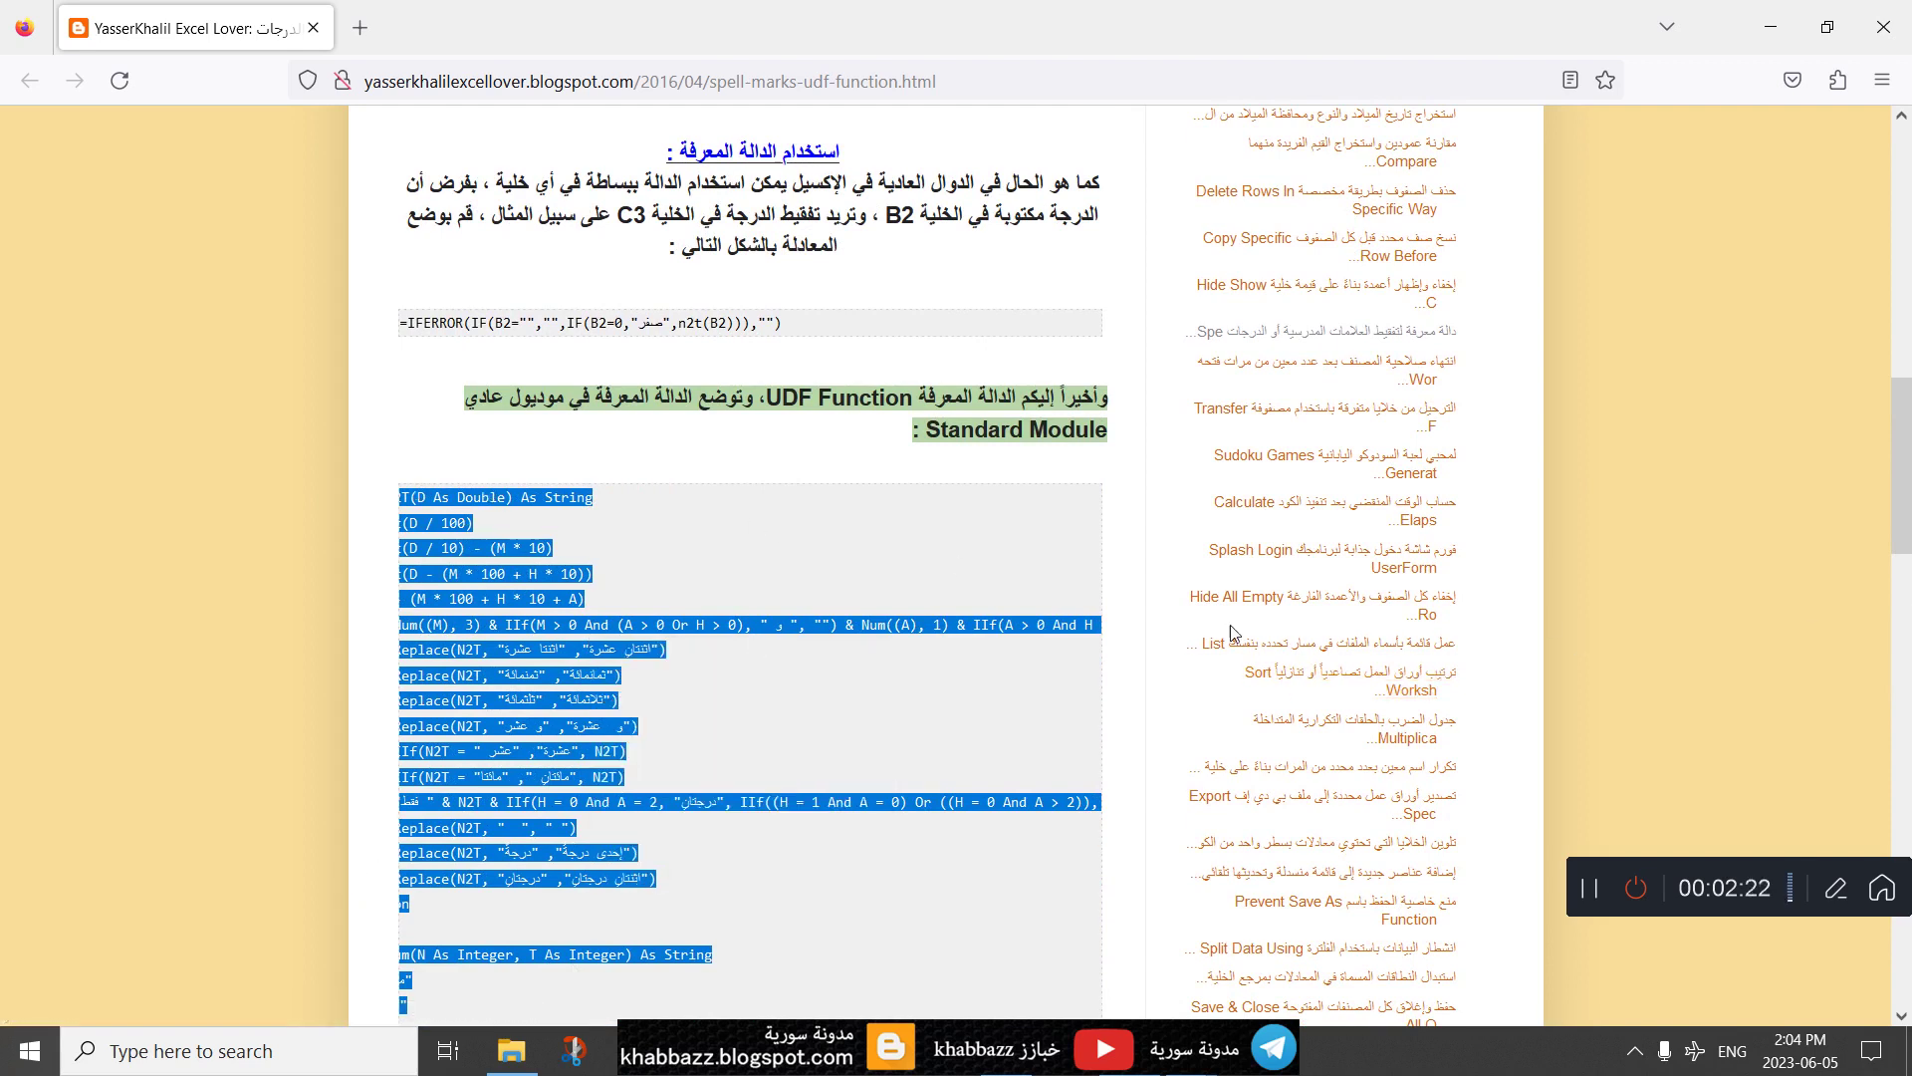
scroll(682, 607, "left", 1)
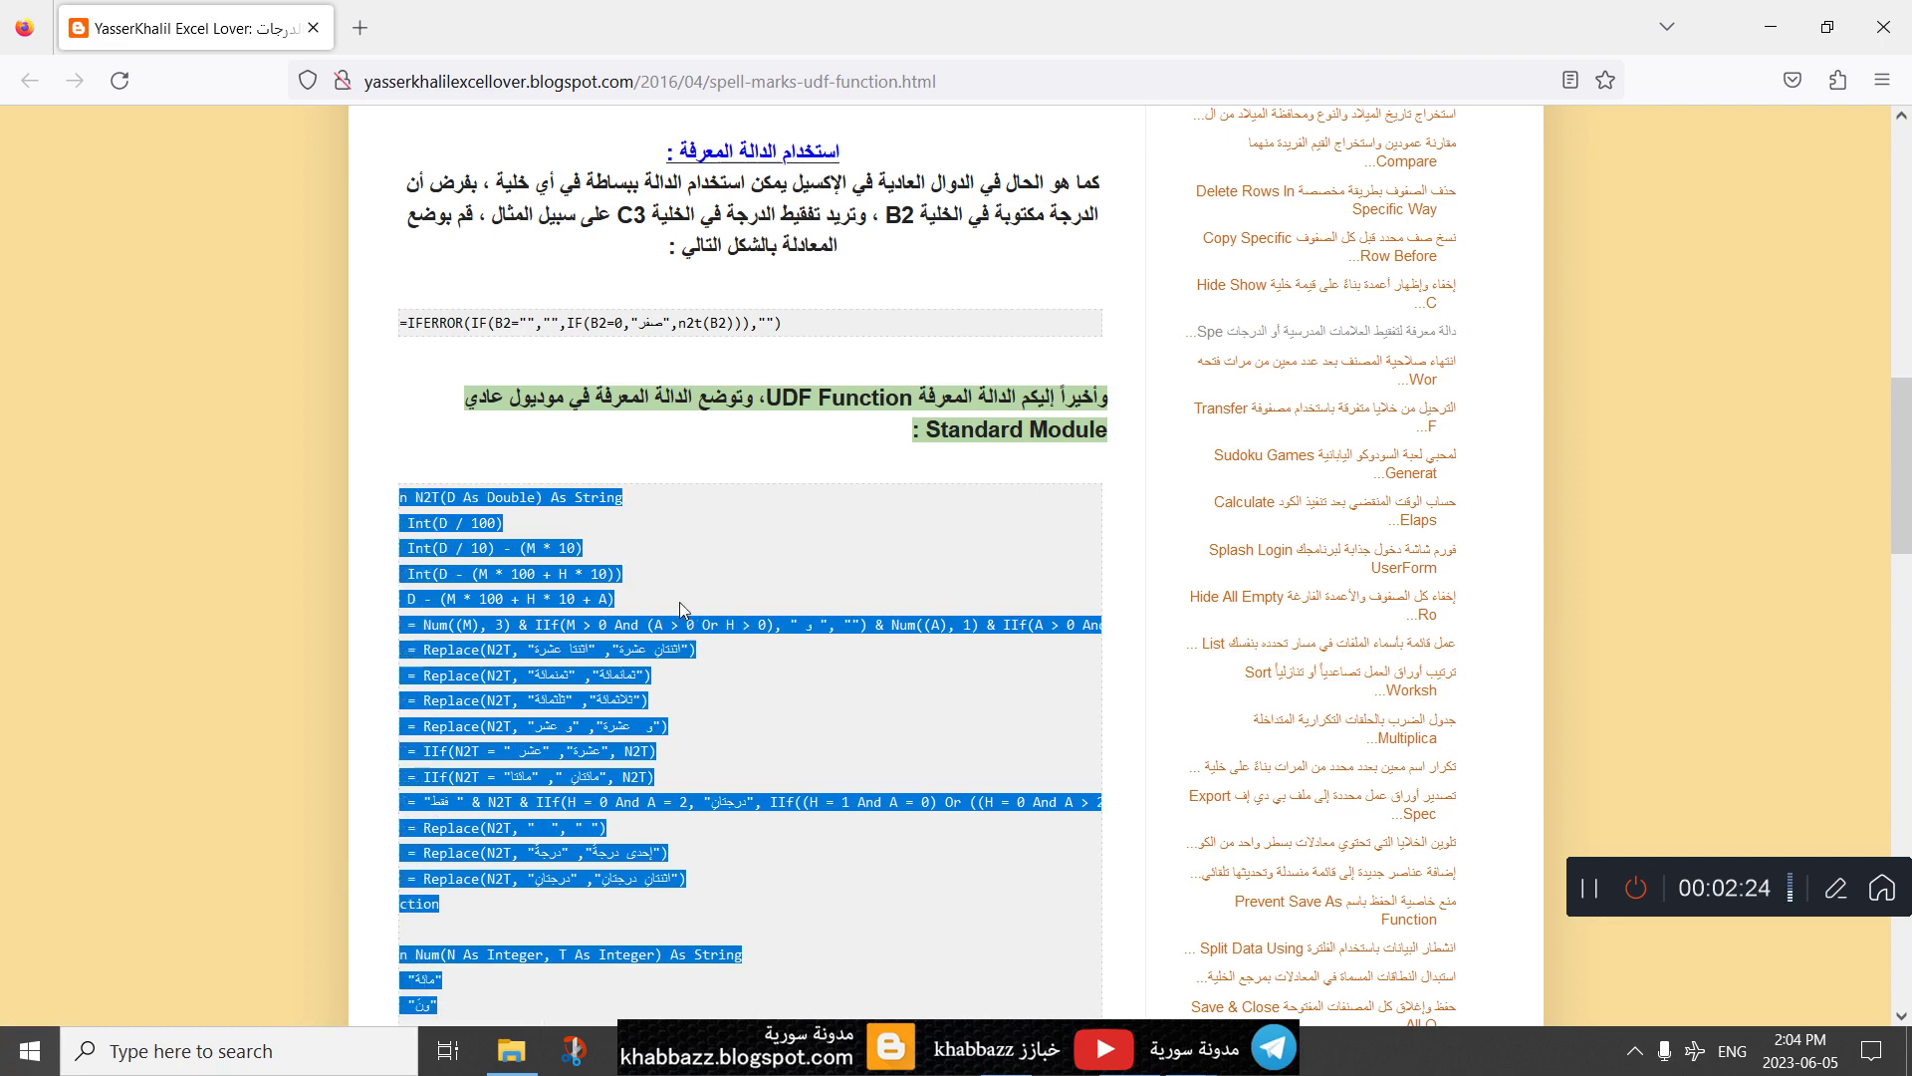
scroll(682, 607, "left", 2)
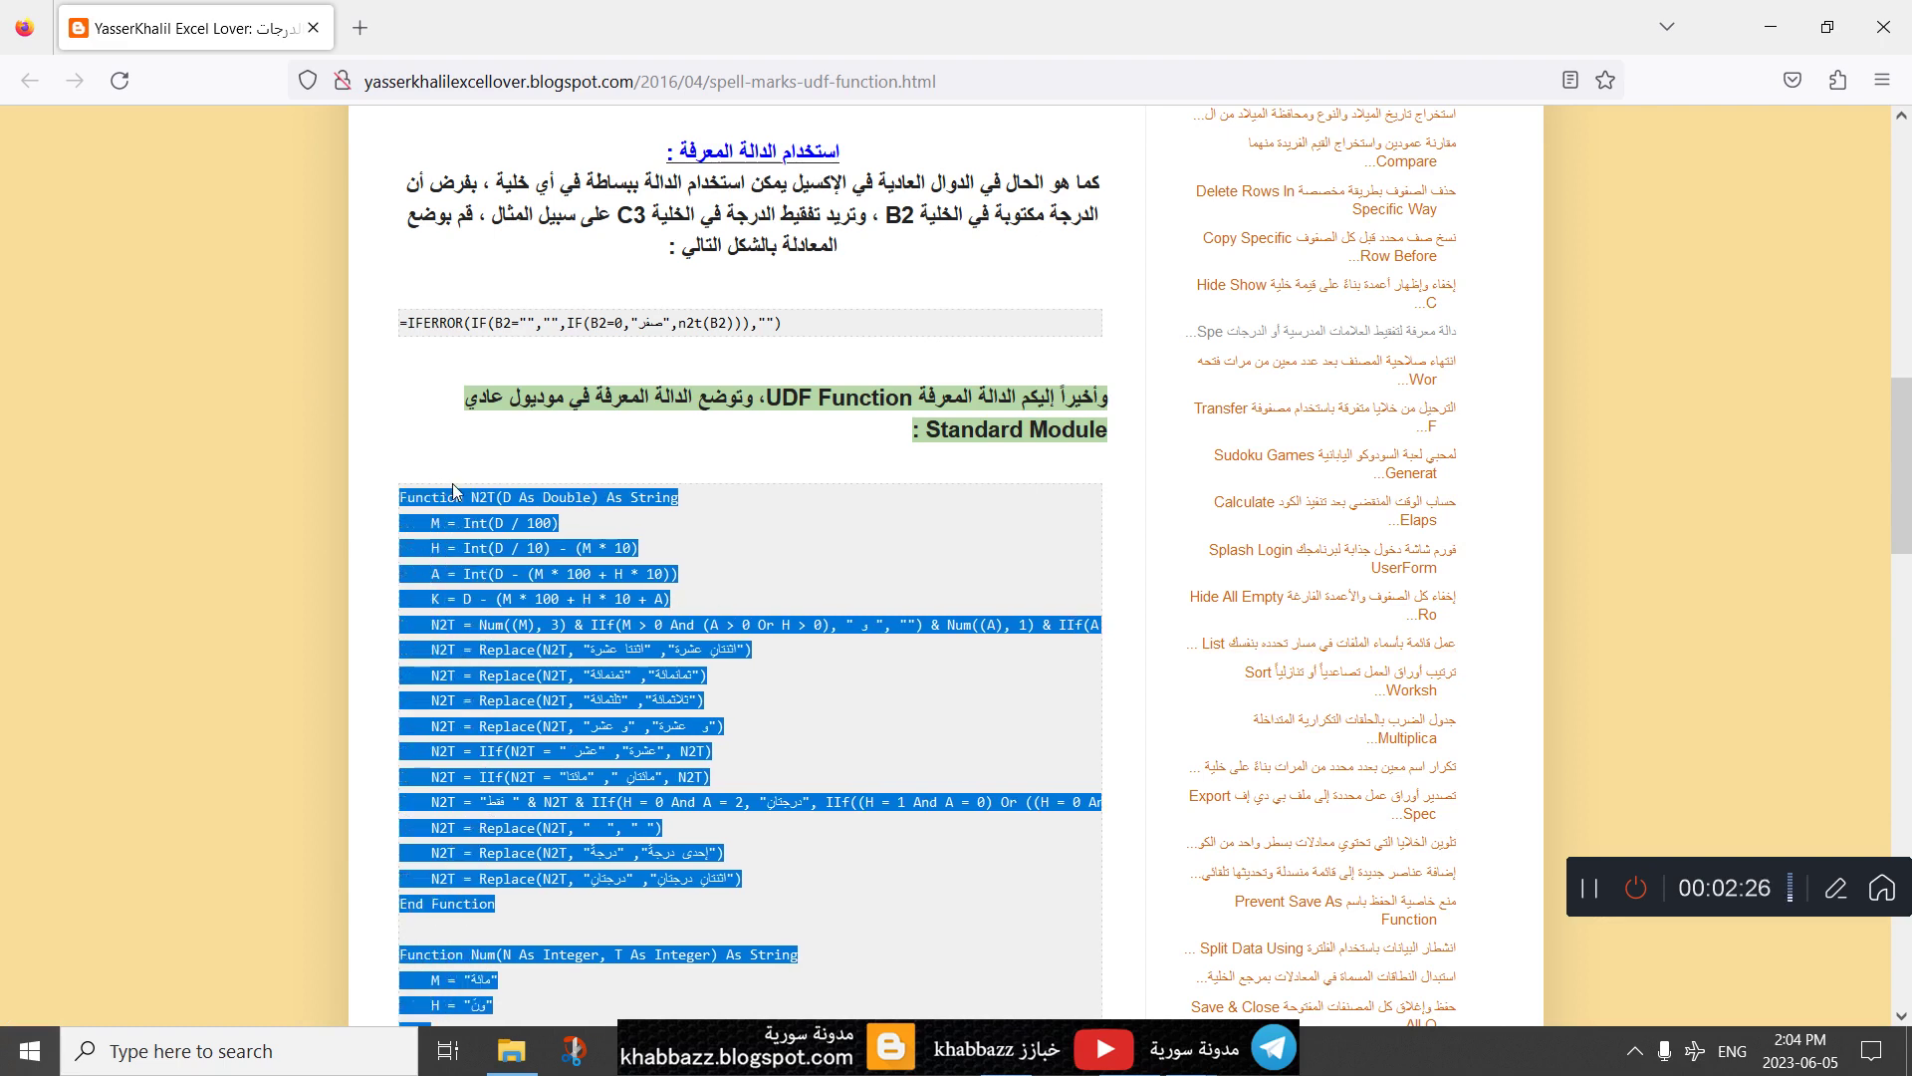
scroll(481, 498, "down", 3)
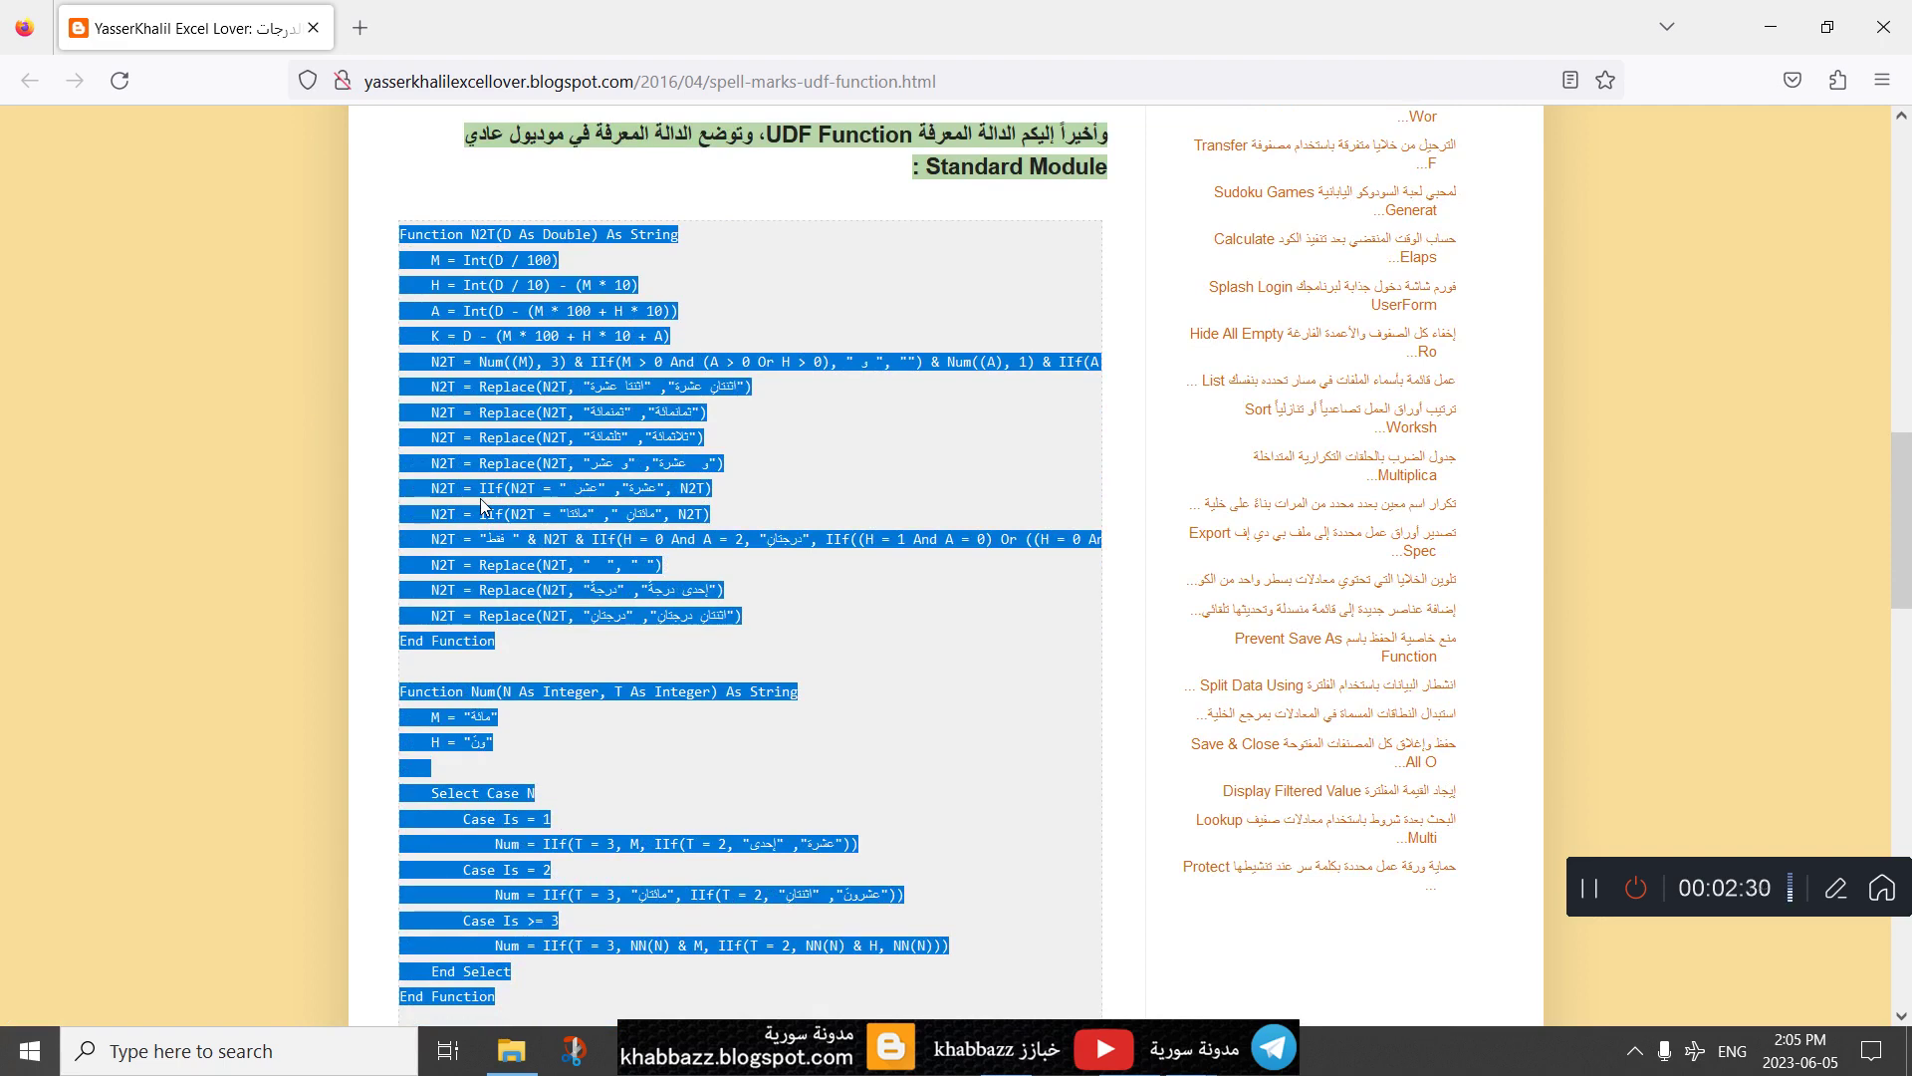
Step: Copy the selected N2T, Num and NN function code from the blog page
scroll(481, 503, "down", 8)
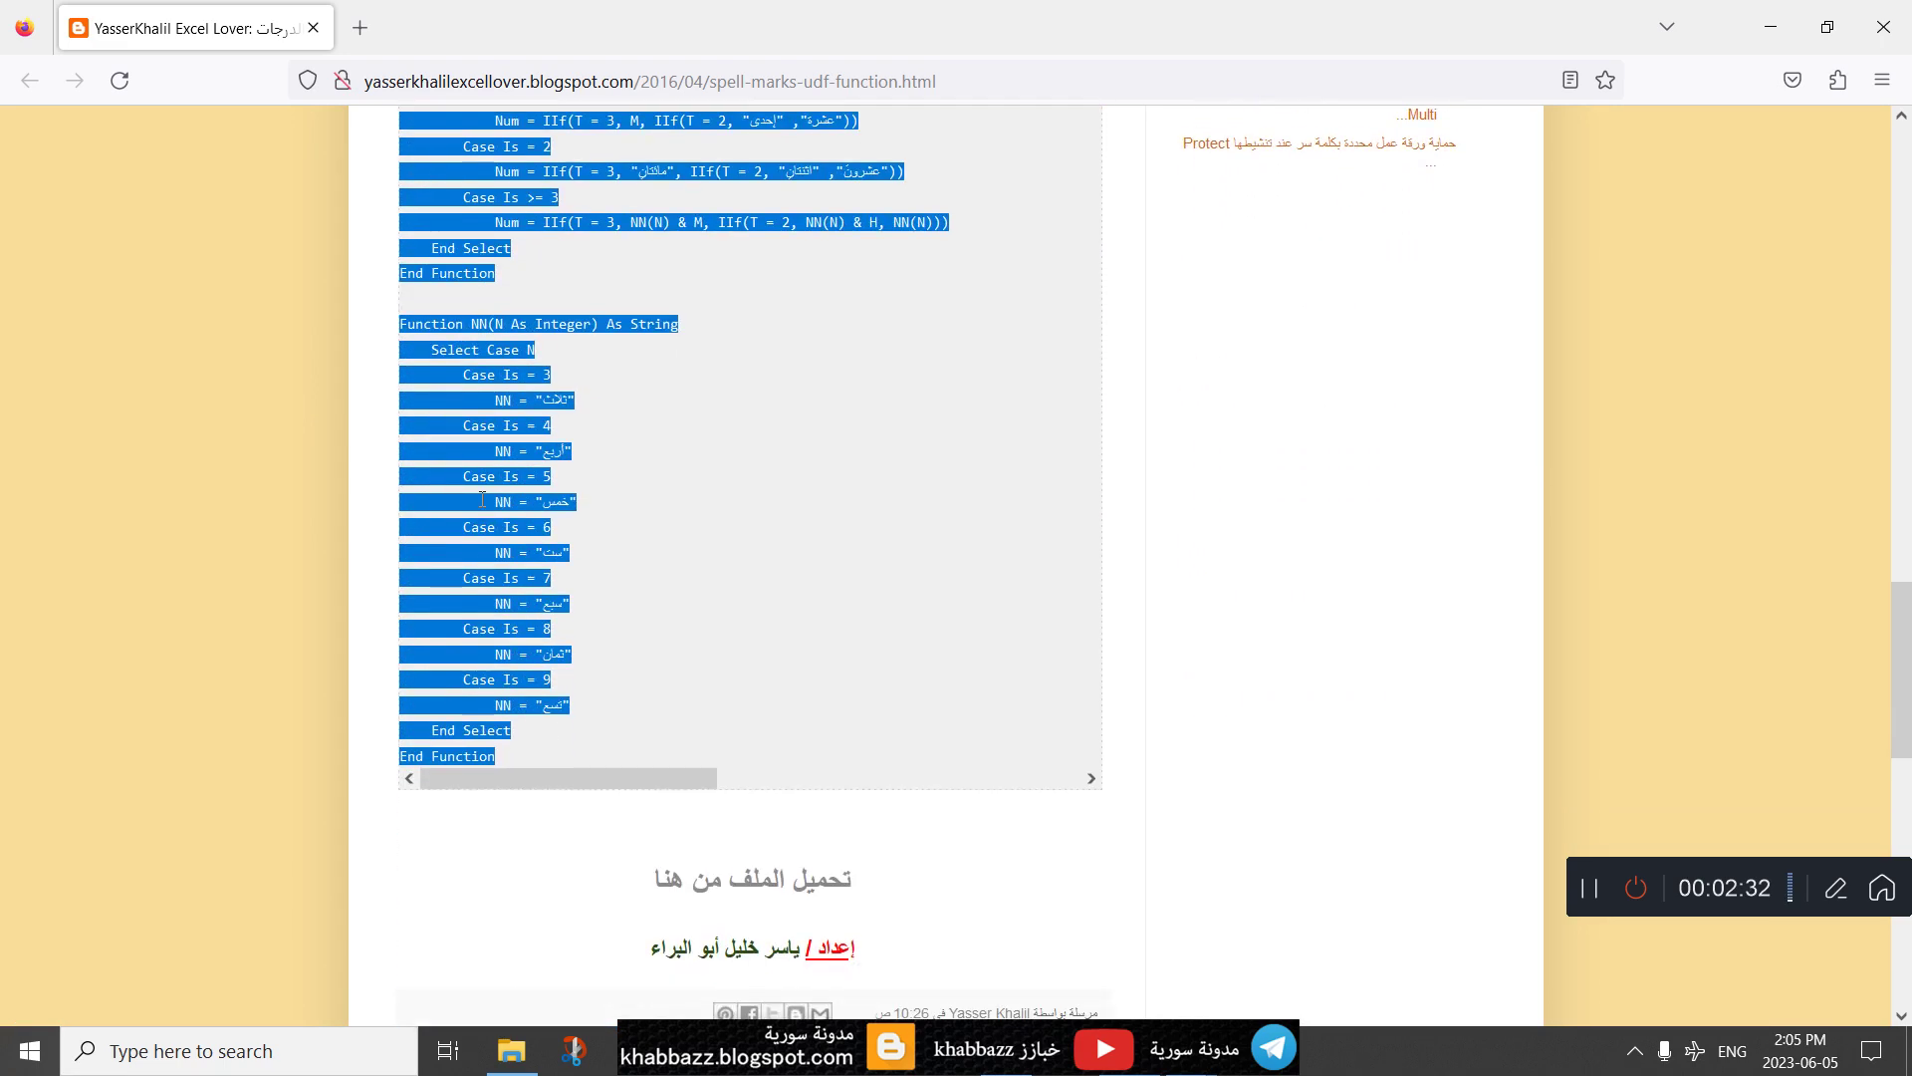
right_click(480, 674)
left_click(505, 693)
Step: Switch to the Visual Basic editor, paste the copied functions into the empty Module1, and close its code window
mouse_move(1130, 1051)
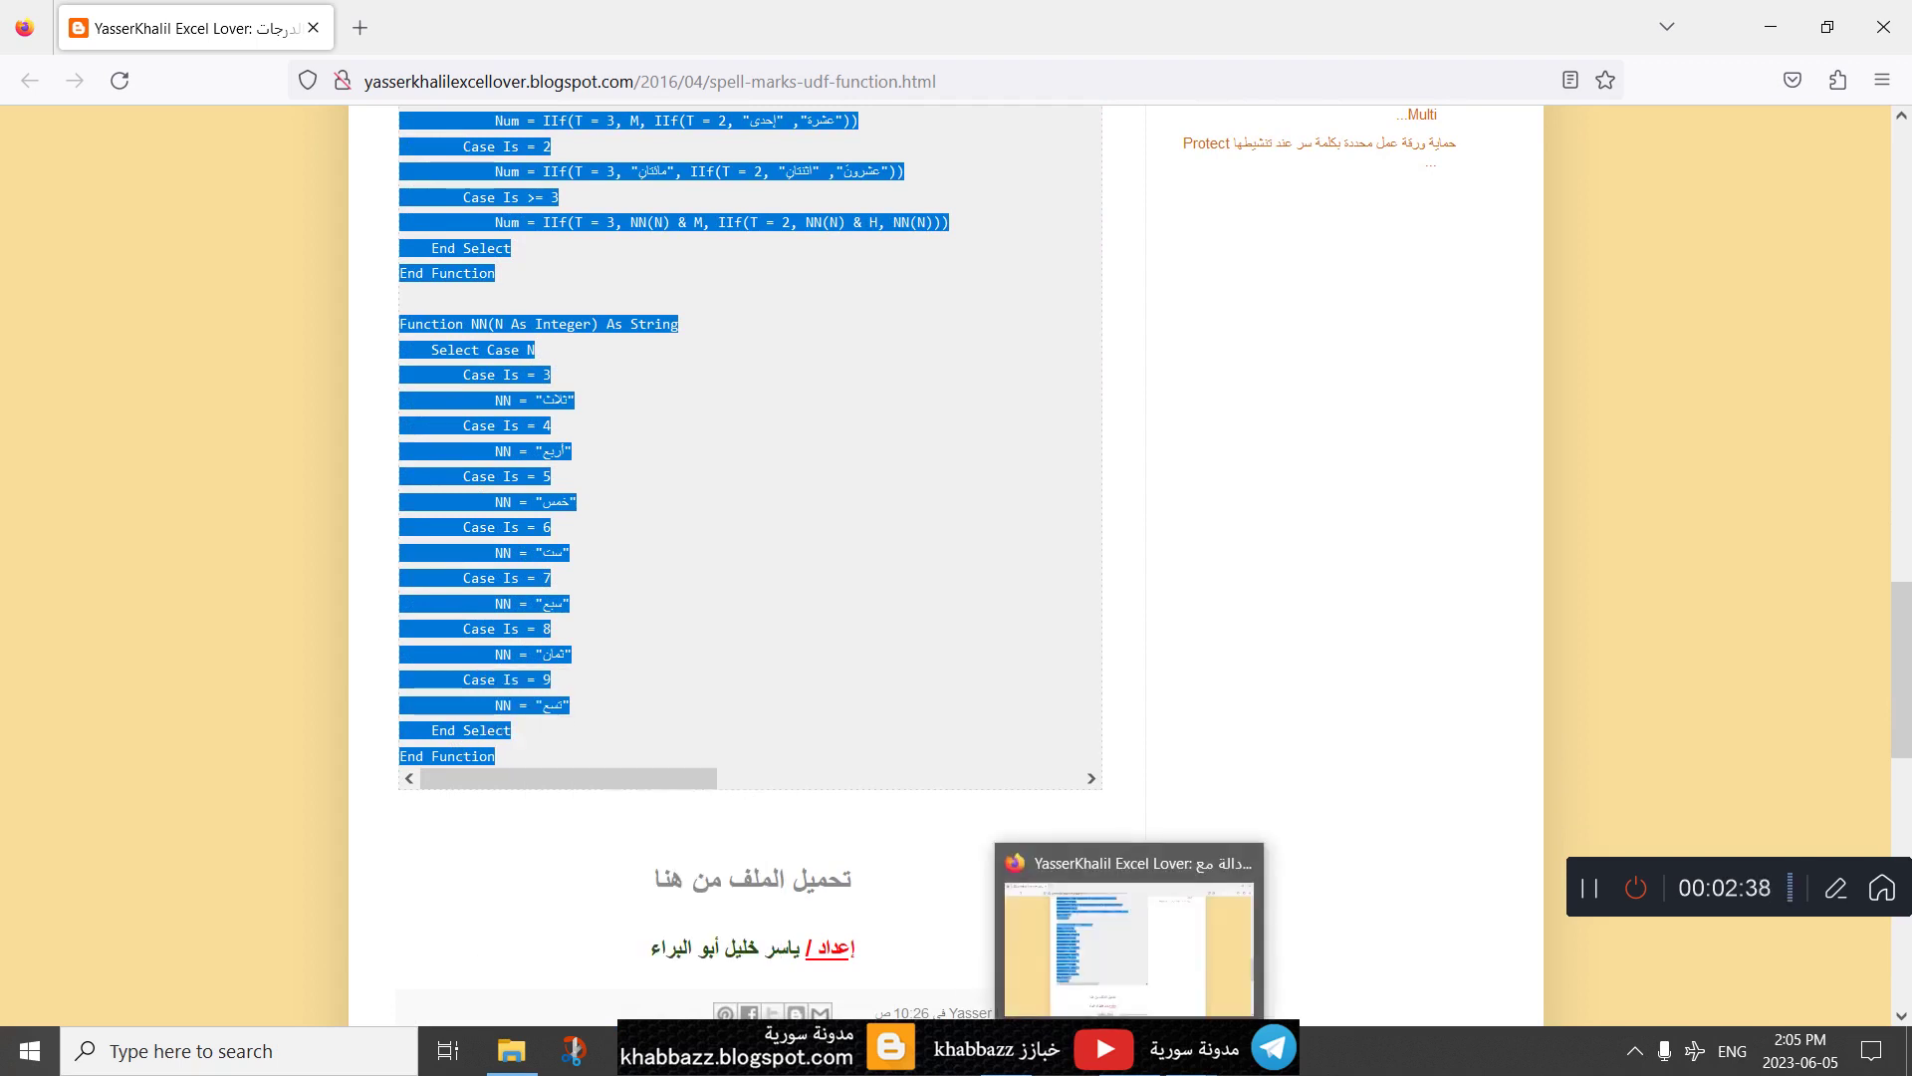
mouse_move(1215, 1051)
left_click(1253, 988)
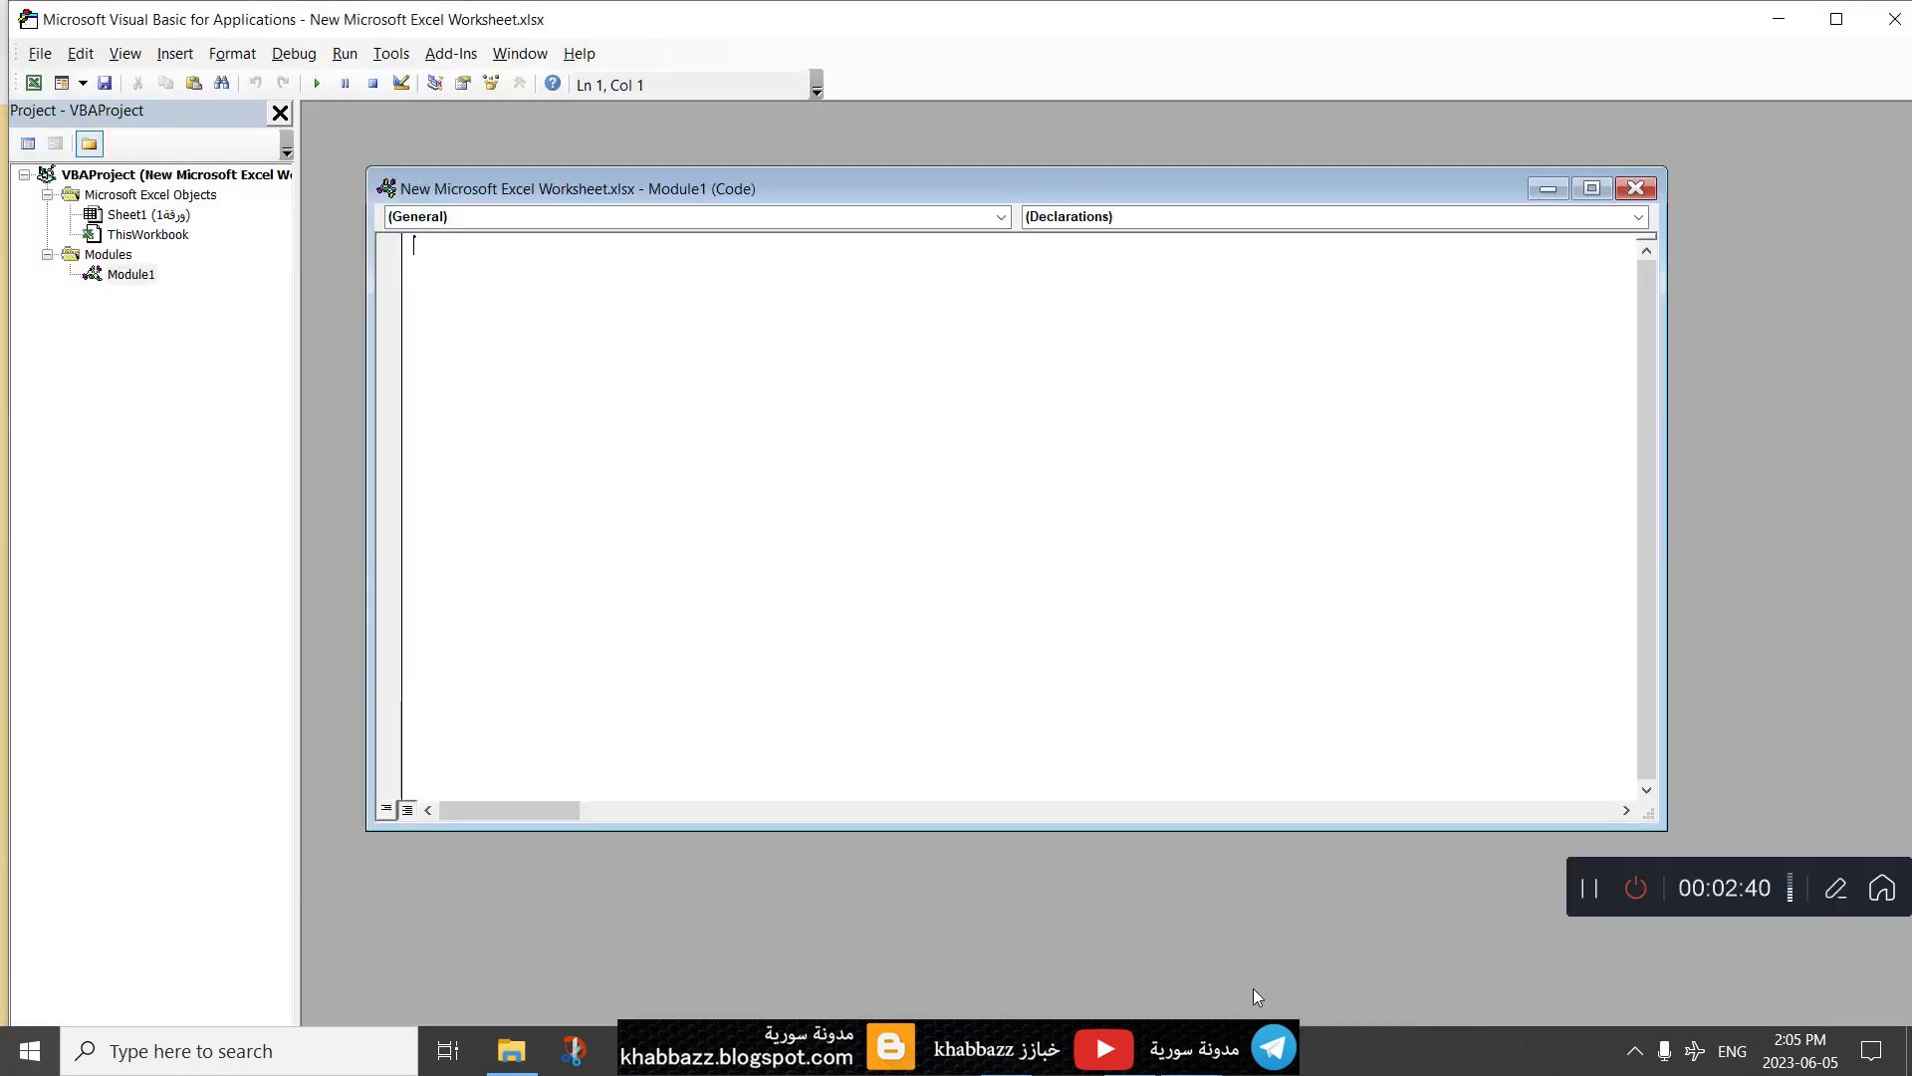
right_click(578, 257)
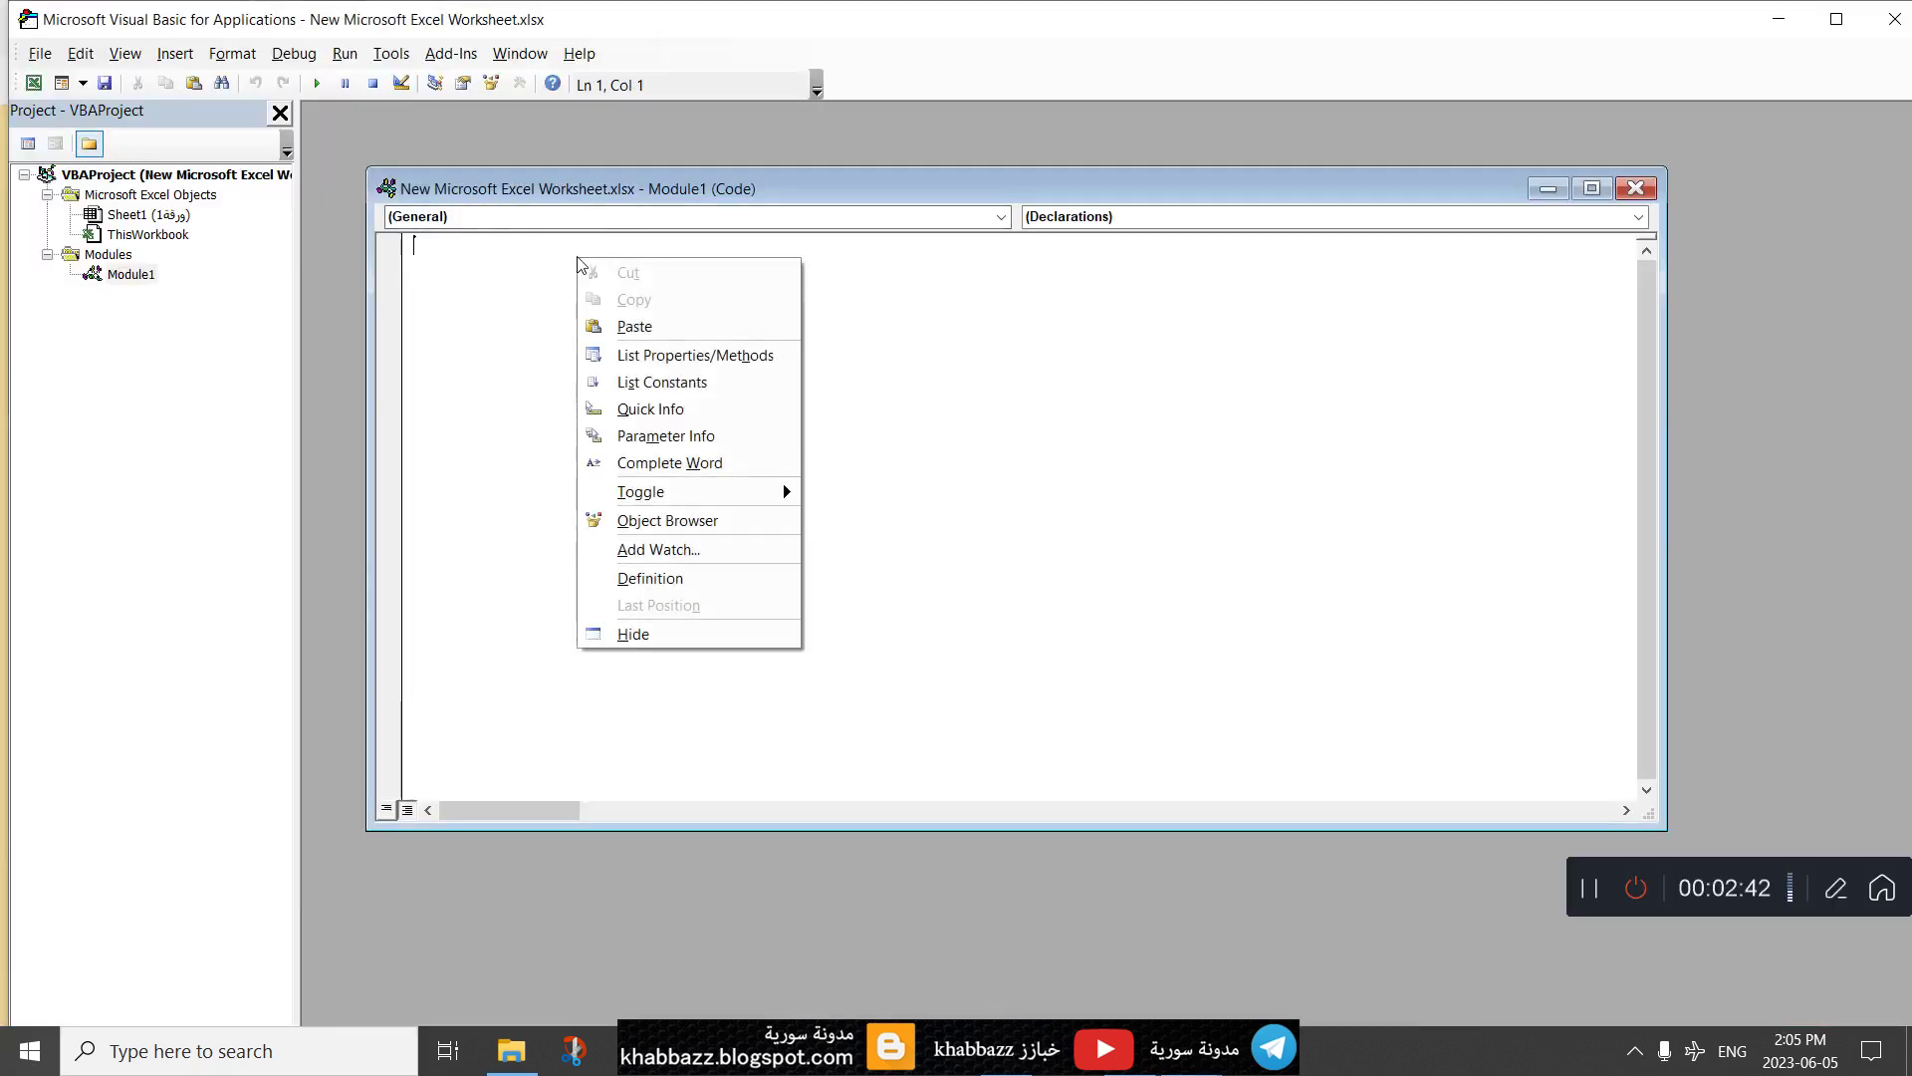
left_click(630, 321)
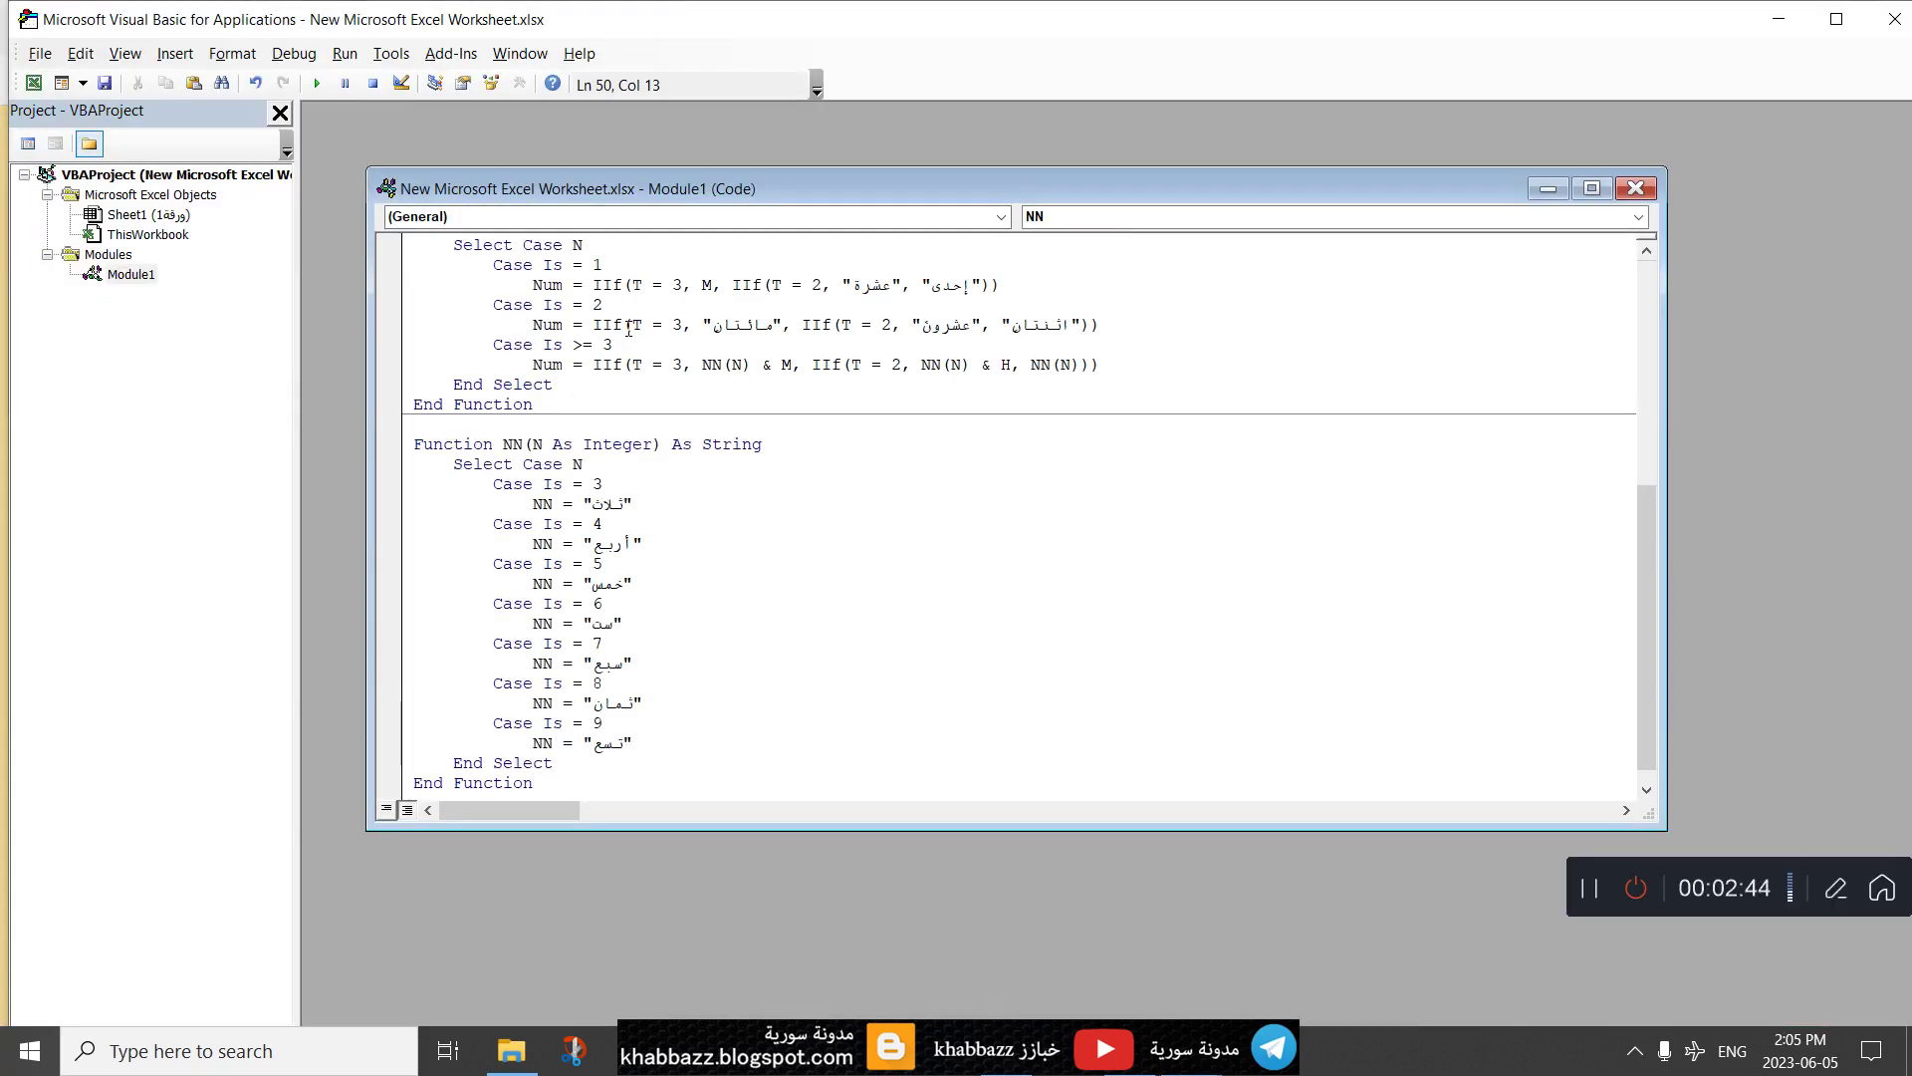
left_click(1635, 189)
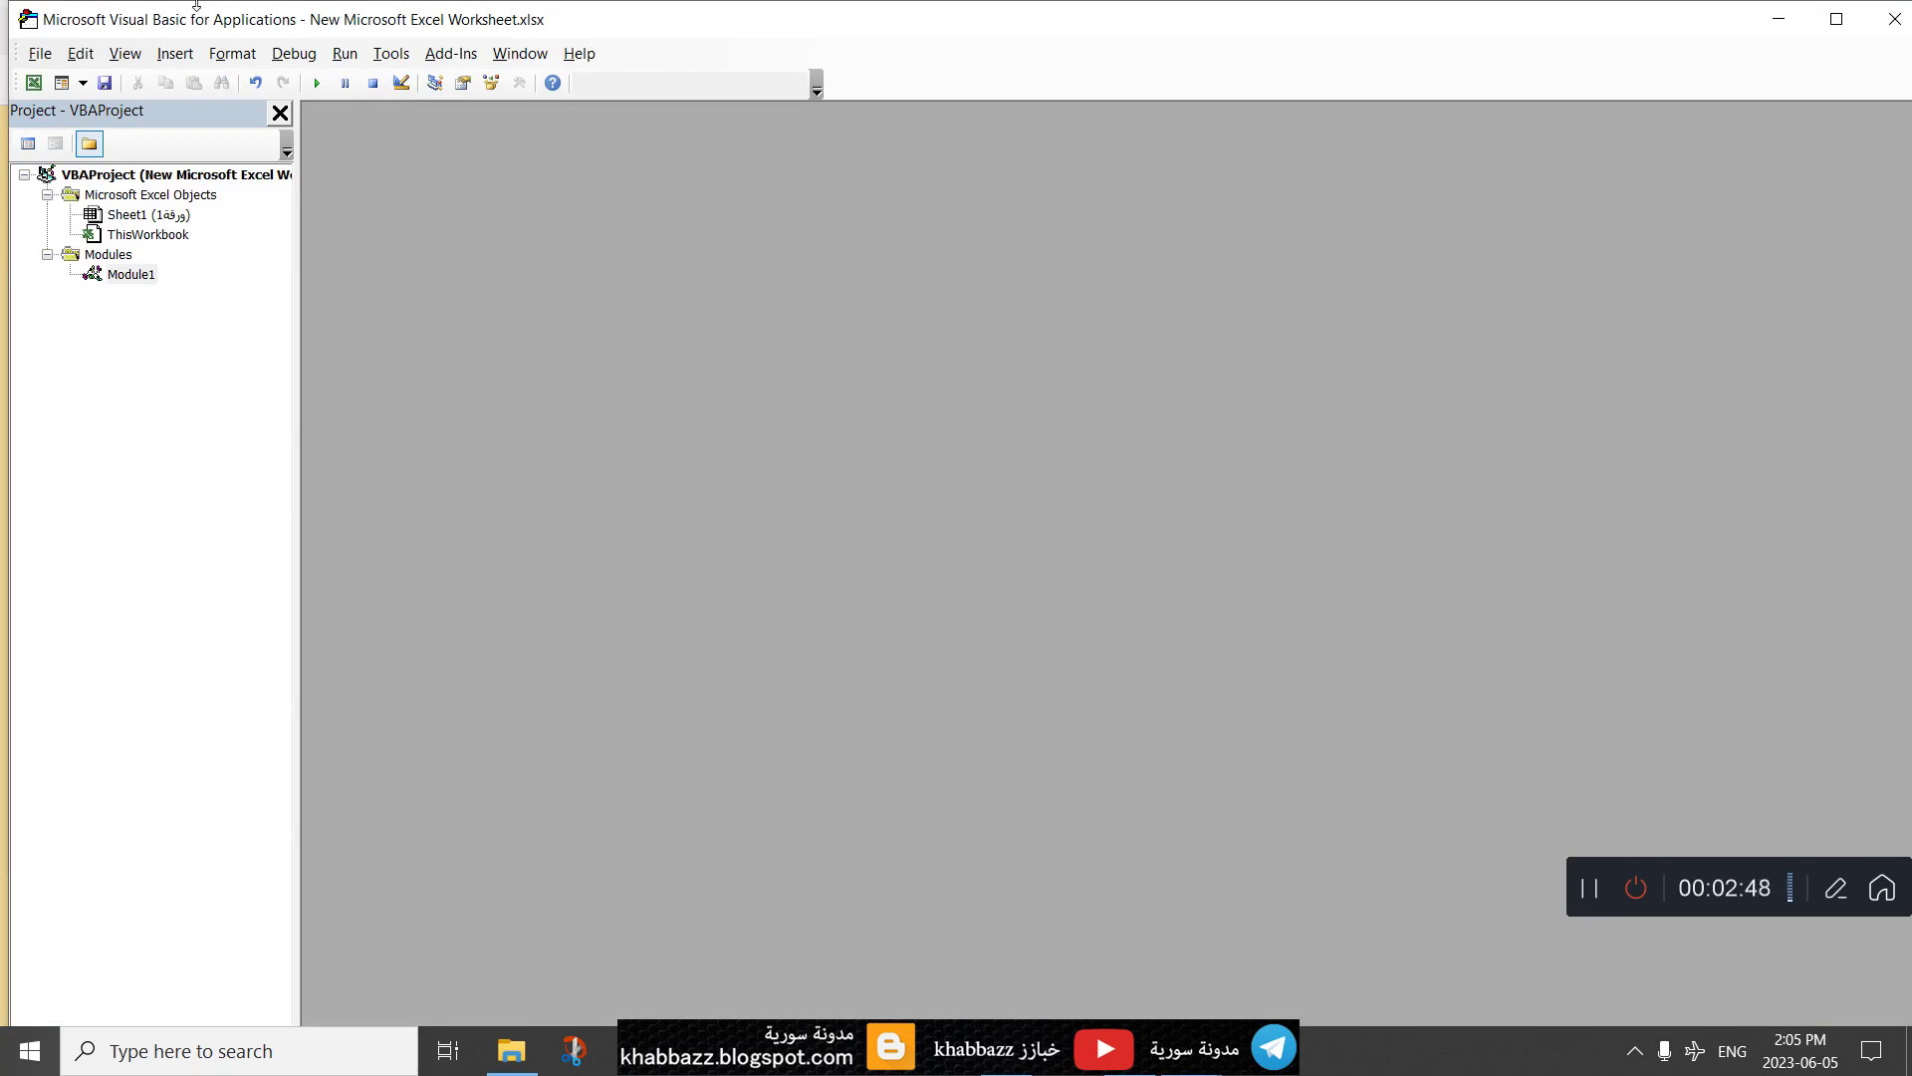
Step: Switch back to the Excel worksheet and enter the formula =n2t(K4) in cell L4
left_click(33, 84)
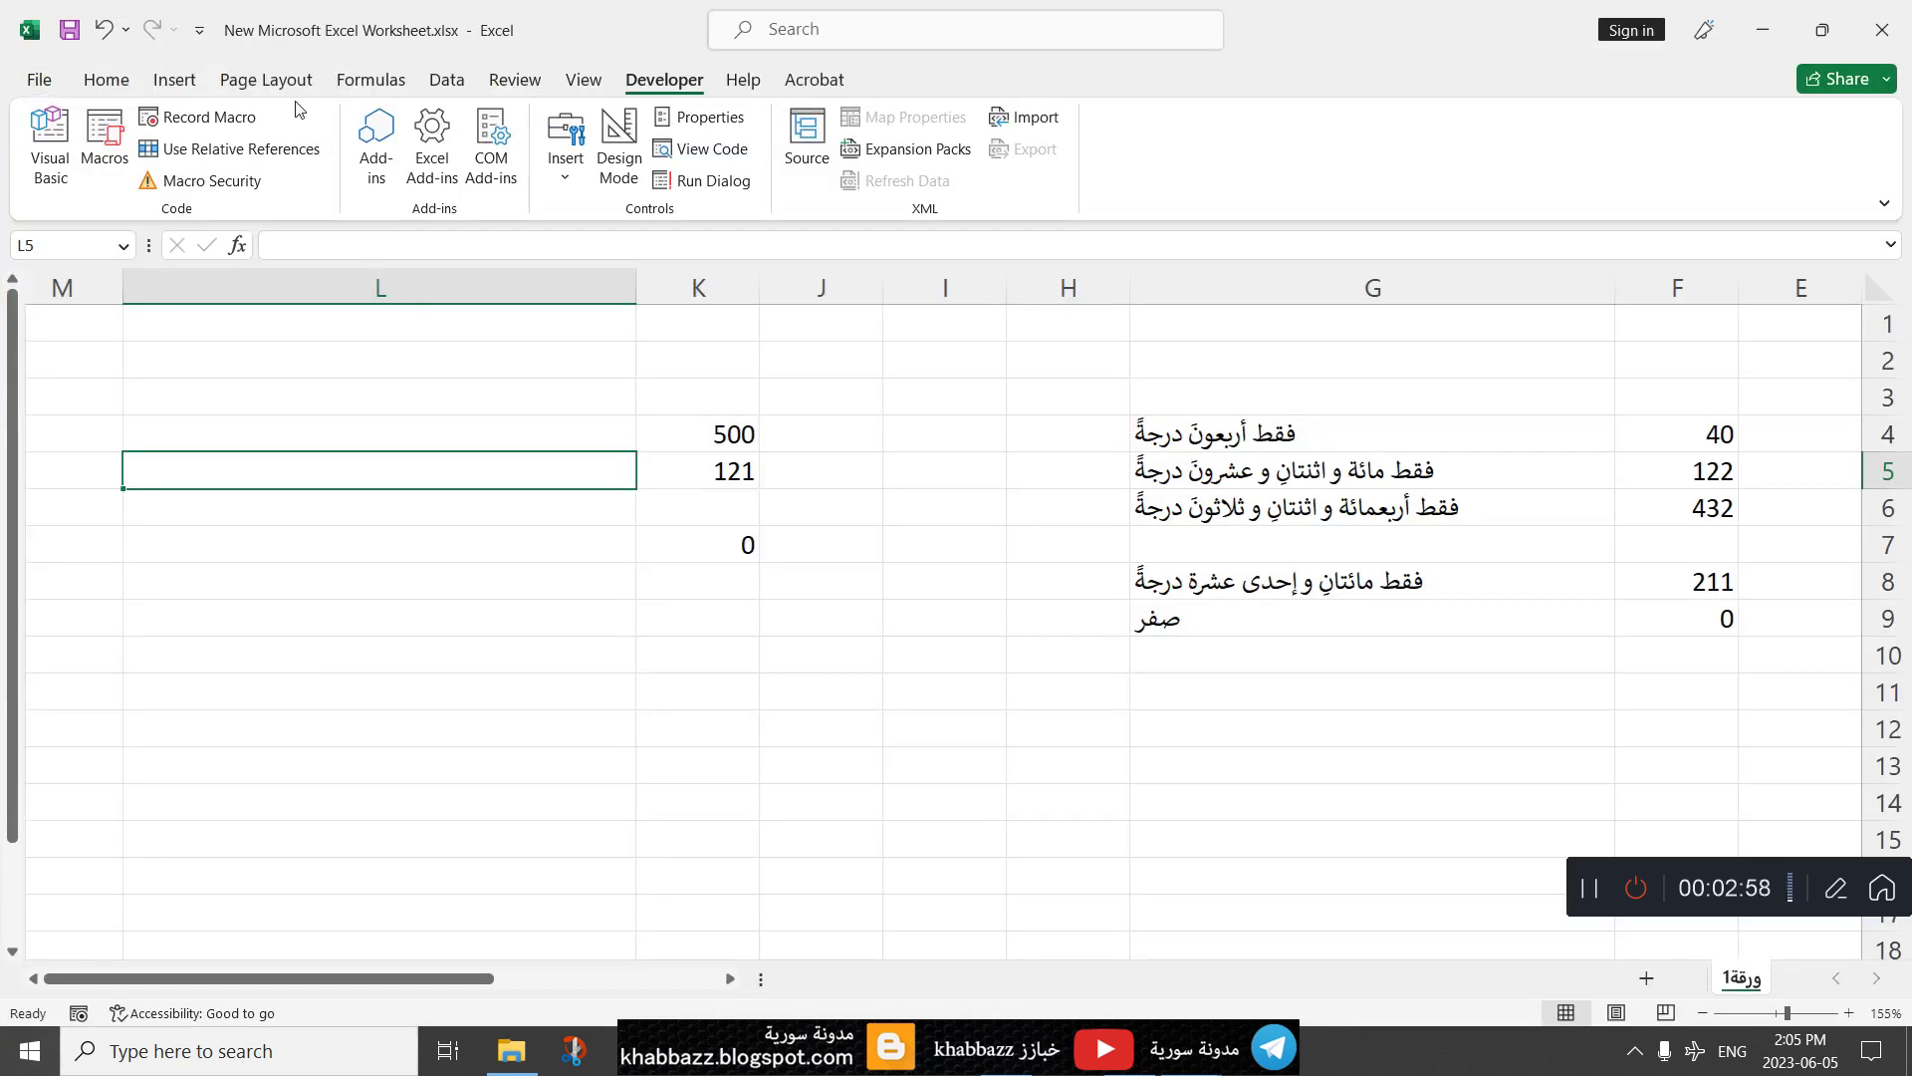
left_click(324, 431)
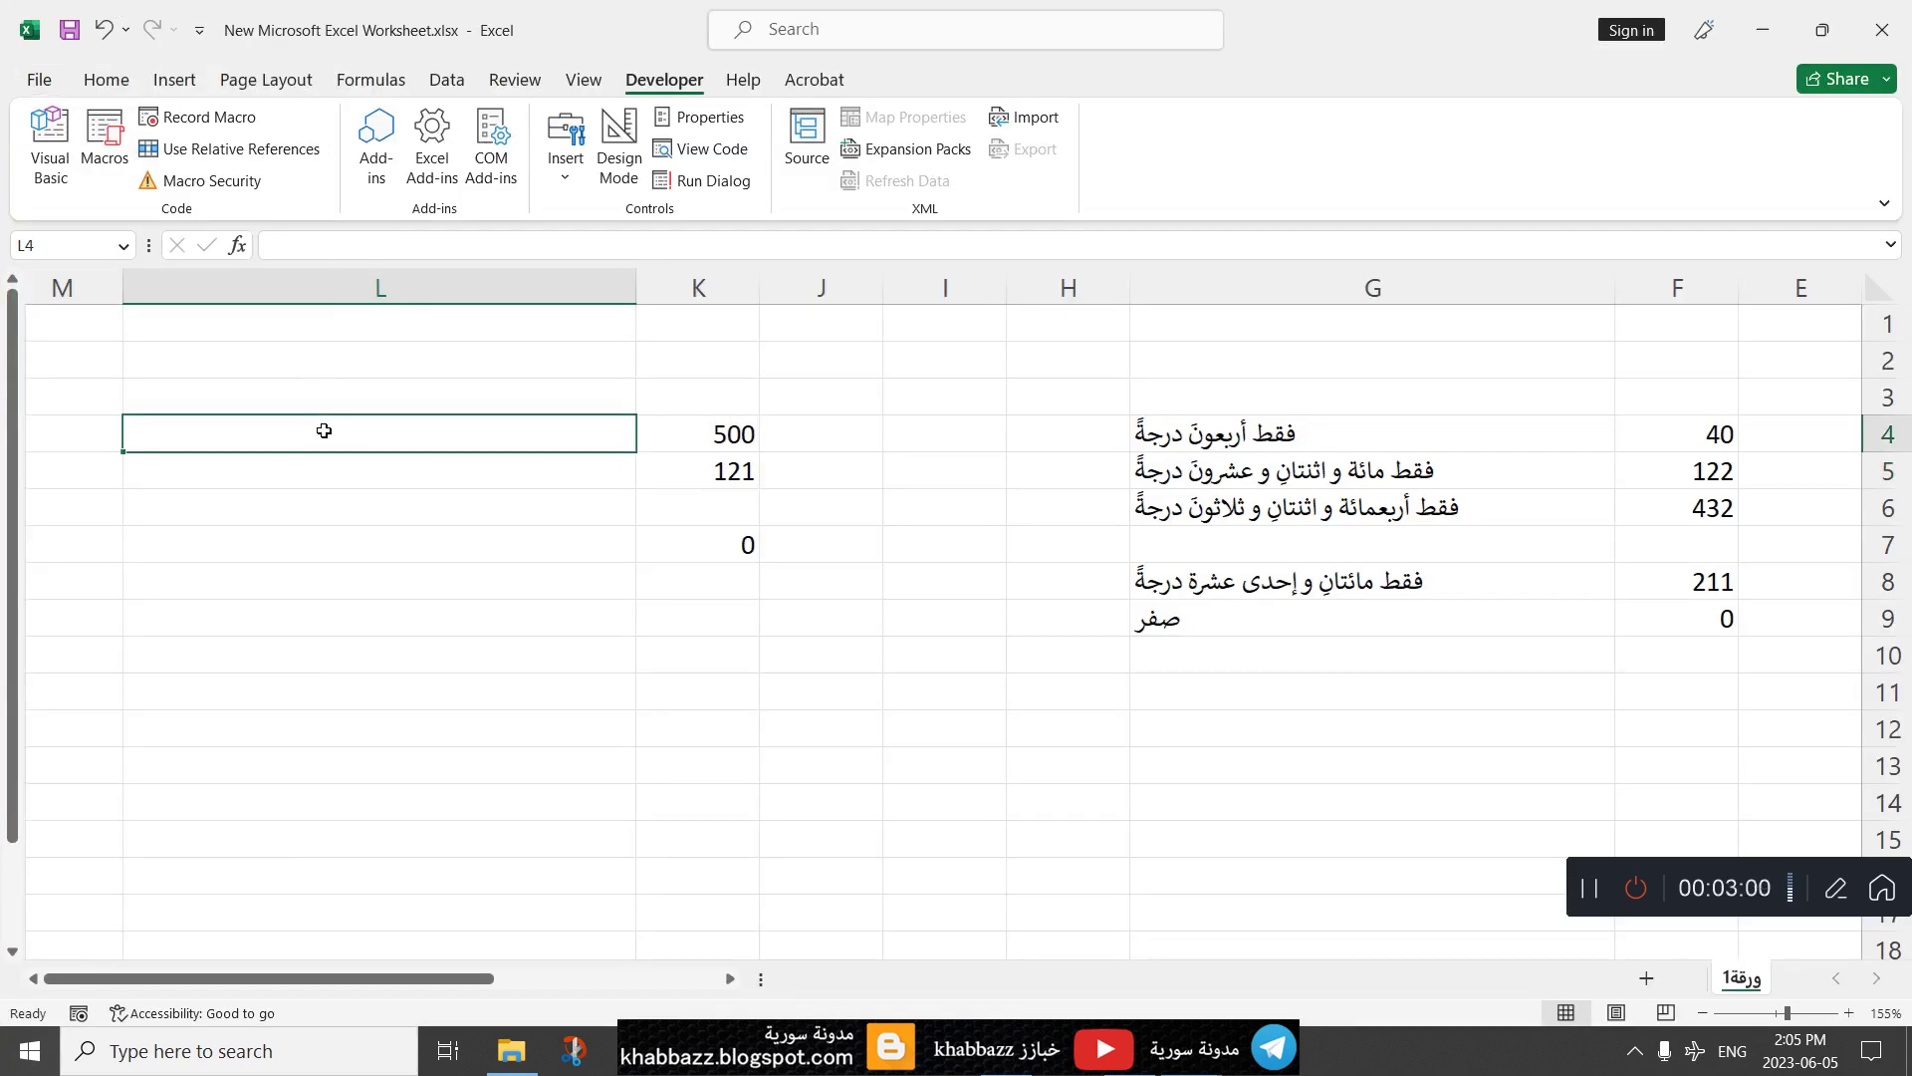
type("=")
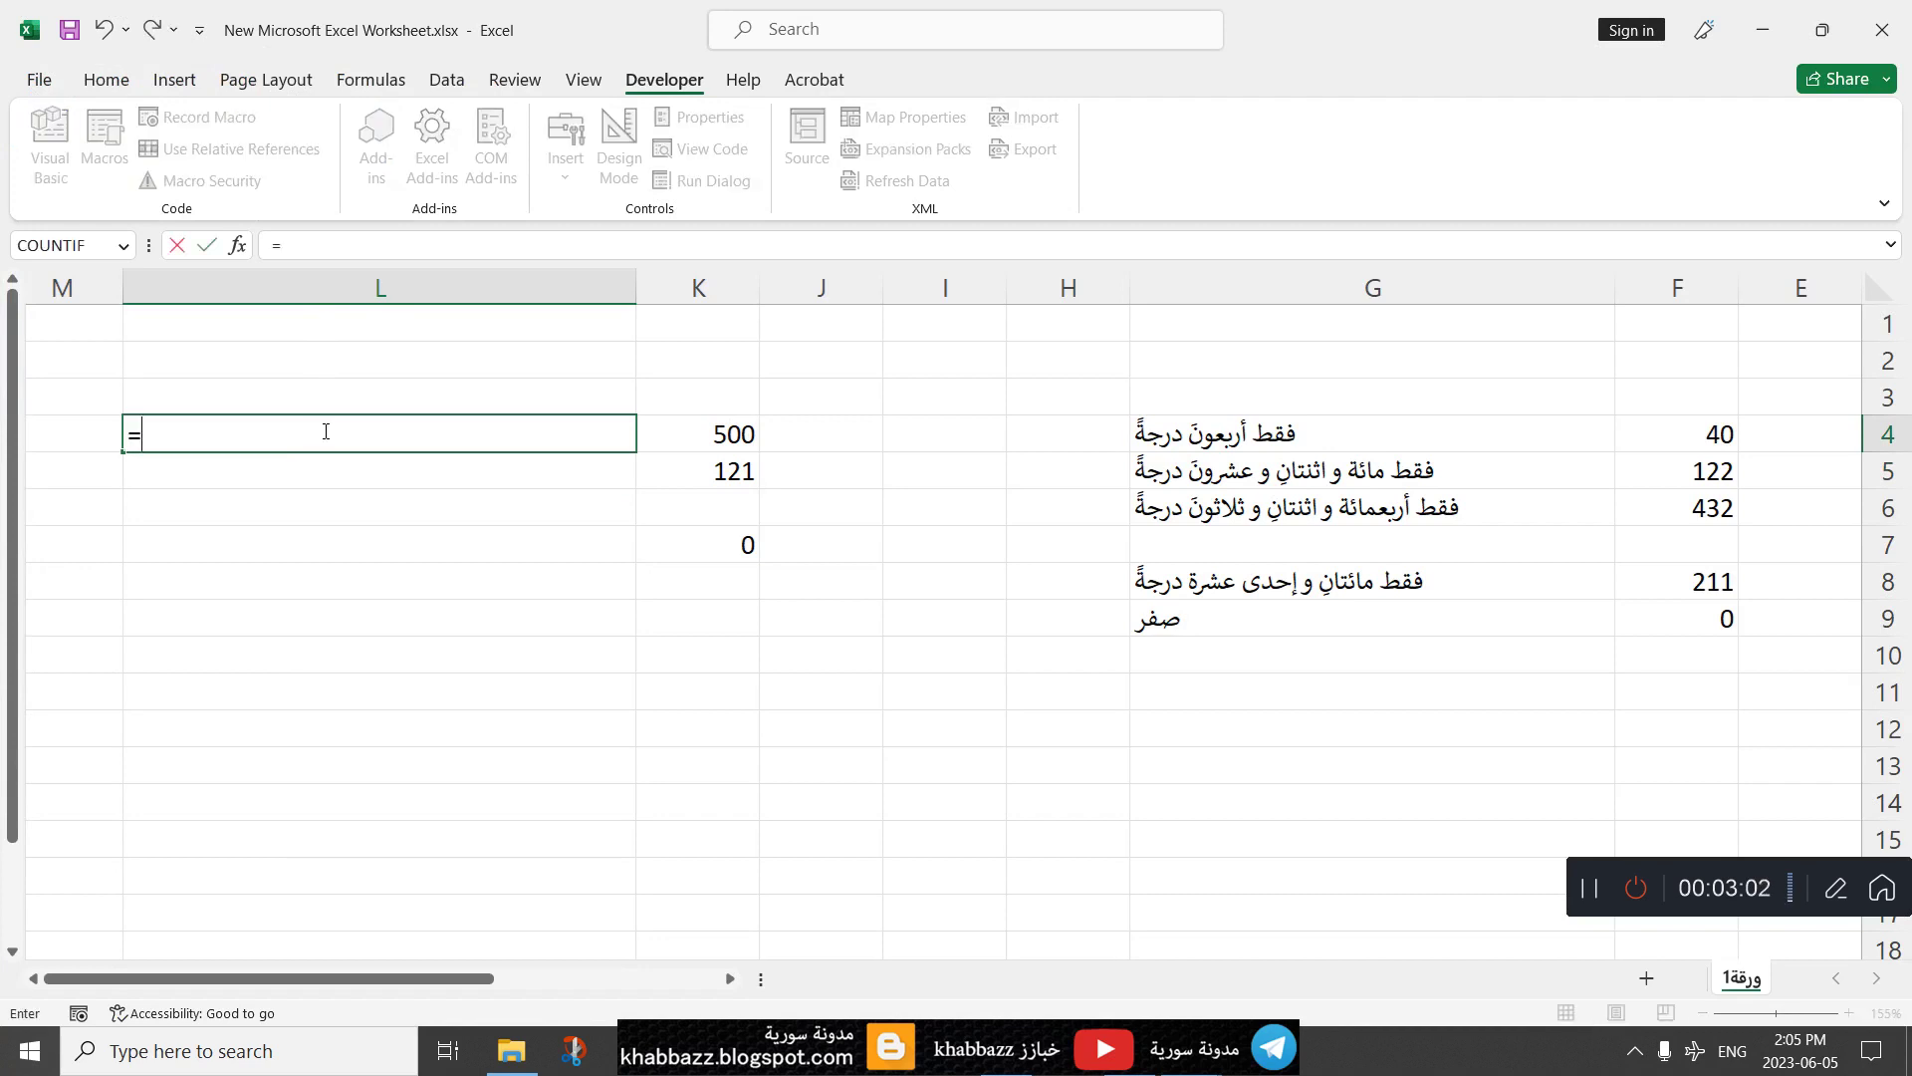
type("(n2")
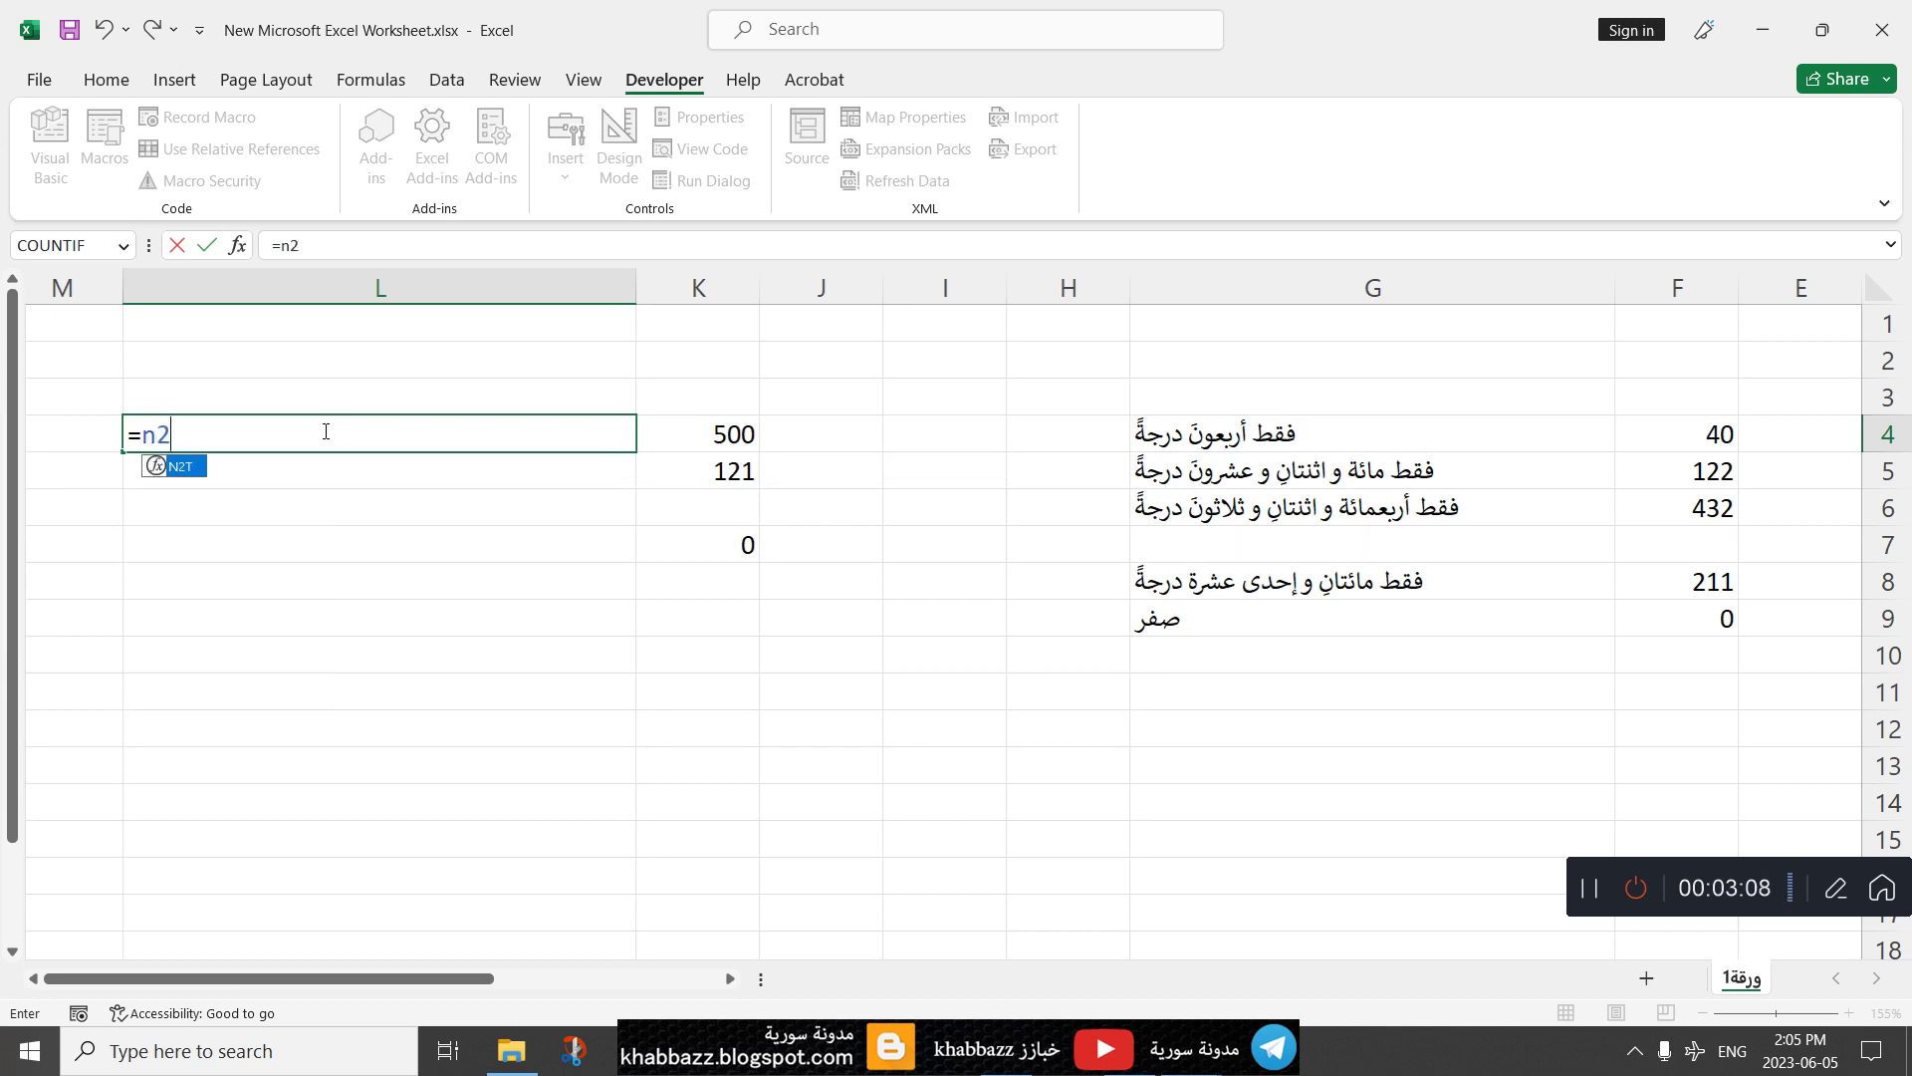
type("t(")
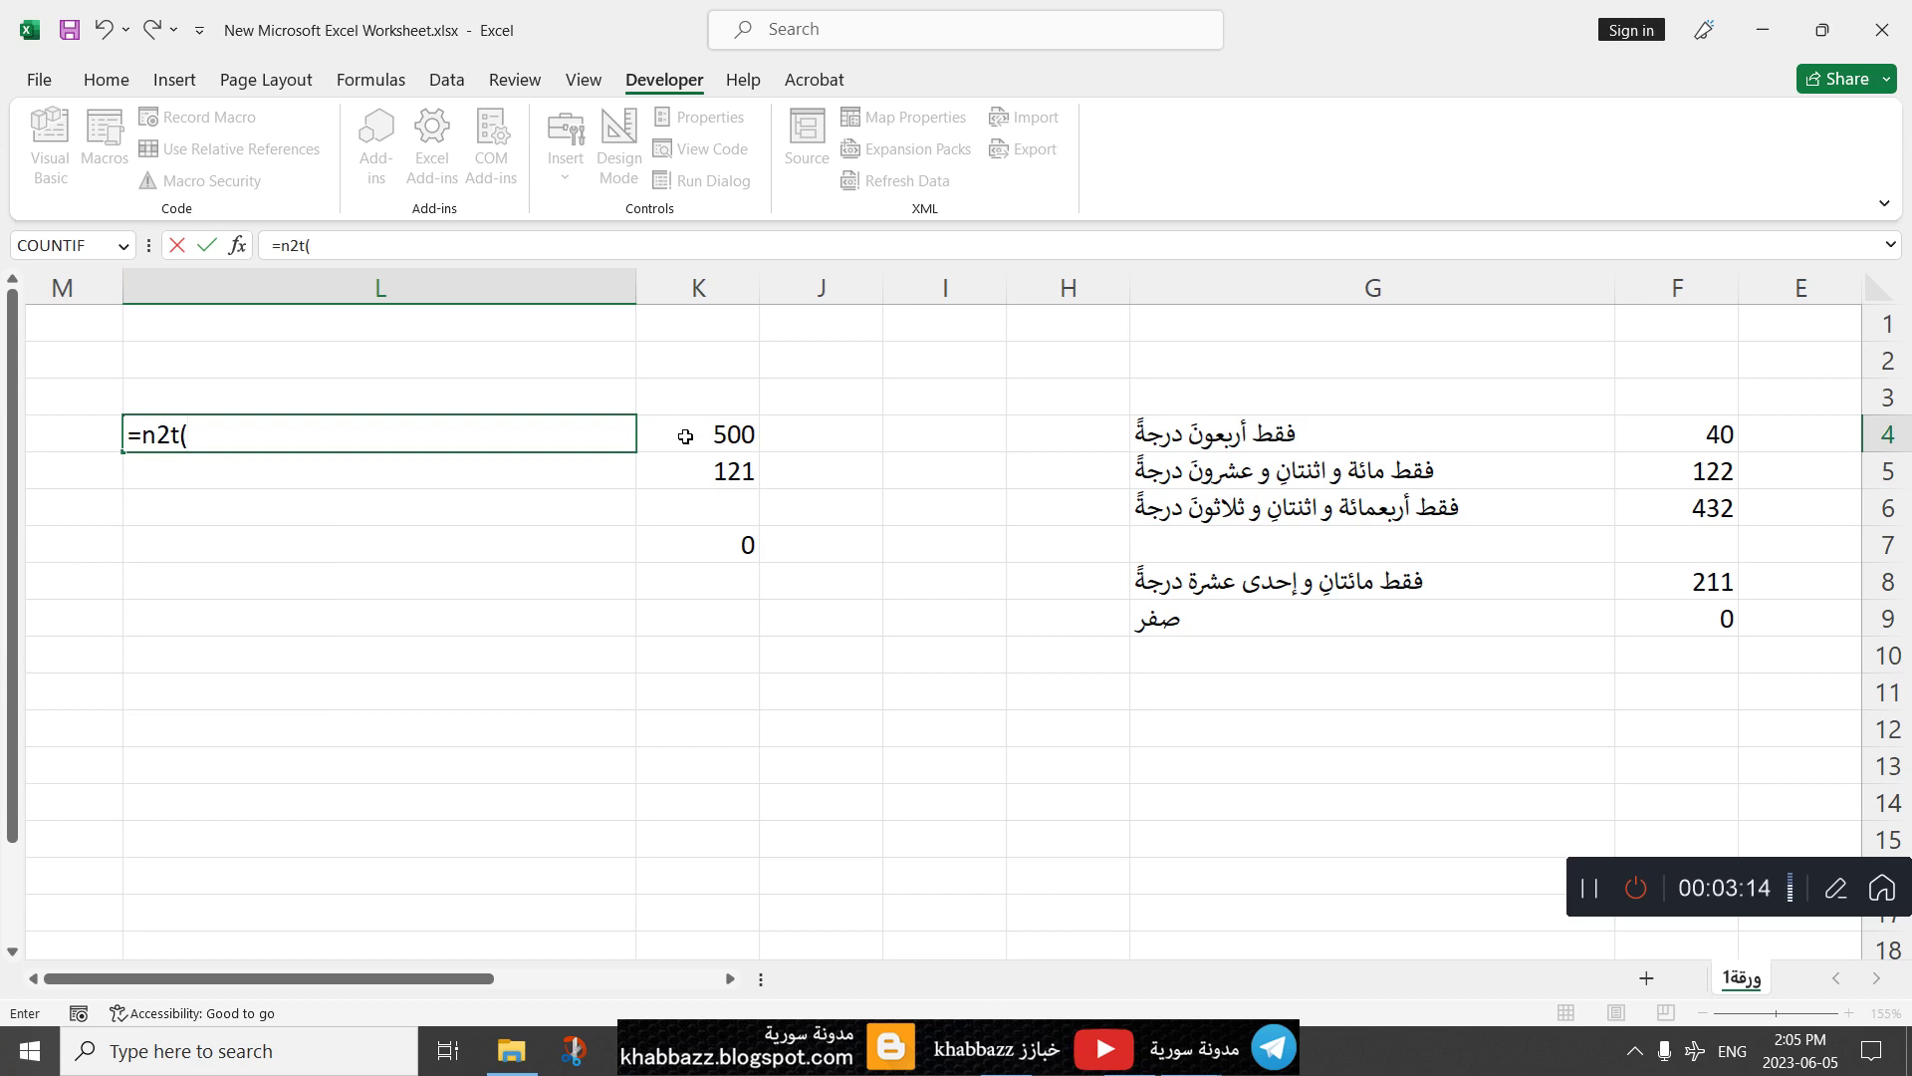
type("k")
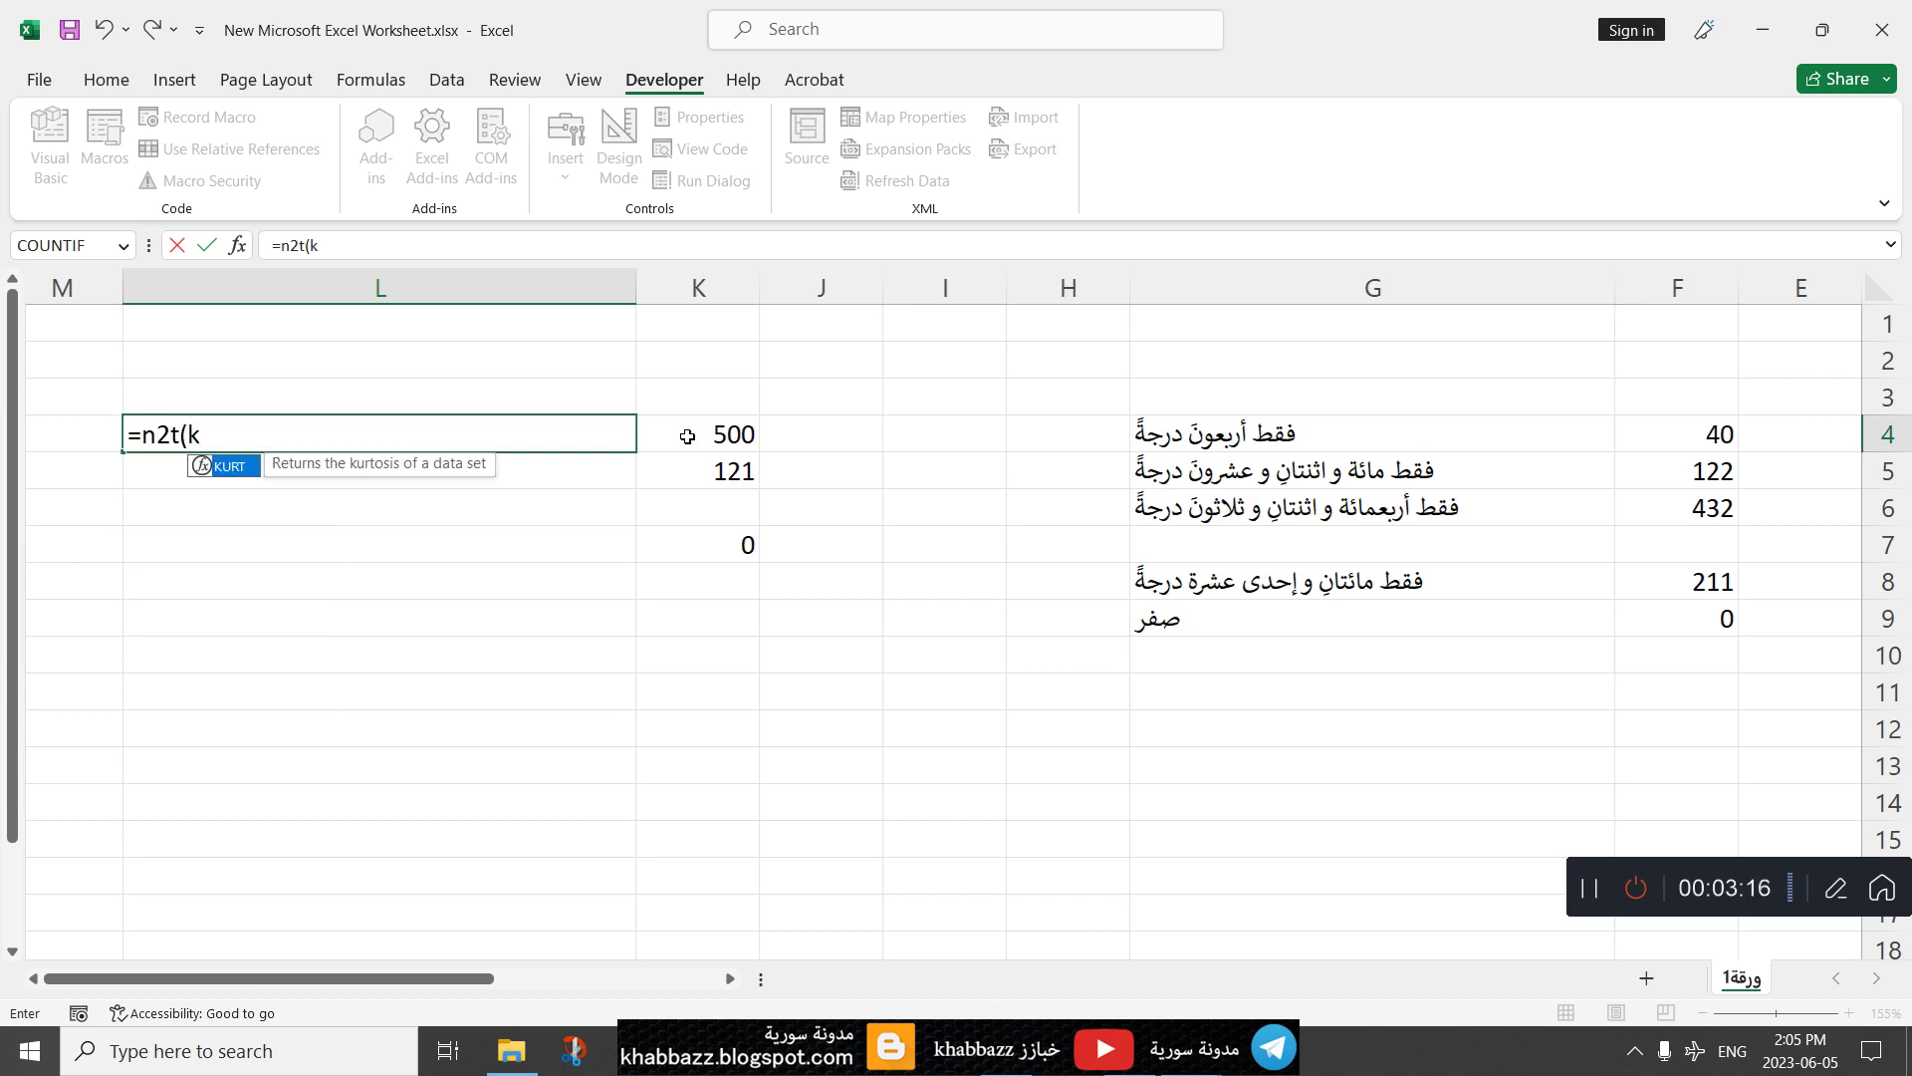
type("4)")
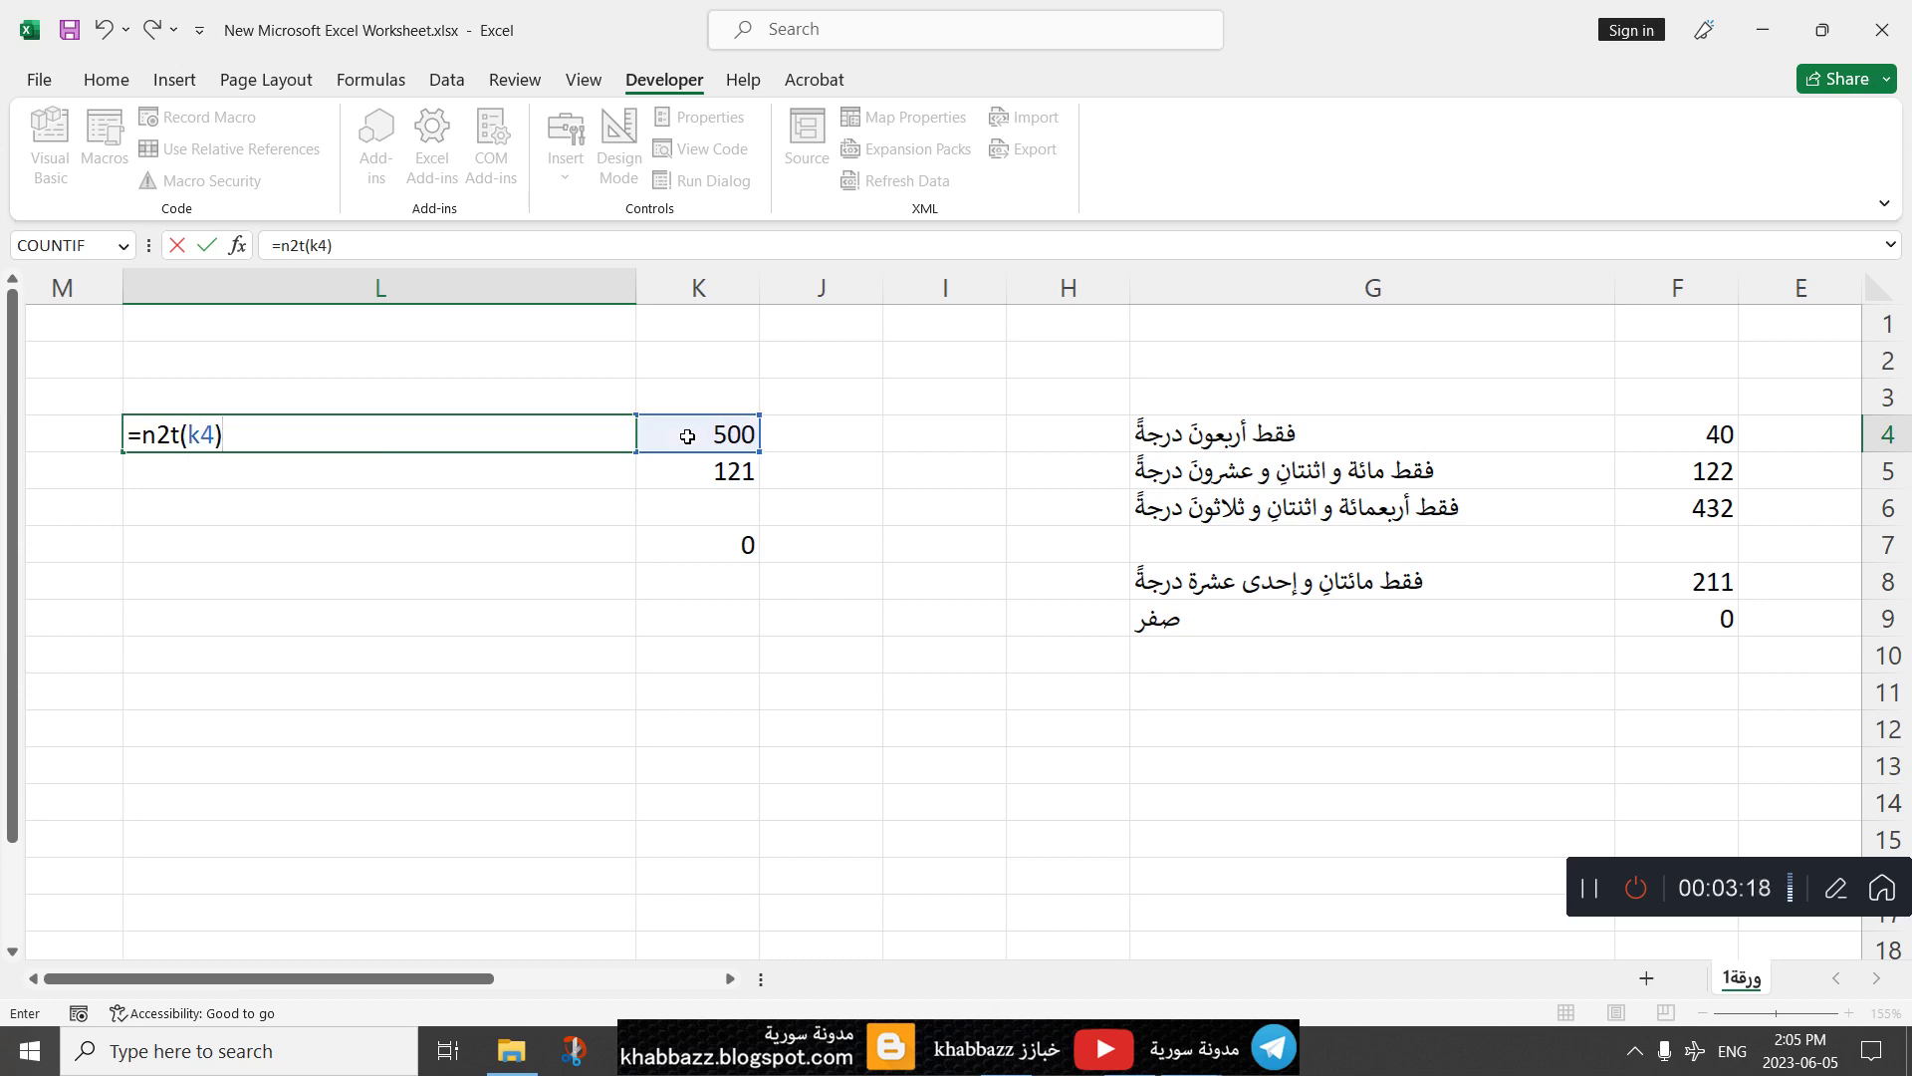
key("Return")
Step: Fill the L4 formula down through L7 and compare the formula in L6 with those in G7 and G9
left_click(472, 420)
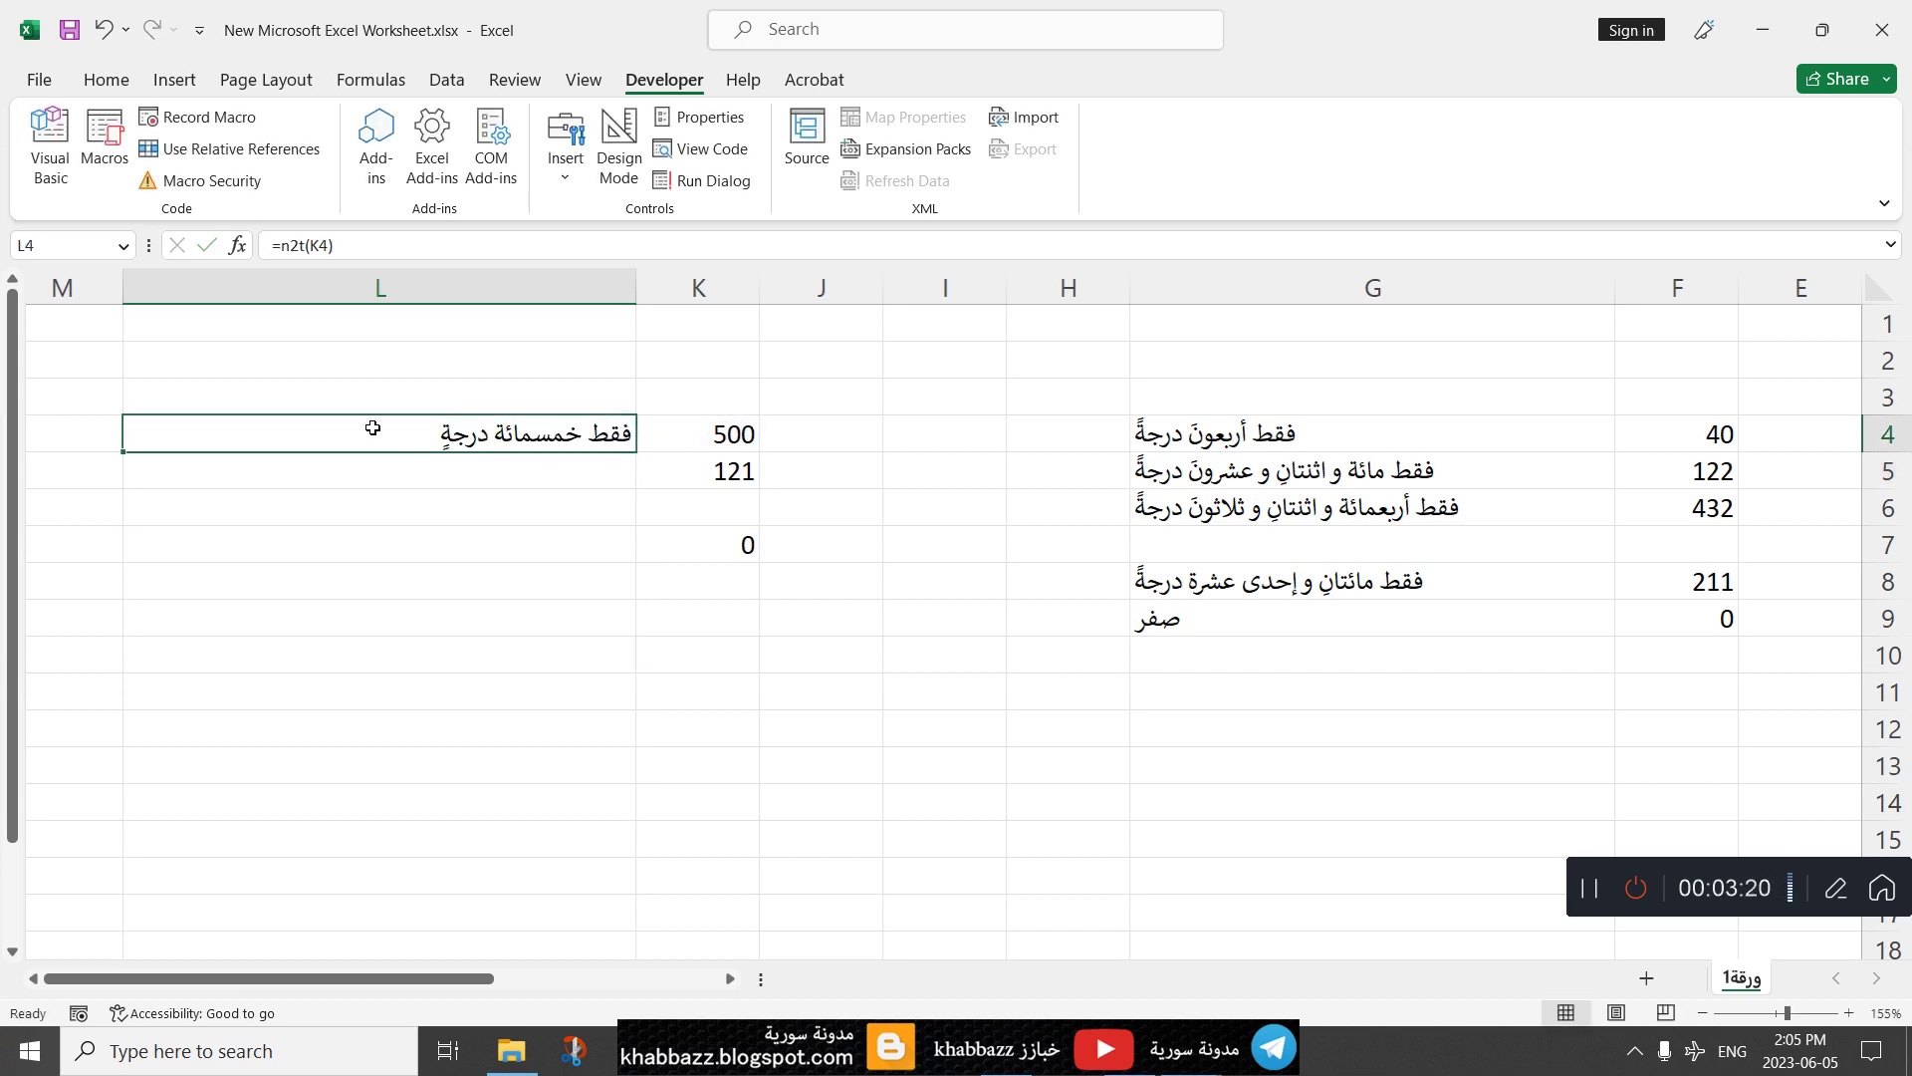
left_click_drag(125, 451, 130, 560)
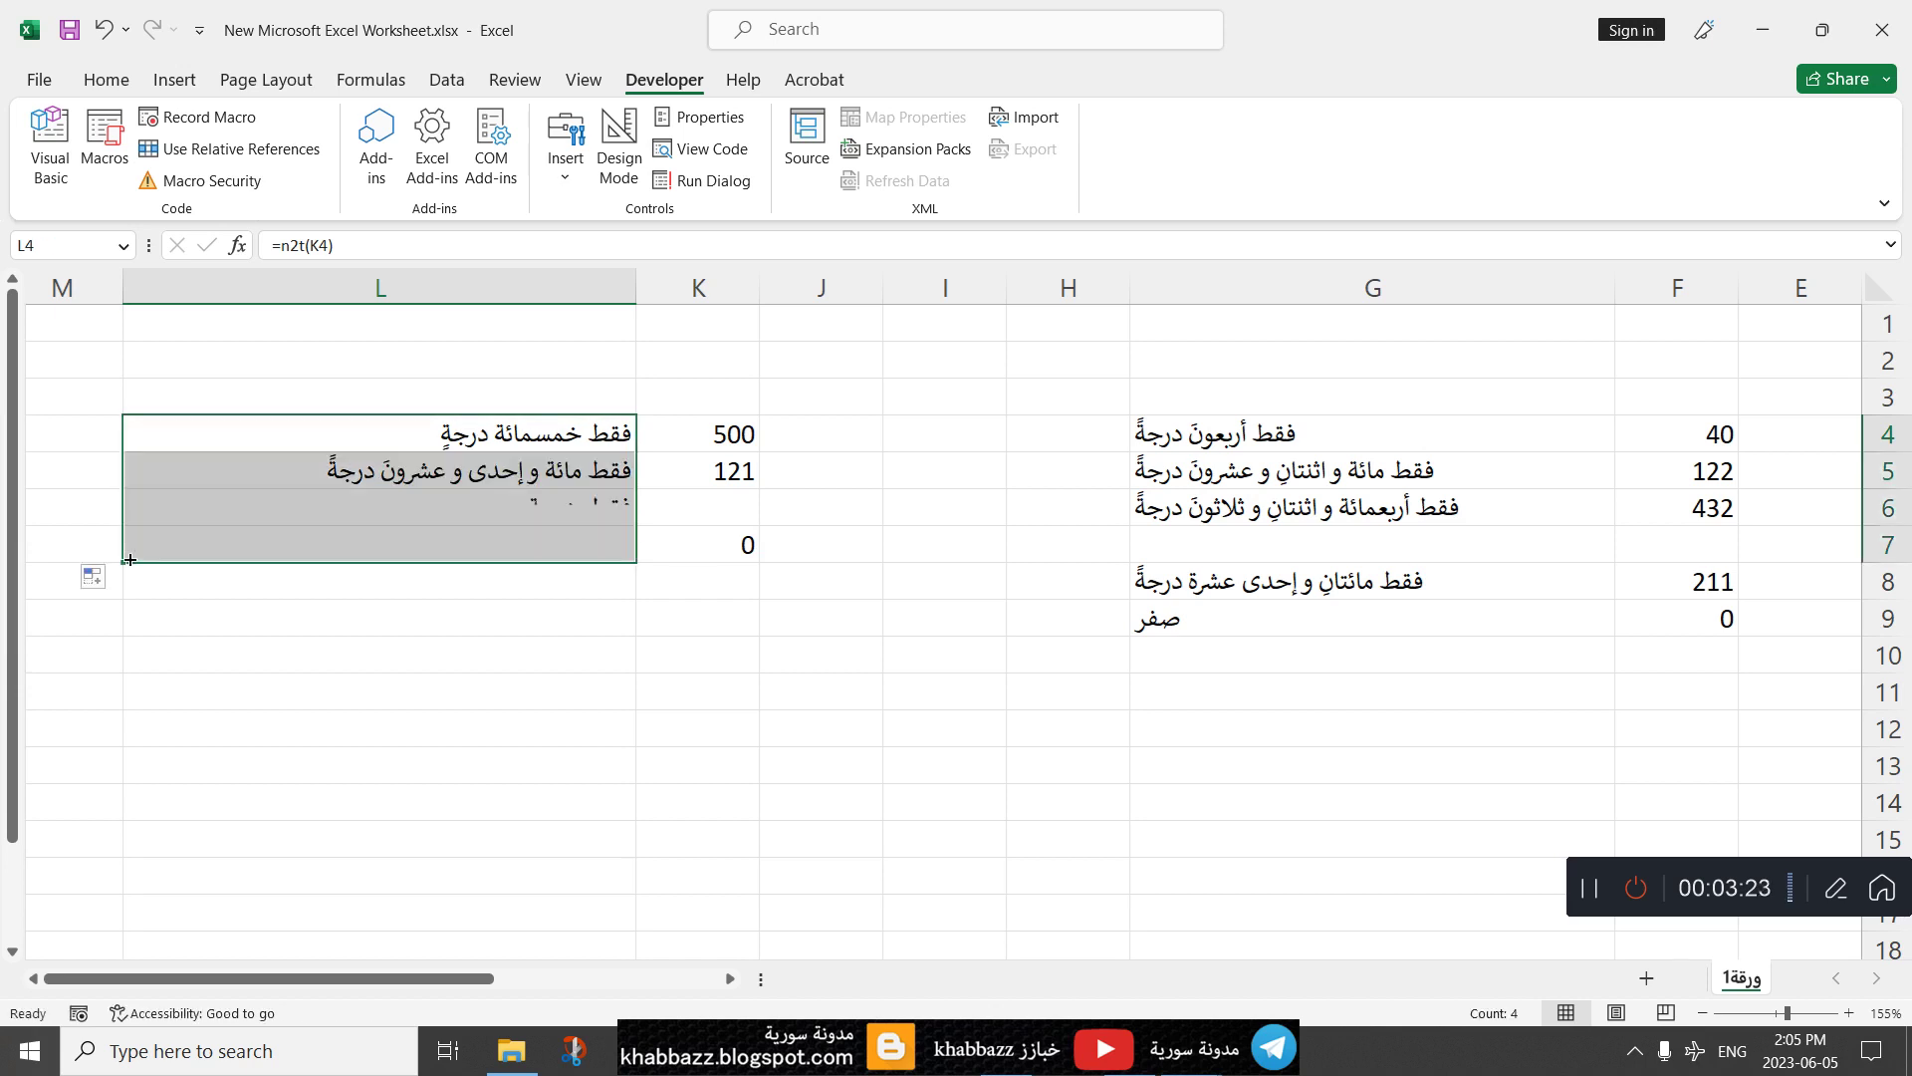
left_click(506, 511)
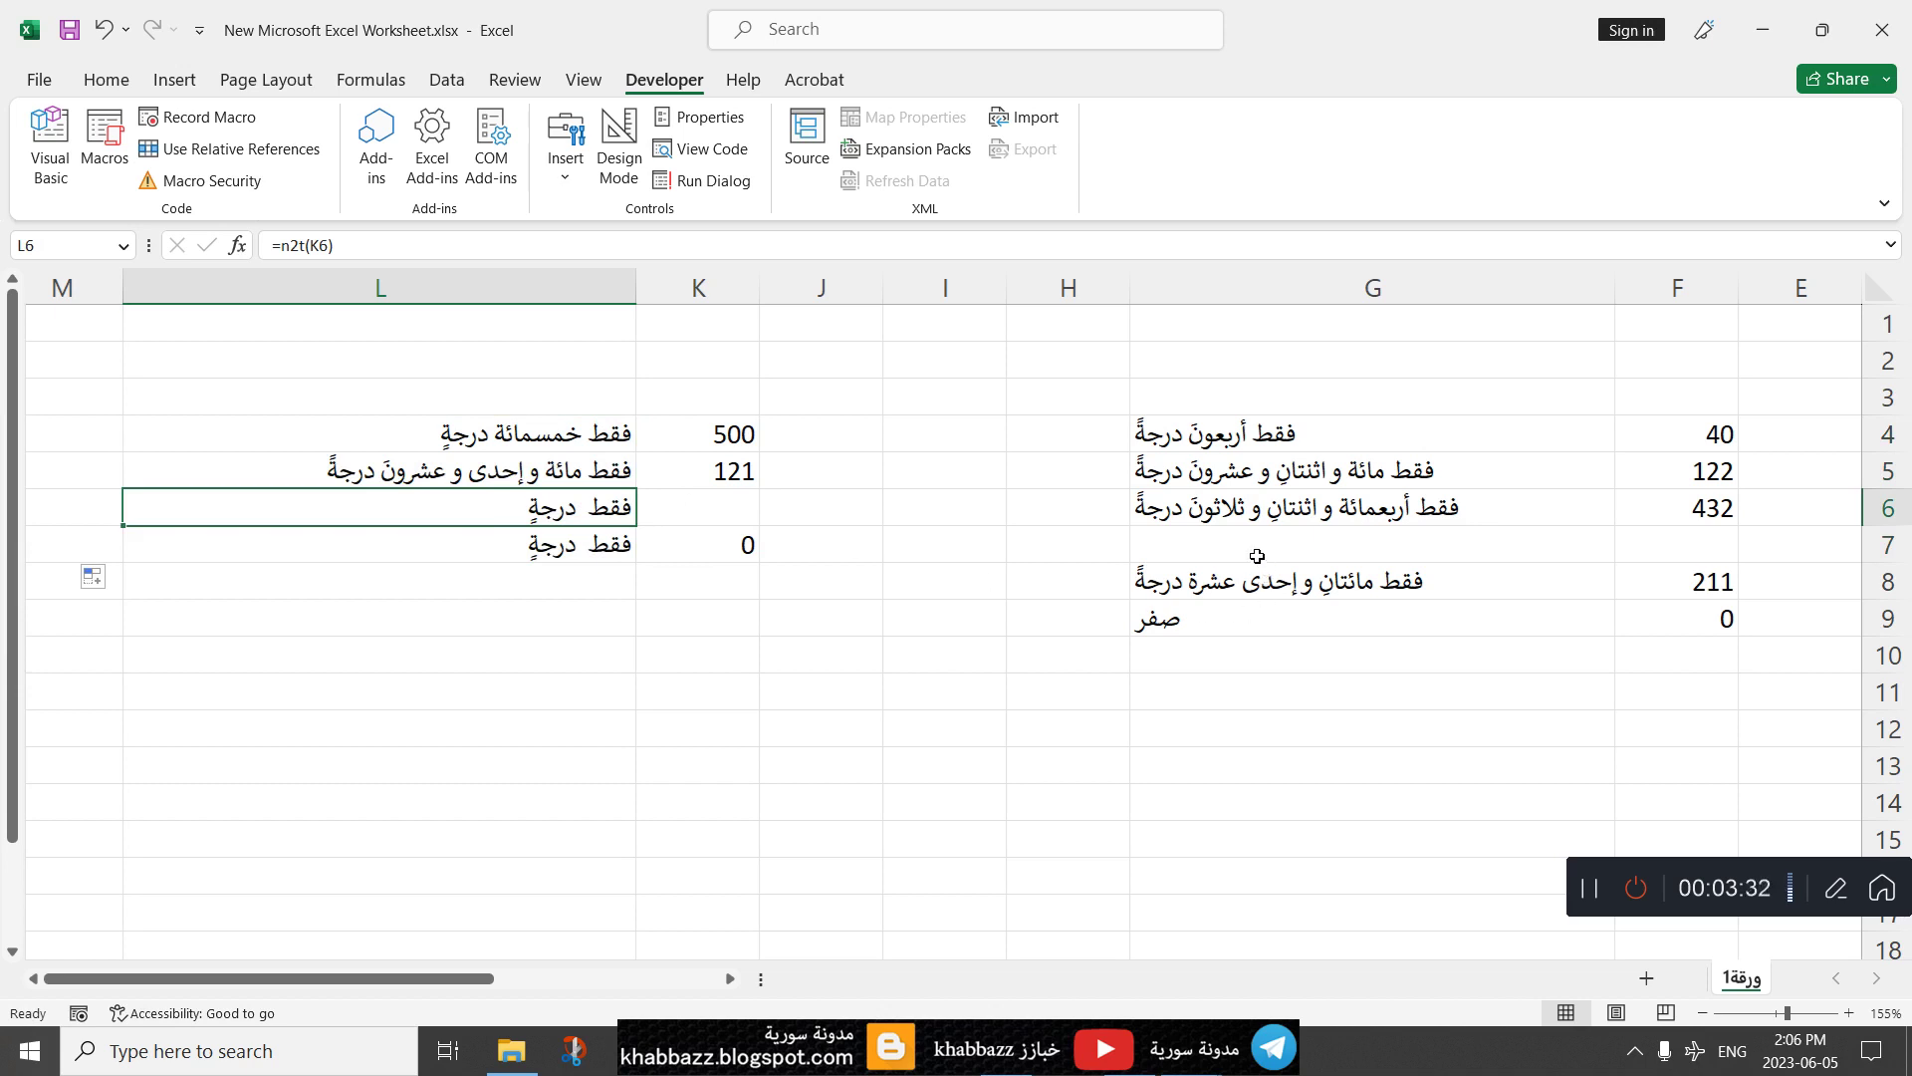
left_click(1254, 552)
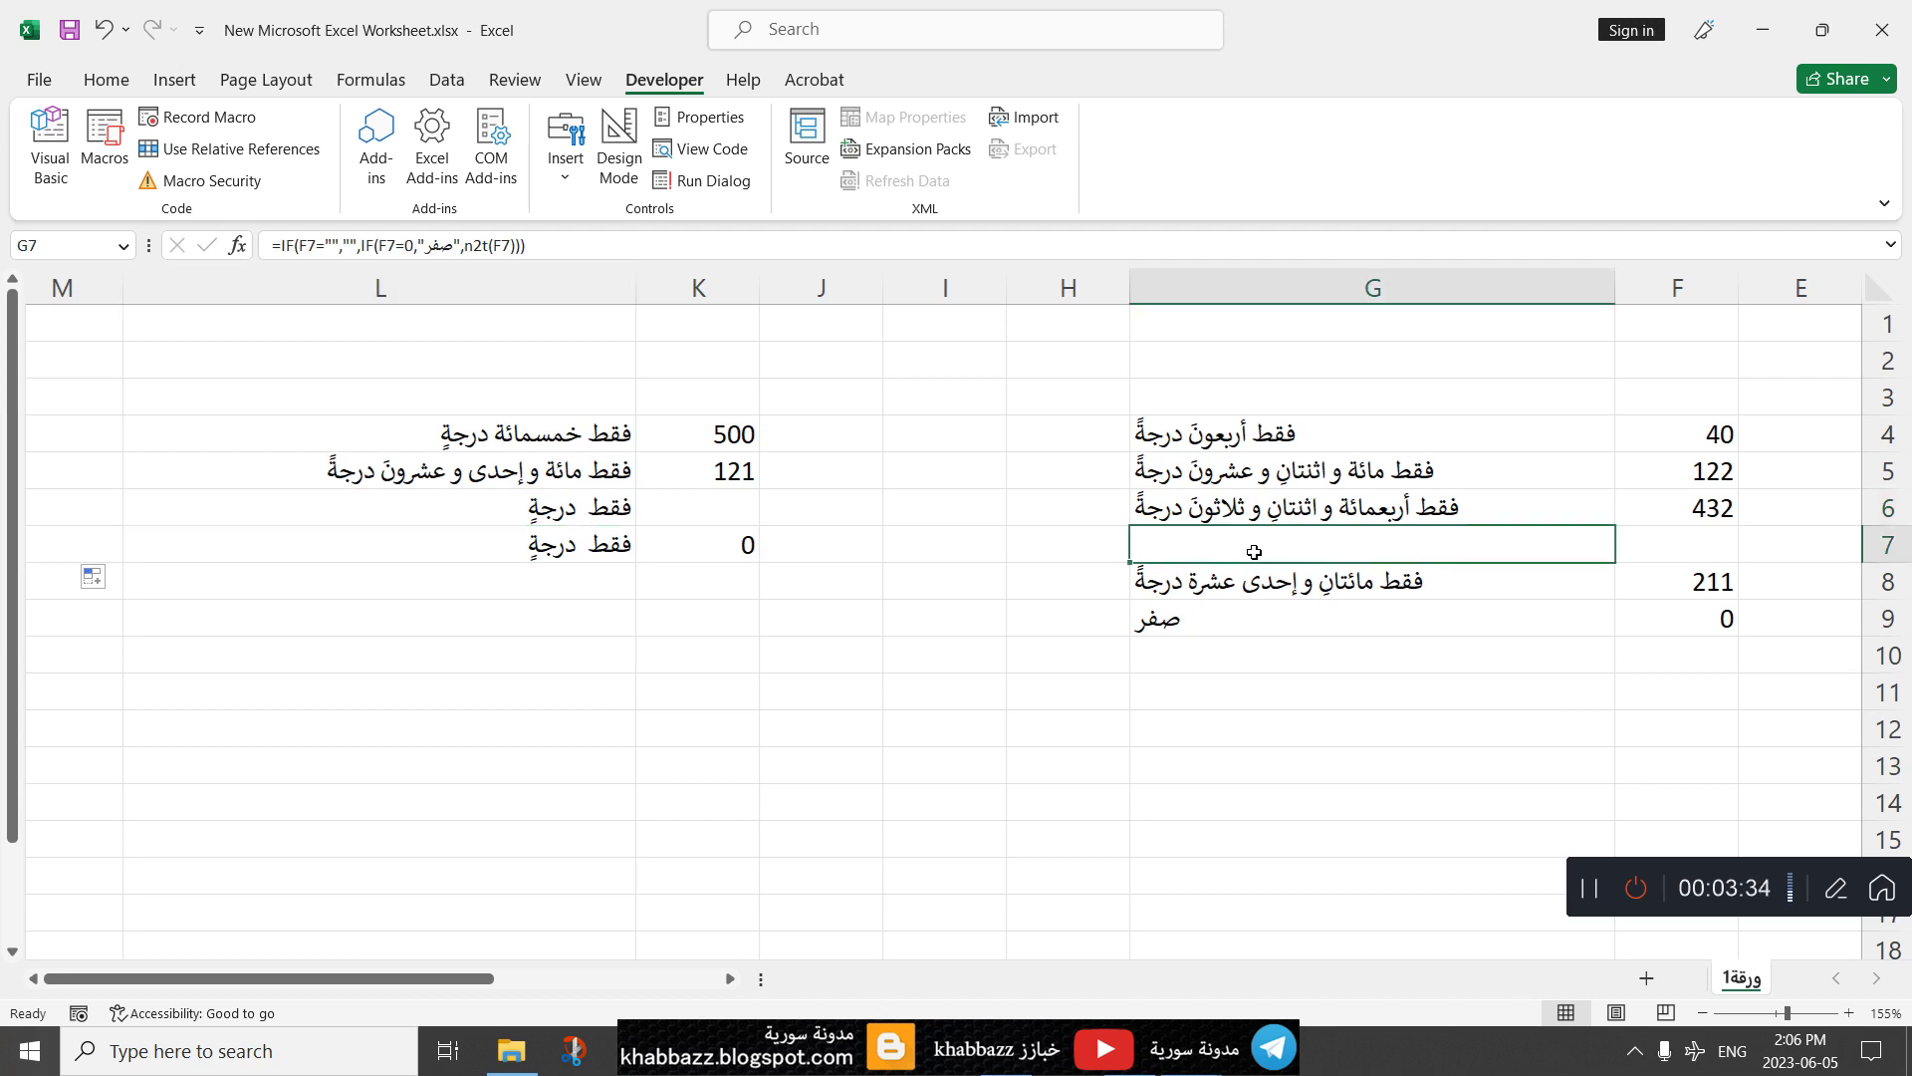
left_click(1212, 625)
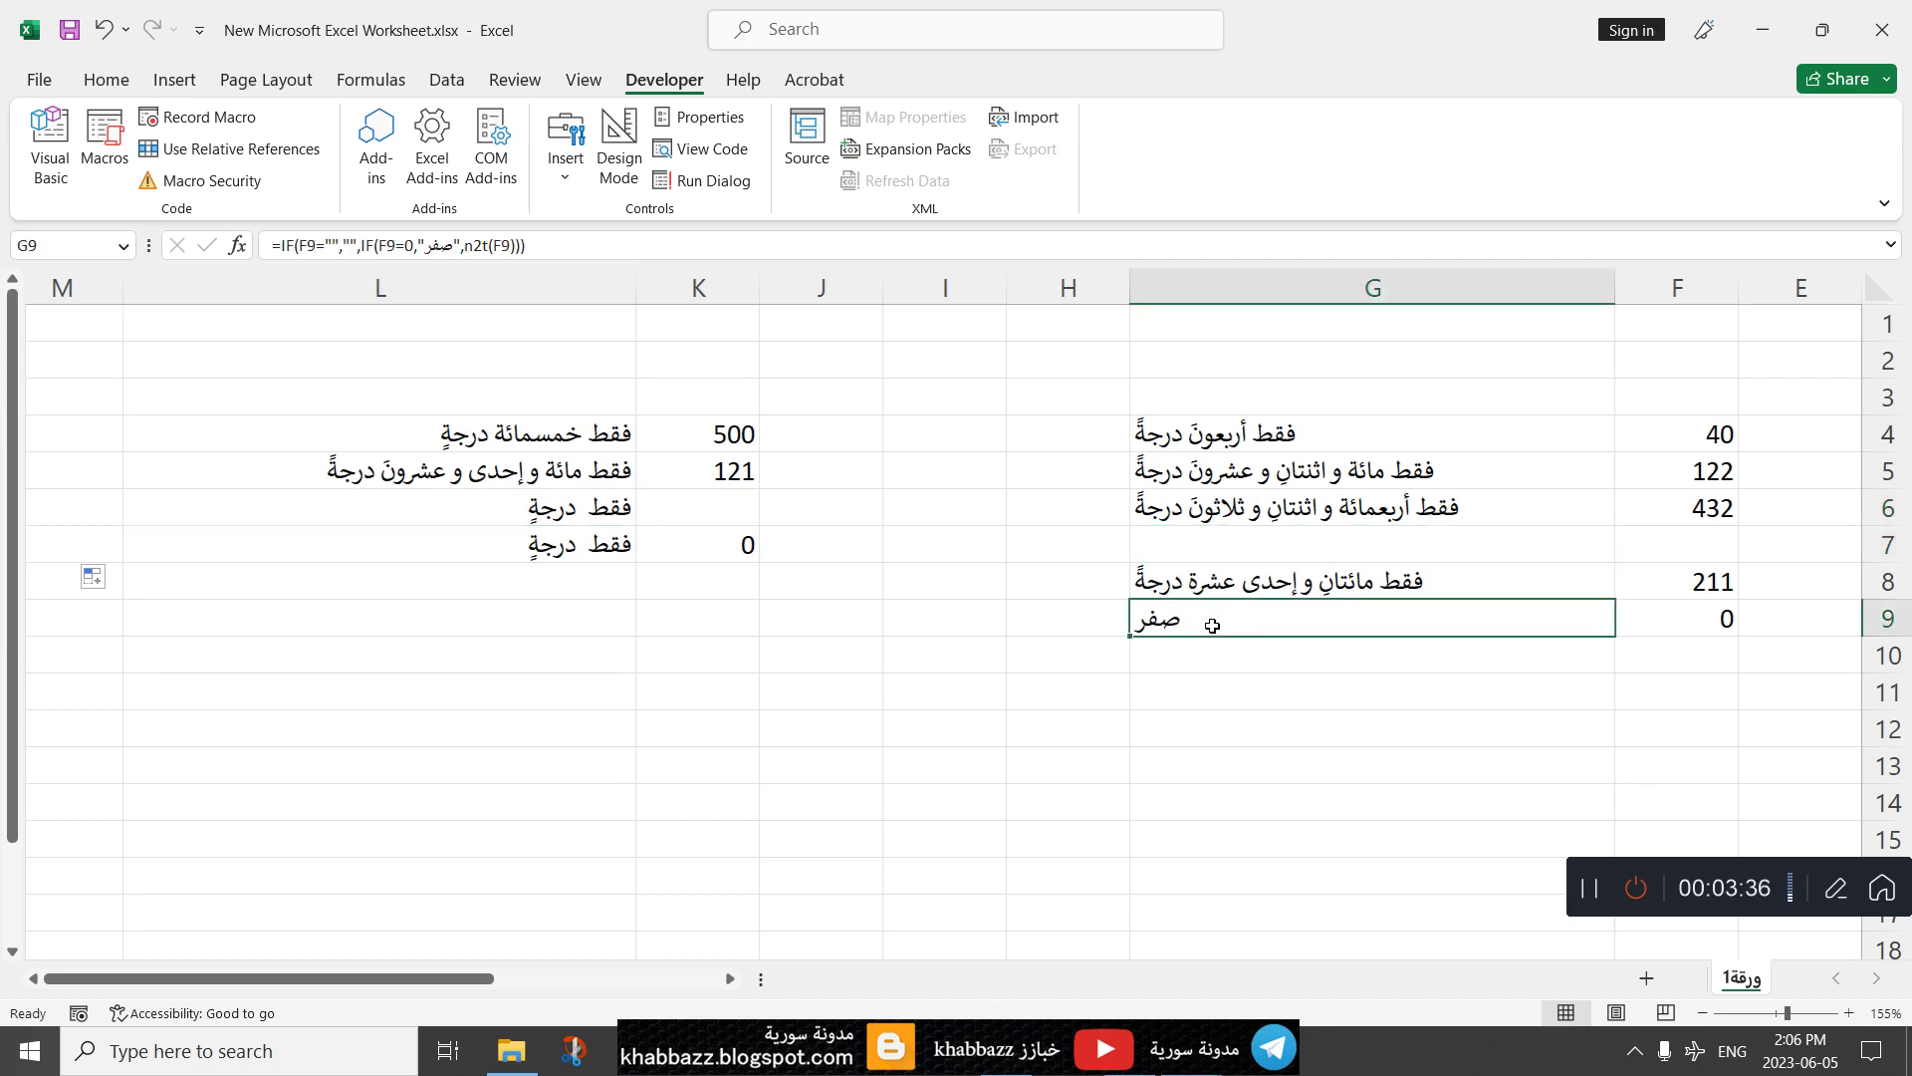
Step: Wrap the n2t(K4) formula in L4 in an IF that returns "" when K4 is empty
left_click(518, 432)
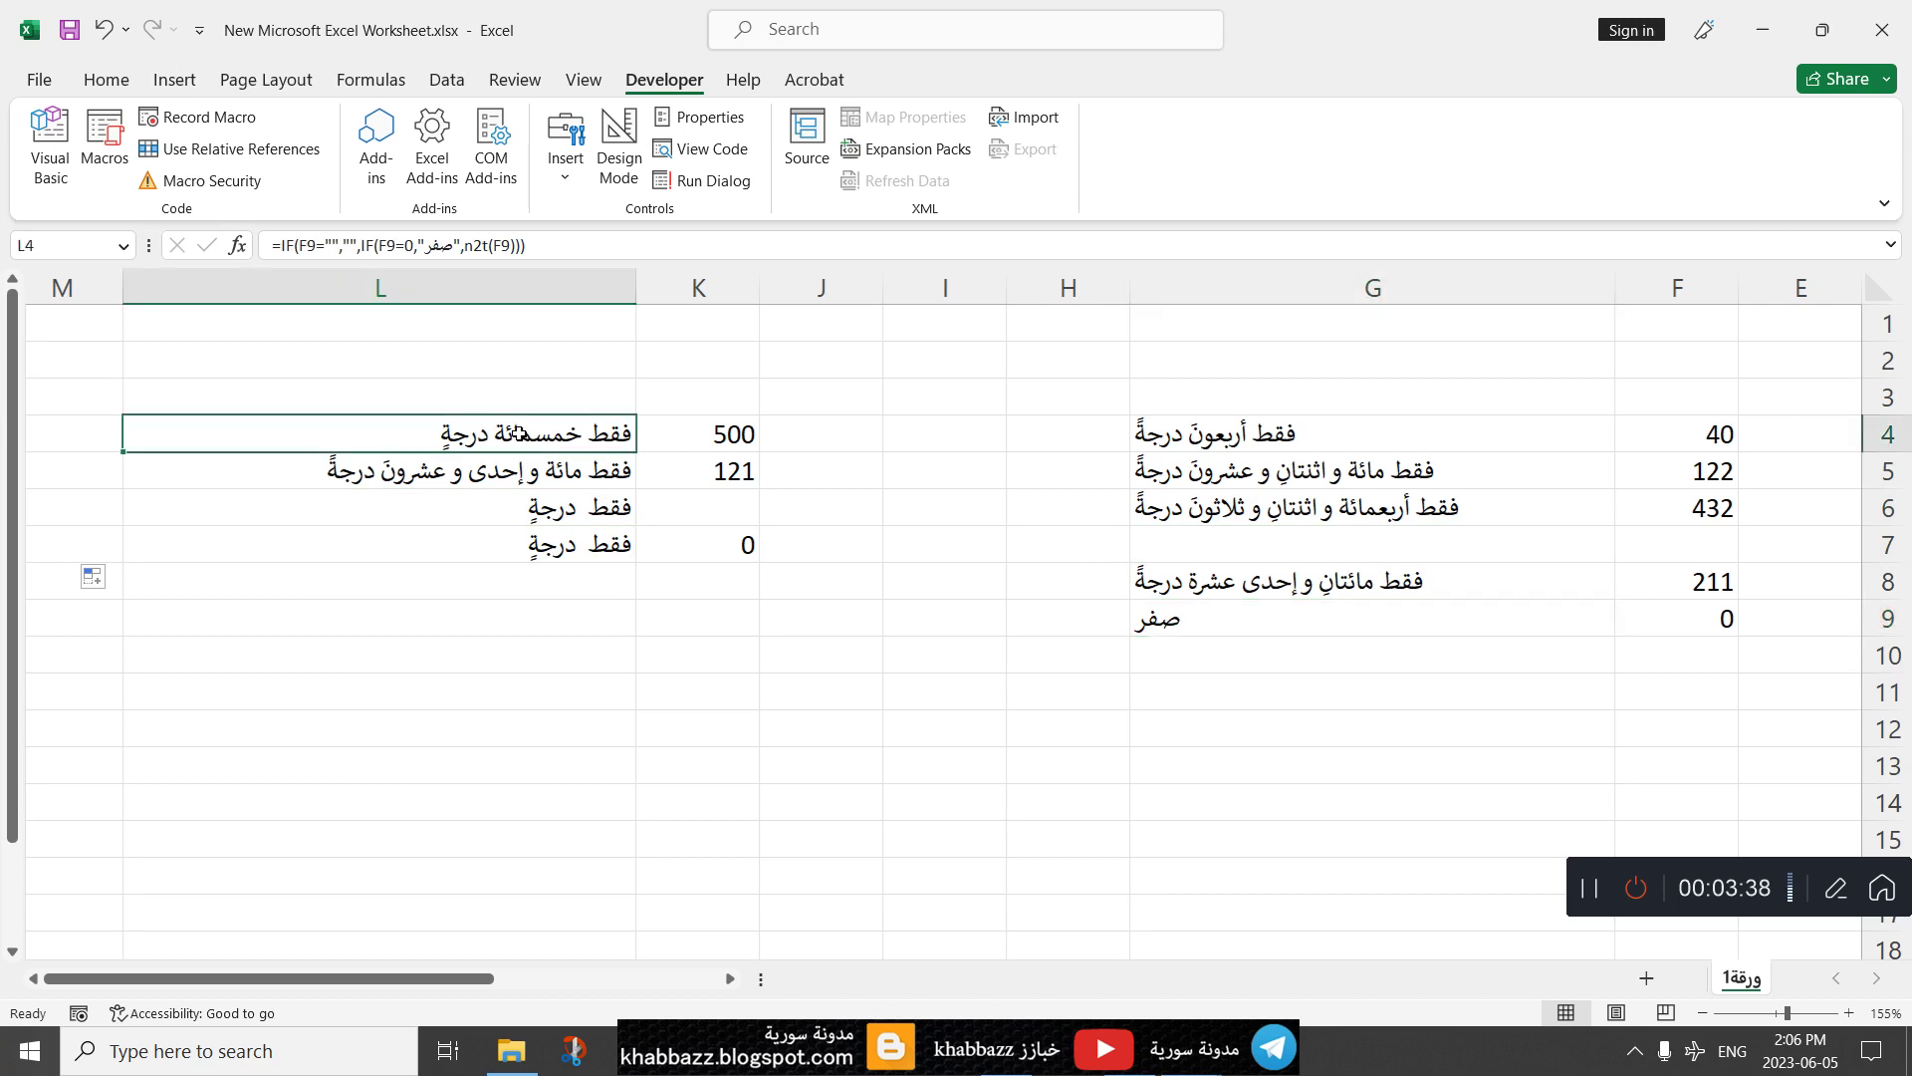
type("=n2t(K4)")
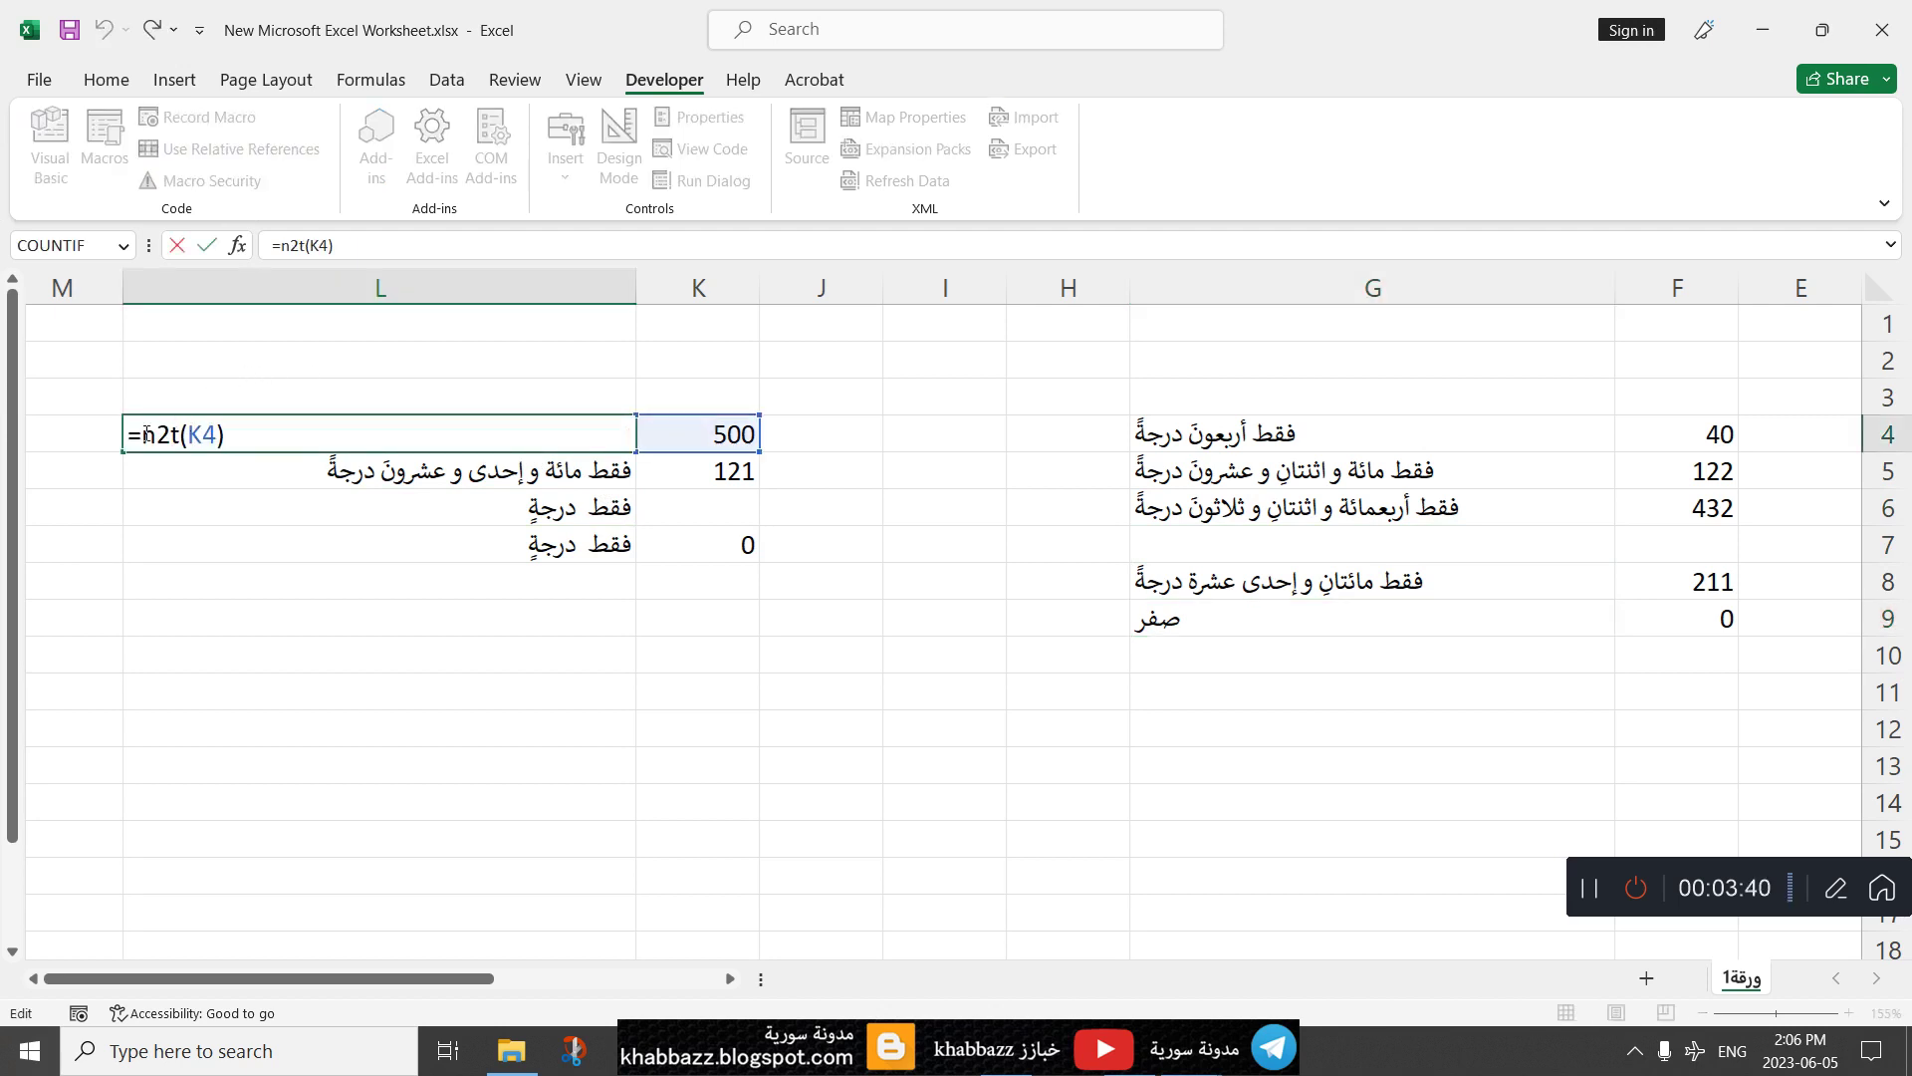
left_click(145, 435)
type("if")
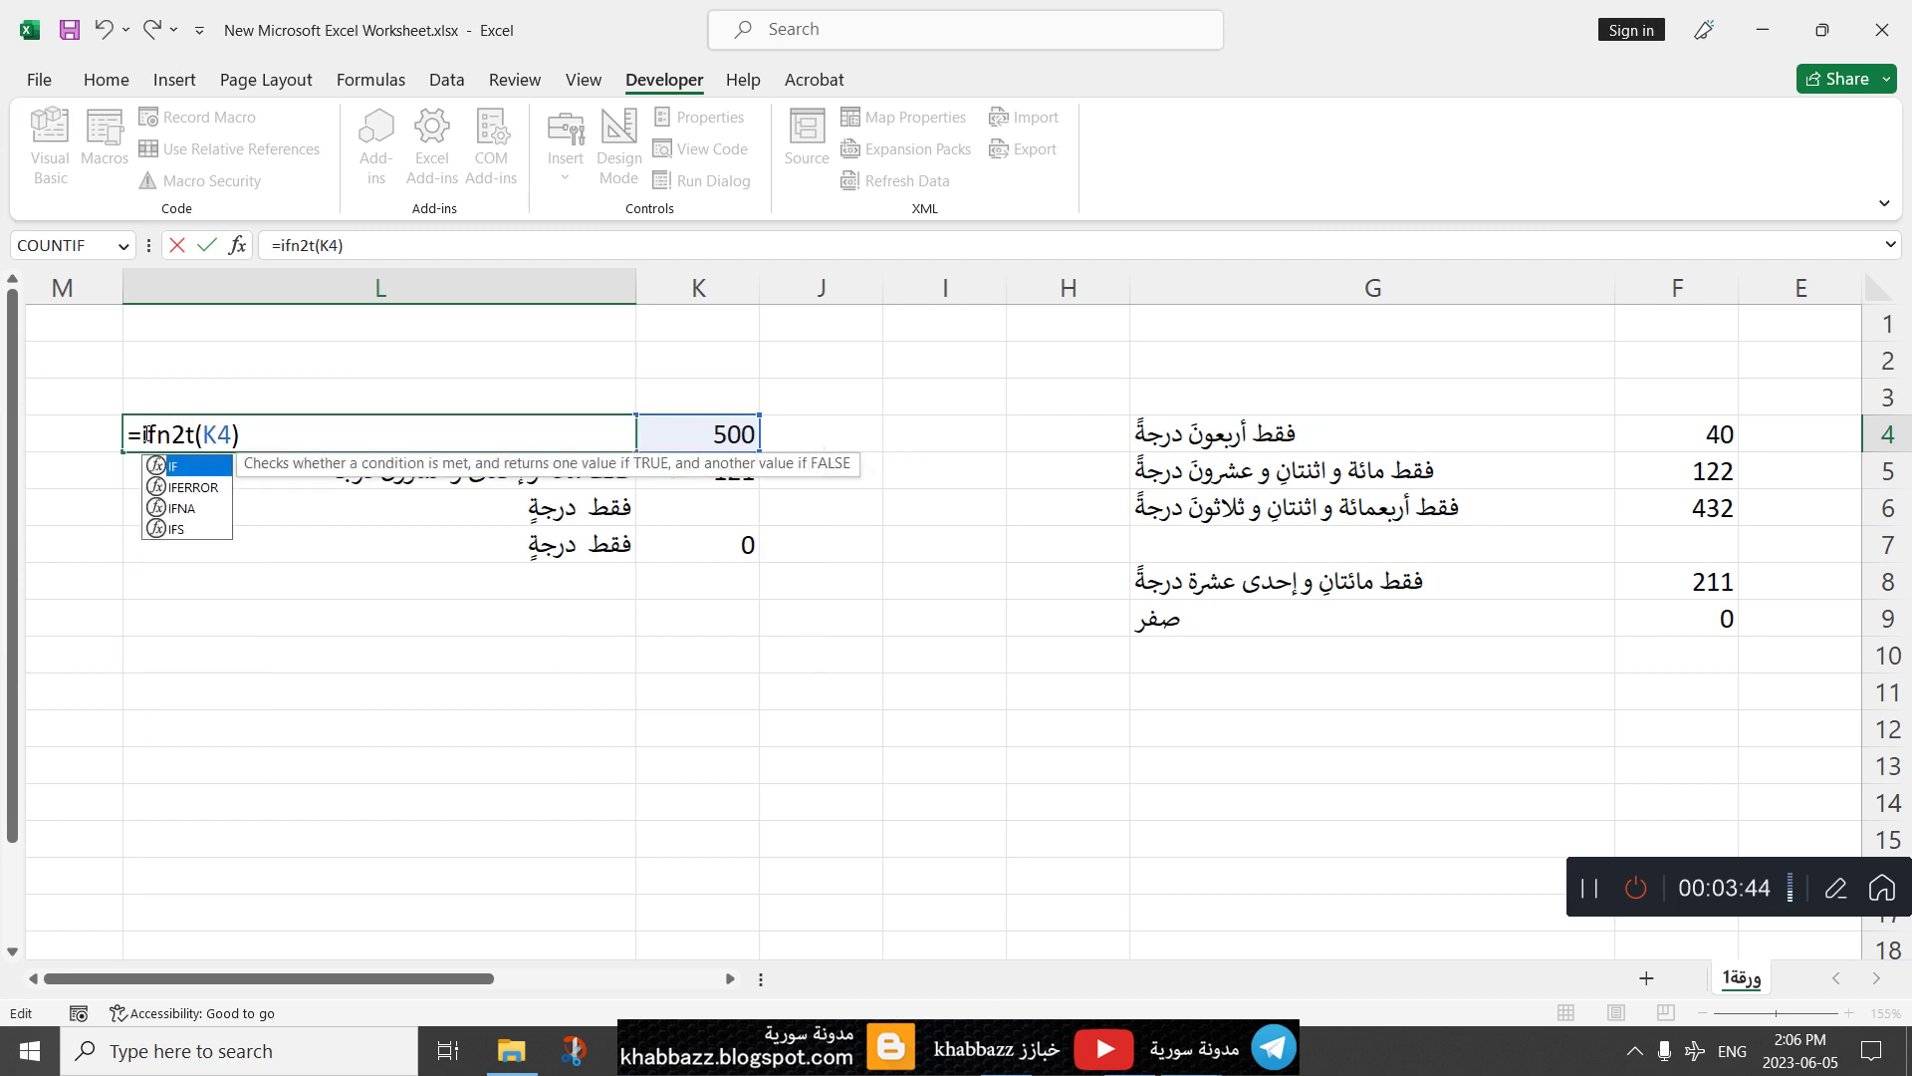
type("(")
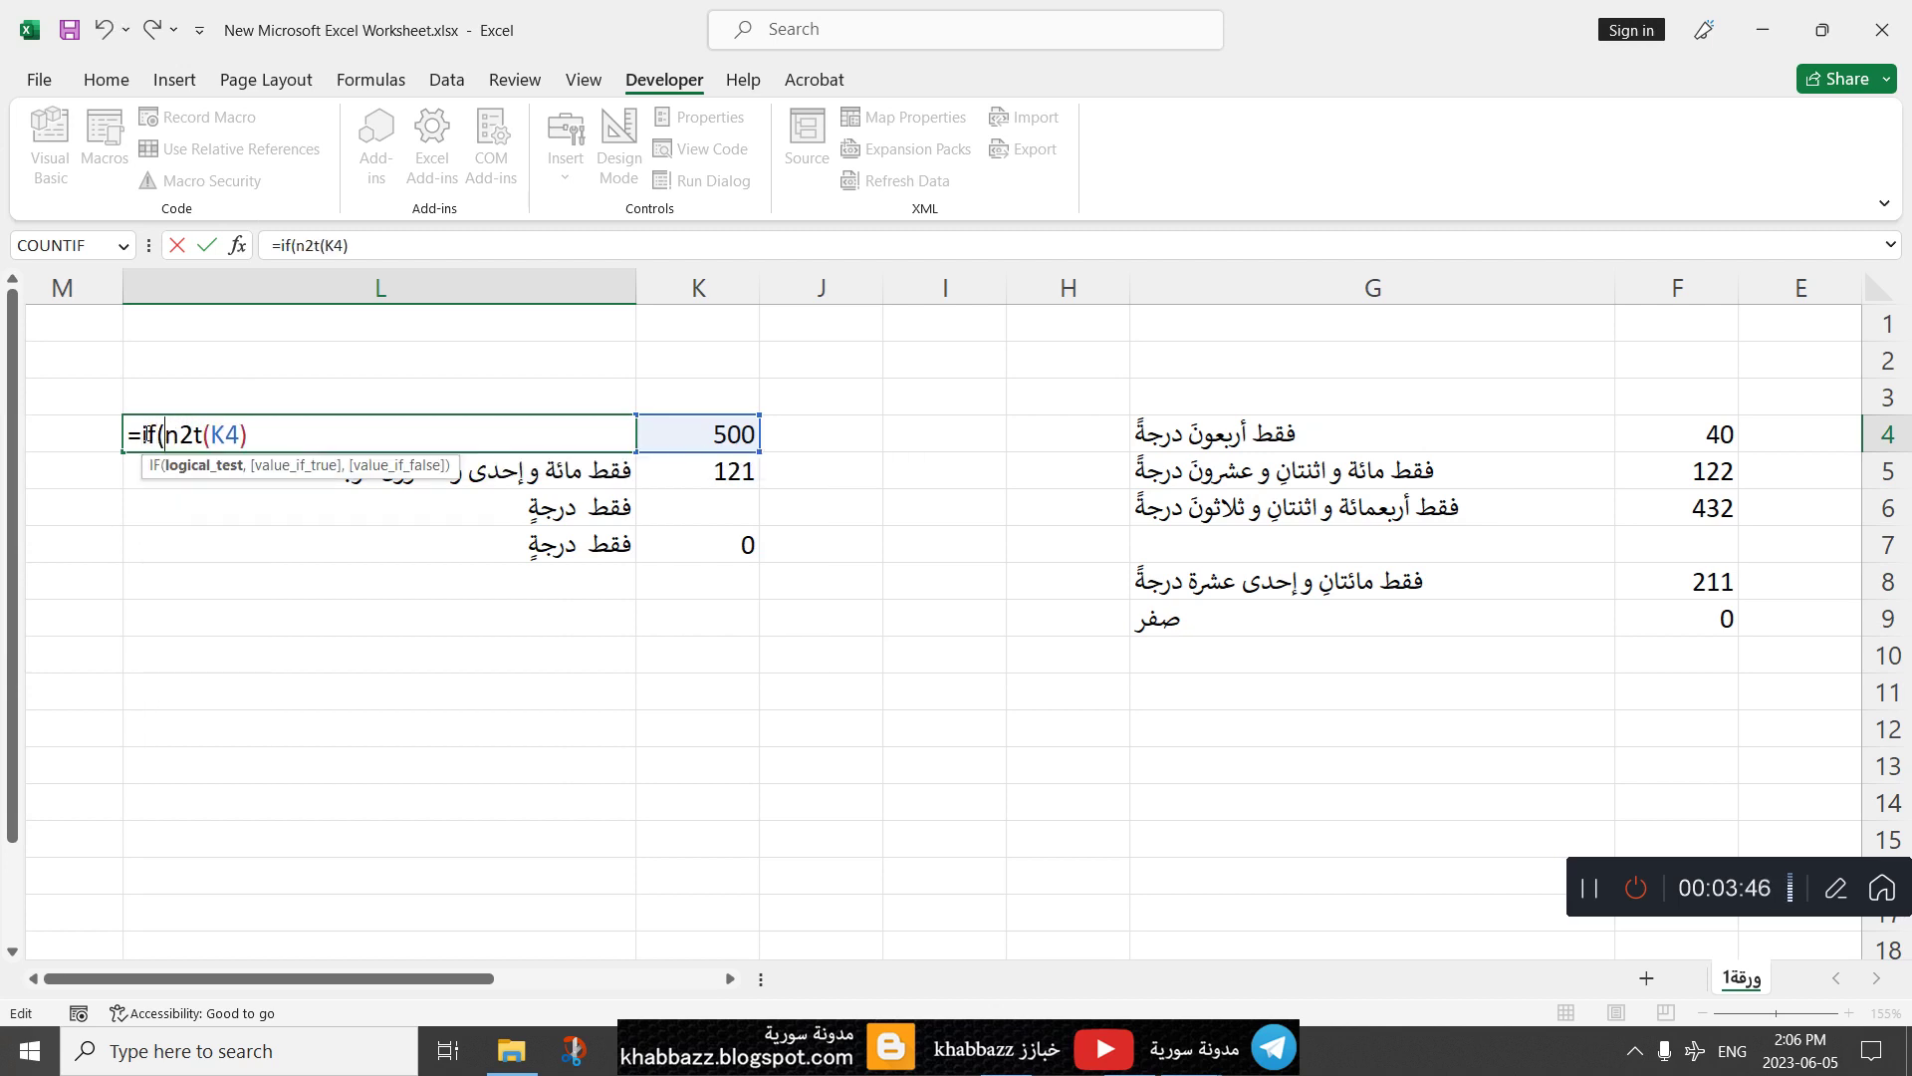
type("k4")
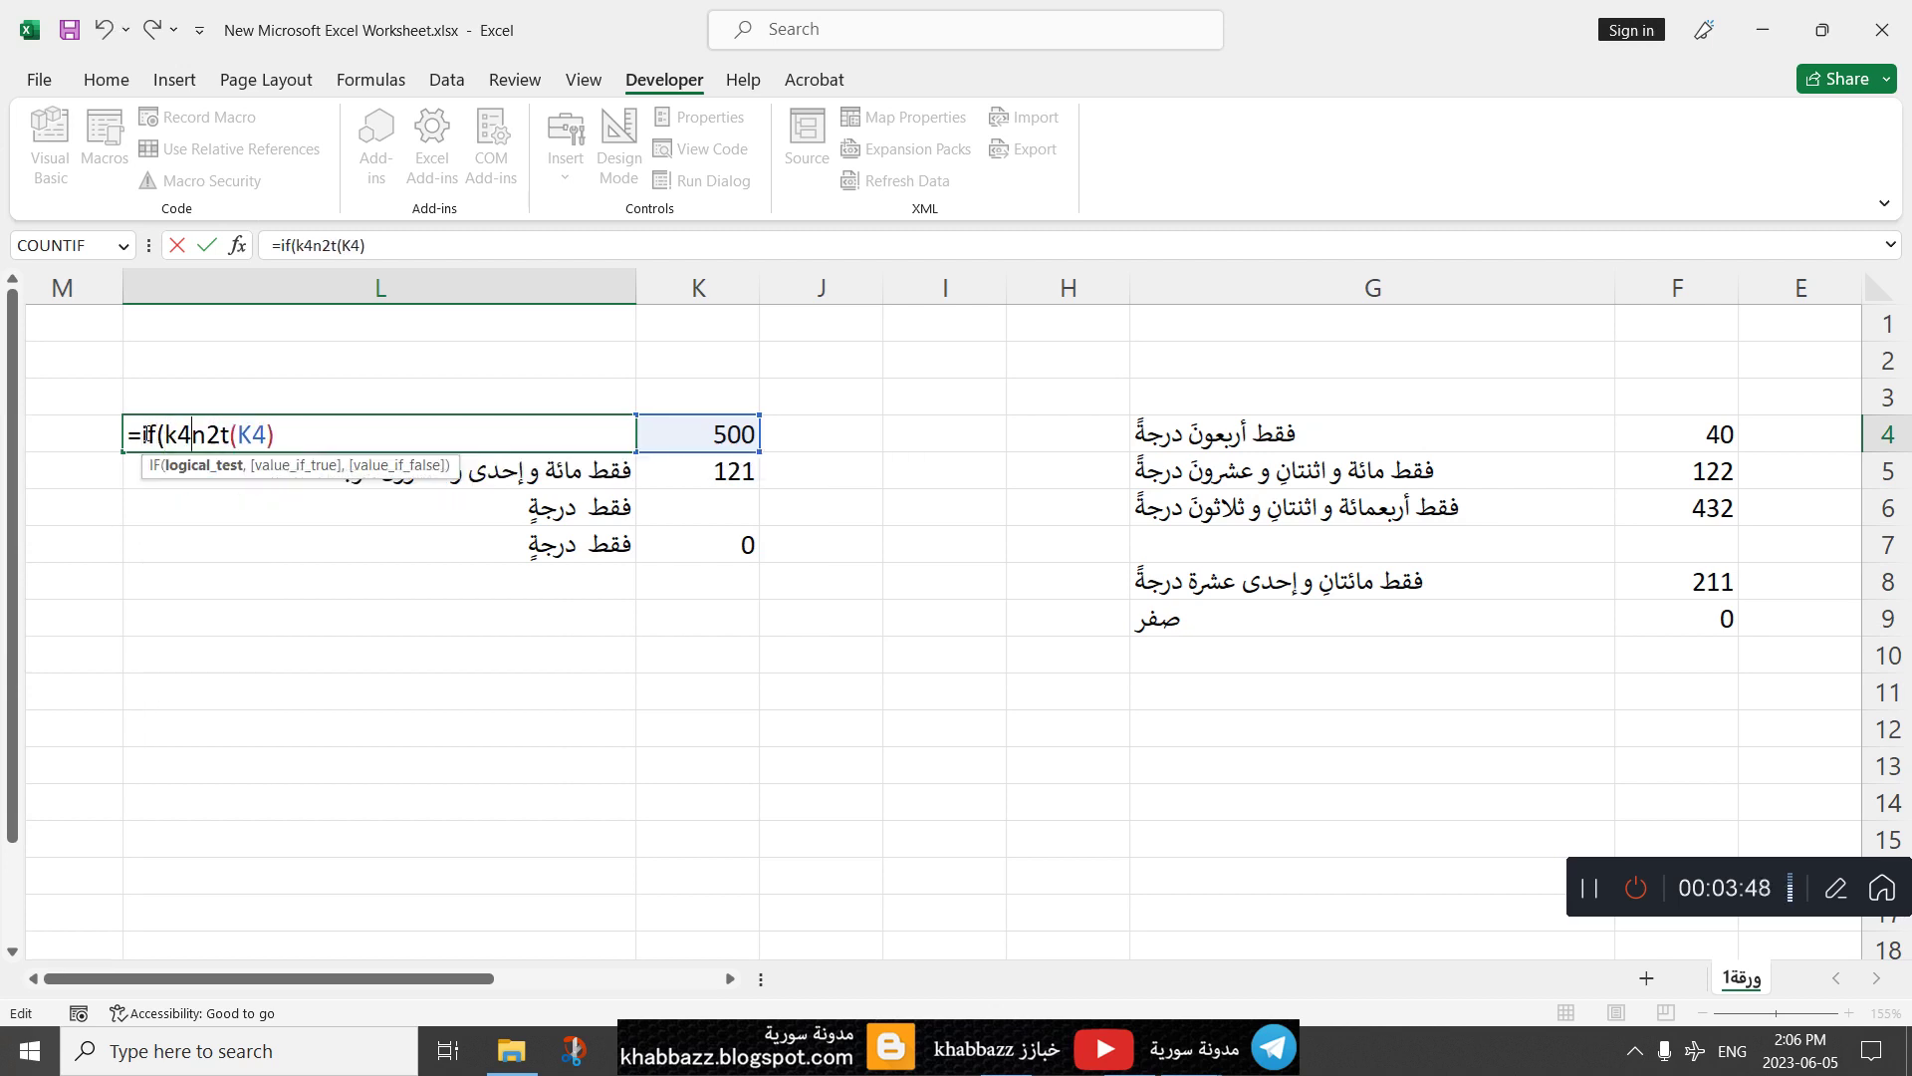
type("=")
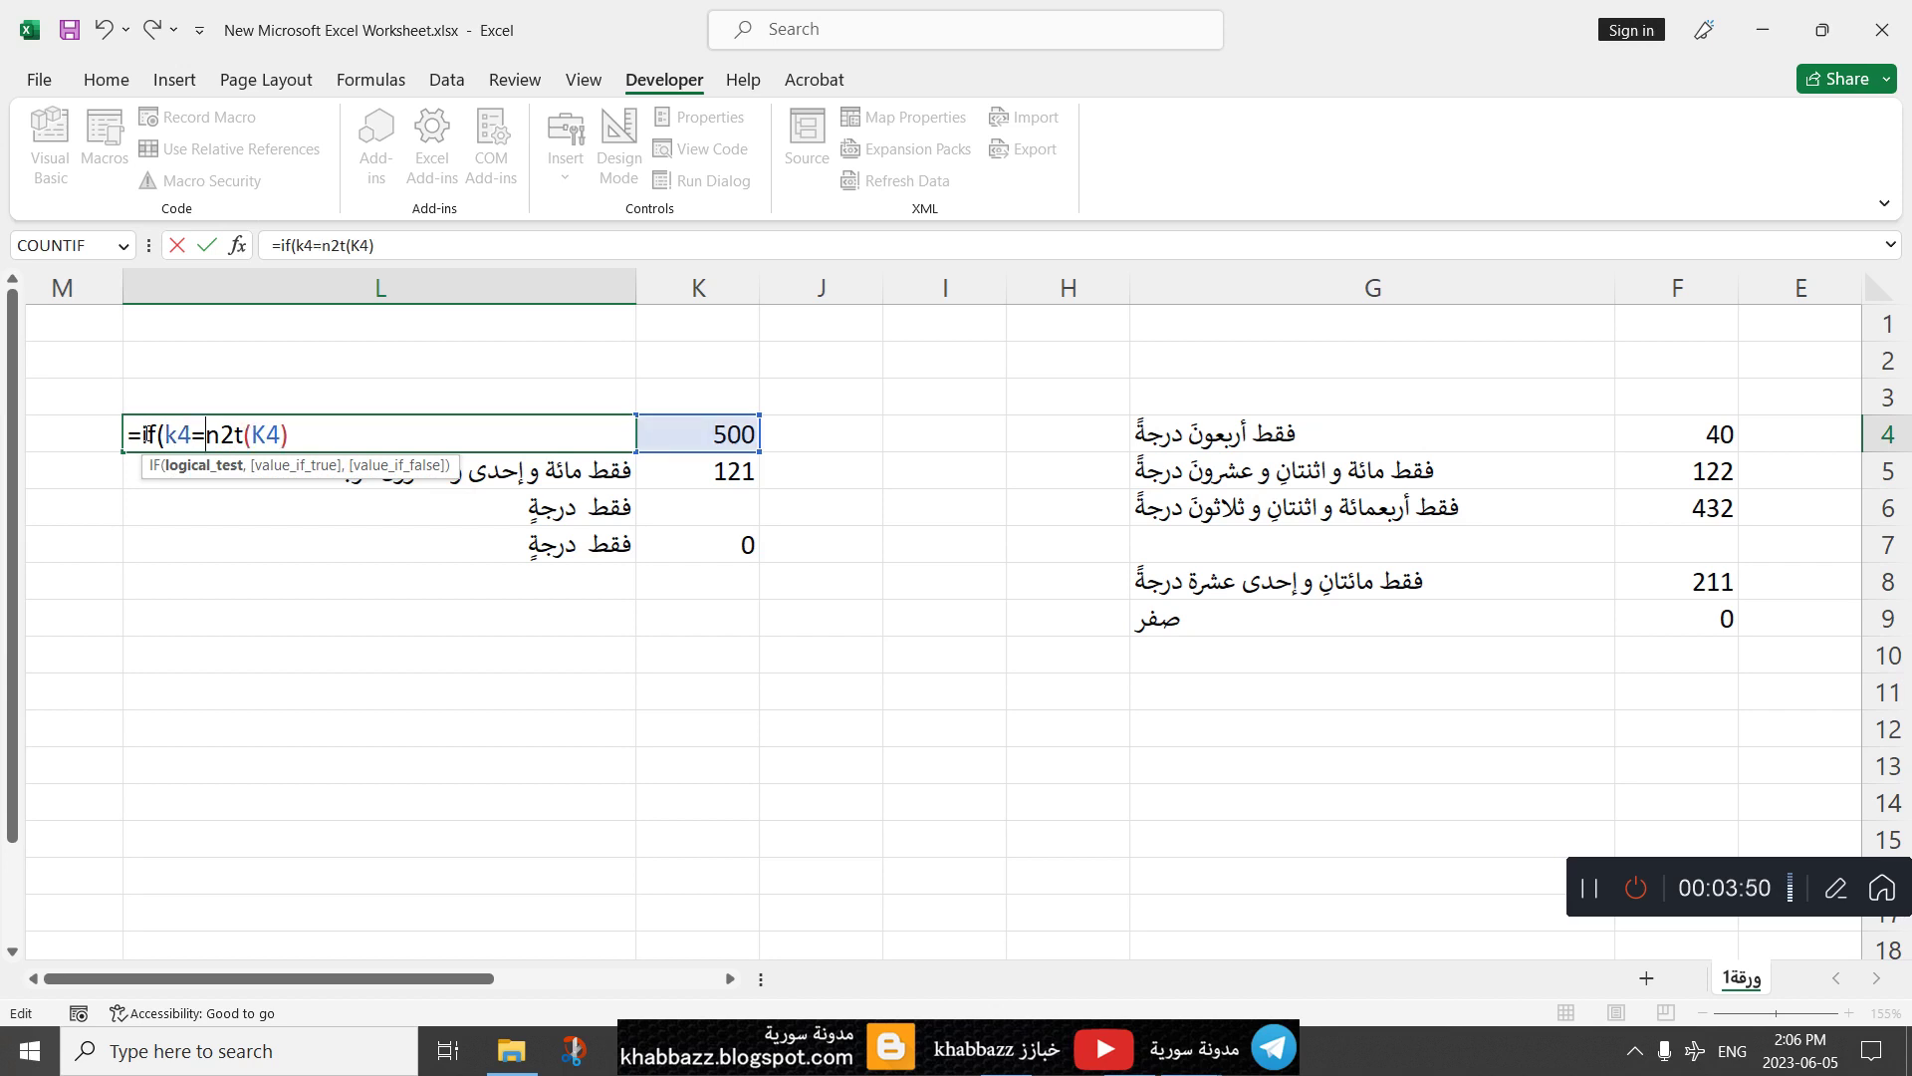
type("\"\"")
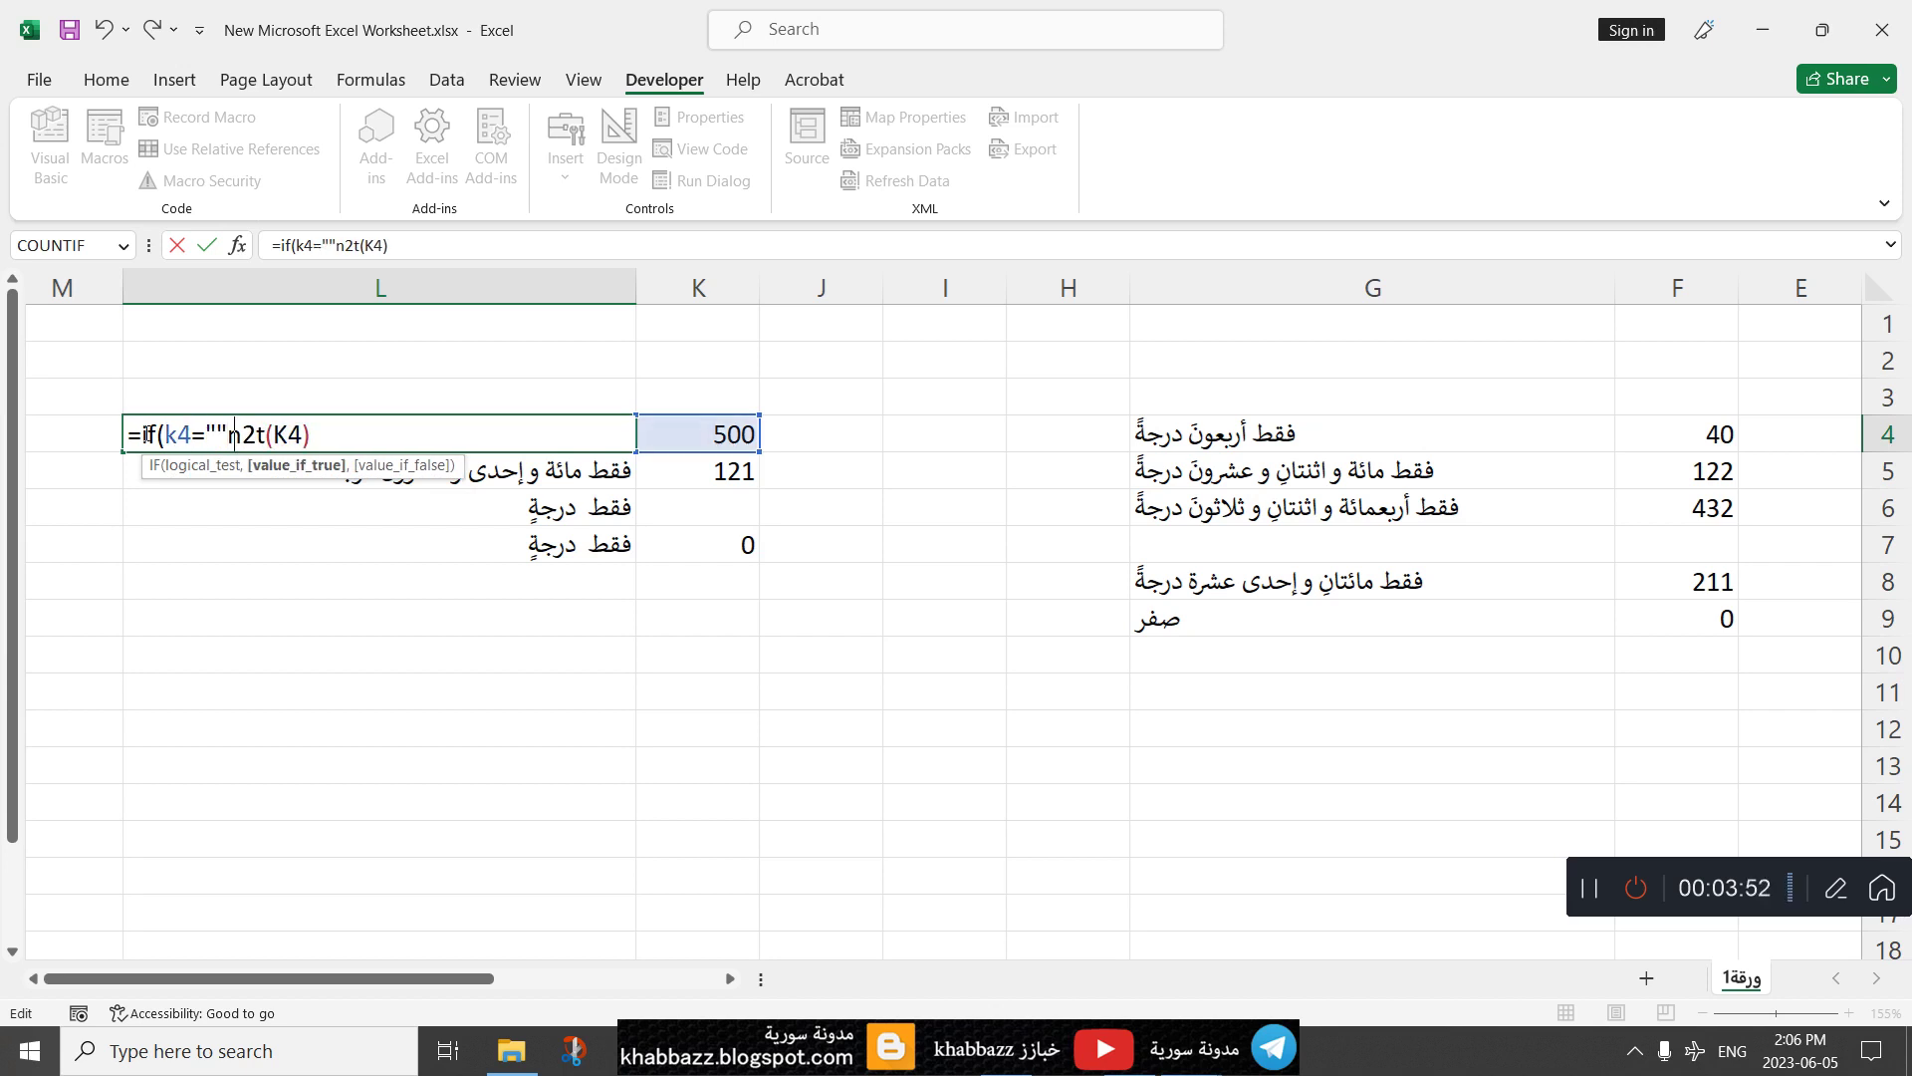
type(",\"\"")
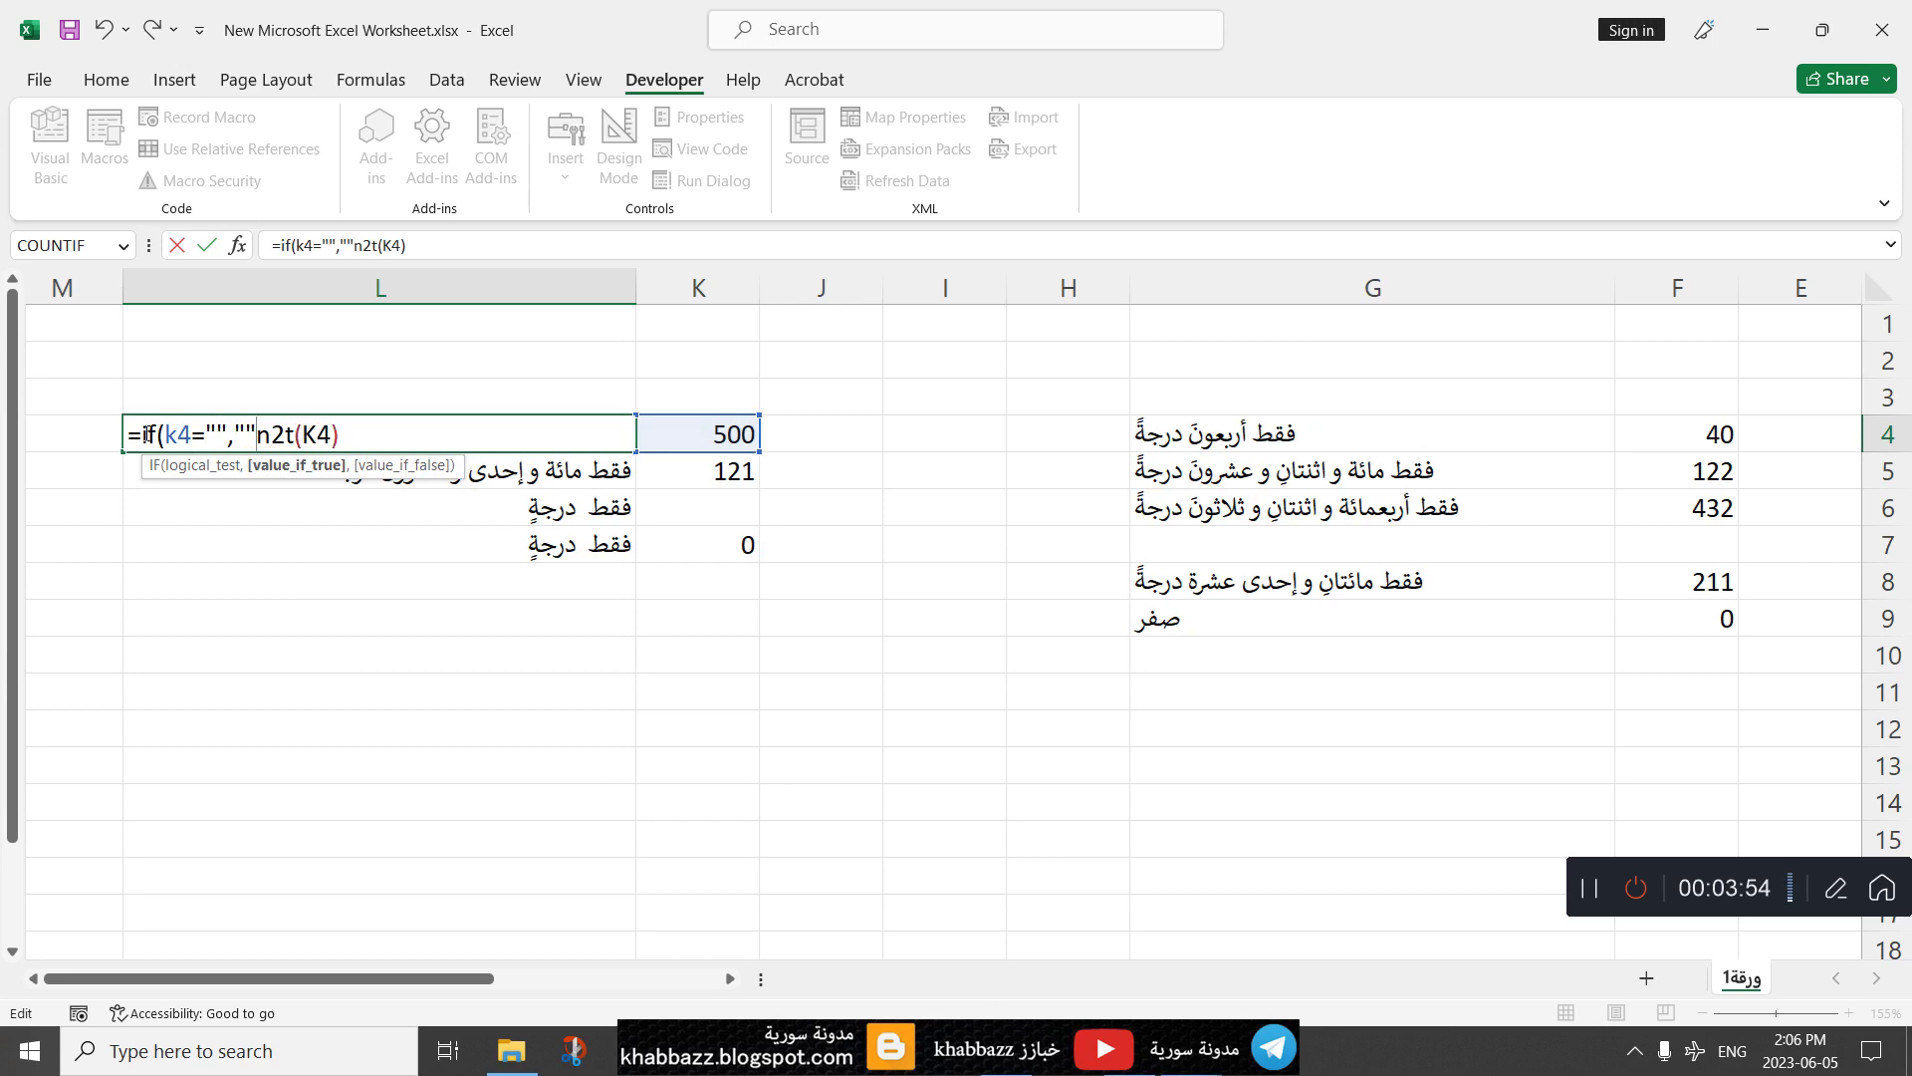
type(",")
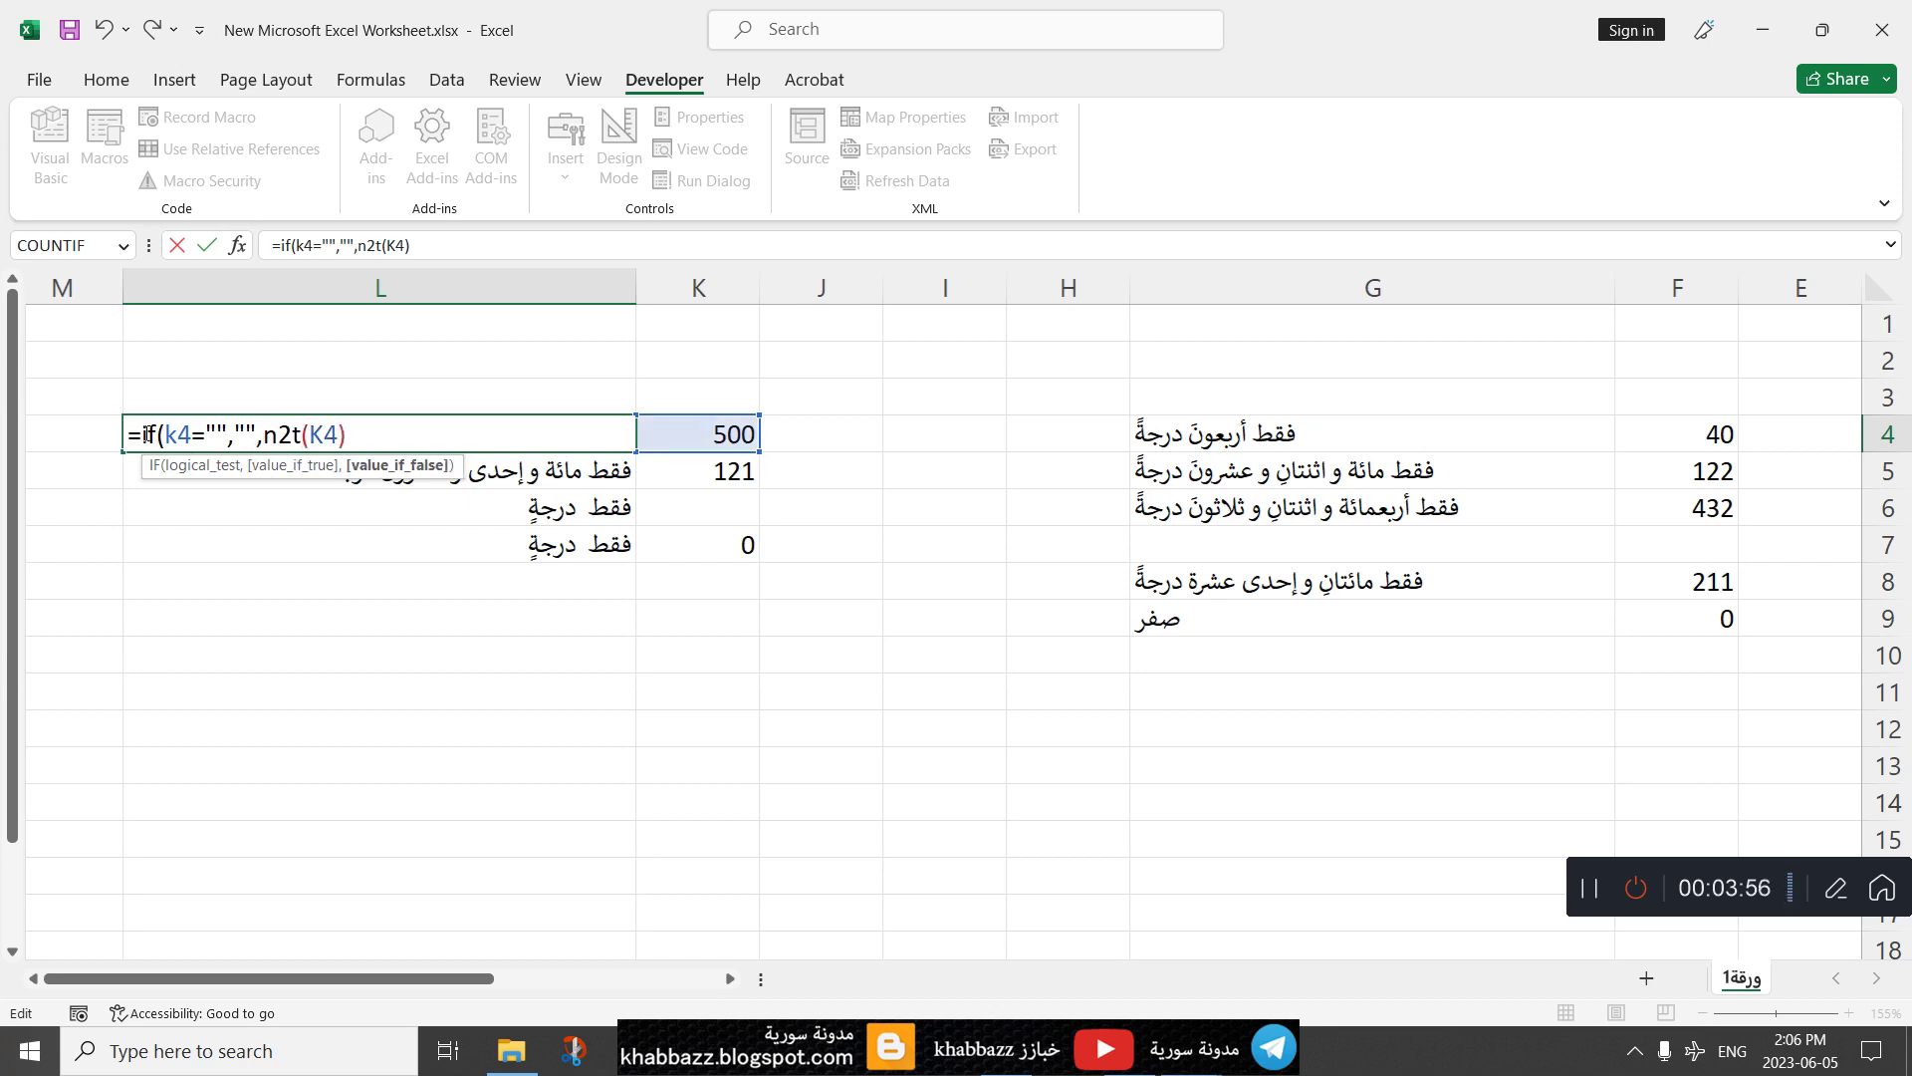
Step: Nest IF(k4=0,"صفر",n2t(K4)) as the value-if-false of L4's formula and close both IFs to complete it
type("if(")
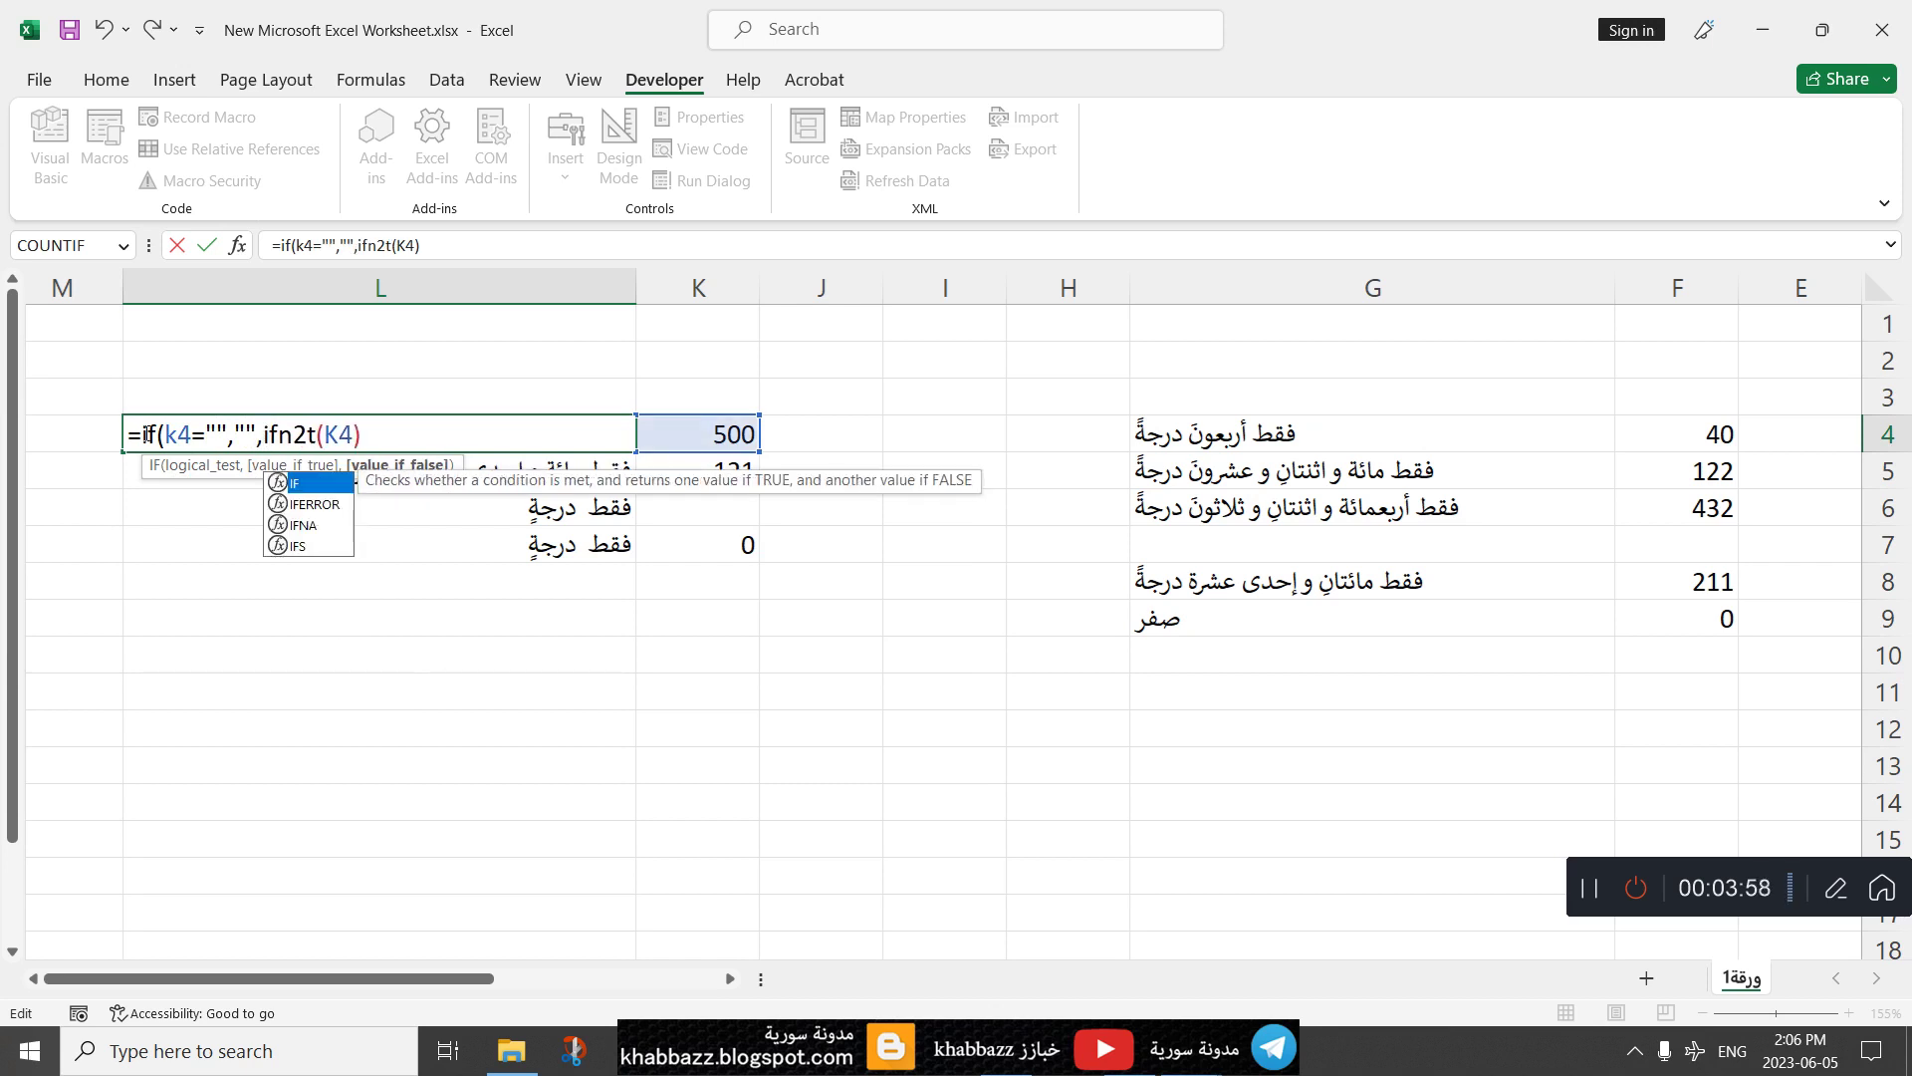
type("k4=")
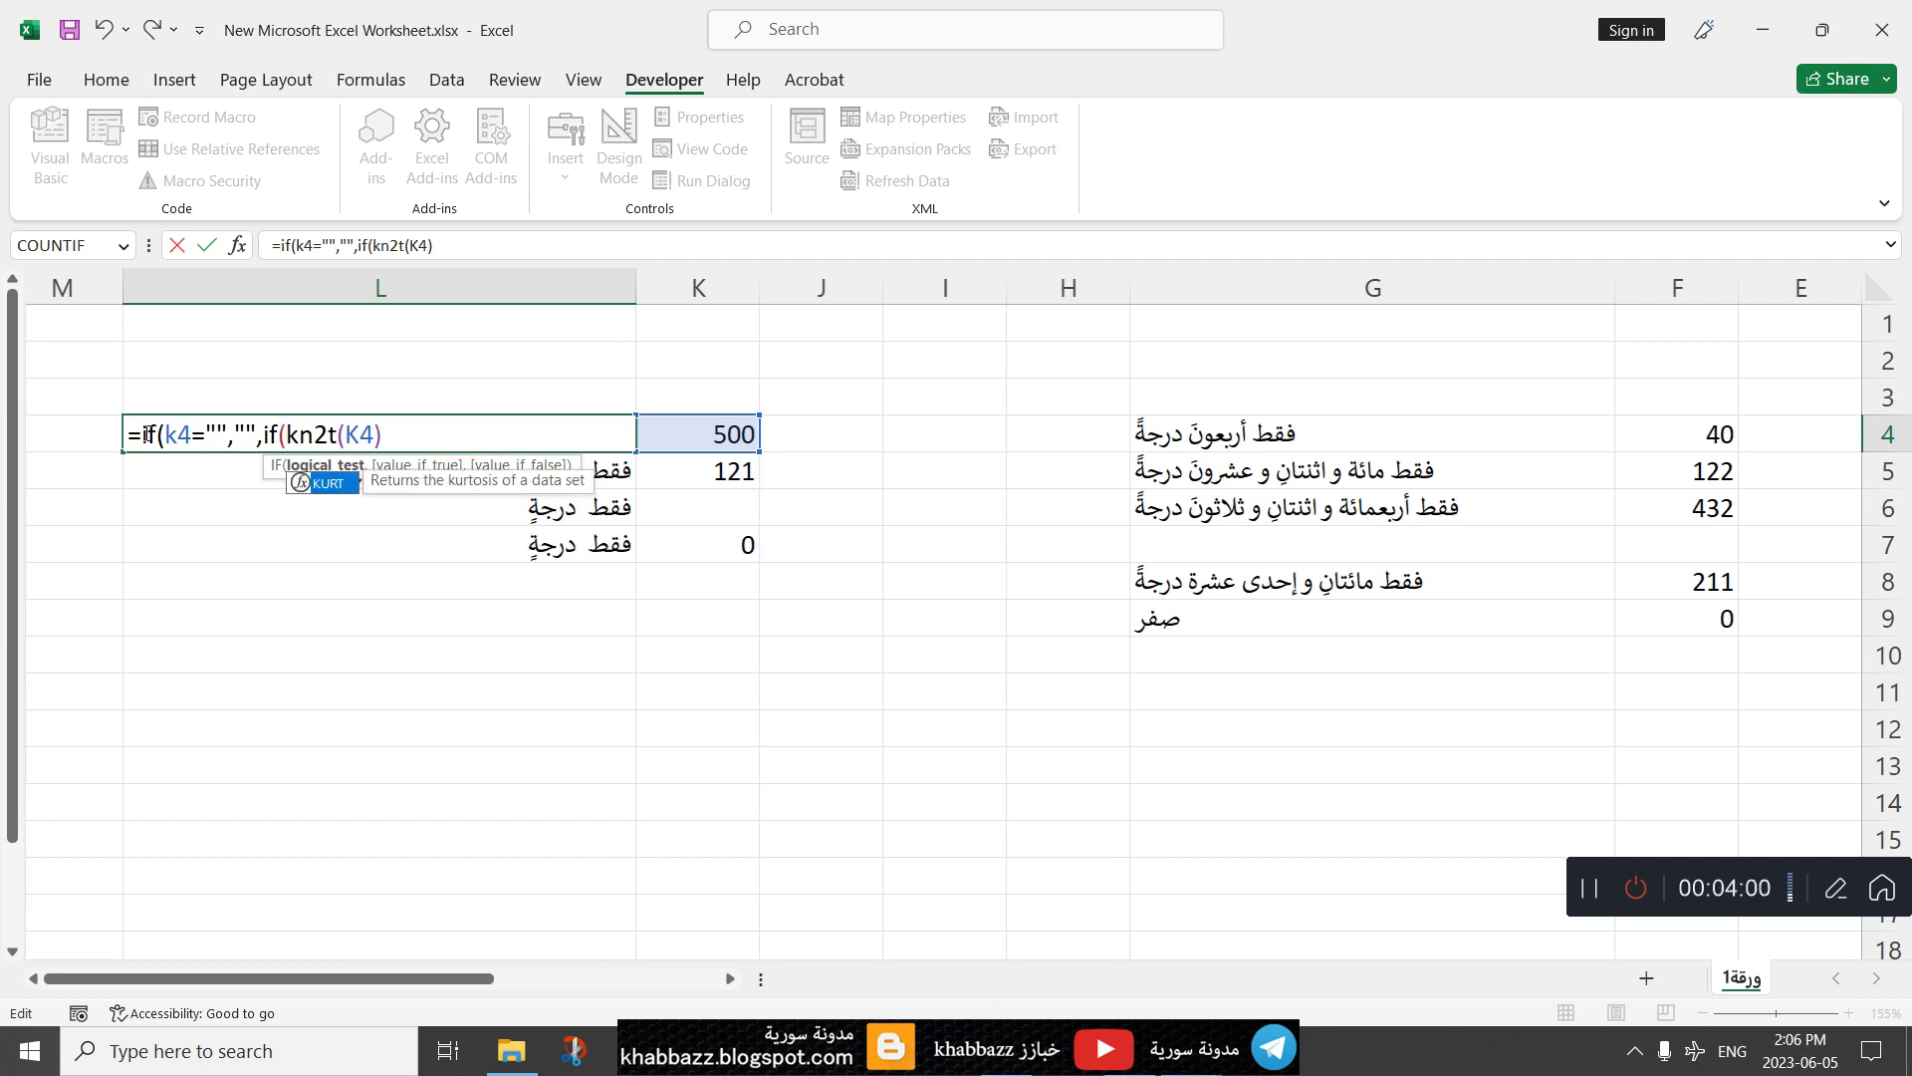
type("0")
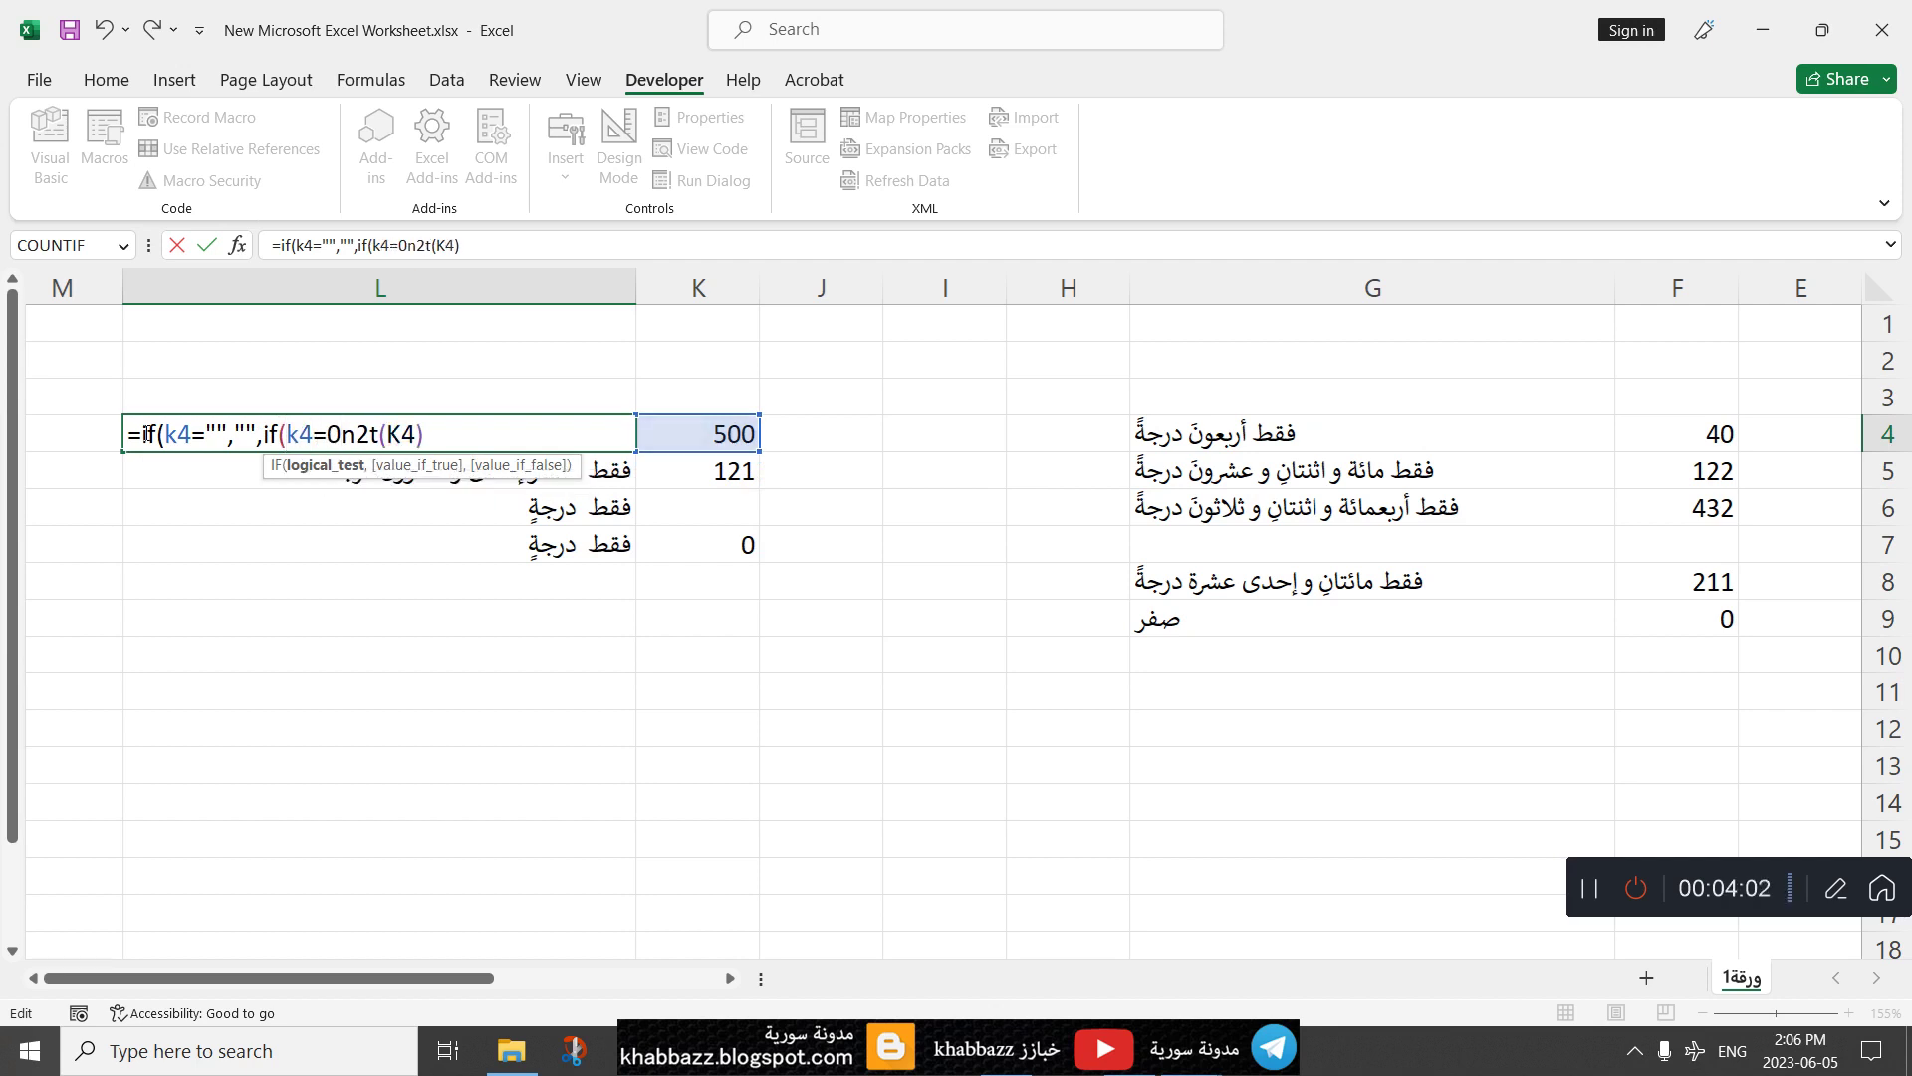
type(",")
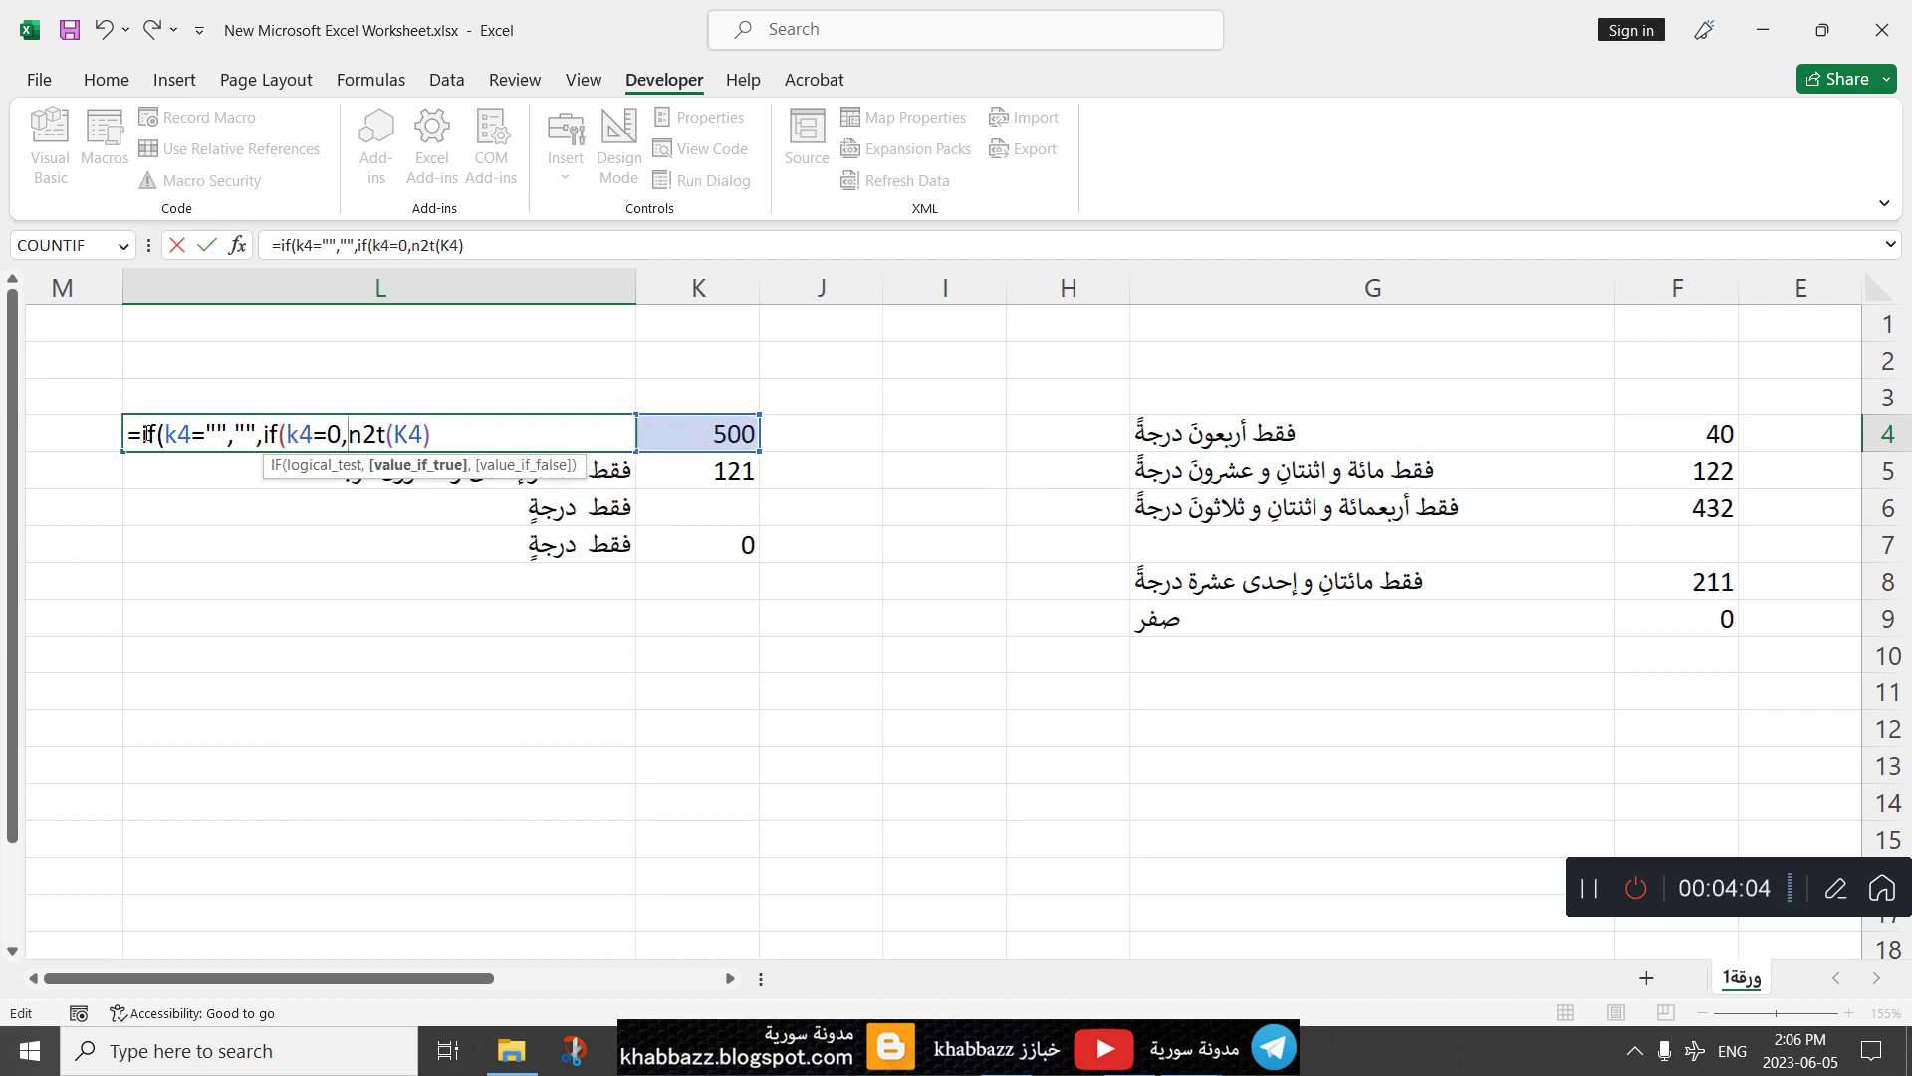
type("\"\"")
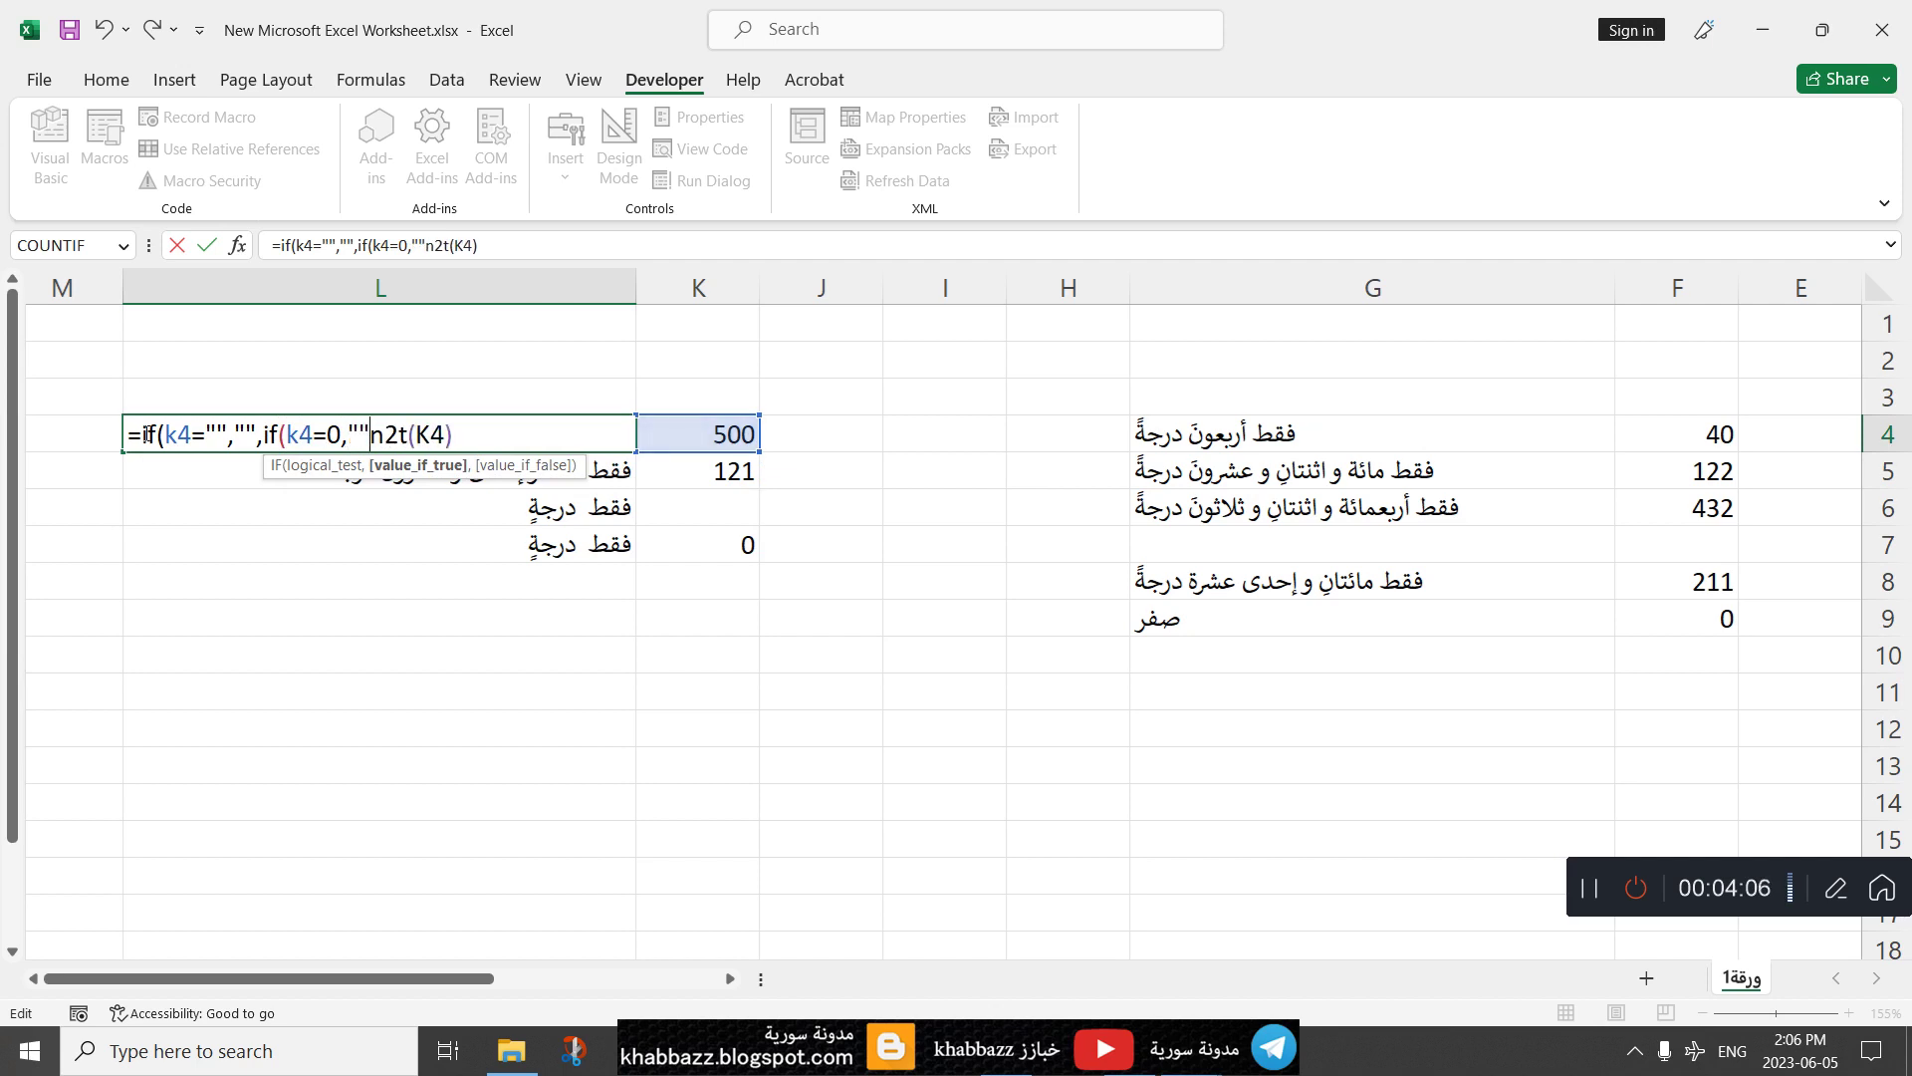
key("alt+shift")
type("صفر")
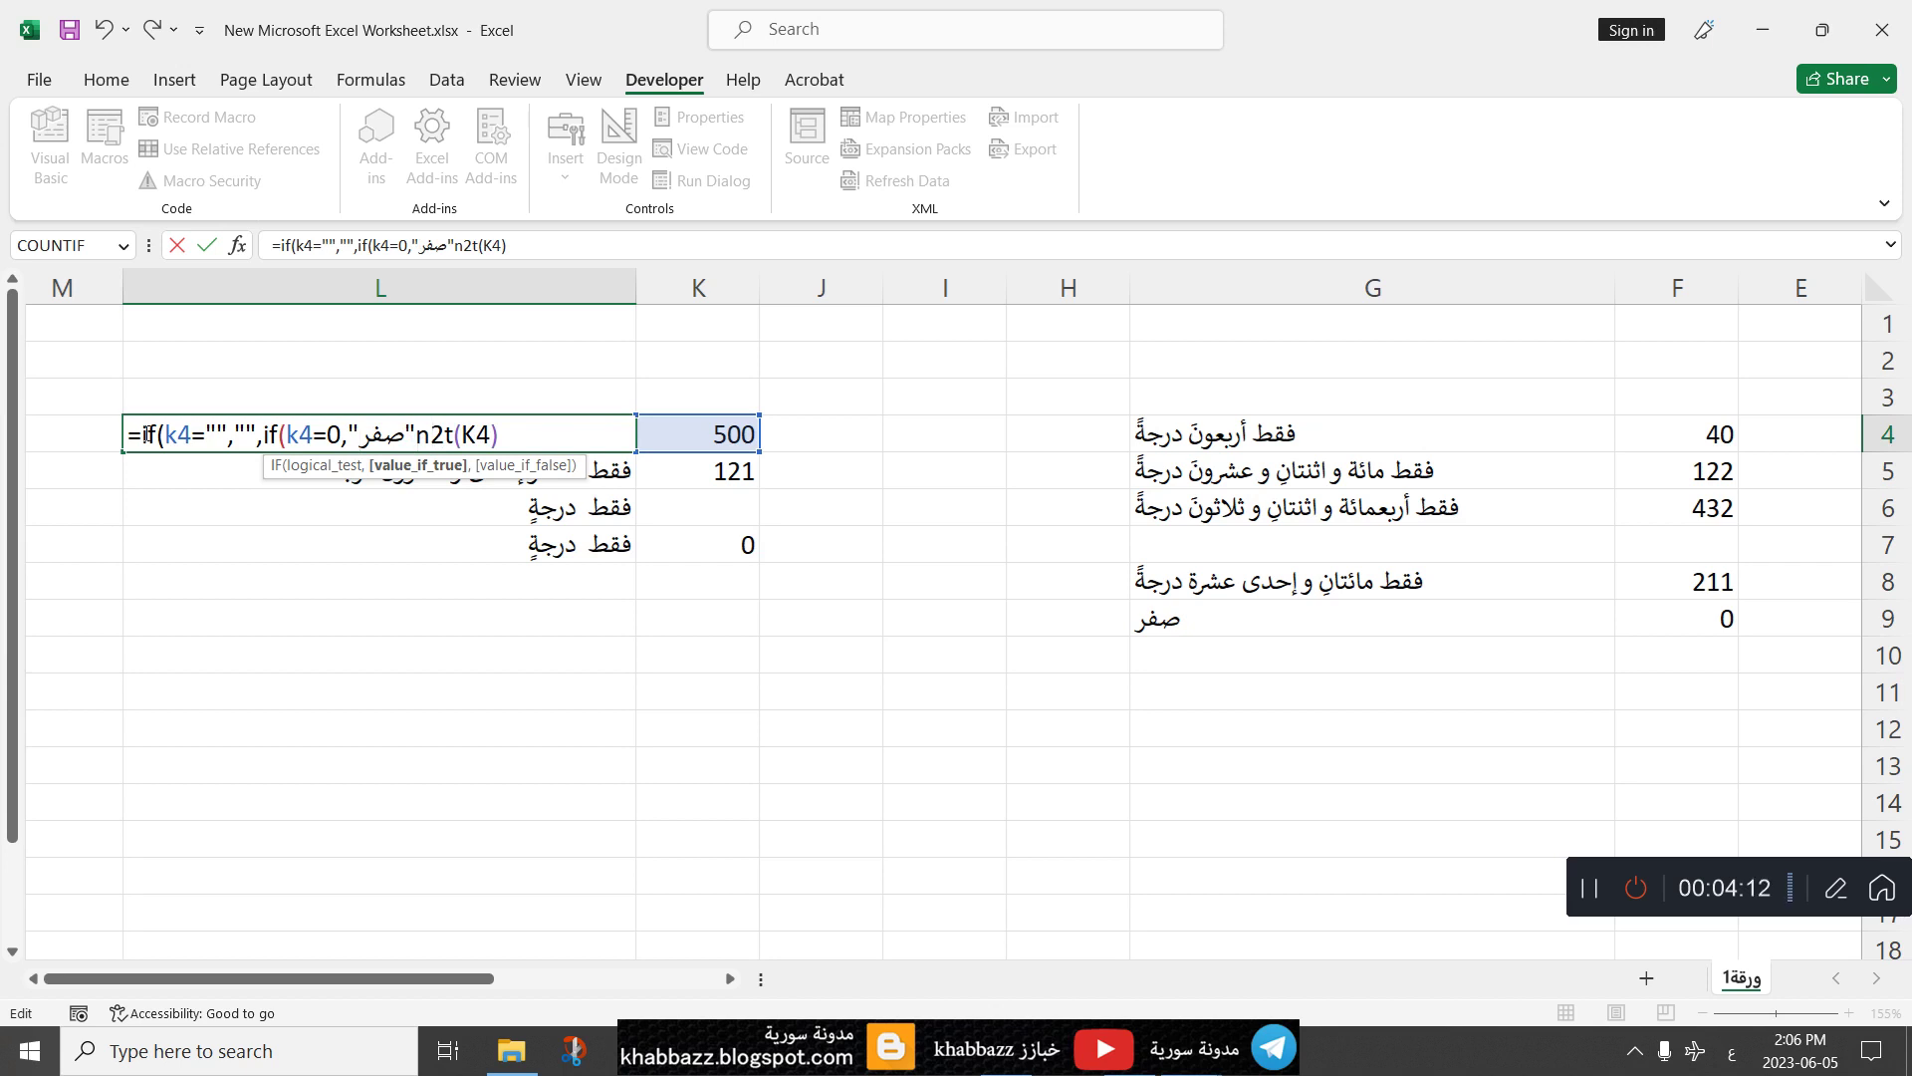
key("alt+shift")
type(",")
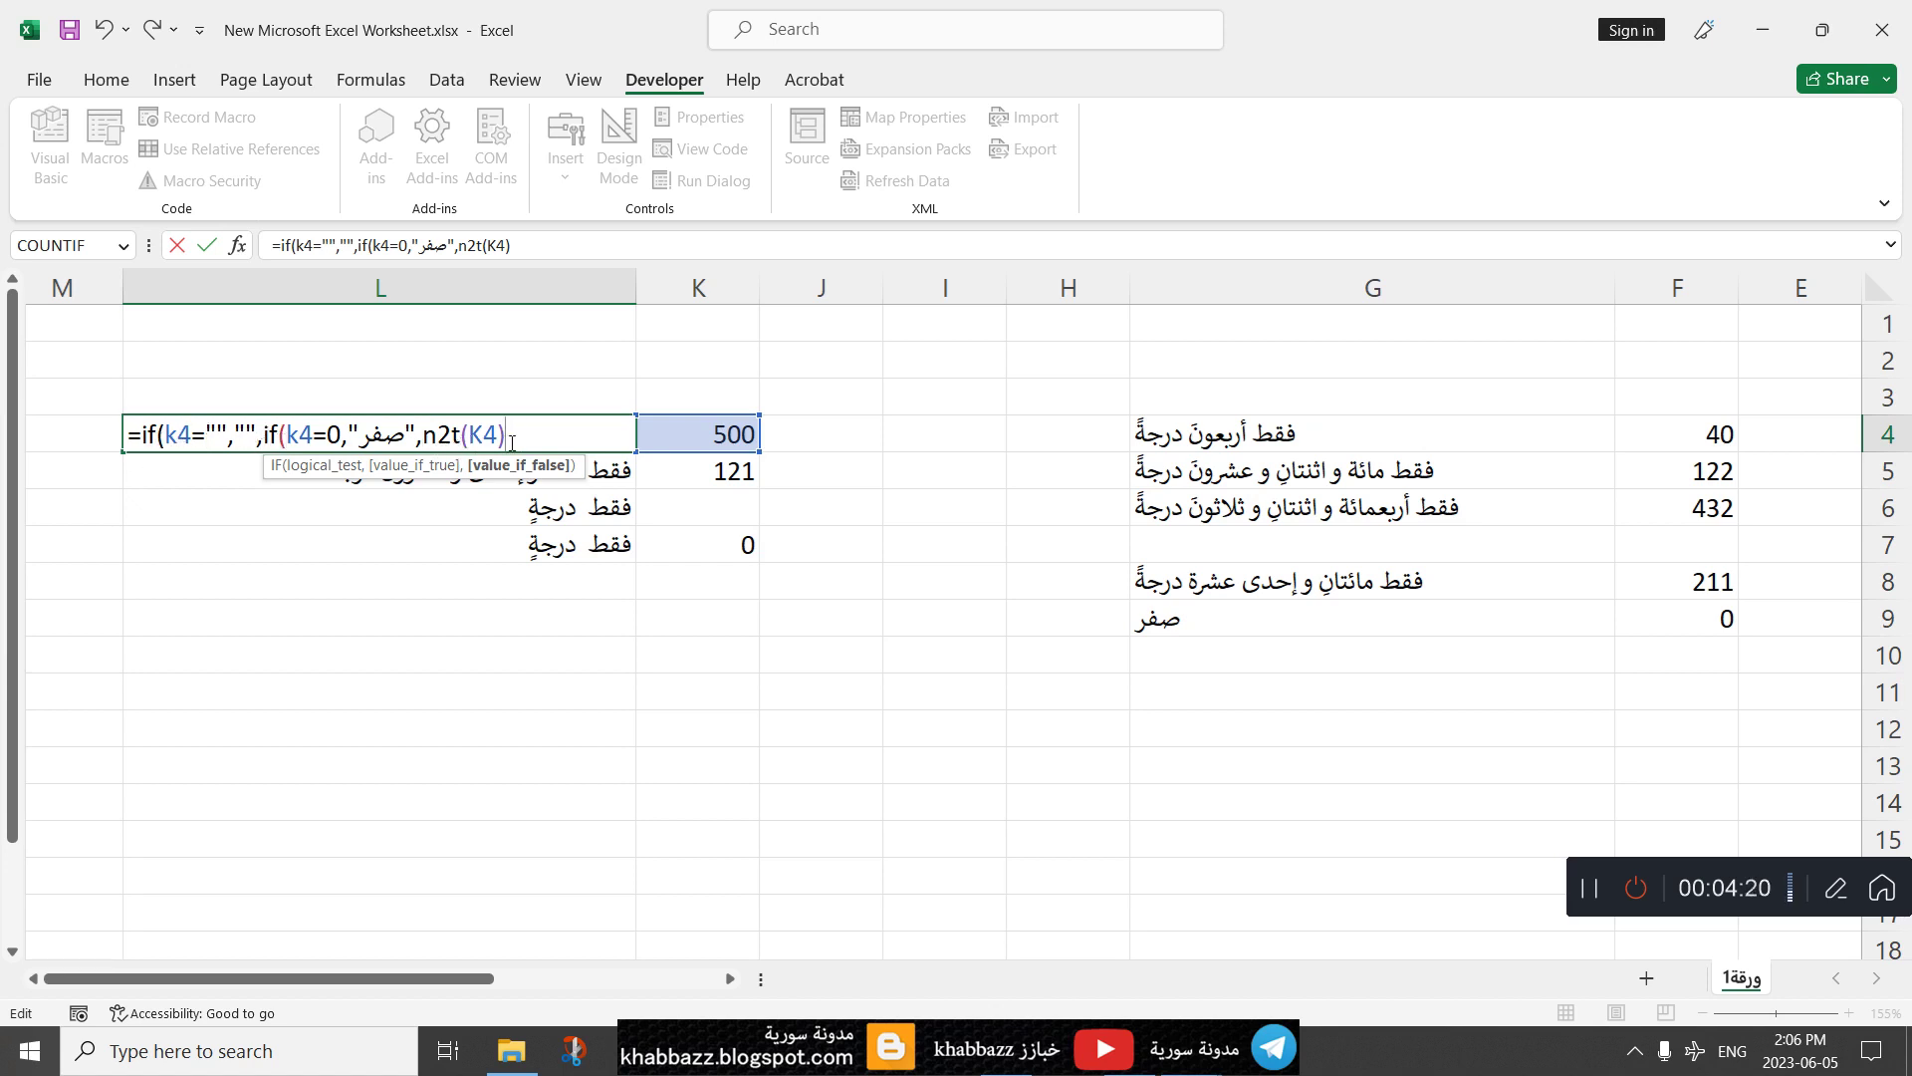
type("))")
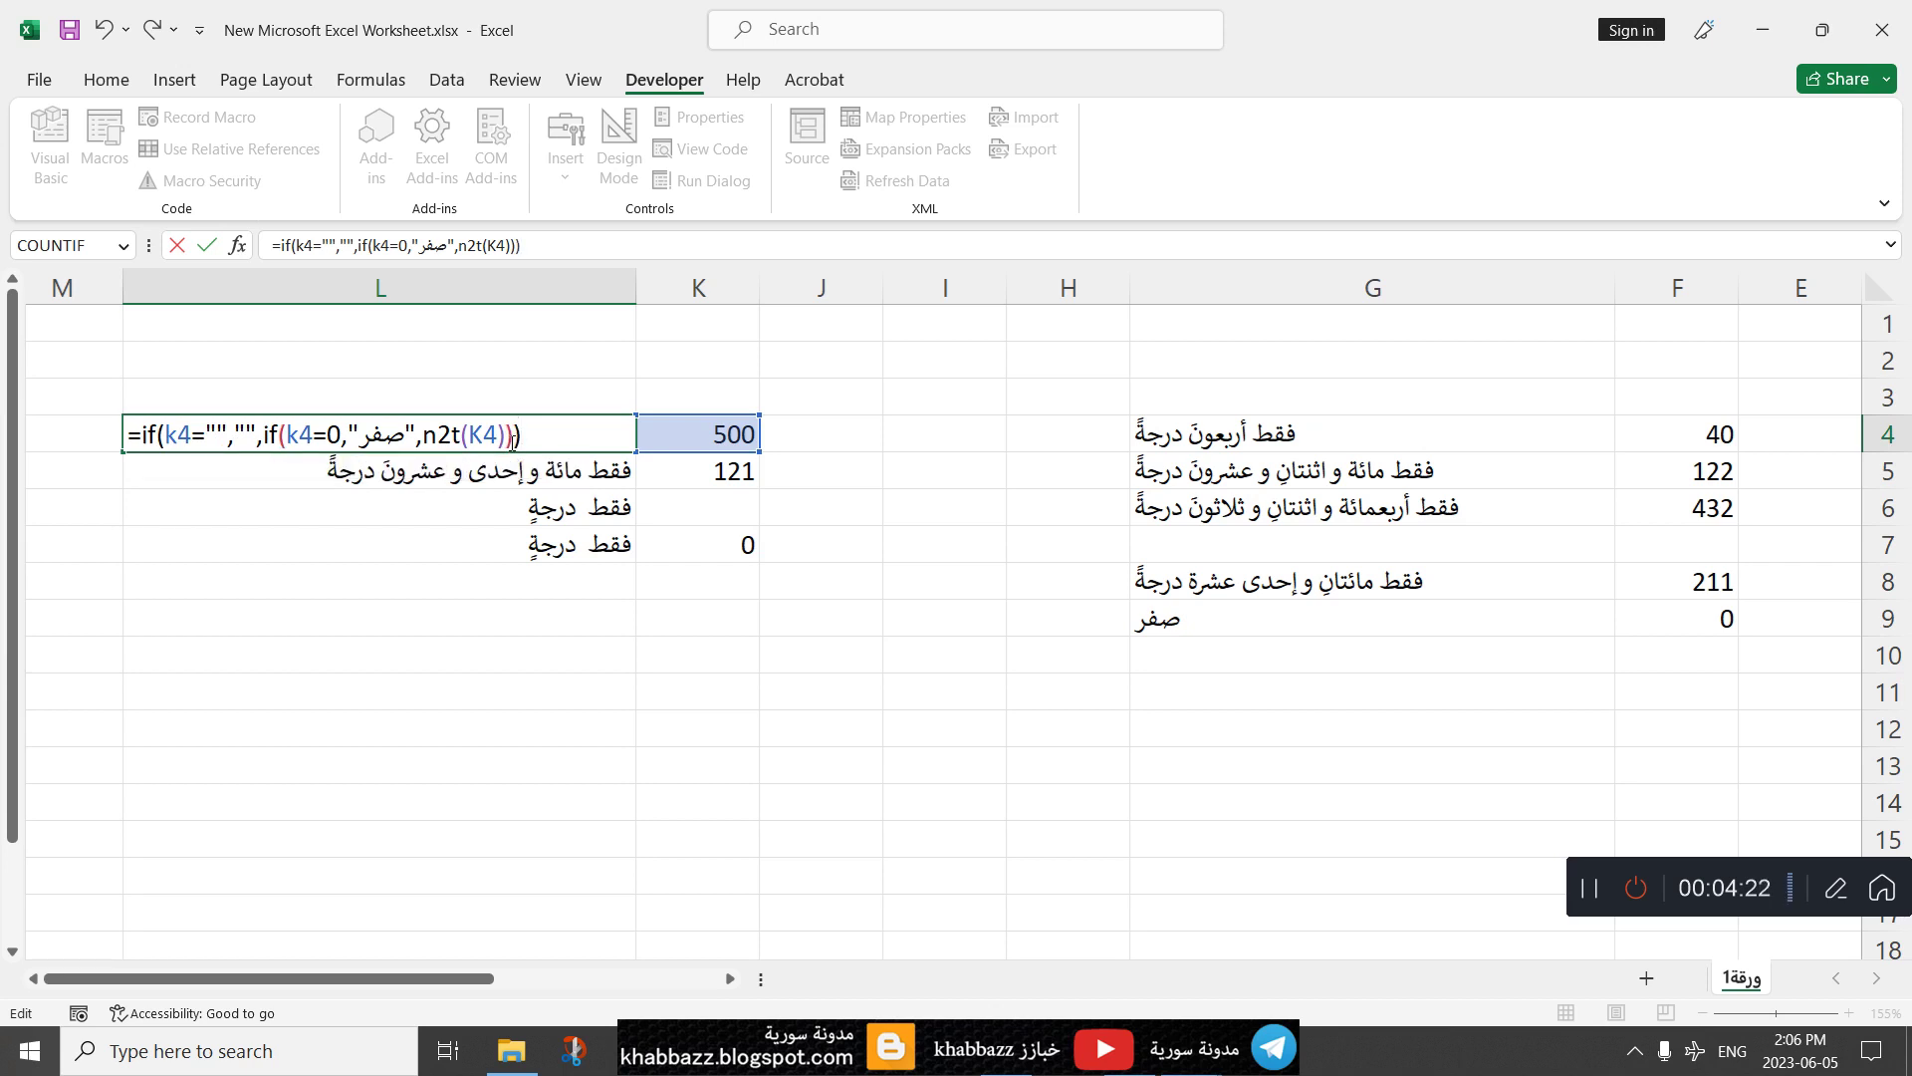
key("Return")
Step: Fill the nested IF formula from L4 down through L7, then reselect L4
left_click(405, 442)
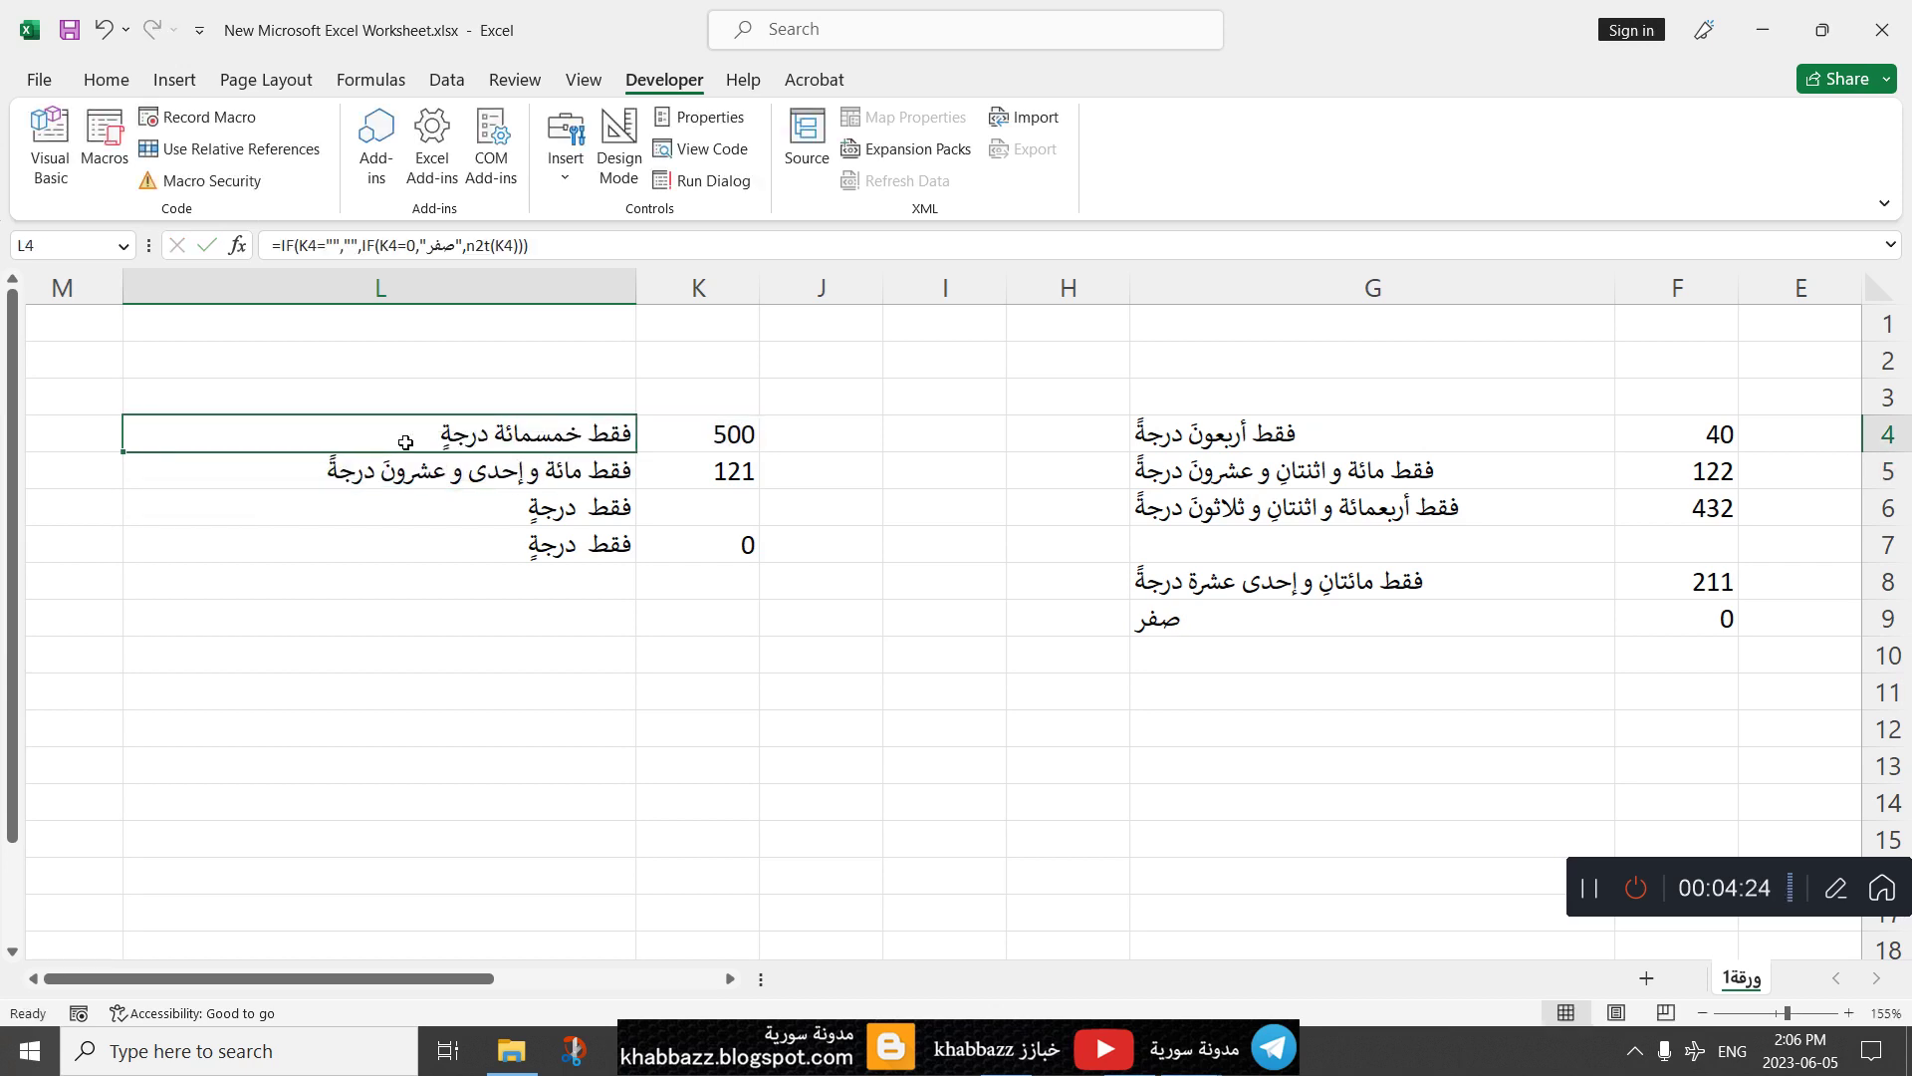
left_click_drag(124, 452, 137, 555)
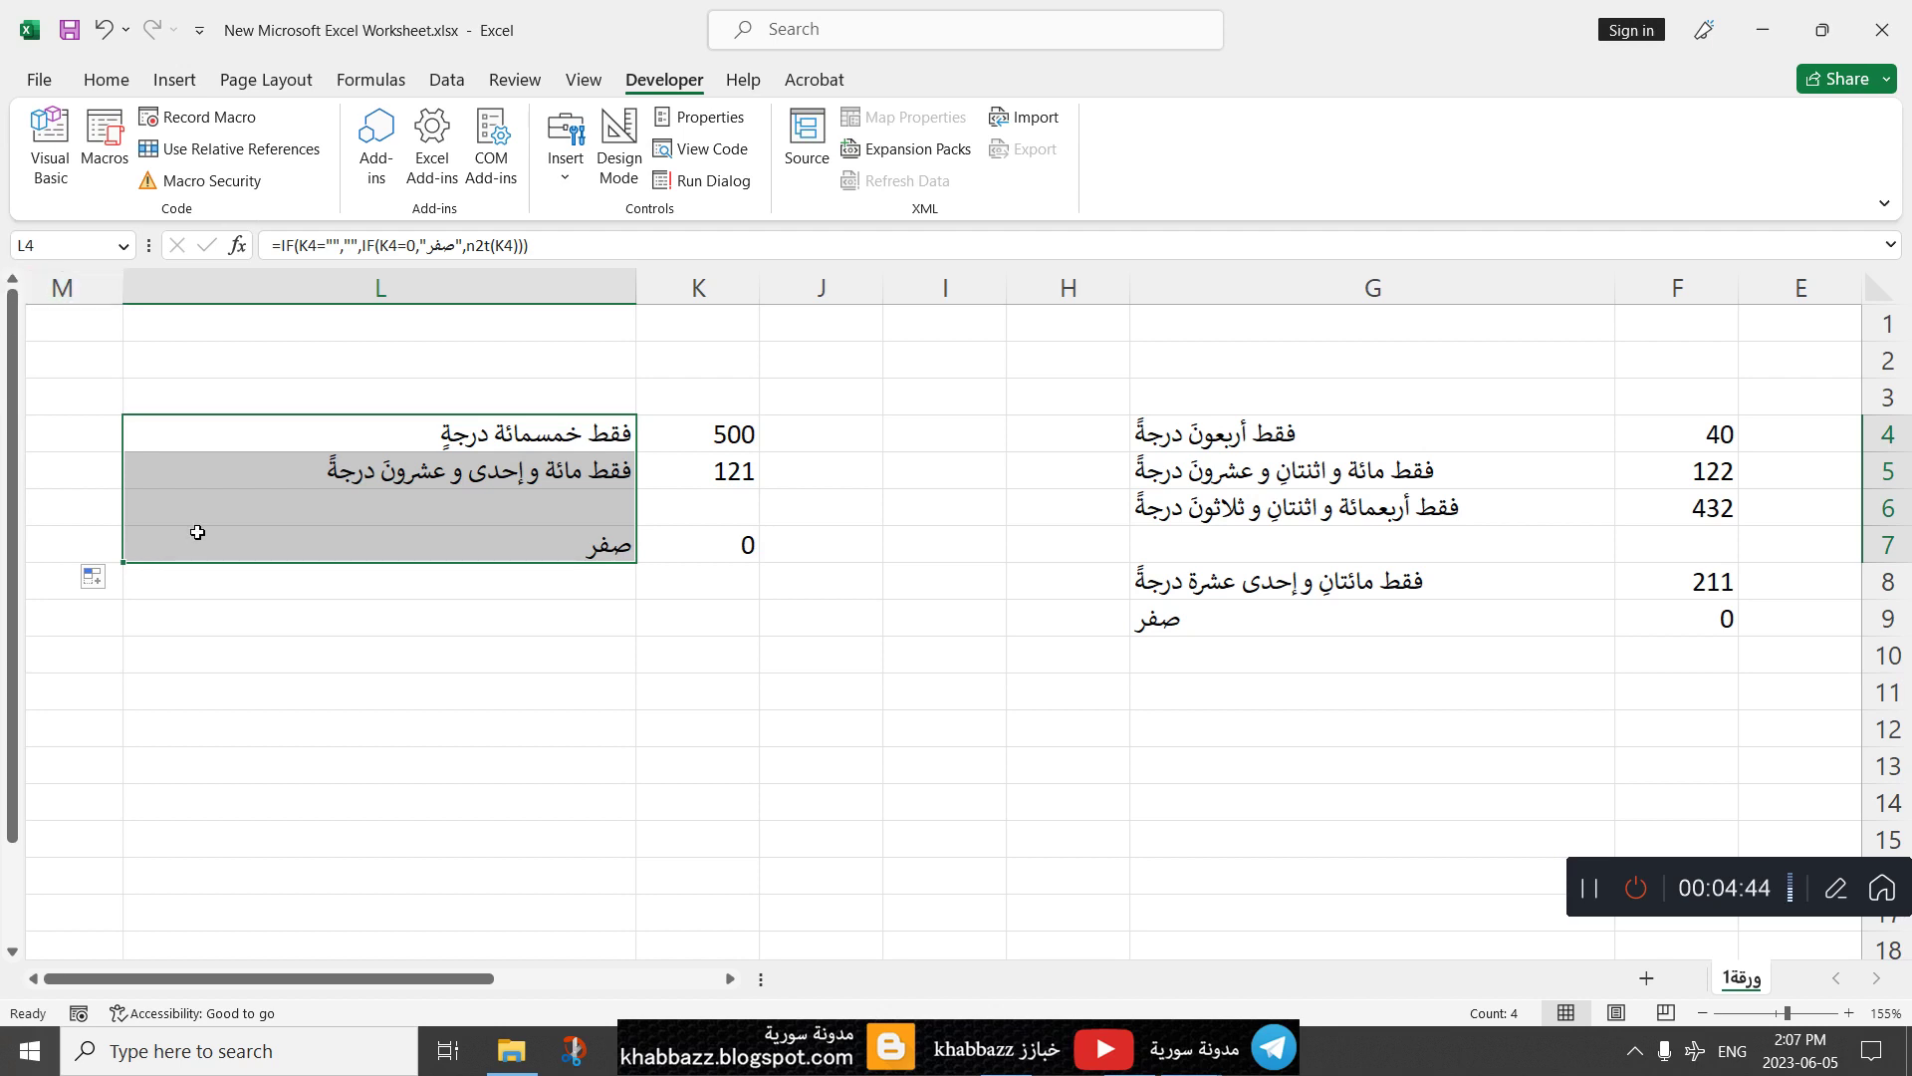
left_click(222, 442)
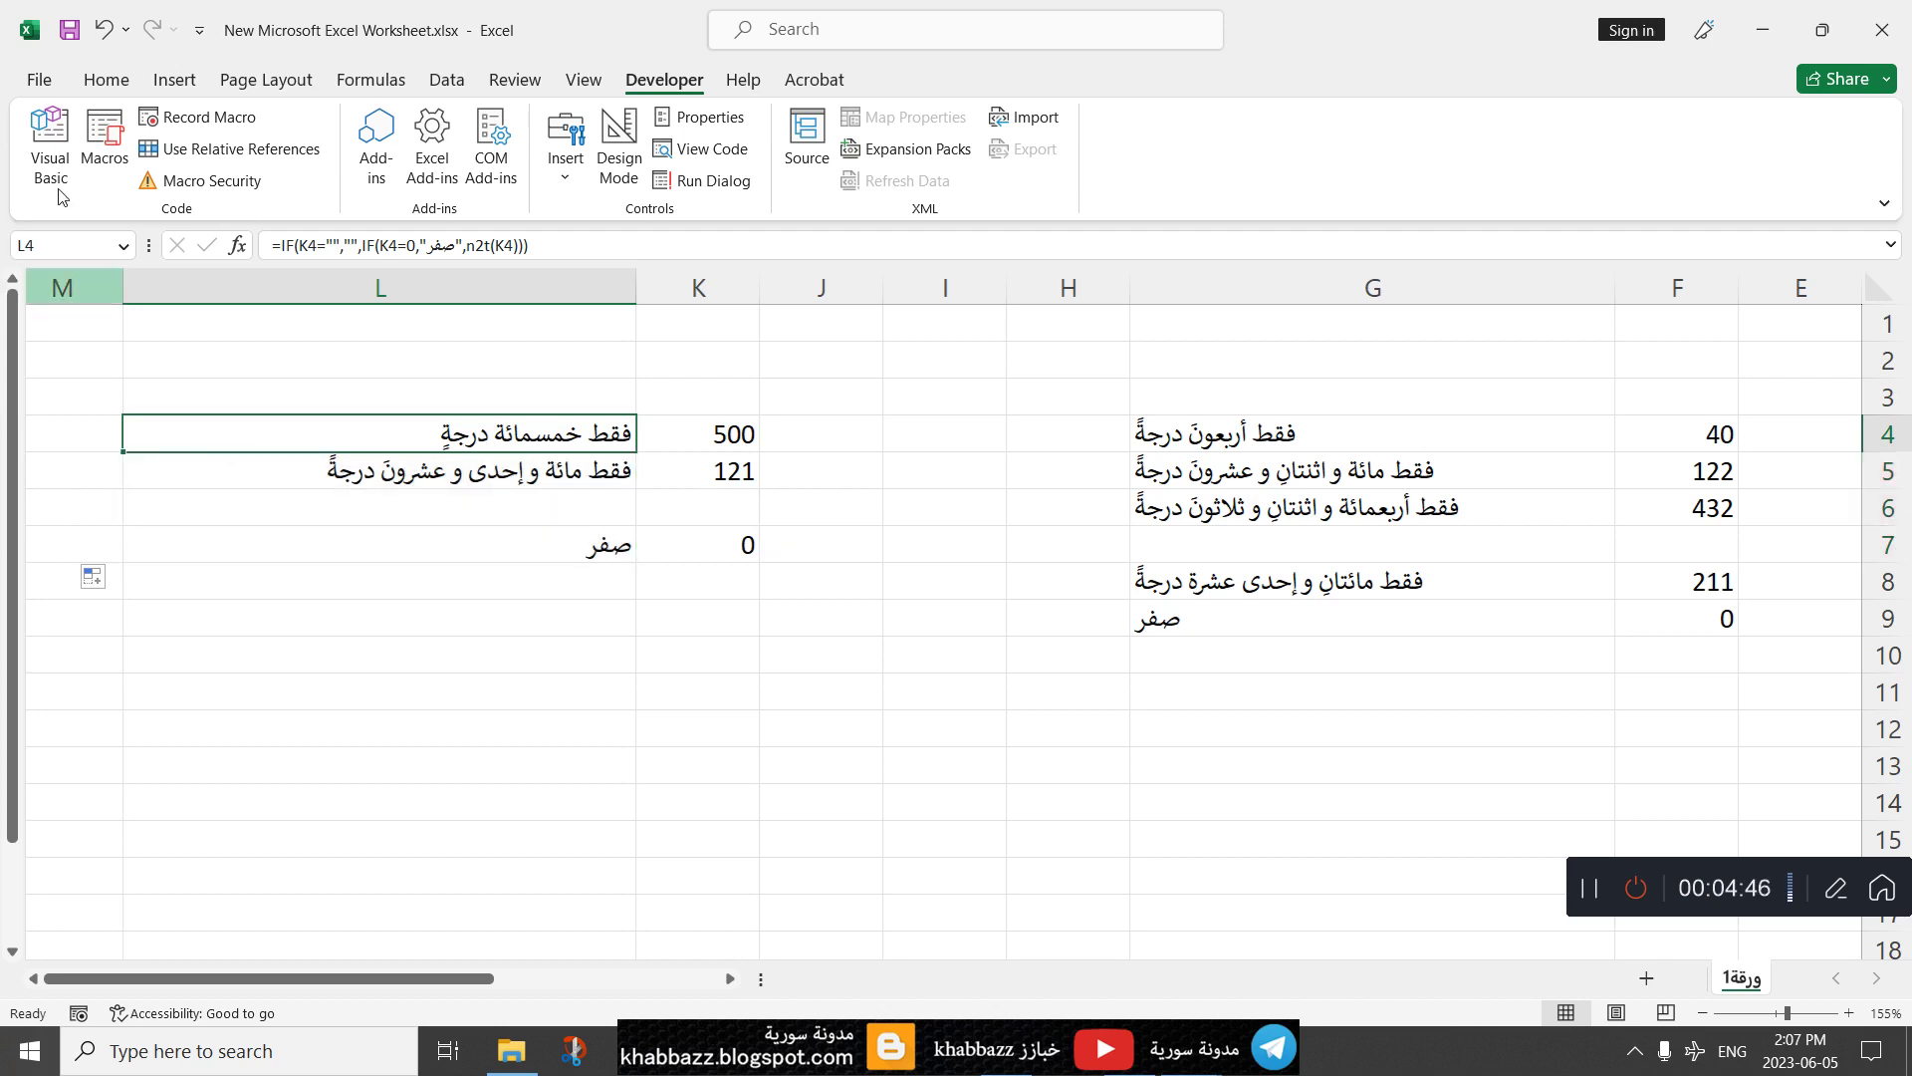
Step: Save the workbook to the Desktop as an Excel Macro-Enabled Template (*.xltm) named New Microsoft Excel Worksheet
left_click(32, 83)
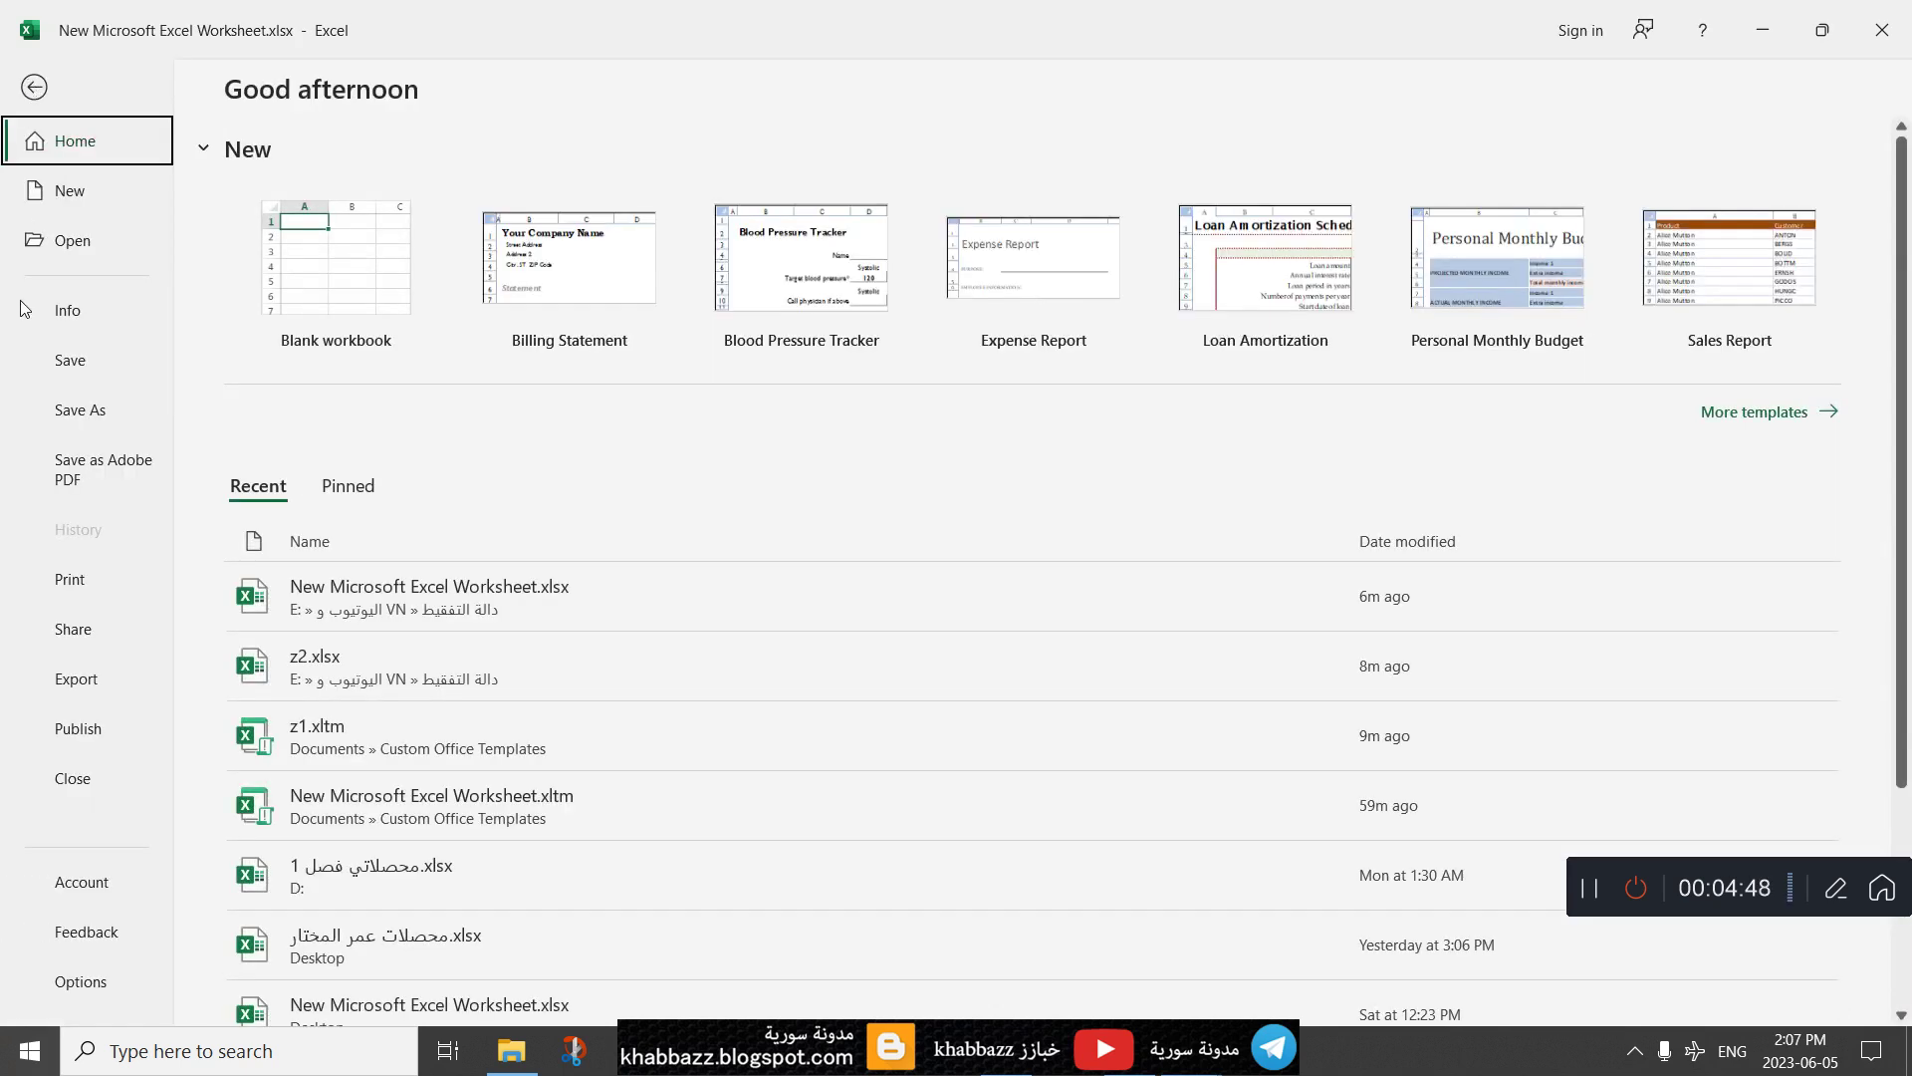
left_click(83, 412)
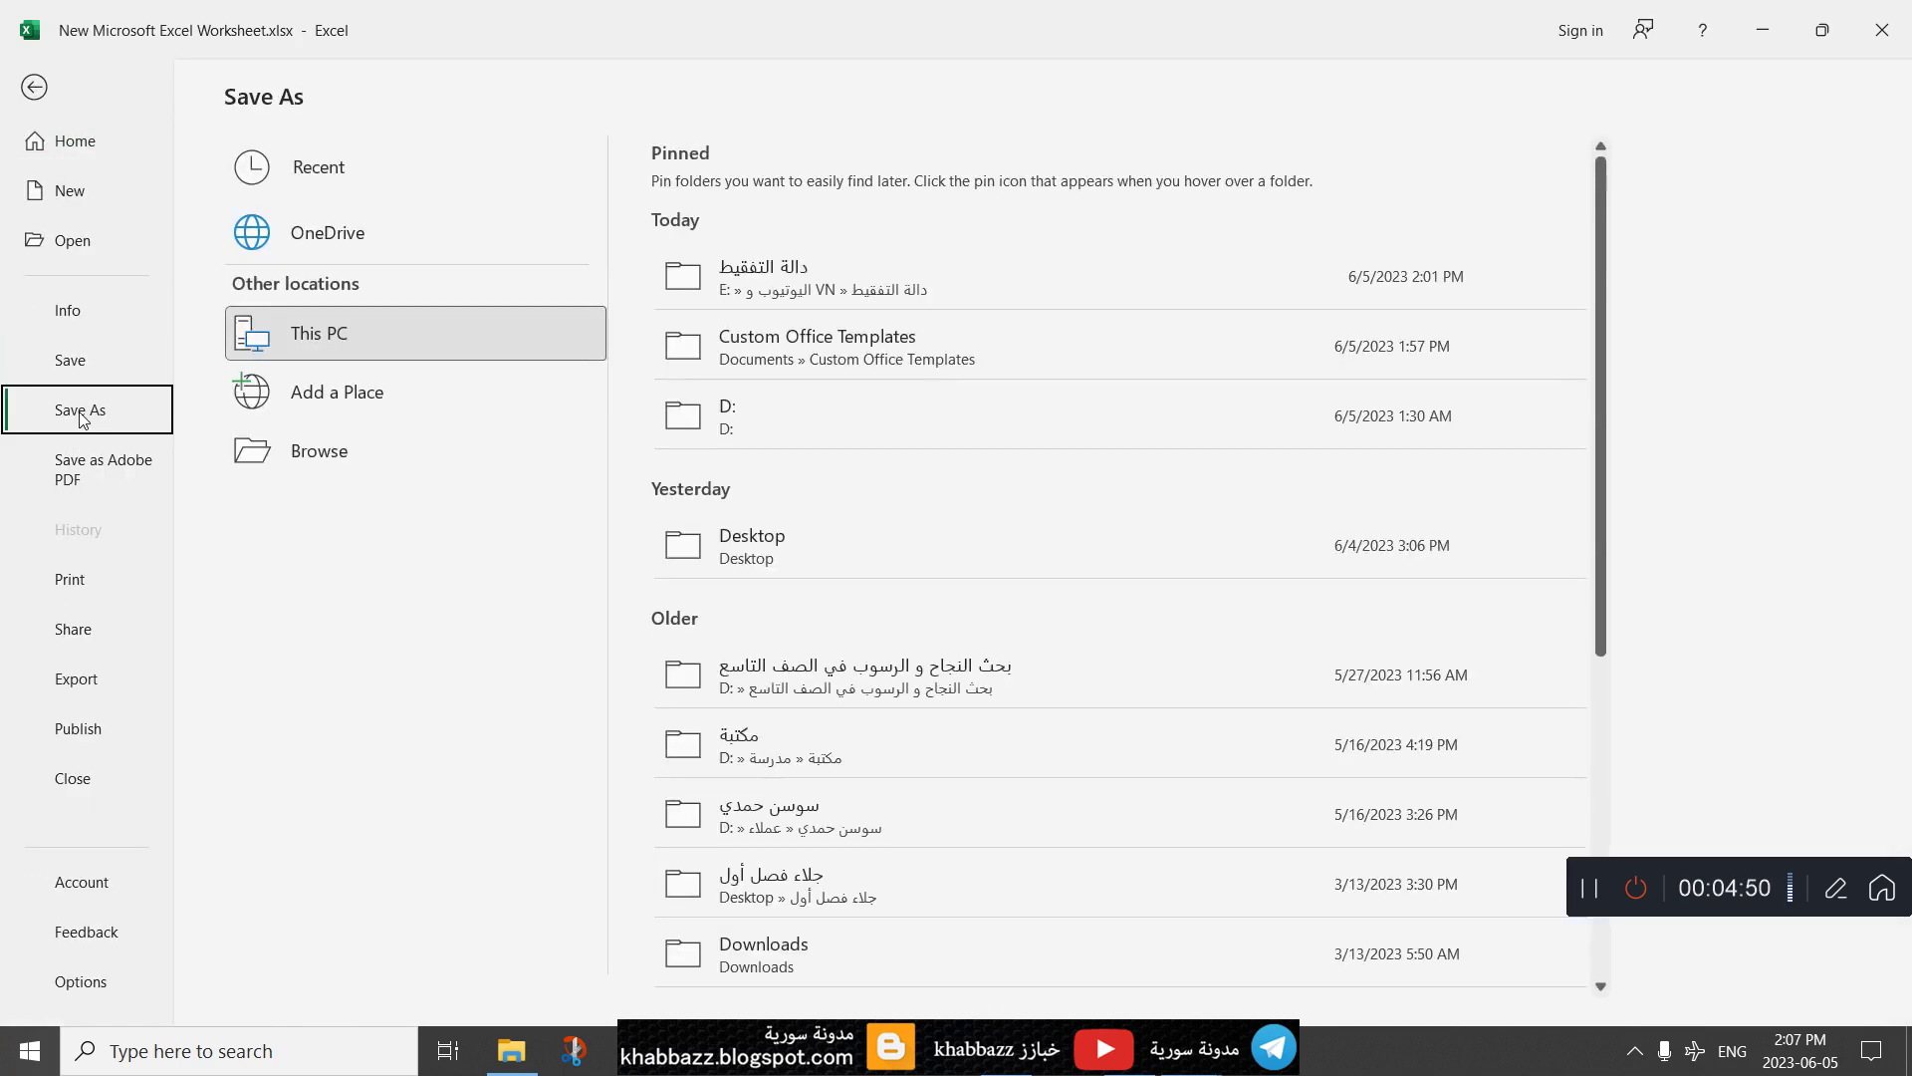
left_click(712, 288)
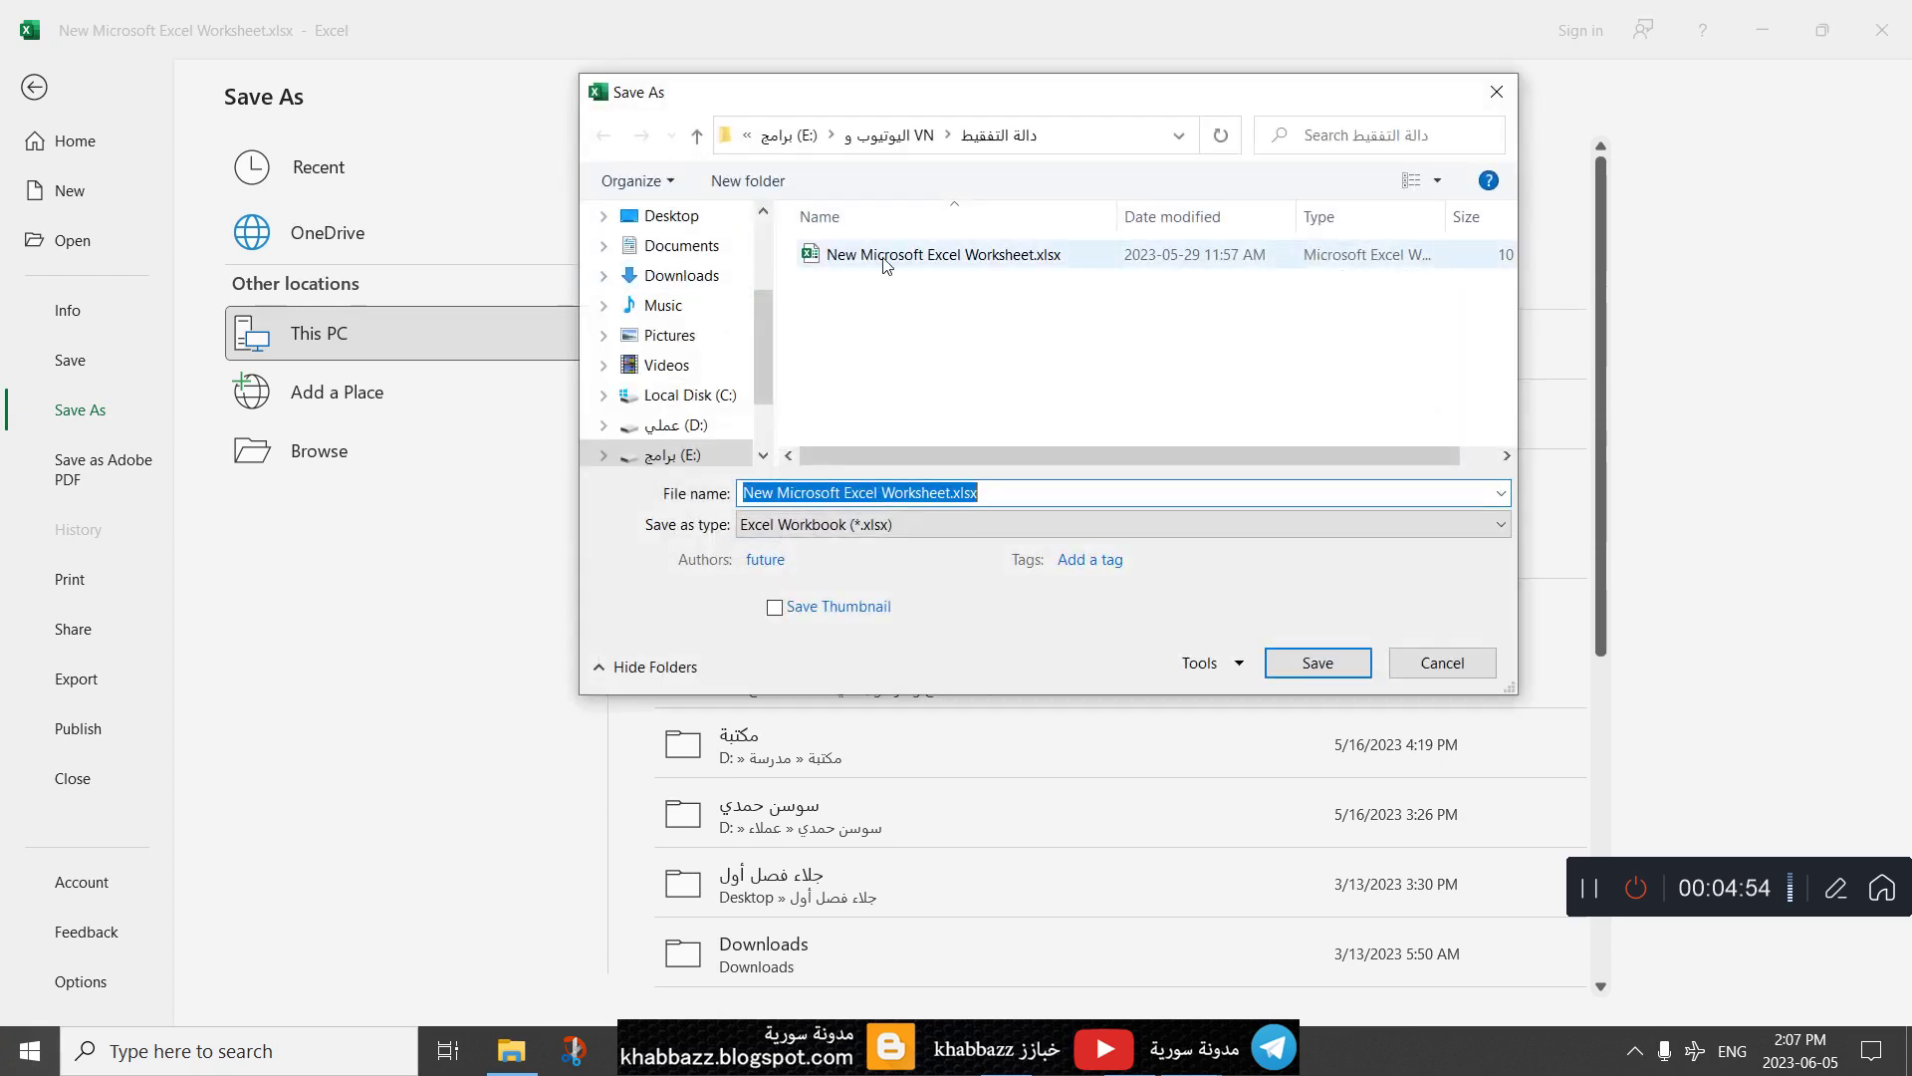
left_click(921, 267)
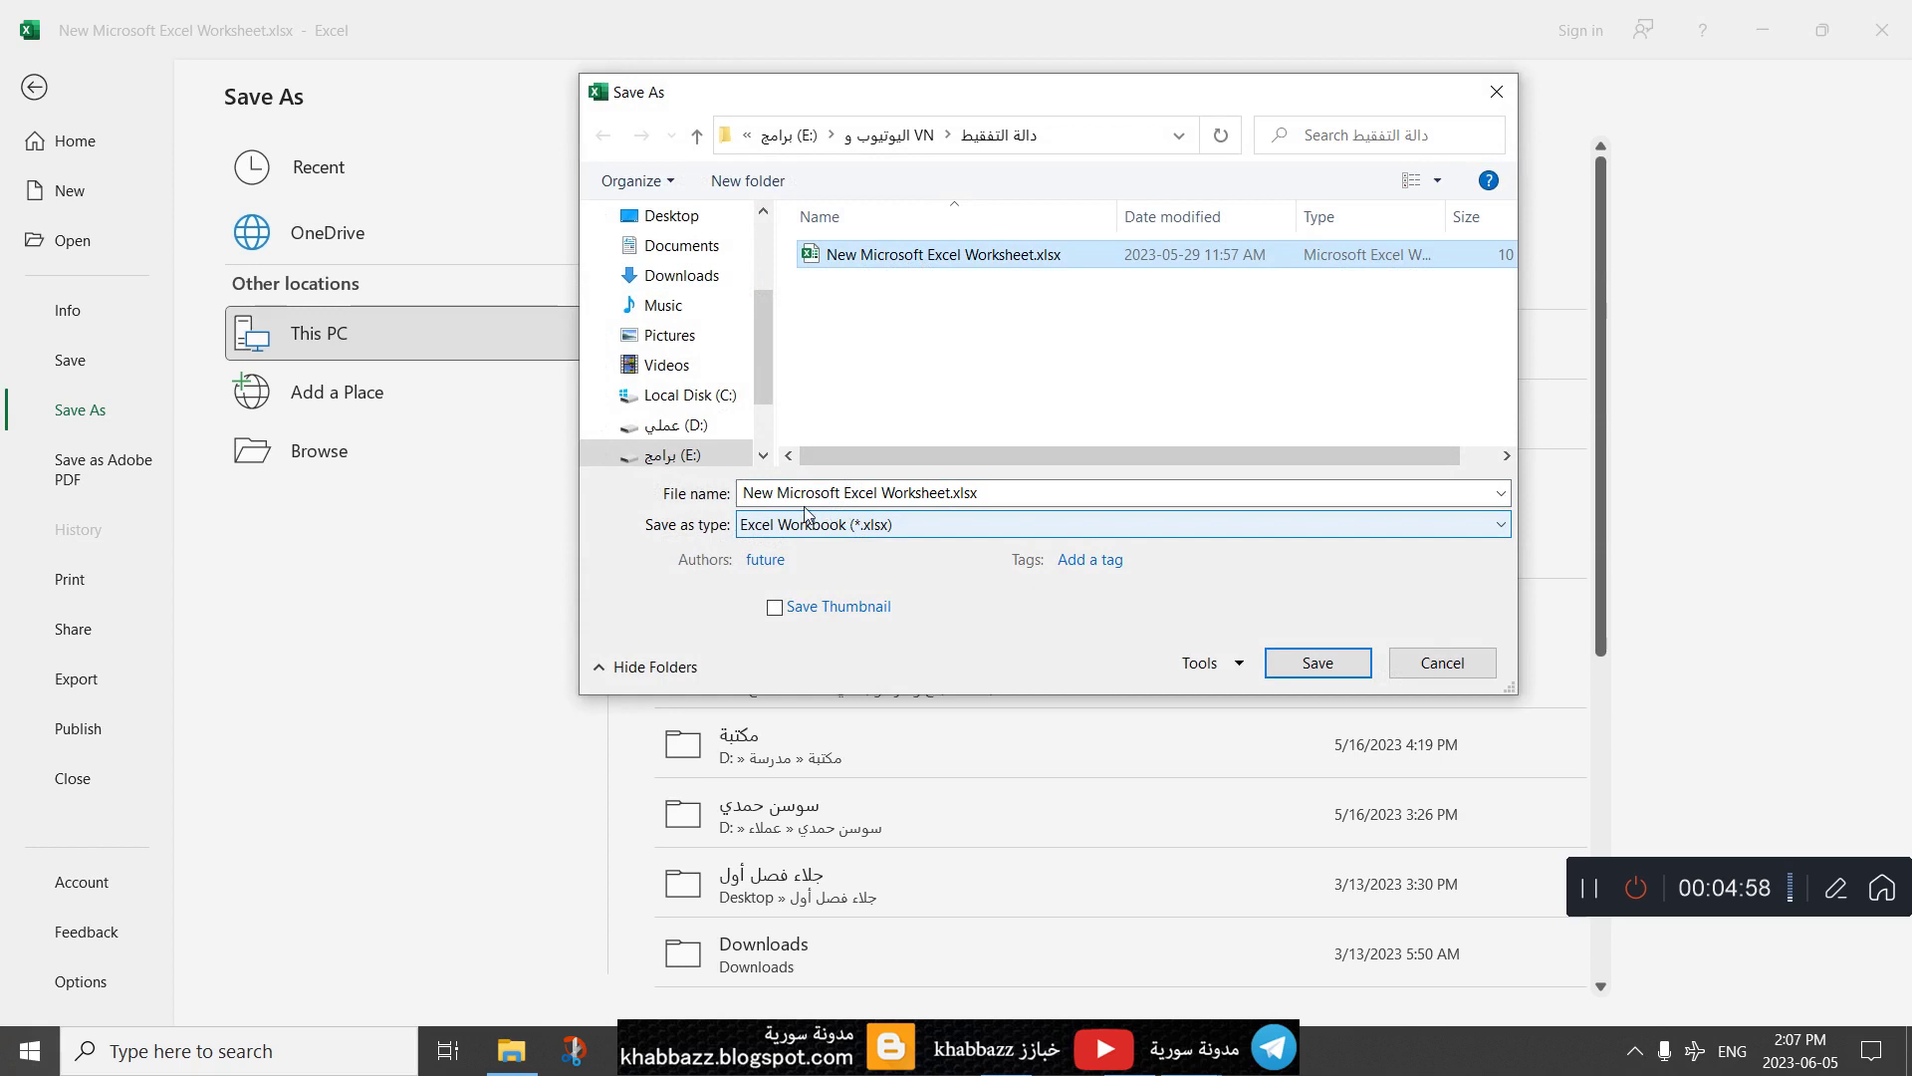
left_click(886, 528)
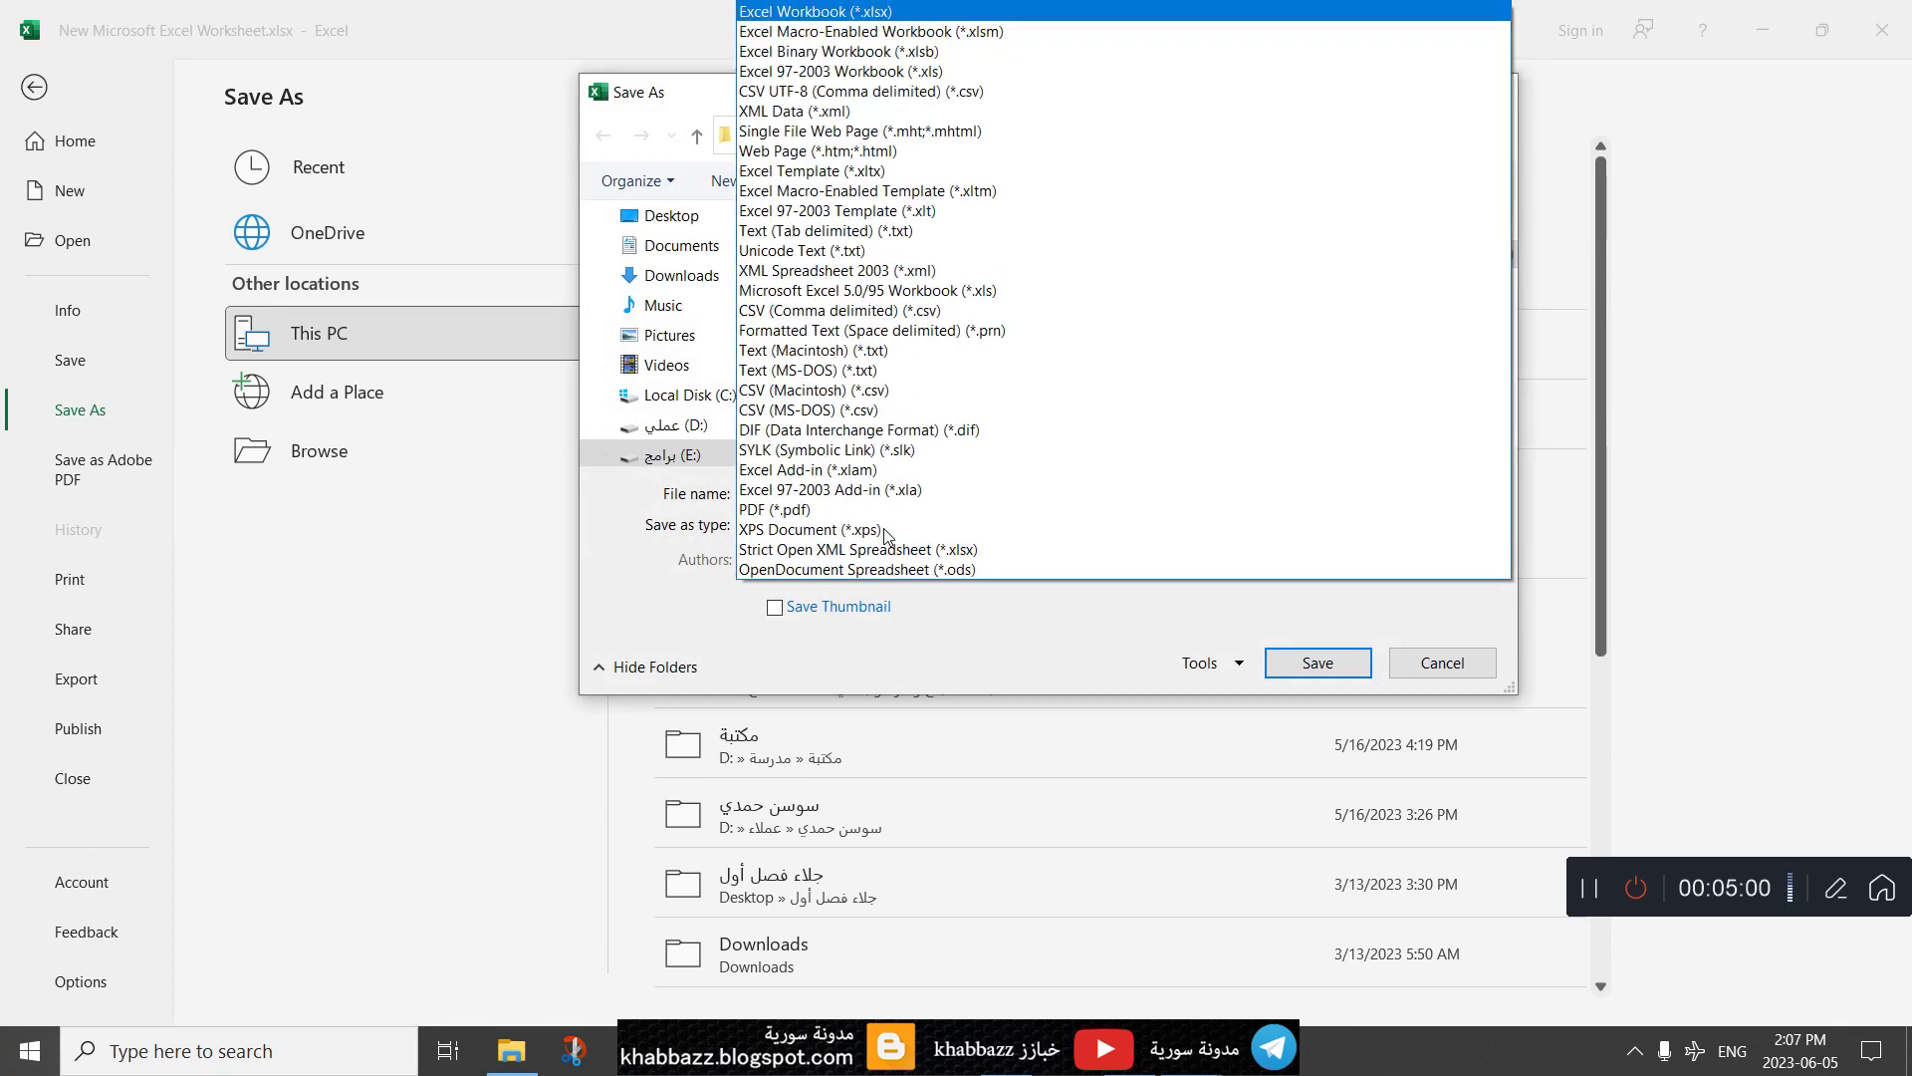
left_click(868, 192)
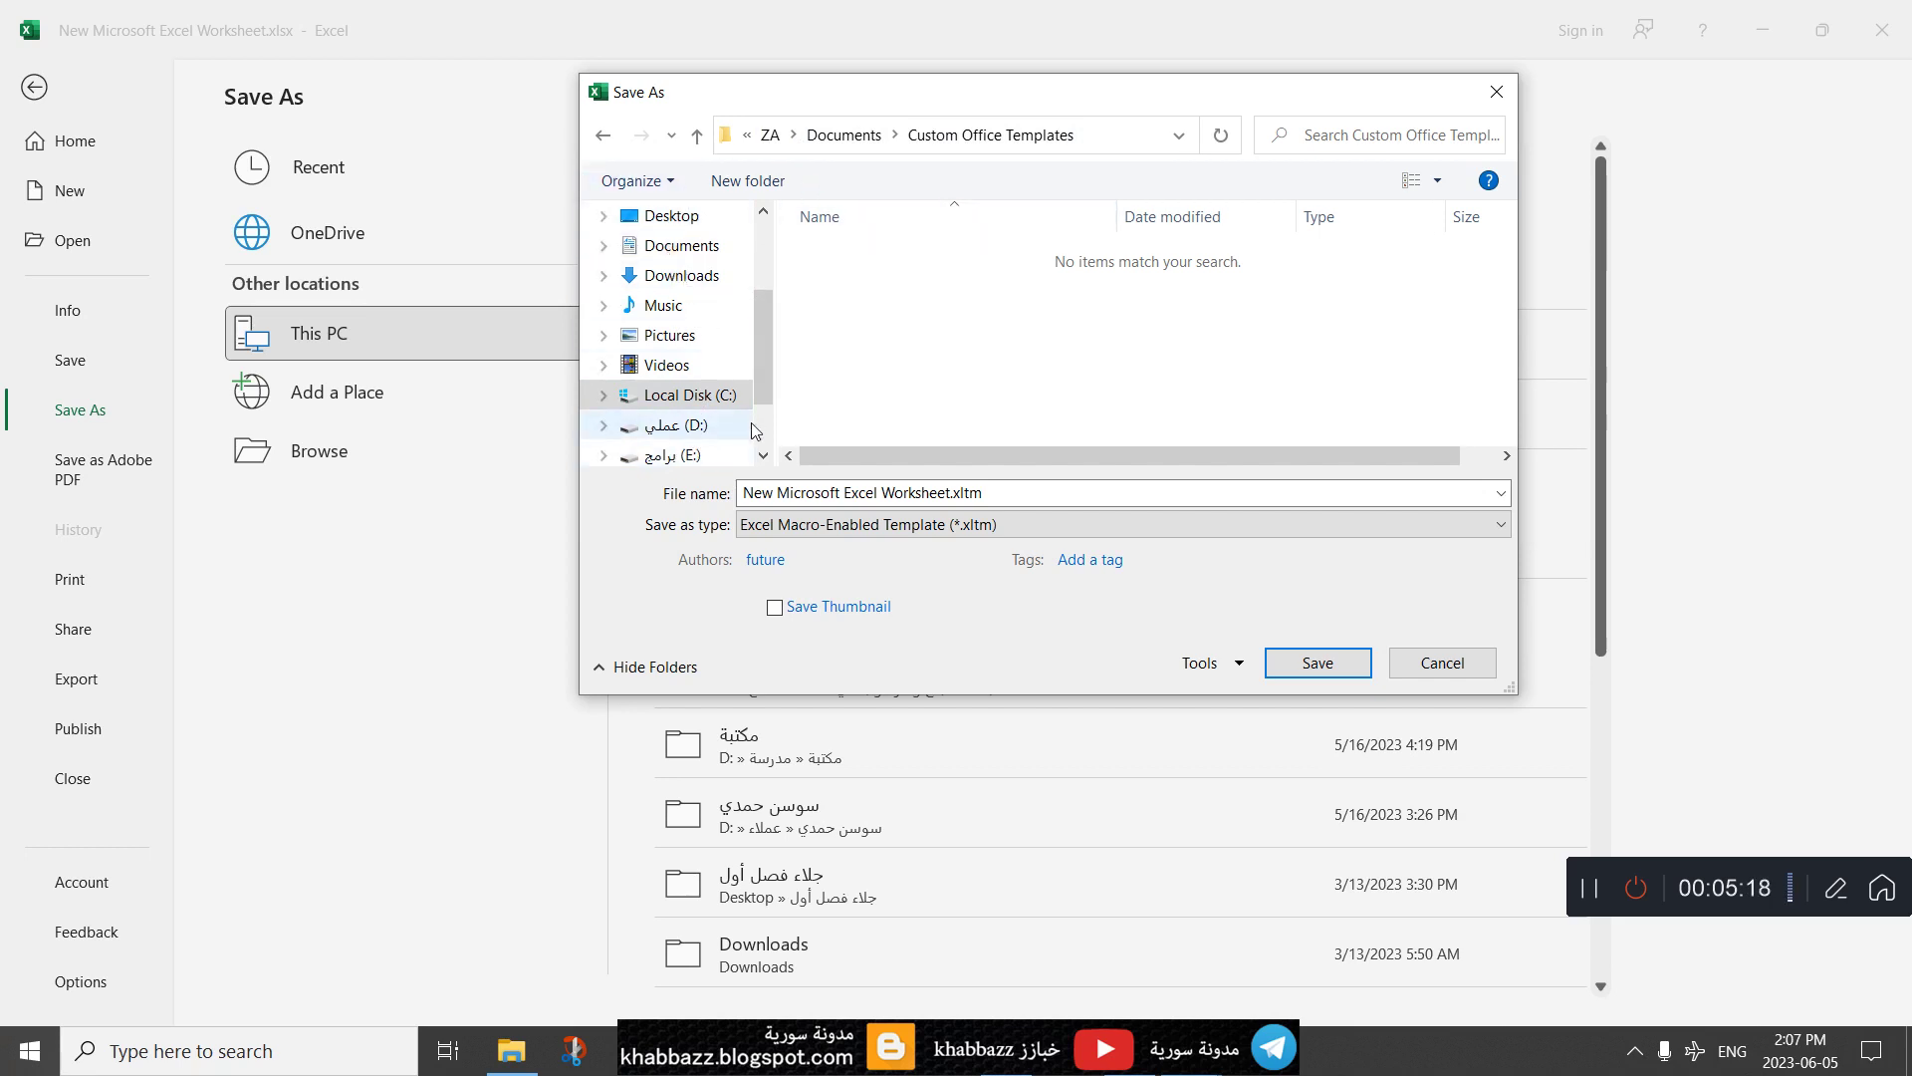
left_click(672, 227)
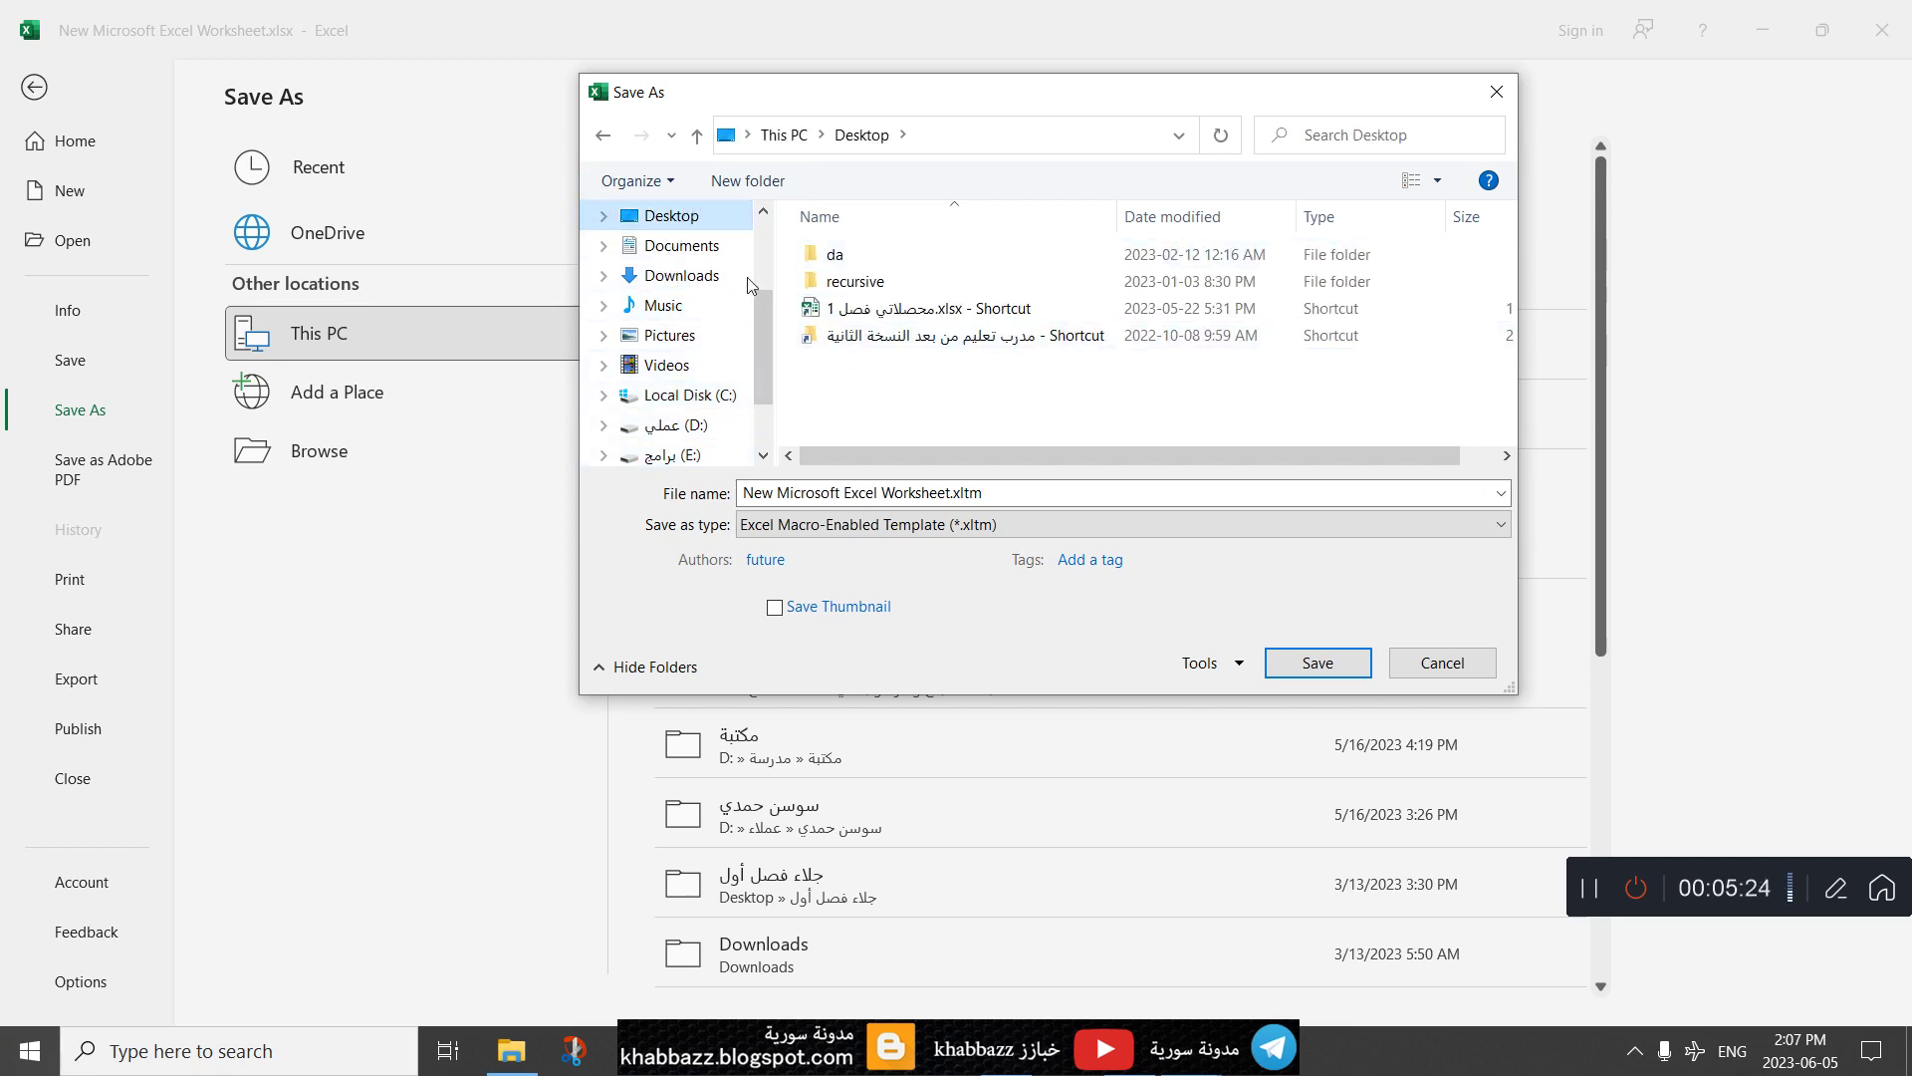
left_click(805, 526)
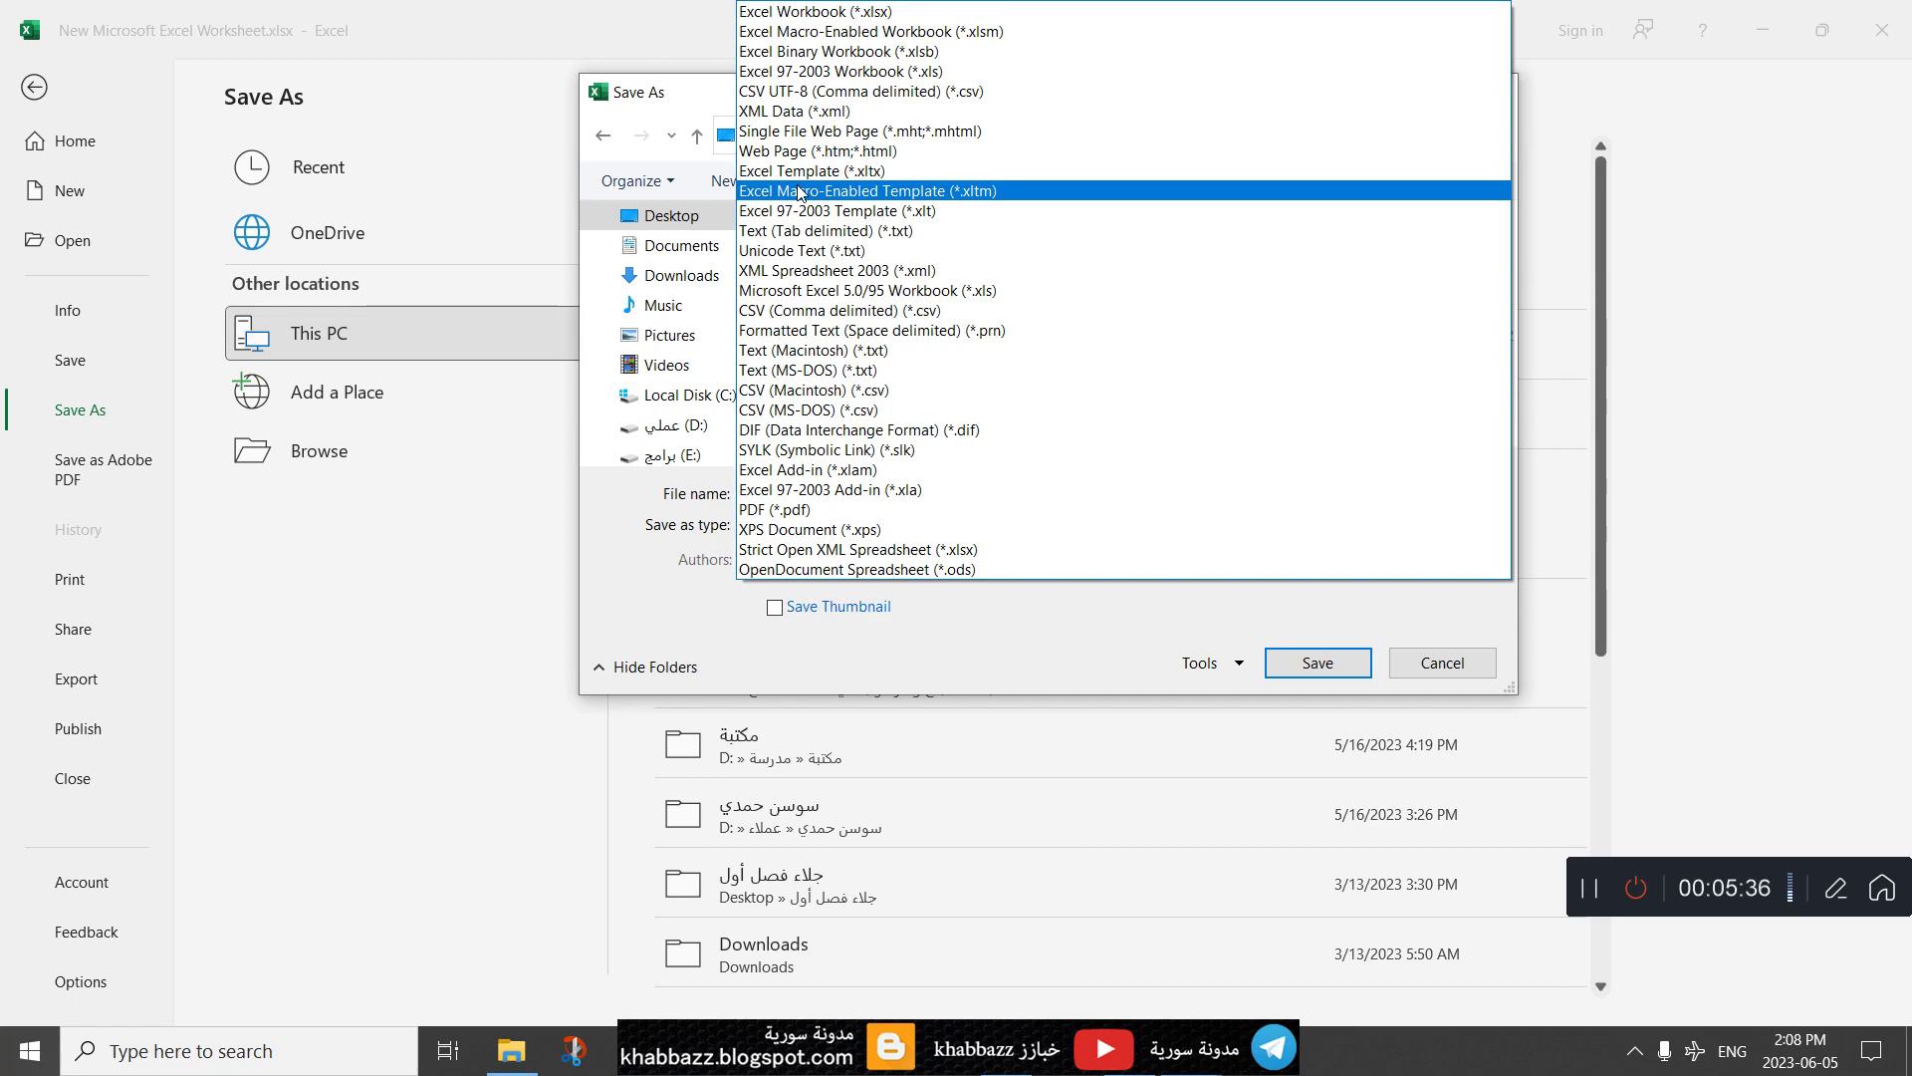
left_click(800, 192)
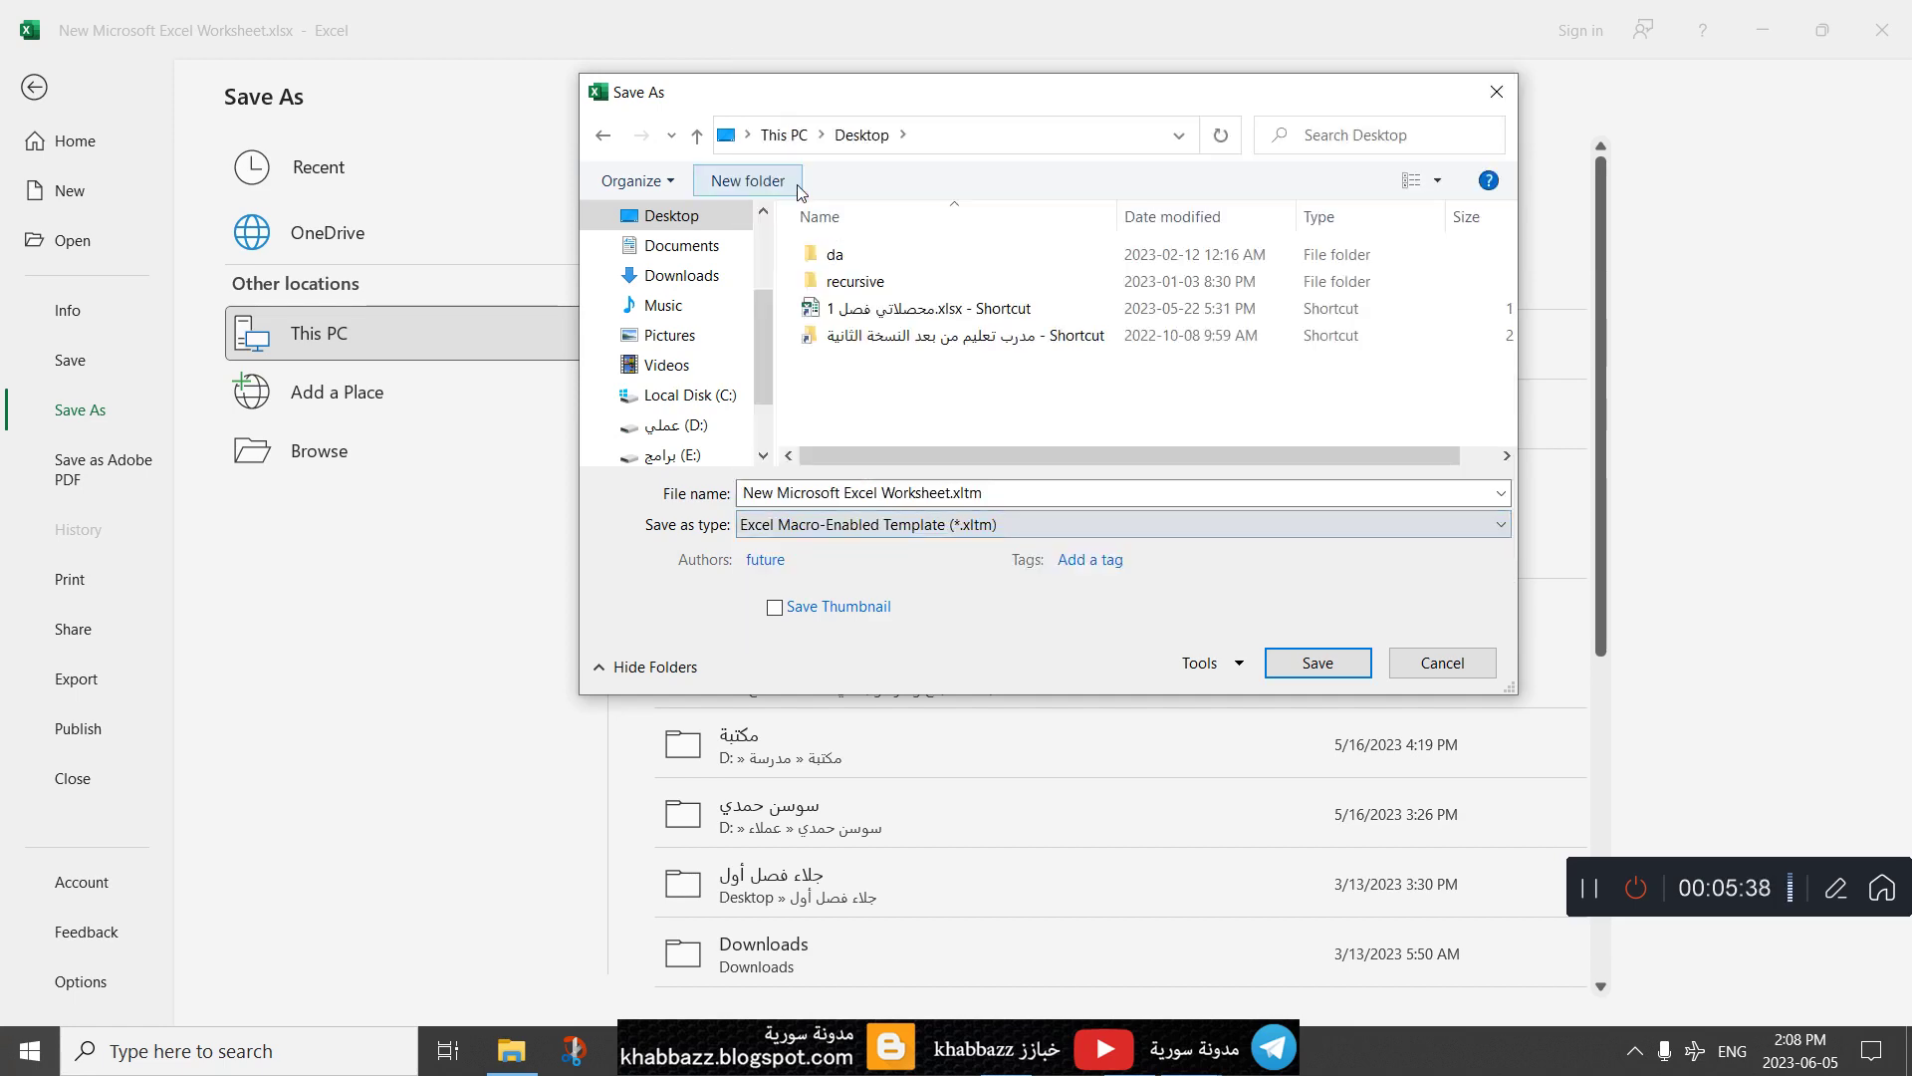
left_click(1333, 672)
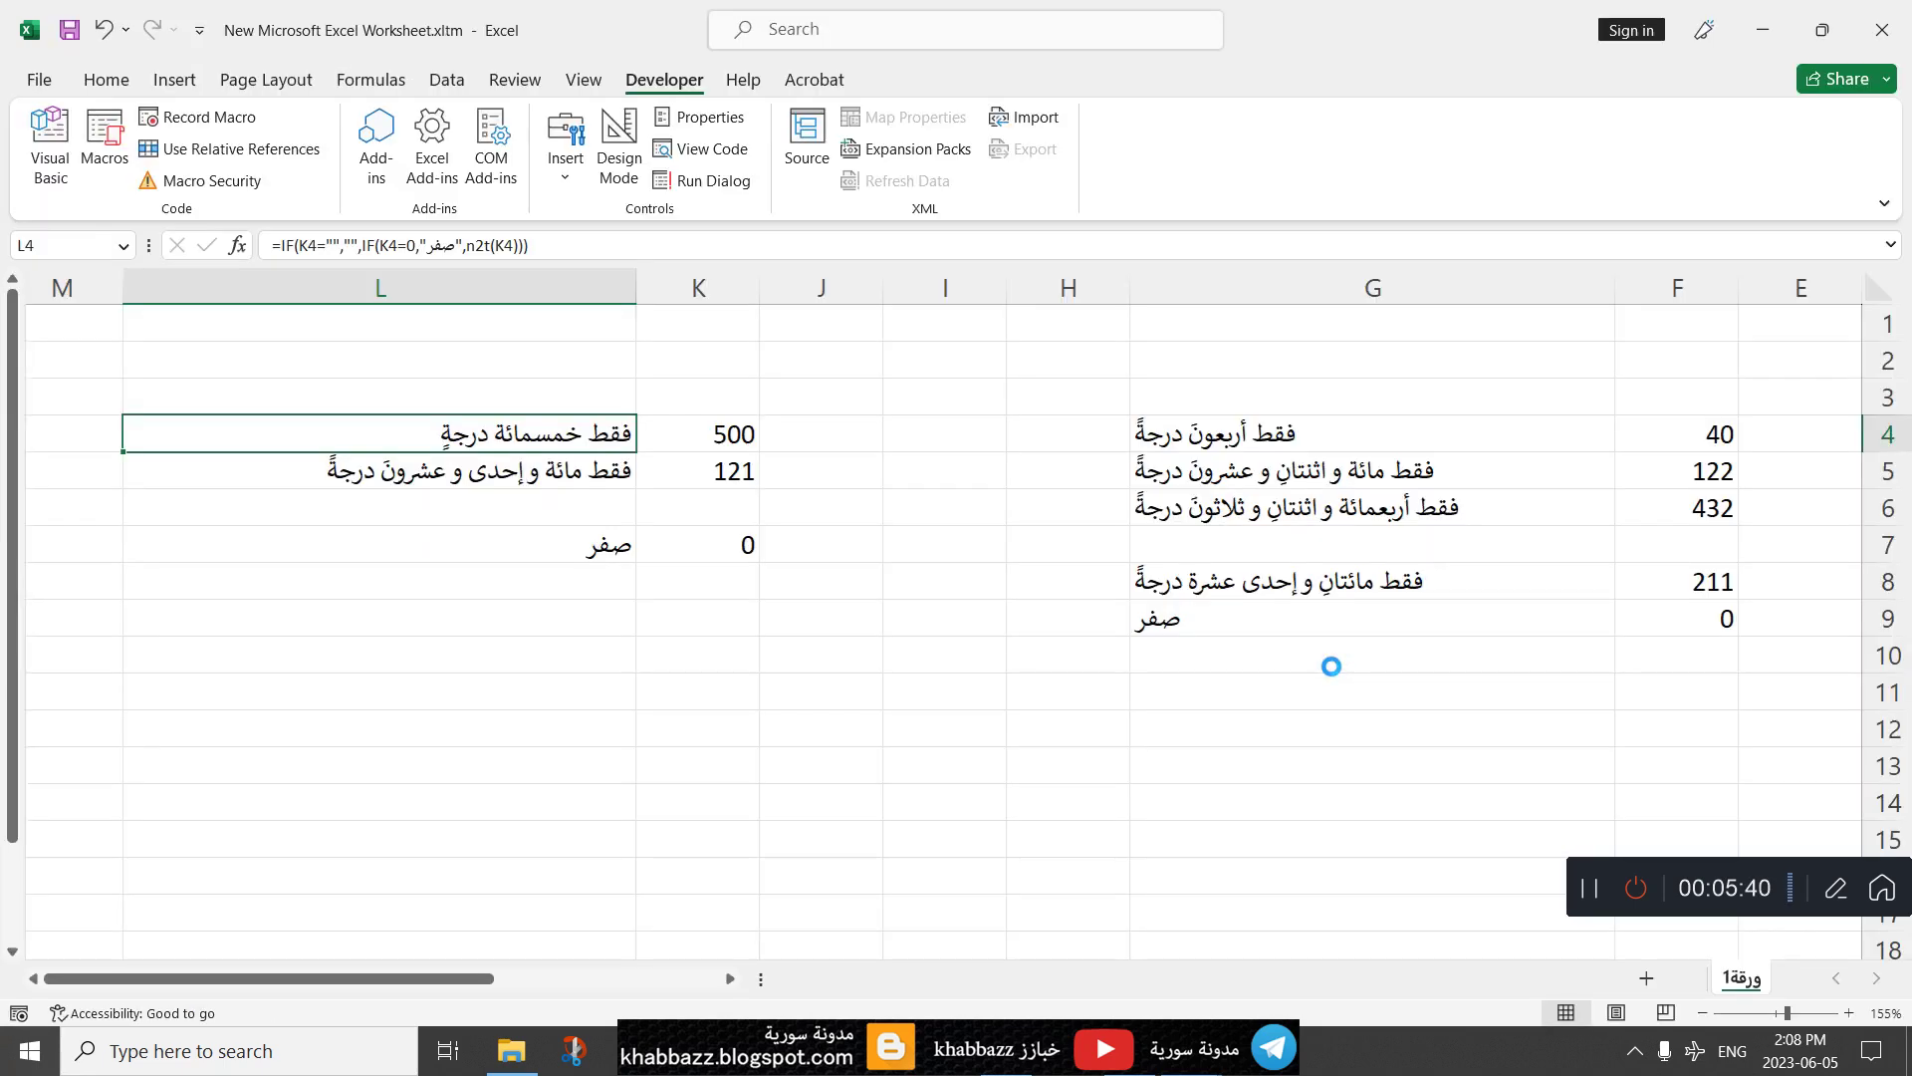
Step: Minimize the open windows and move the New Microsoft Excel Worksheet.xltm icon to the desktop's top row, keeping its name
left_click(1776, 12)
left_click(1777, 12)
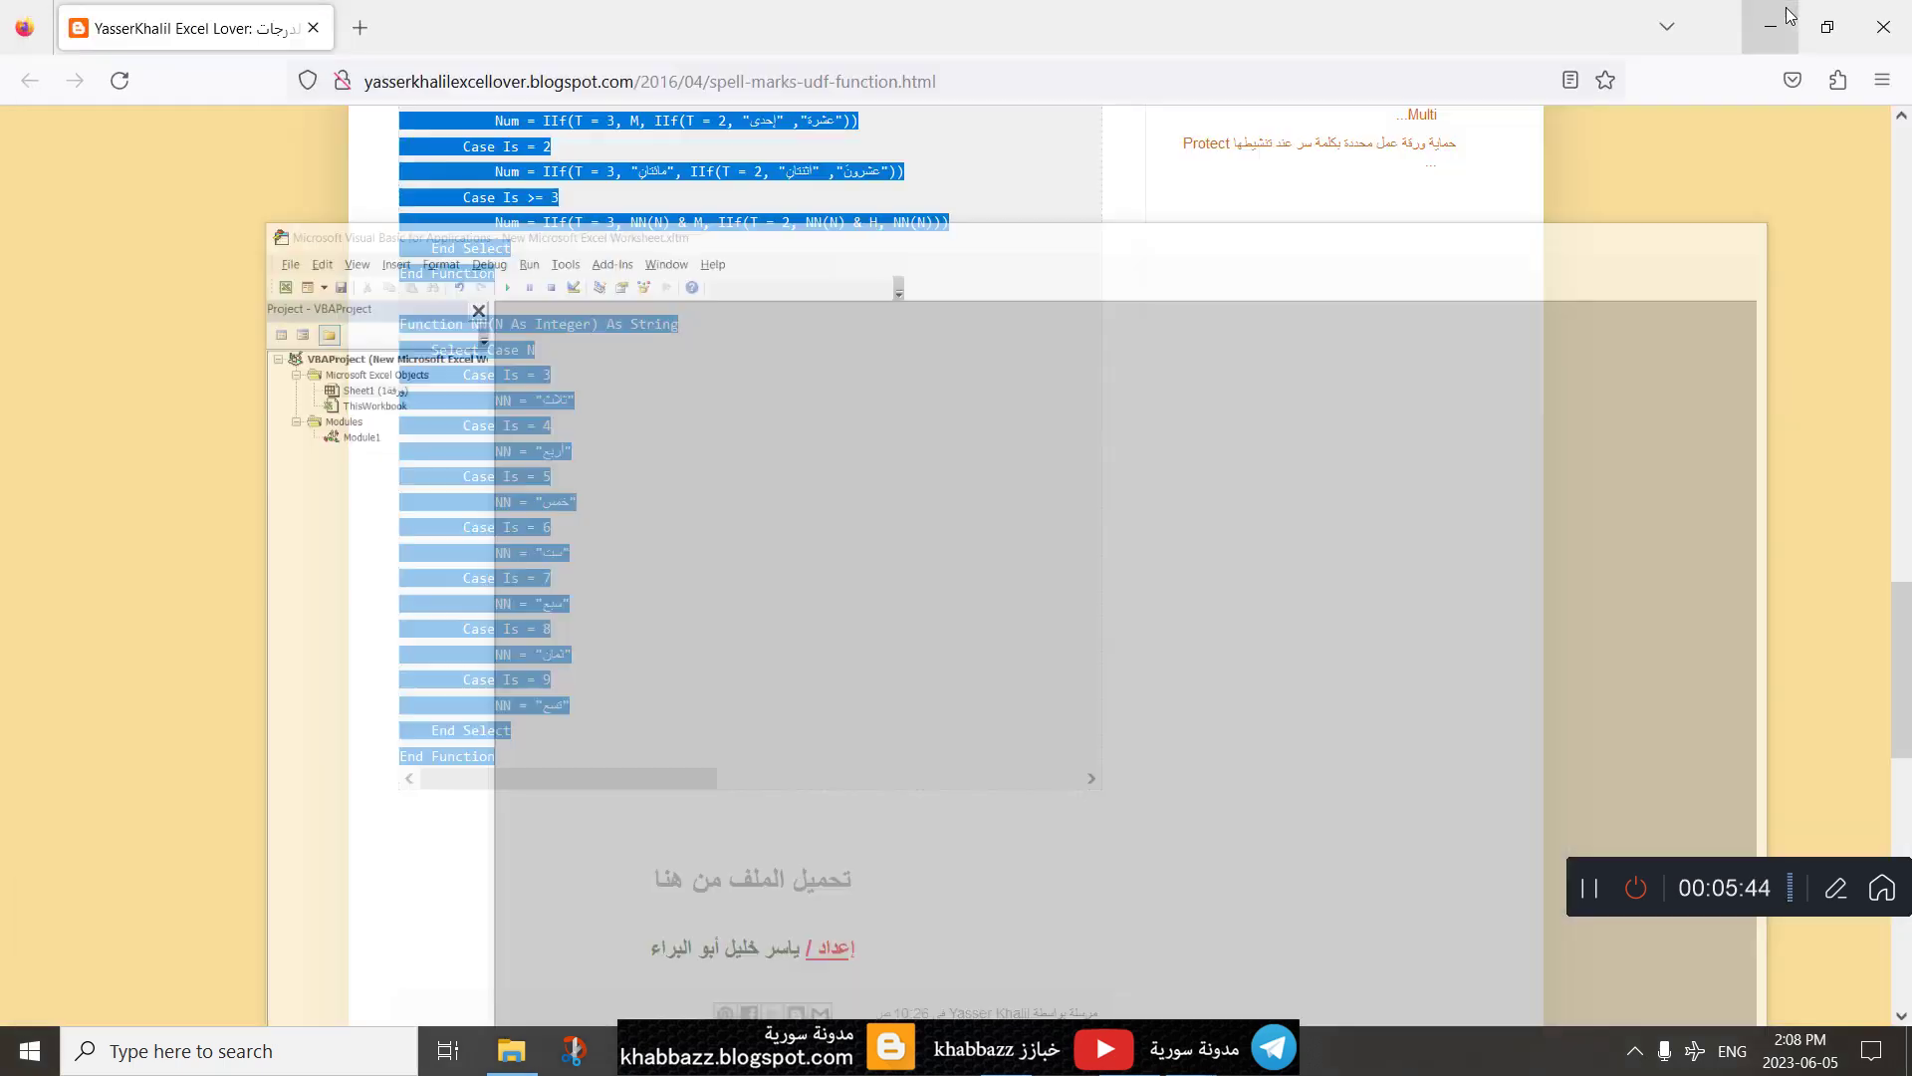
left_click(1788, 13)
left_click(1788, 14)
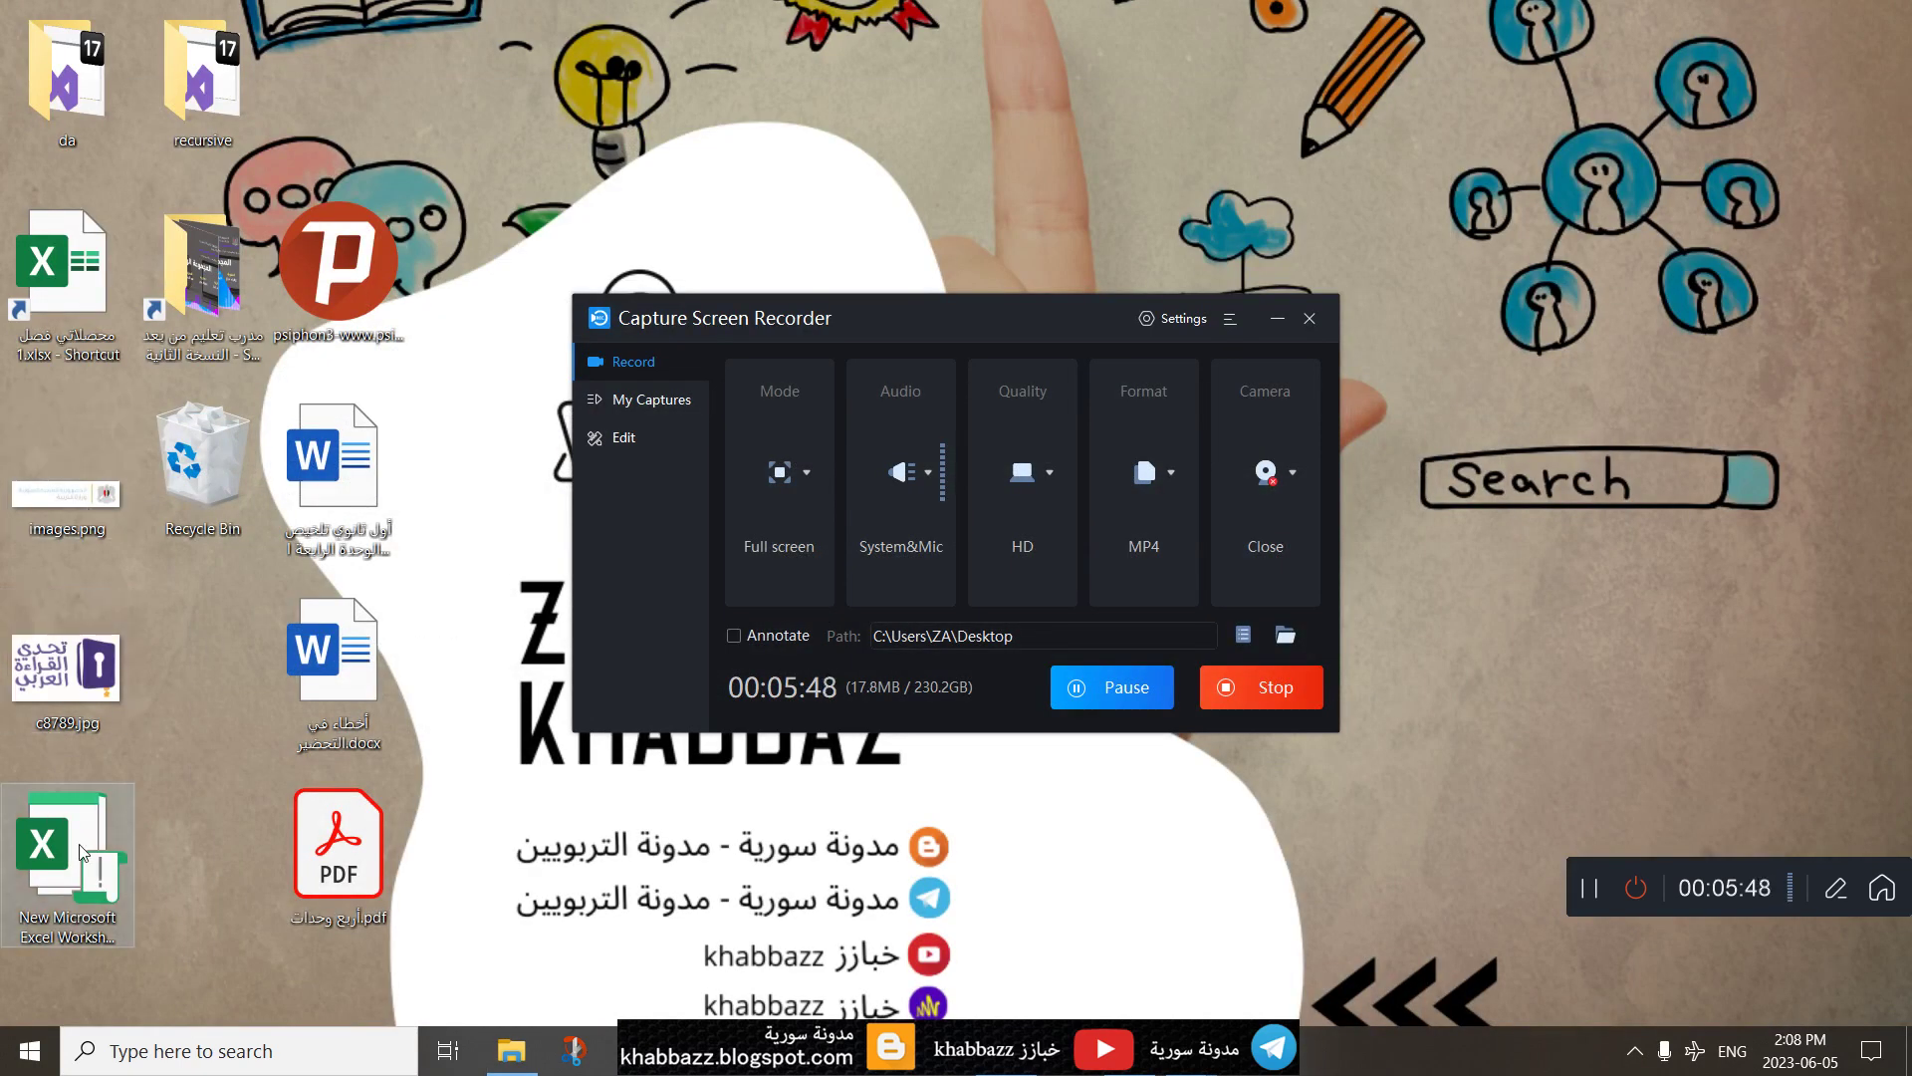
left_click_drag(66, 856, 202, 281)
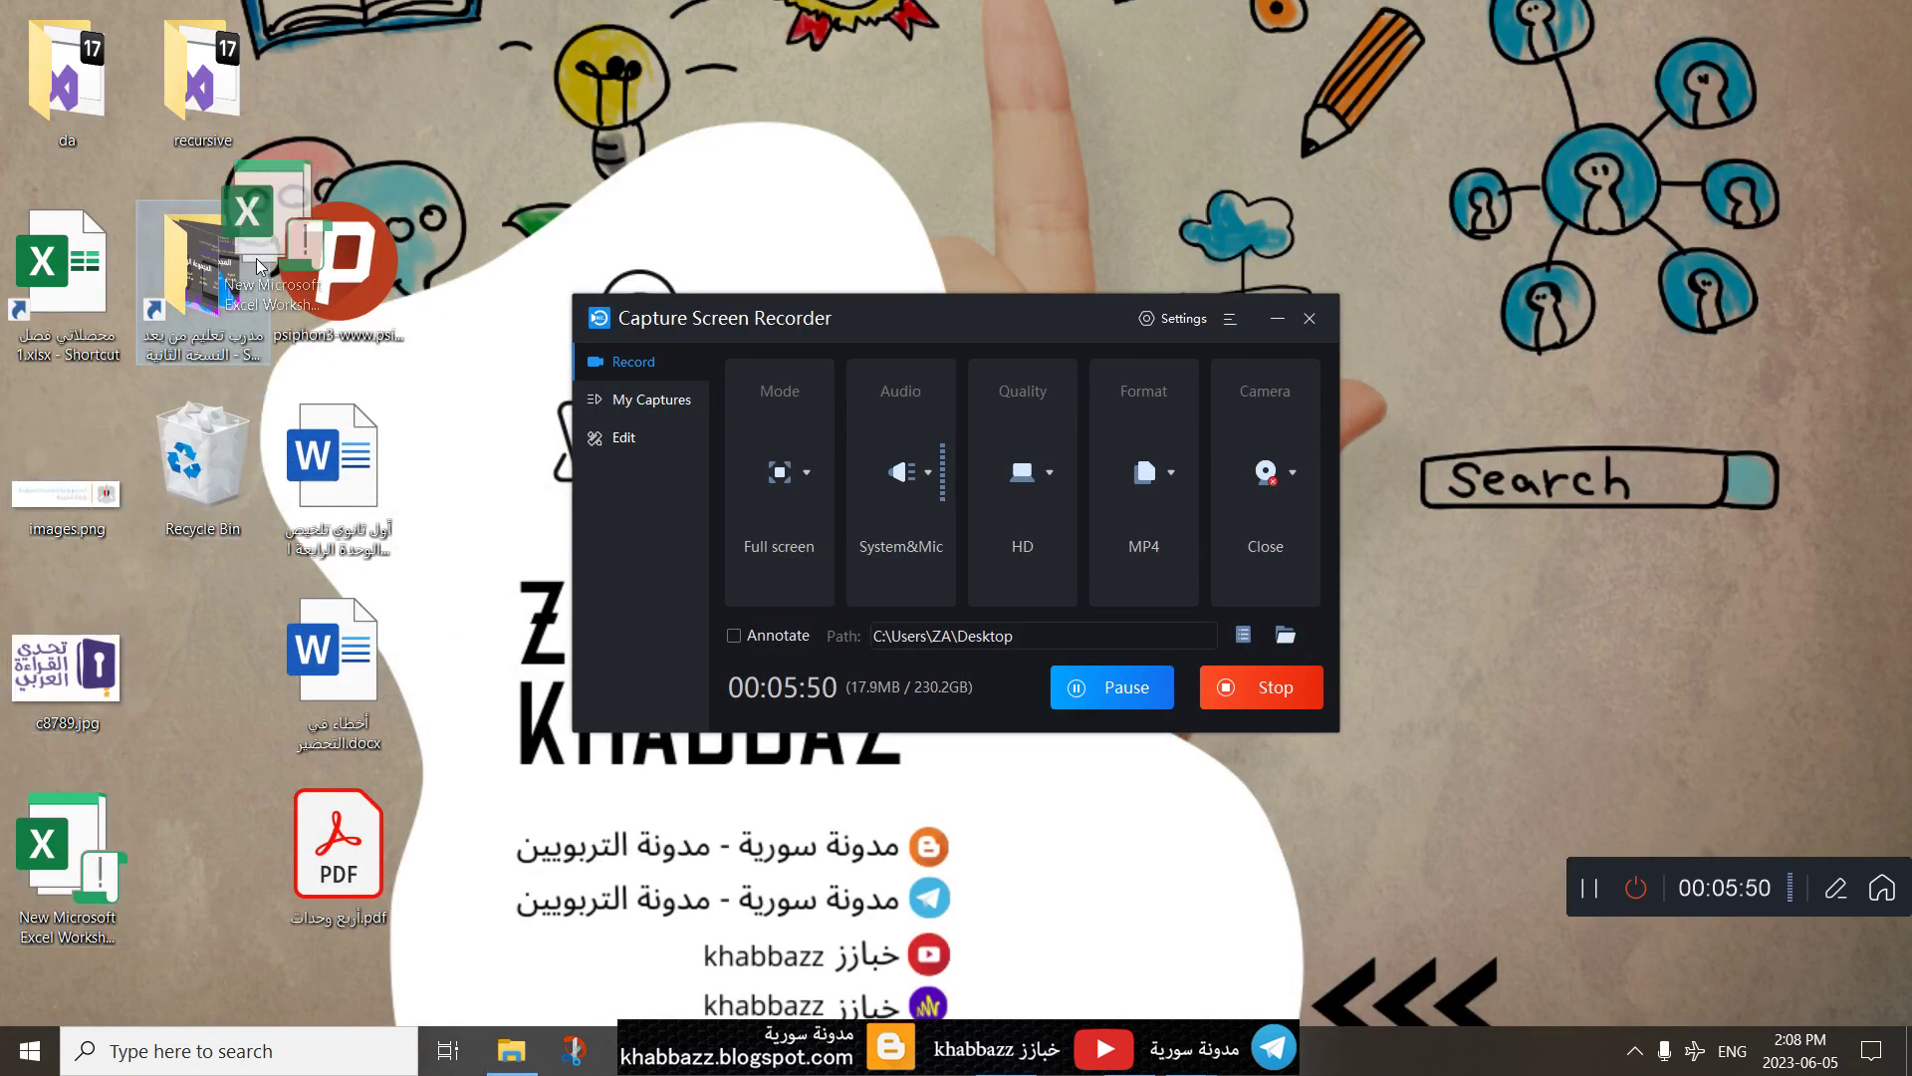
left_click_drag(244, 511, 488, 100)
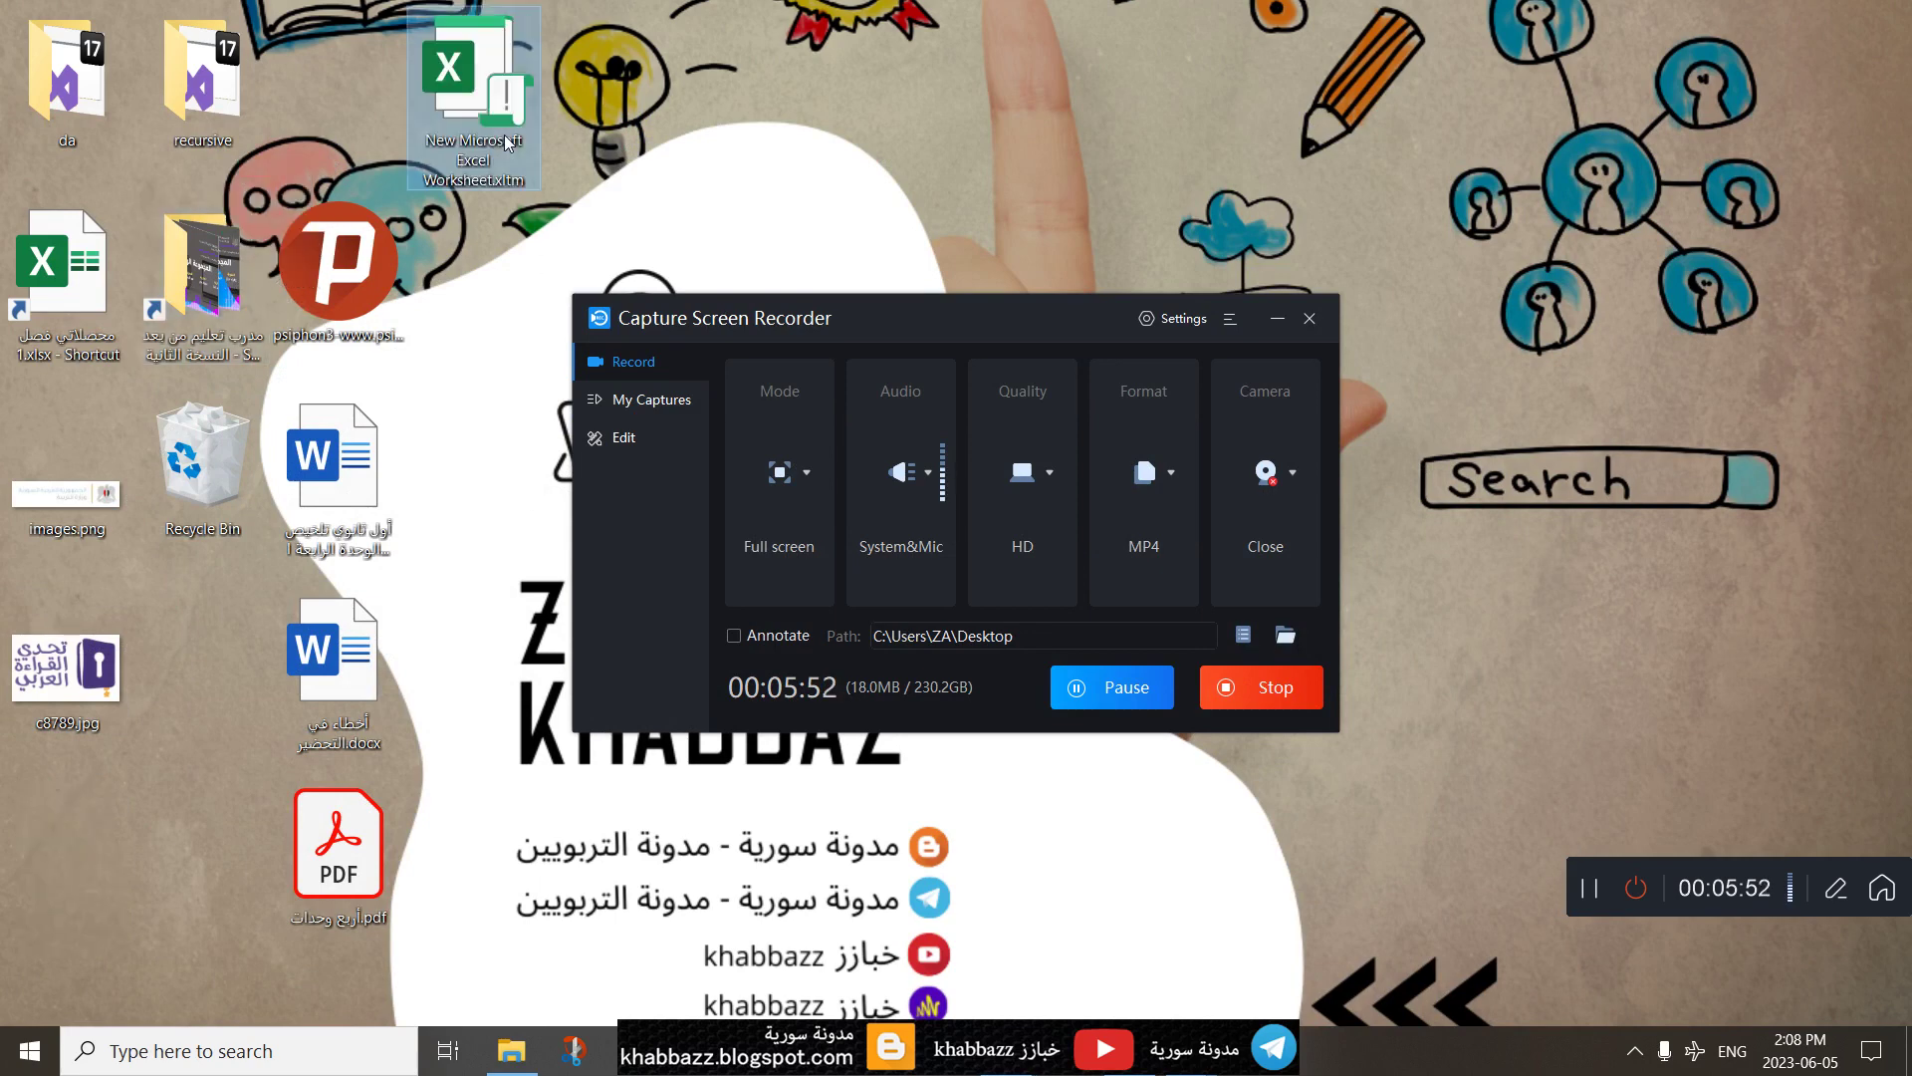
key("F2")
key("Return")
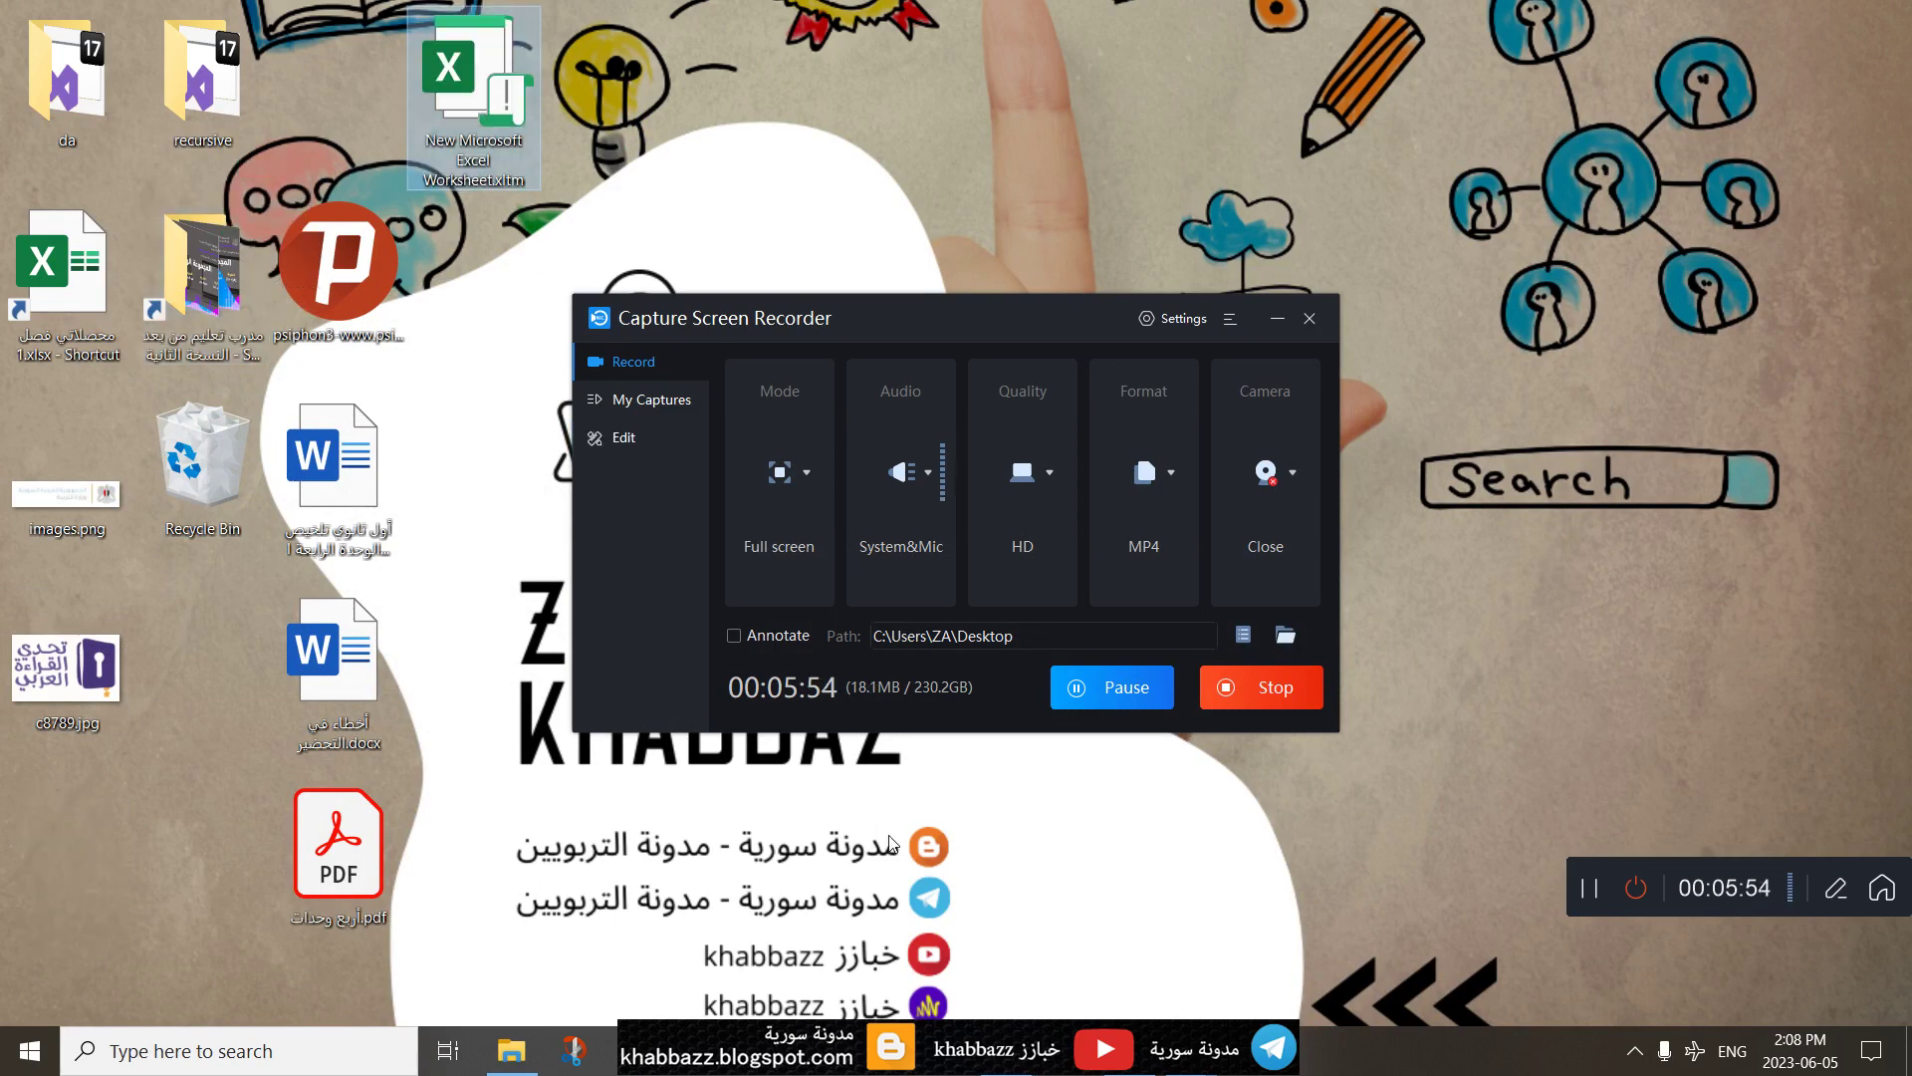
Step: Return to the workbook and save it to the Desktop as a macro-free Excel Workbook (*.xlsx) named z1
mouse_move(1192, 1050)
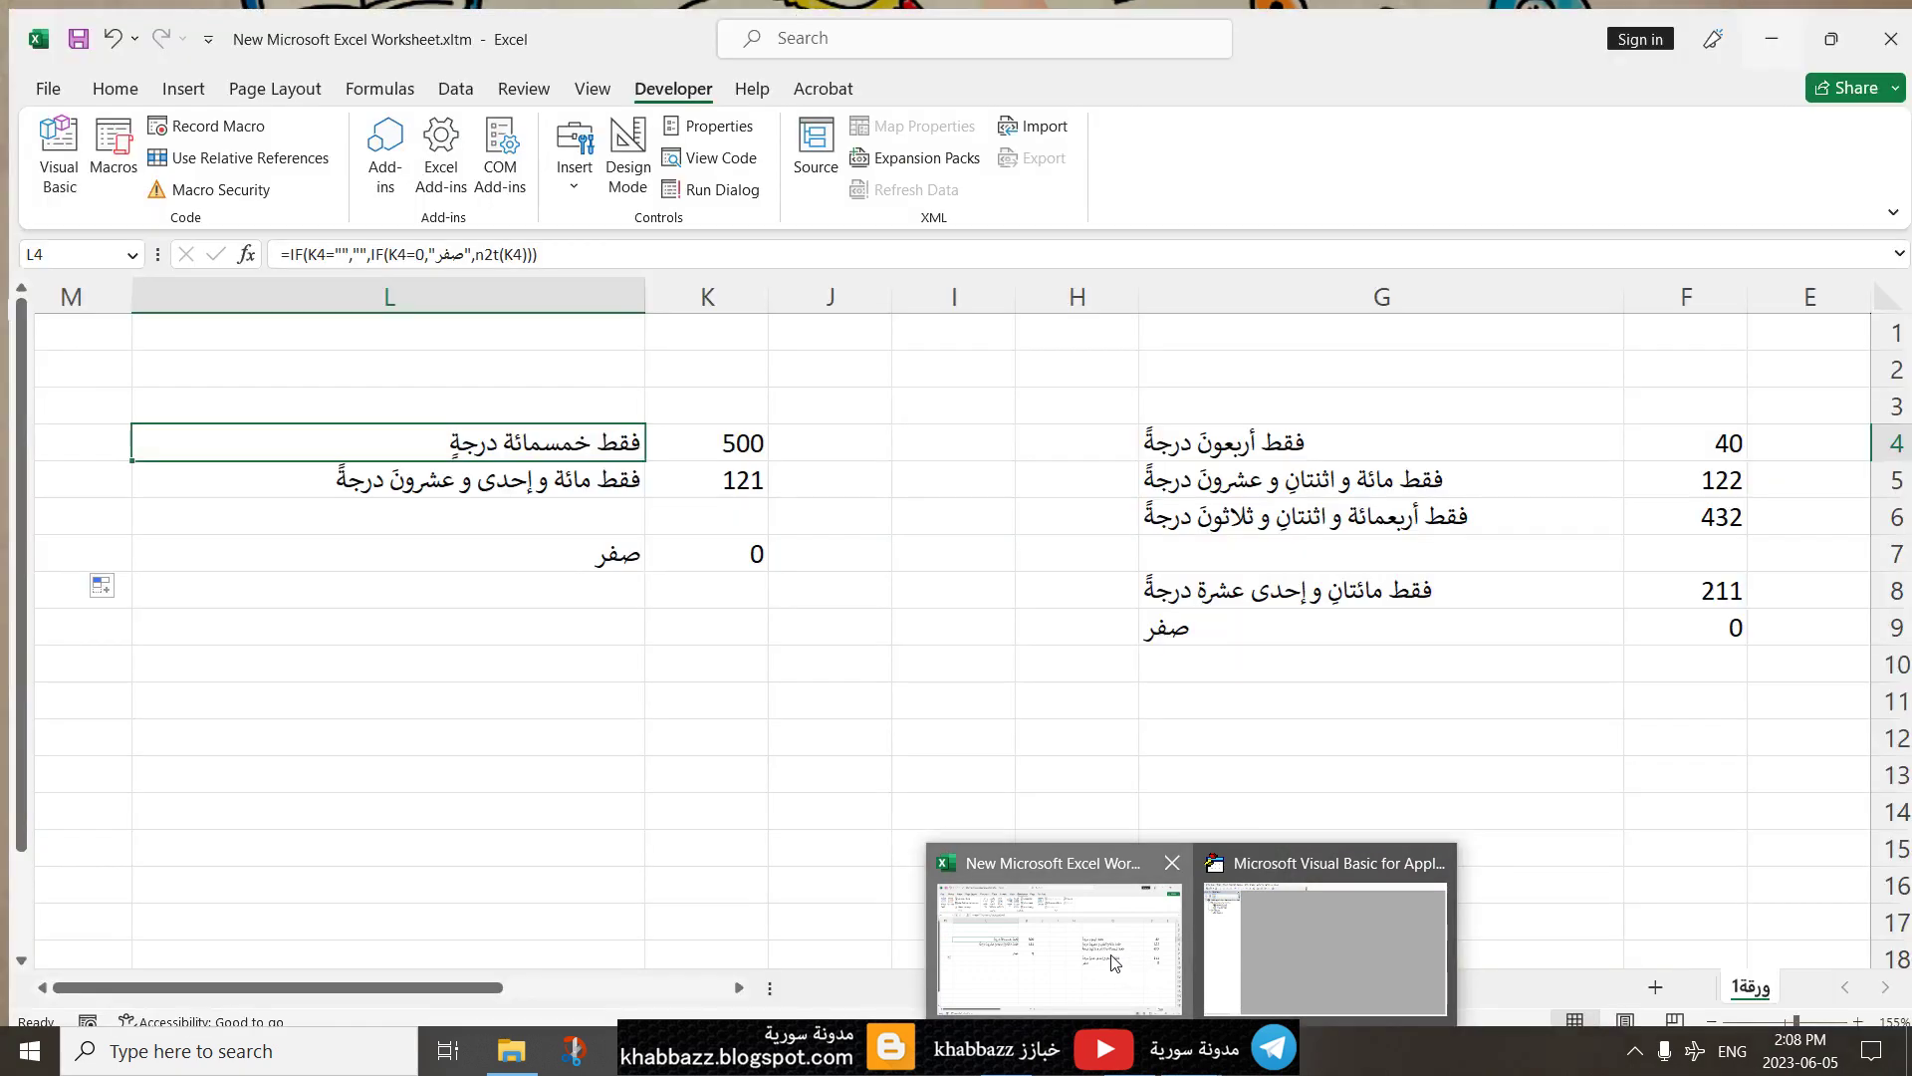
left_click(1112, 961)
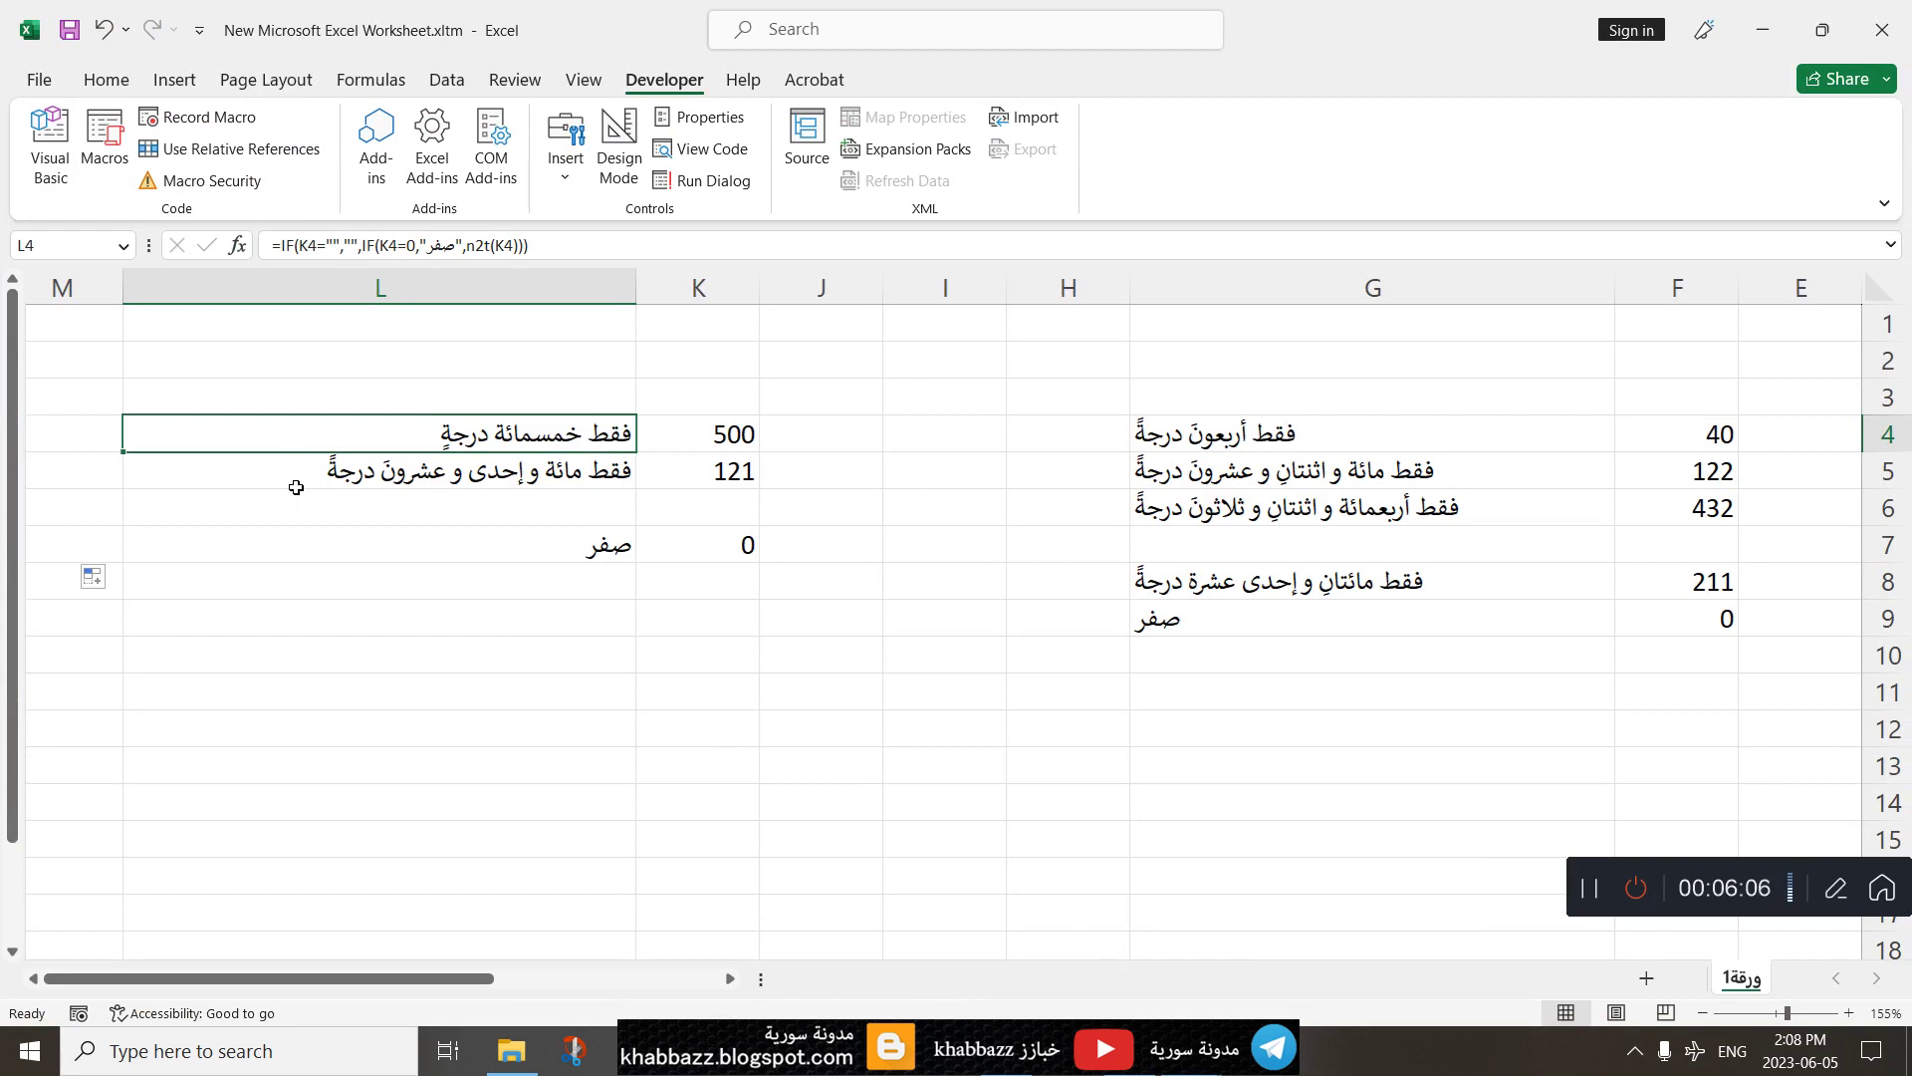
left_click(40, 79)
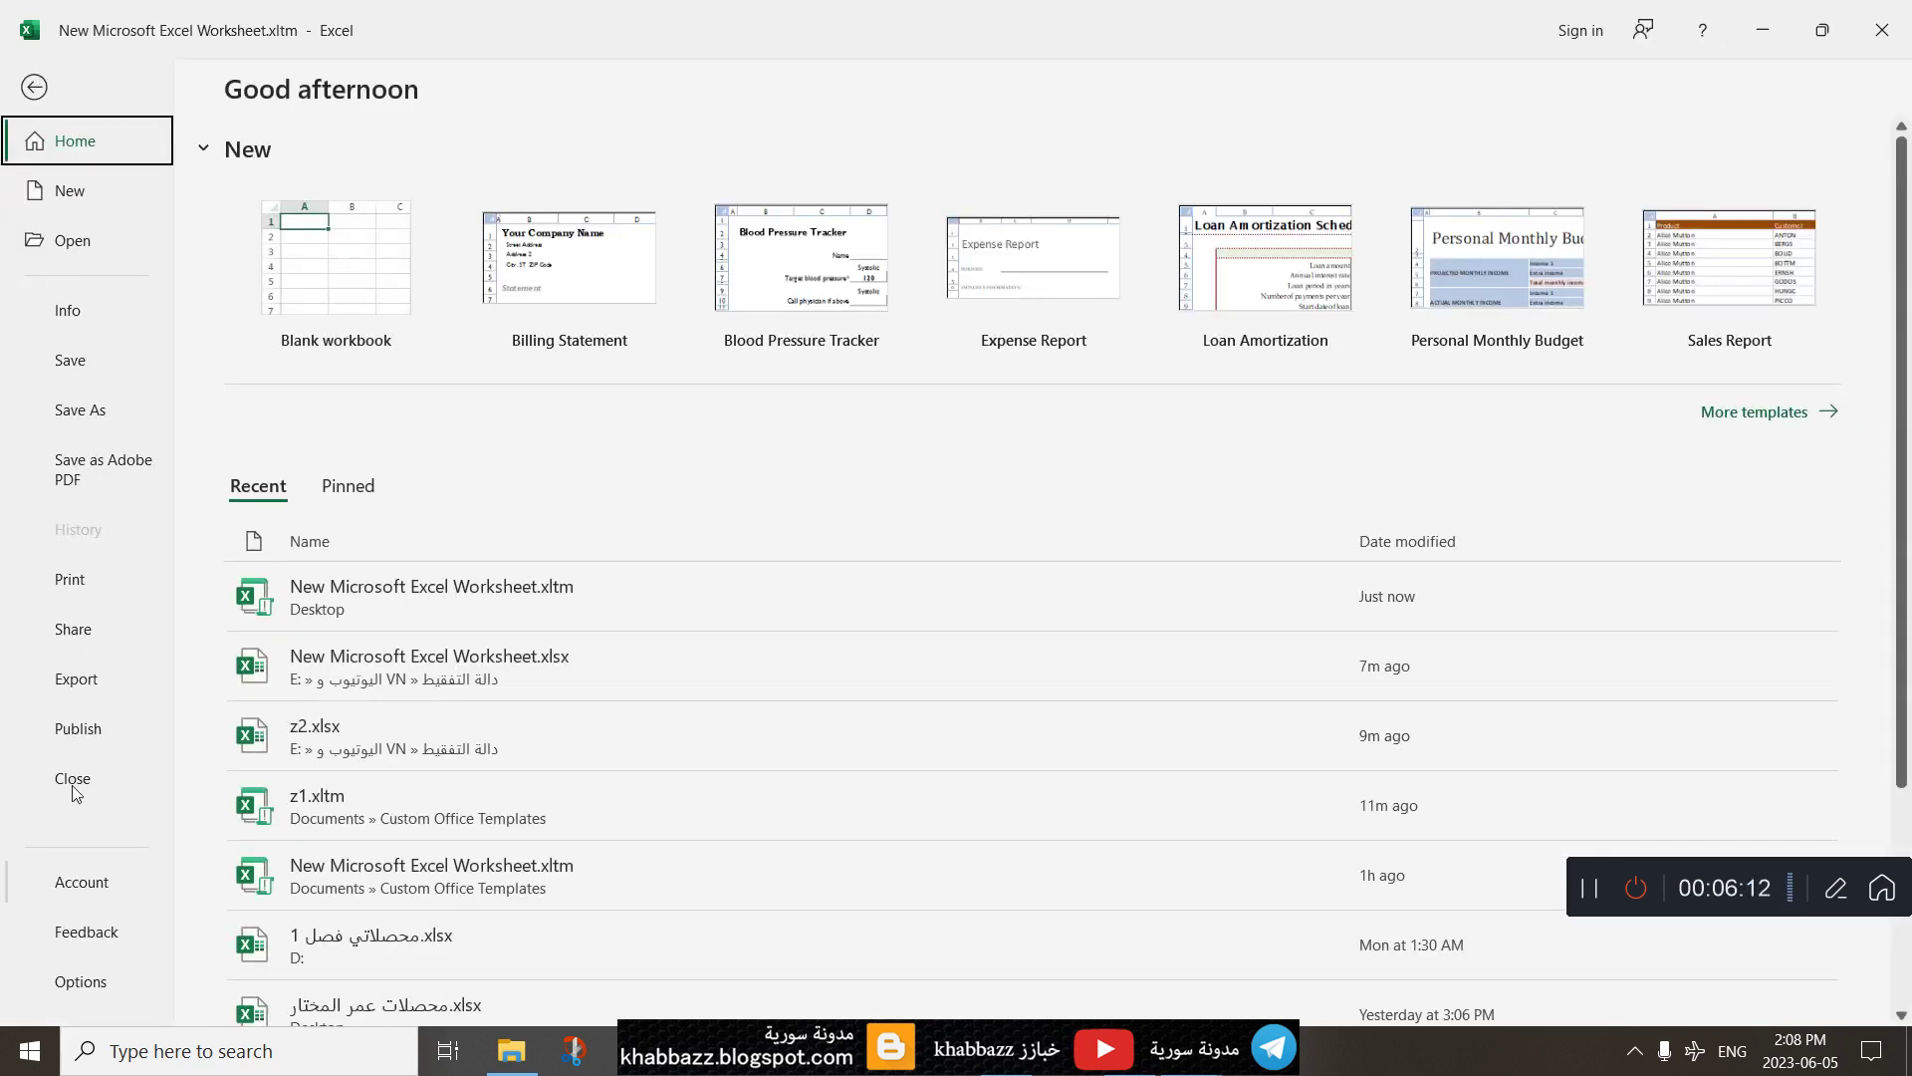
left_click(70, 426)
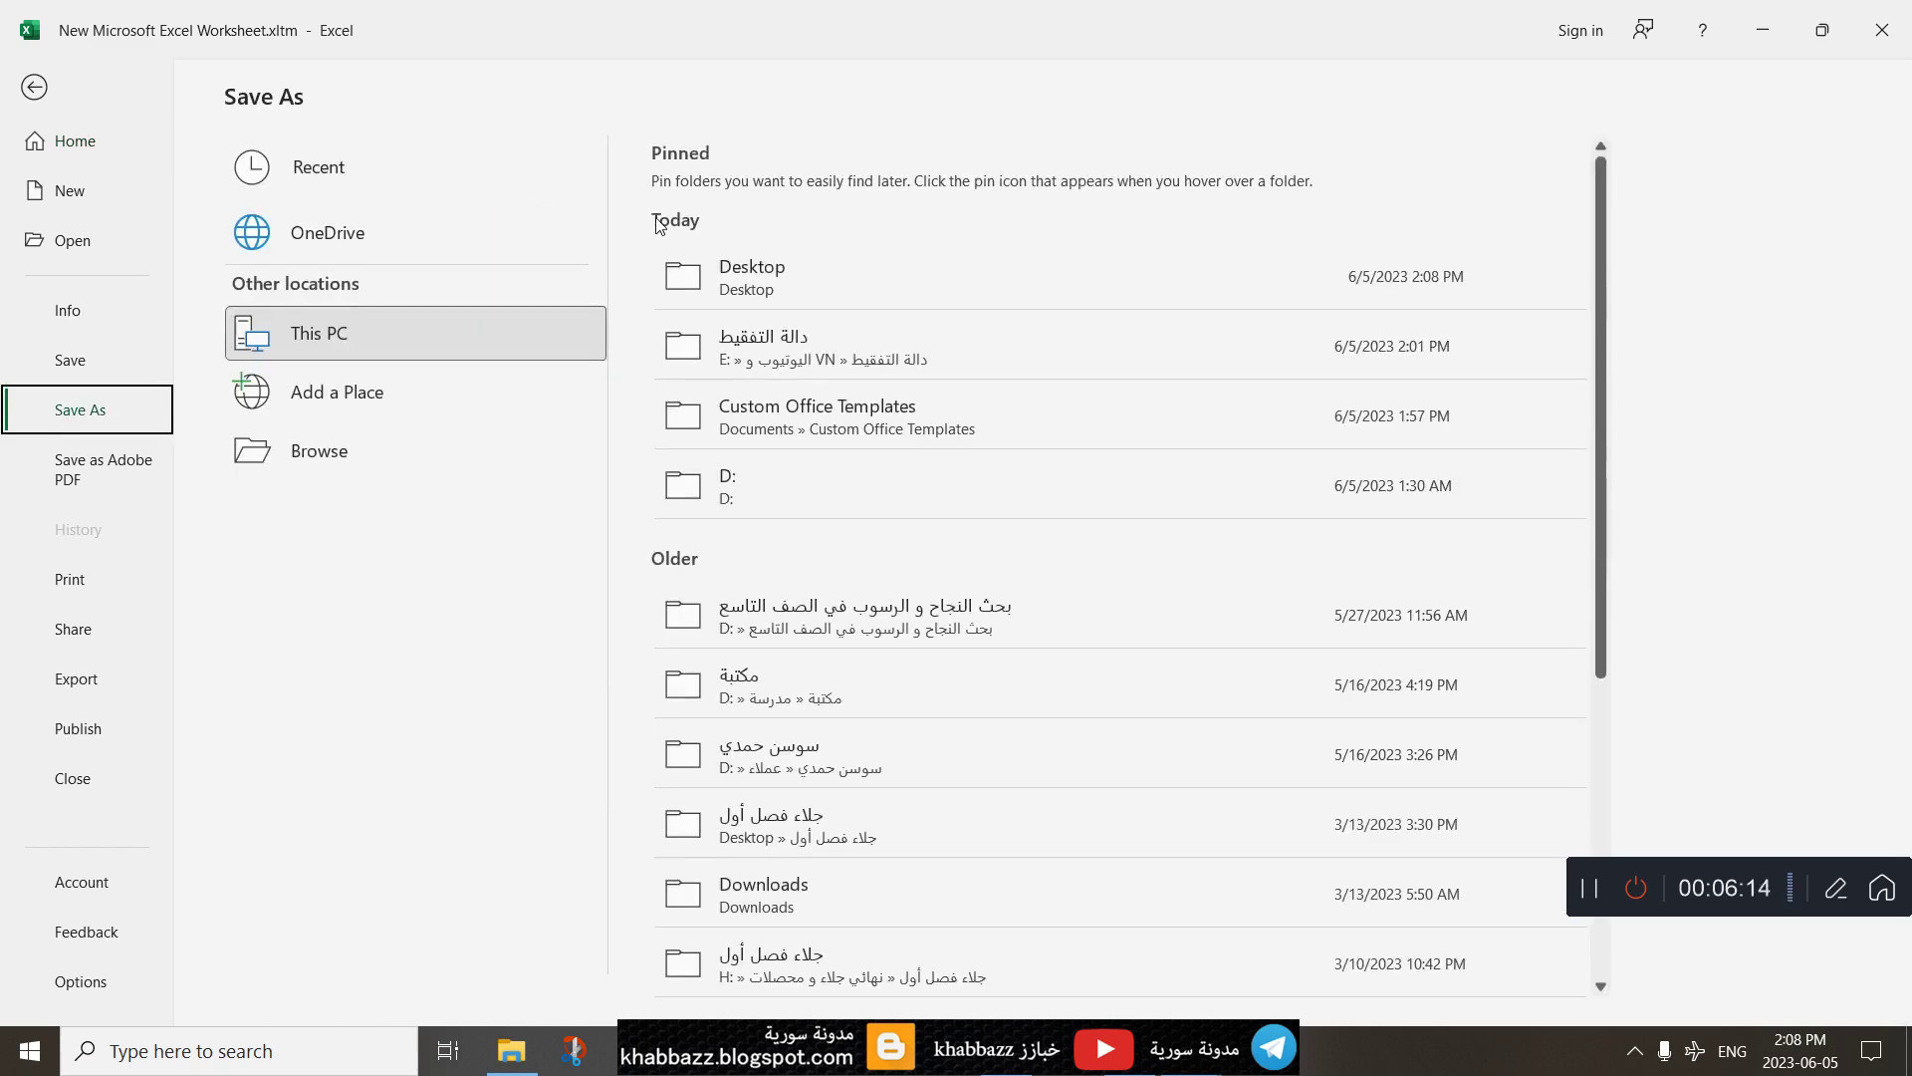
left_click(702, 274)
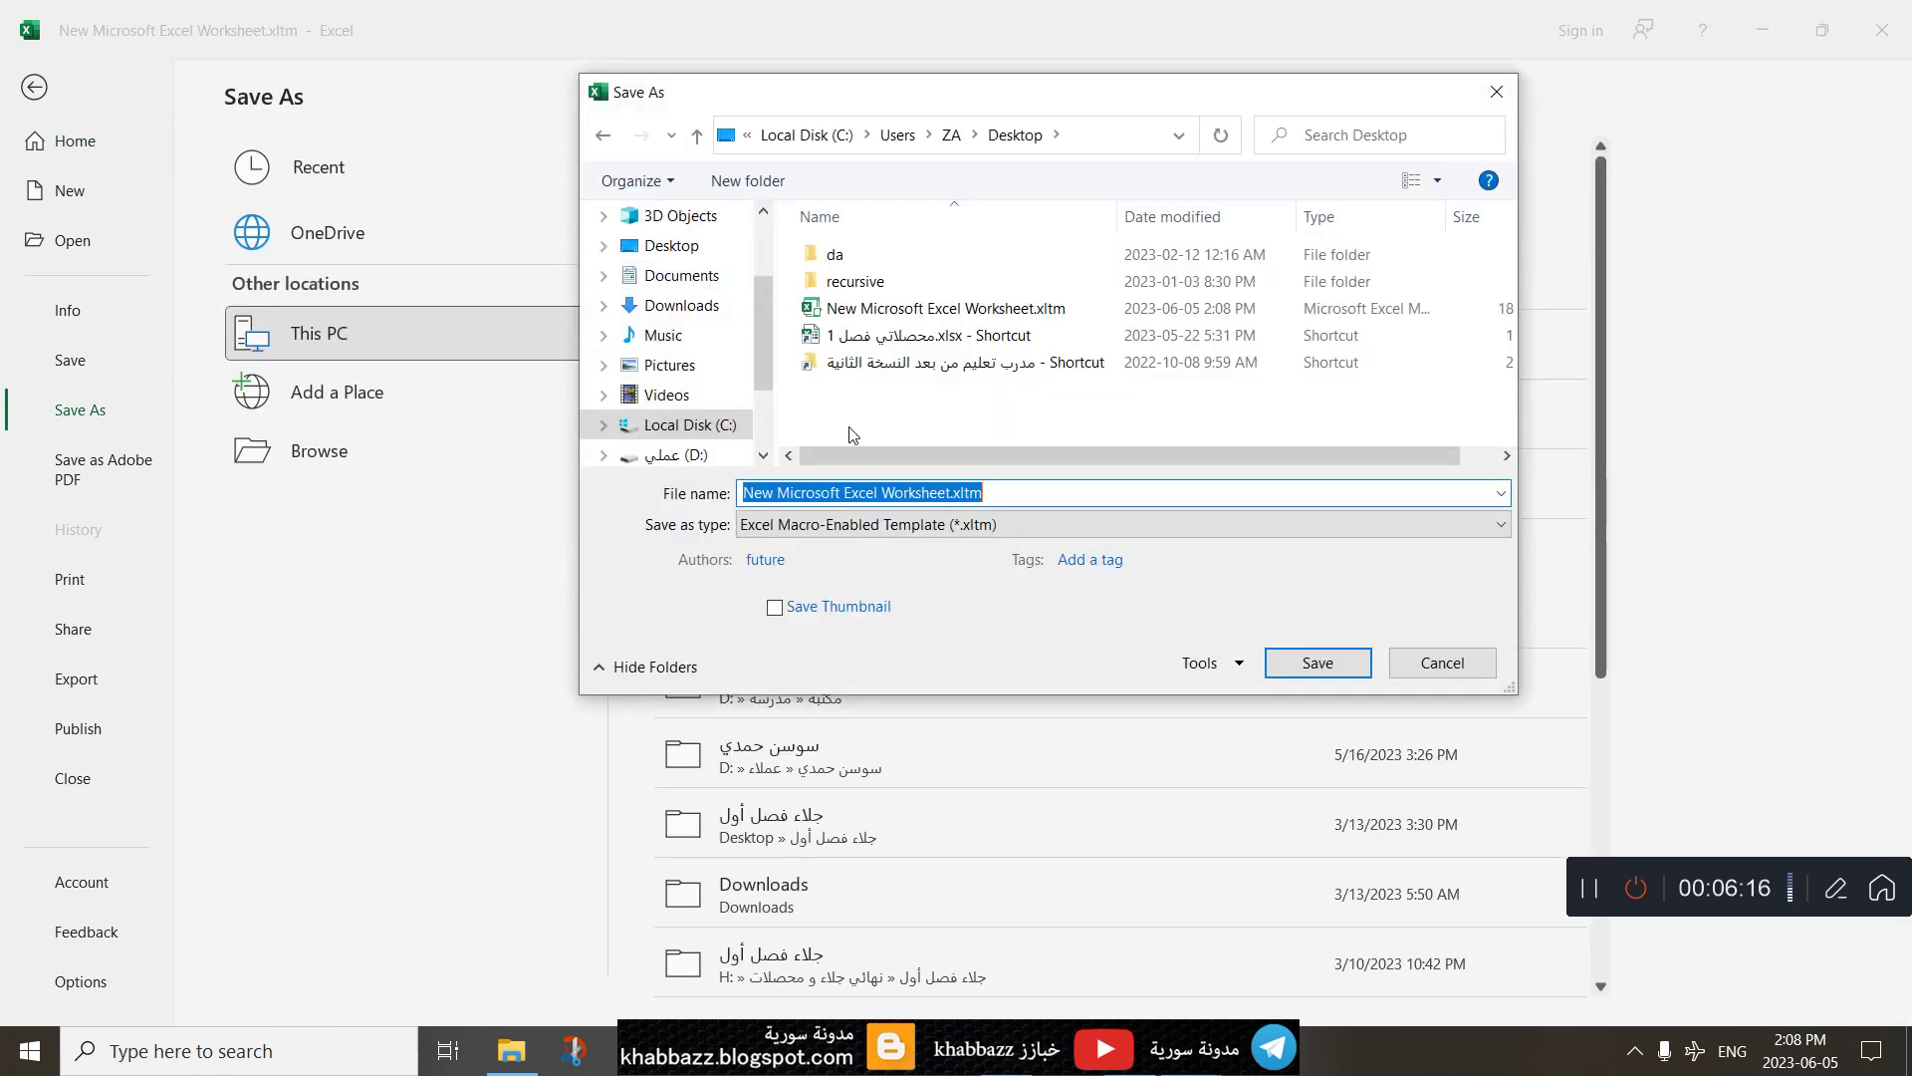
left_click(908, 523)
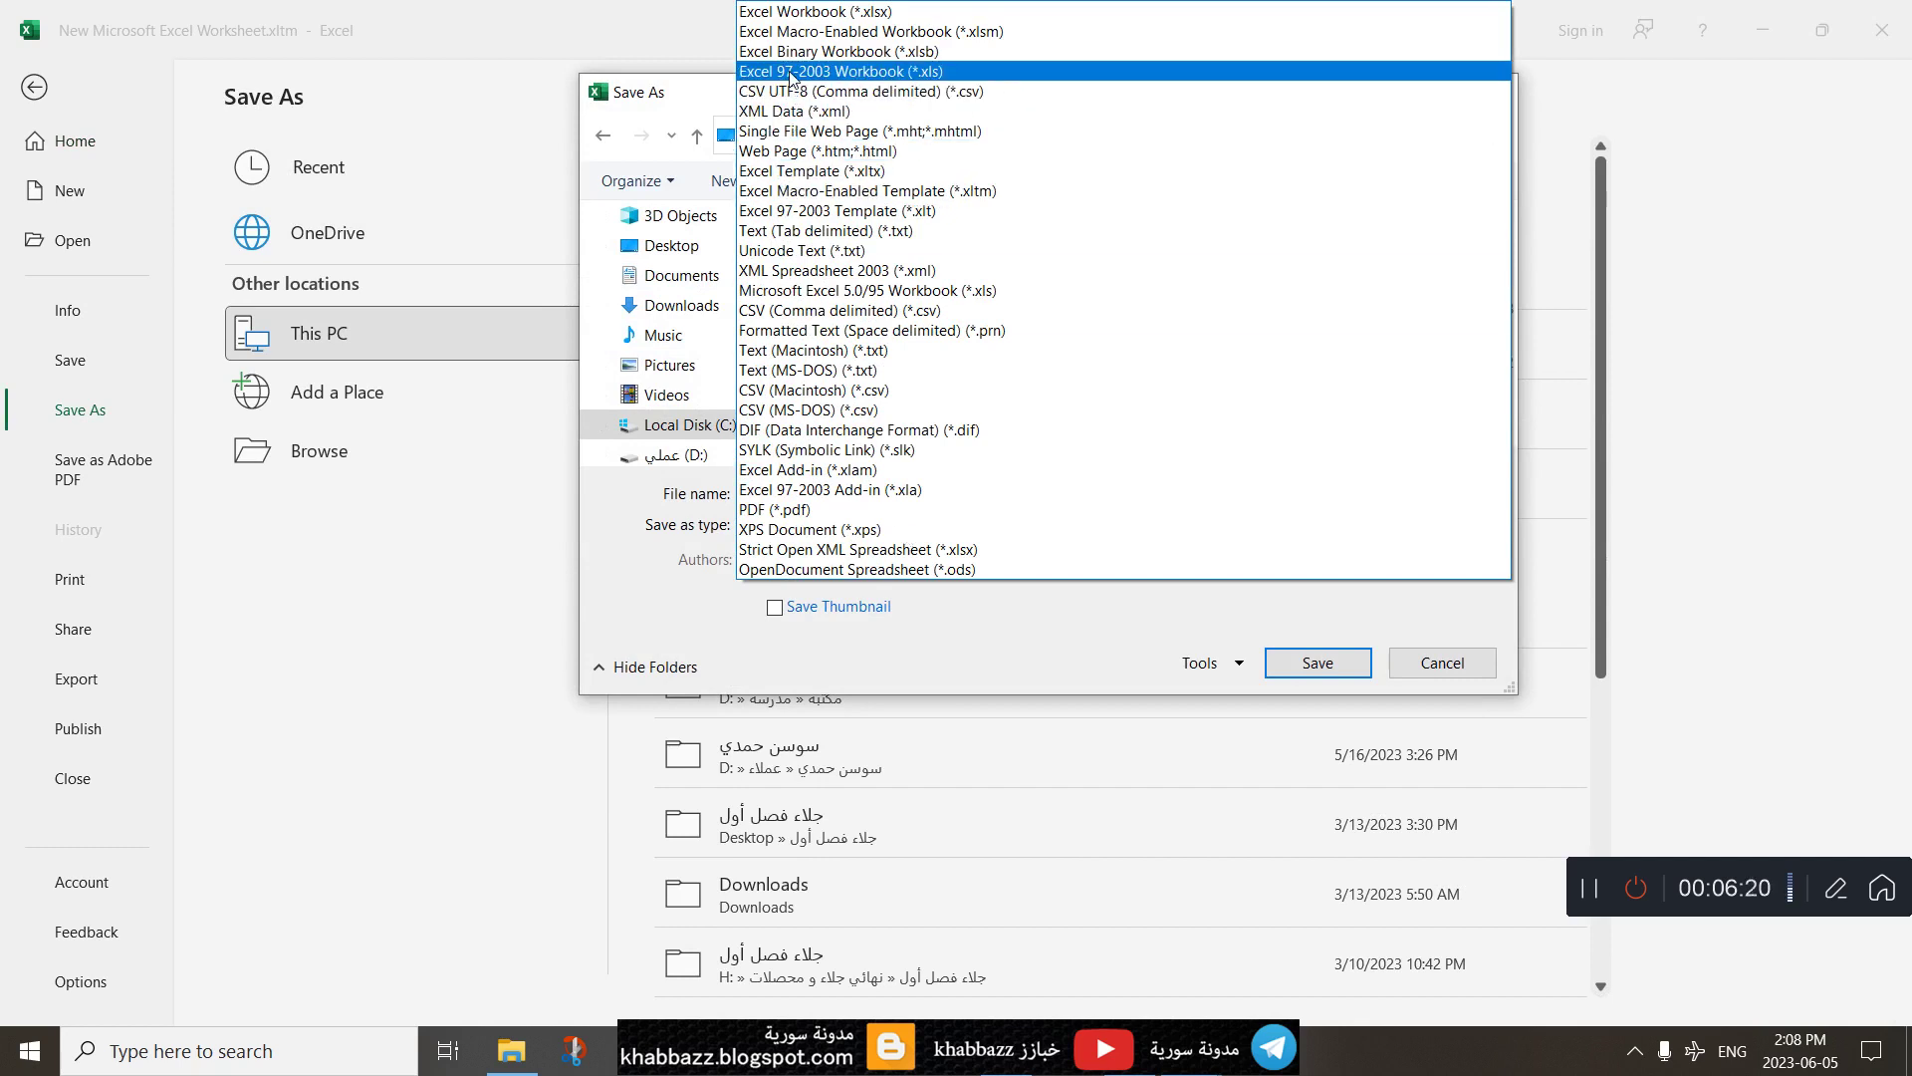
left_click(819, 12)
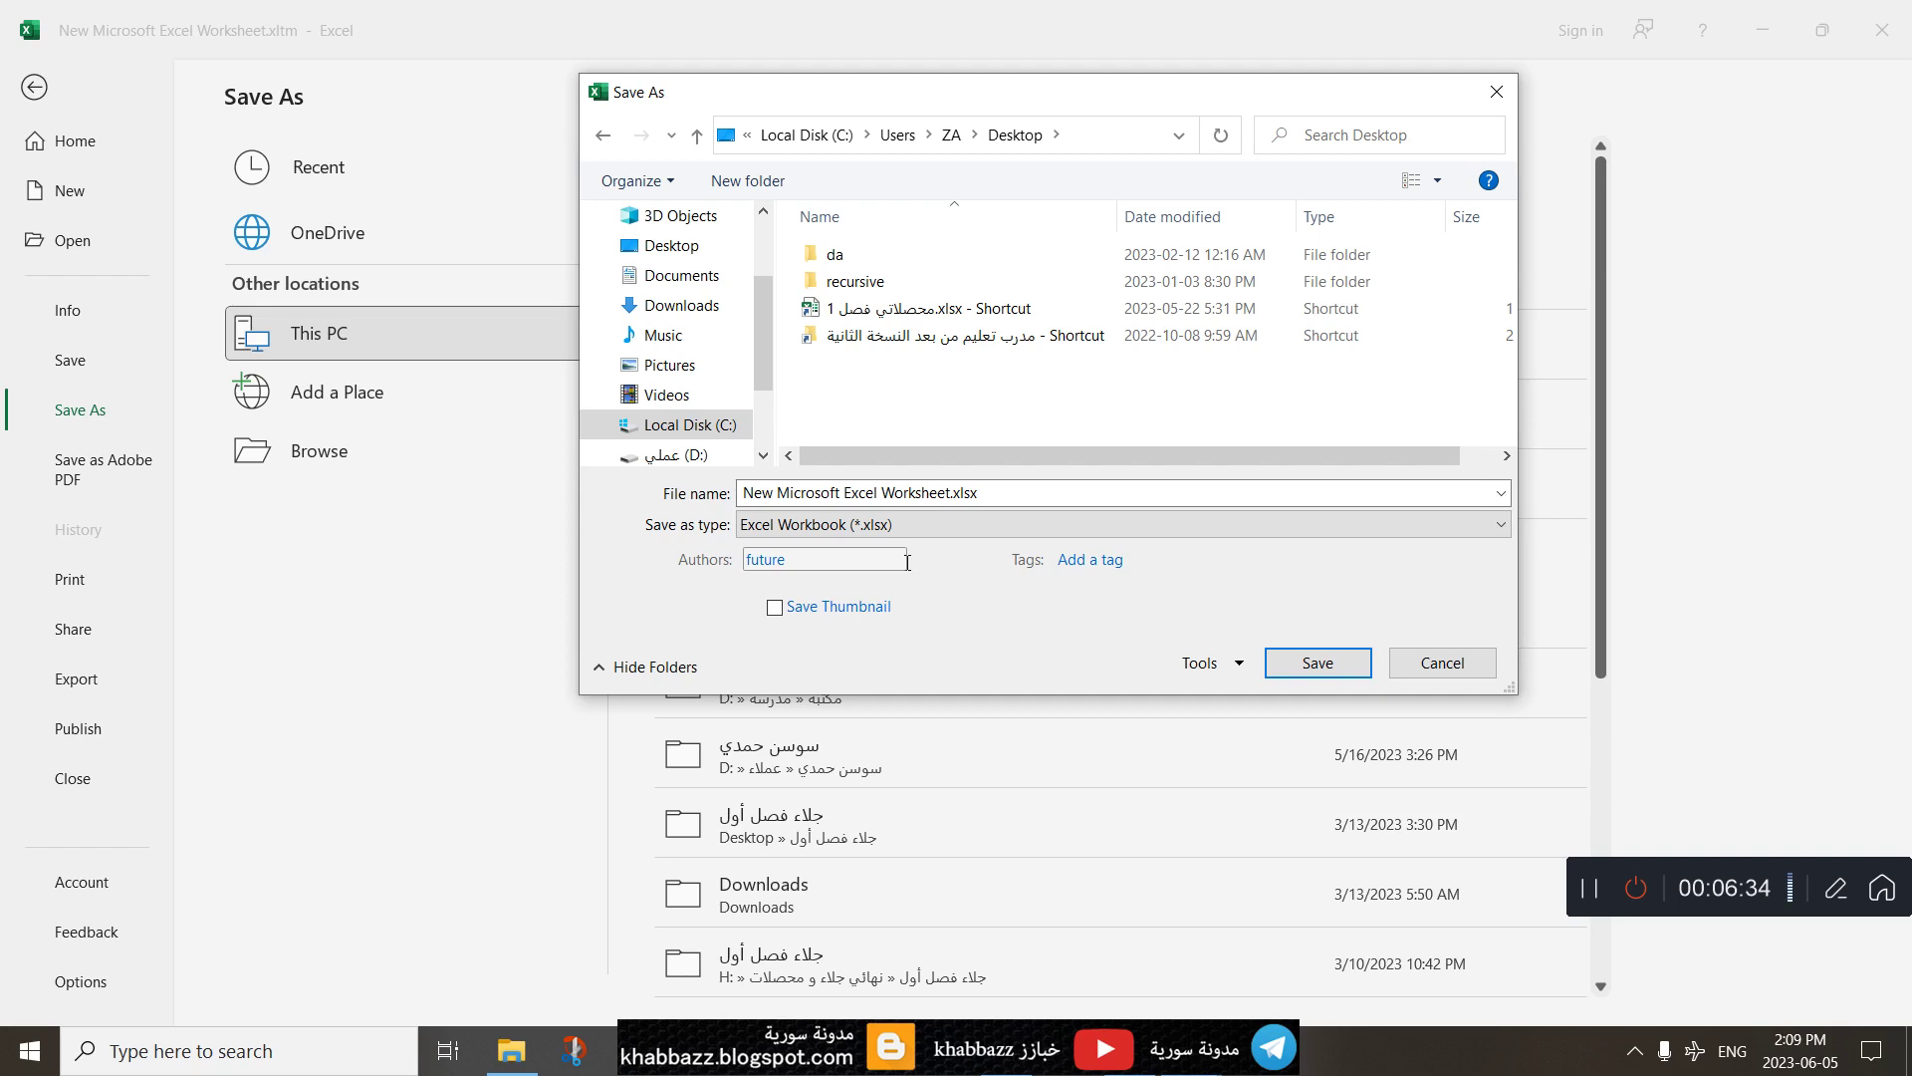
left_click(880, 493)
type("z1")
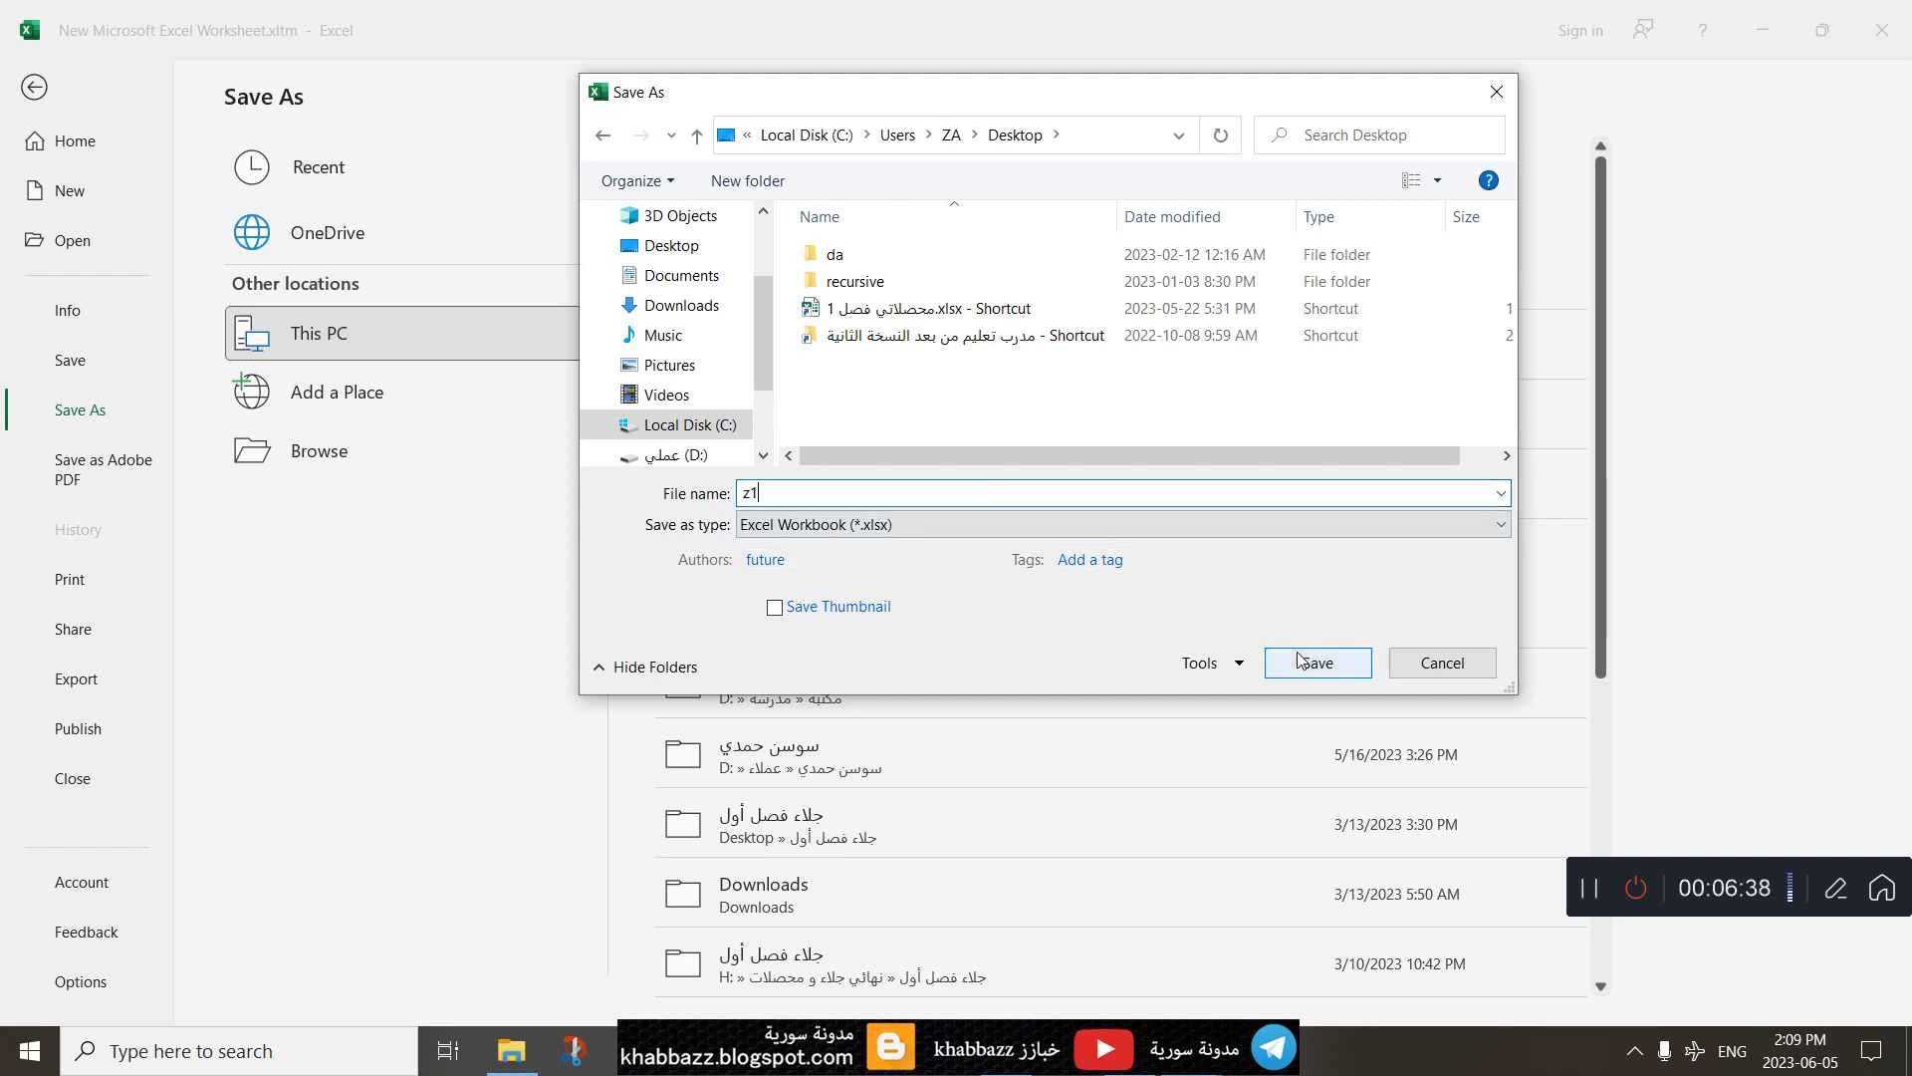
left_click(703, 249)
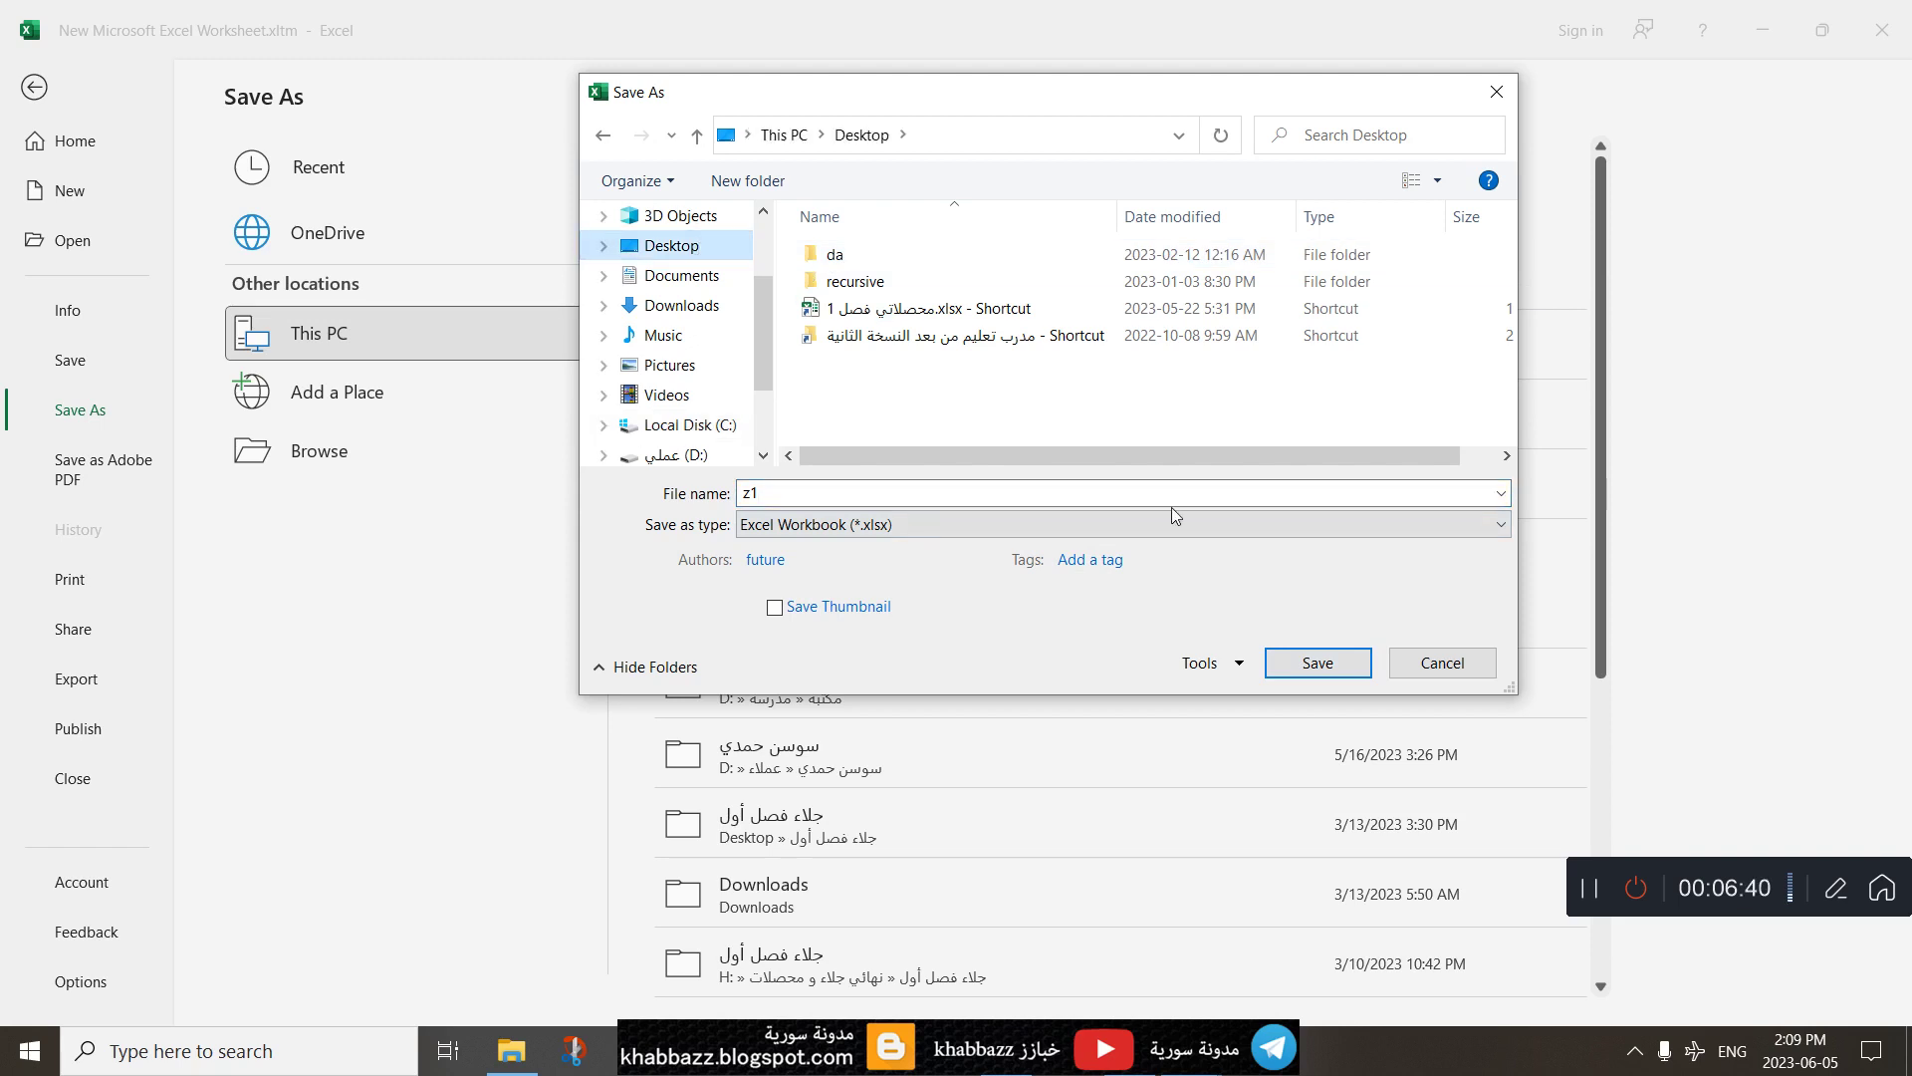
left_click(1350, 665)
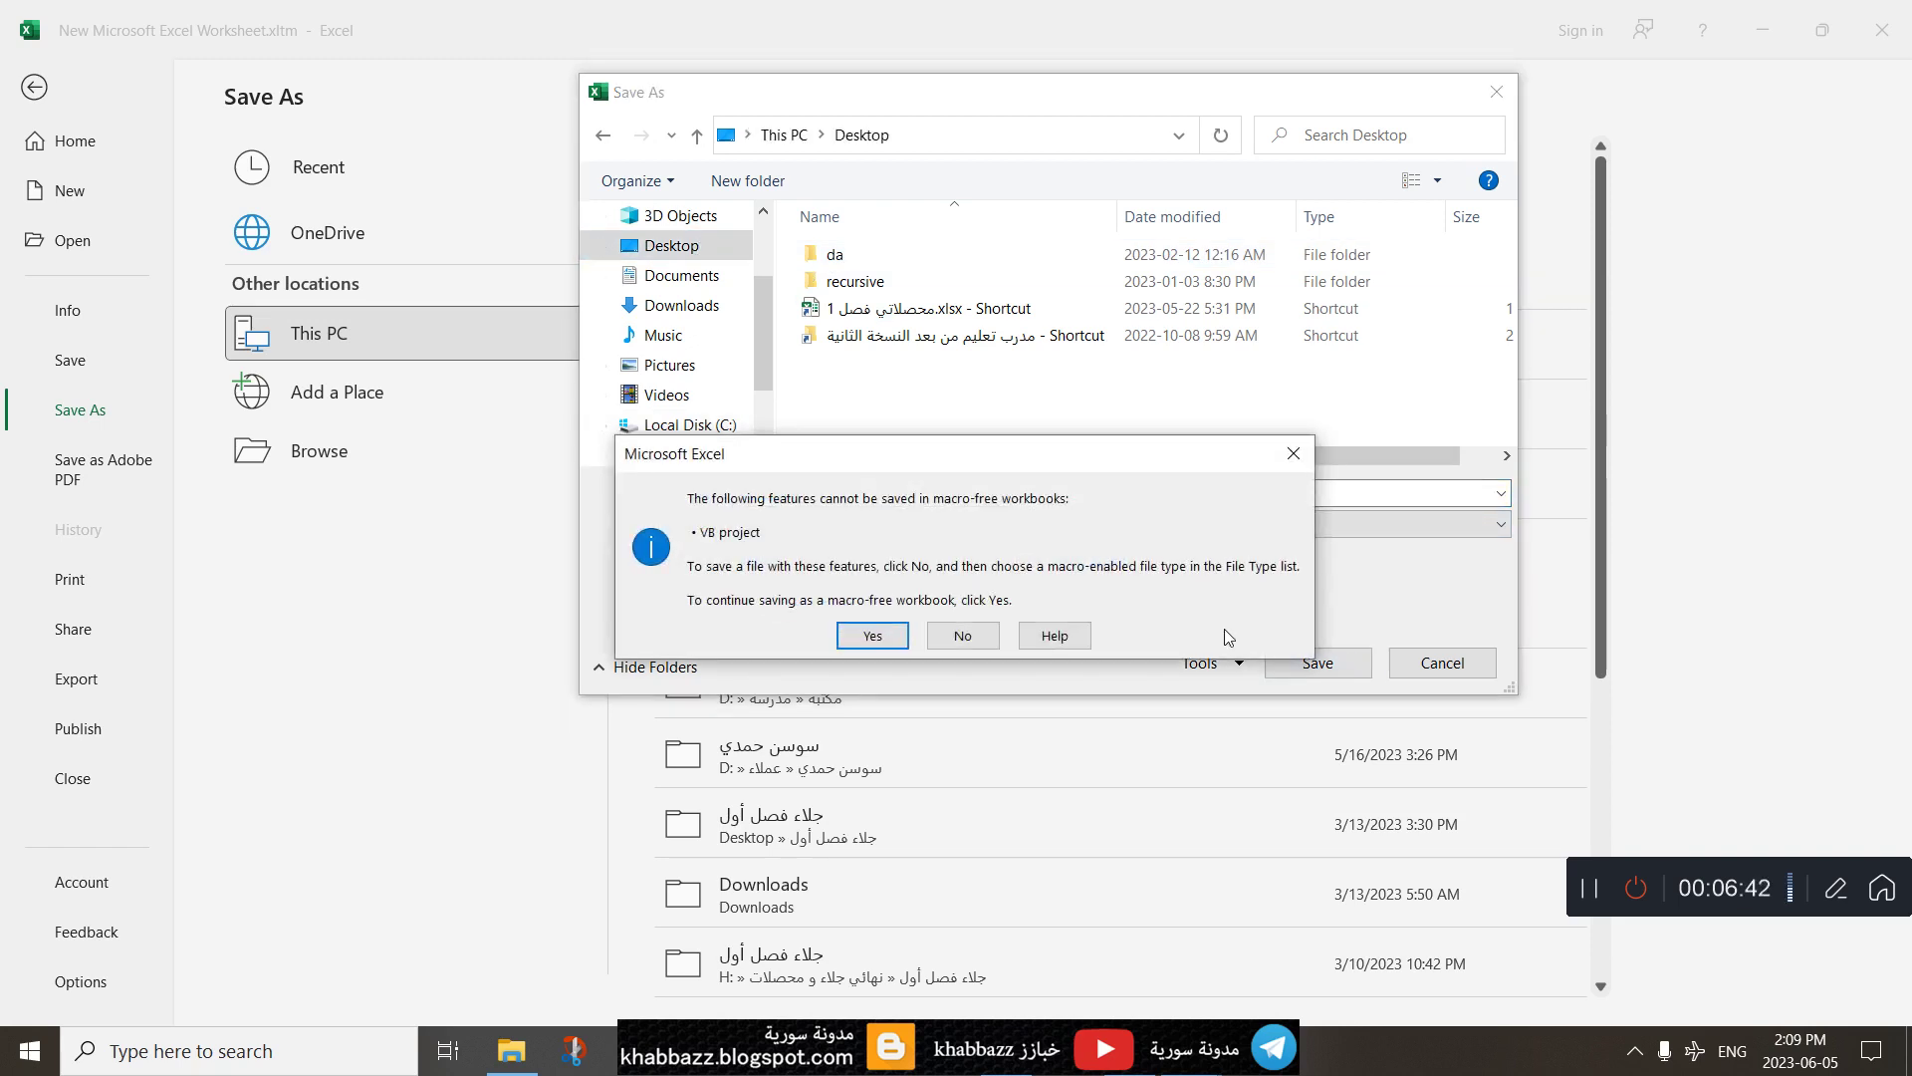
left_click(873, 637)
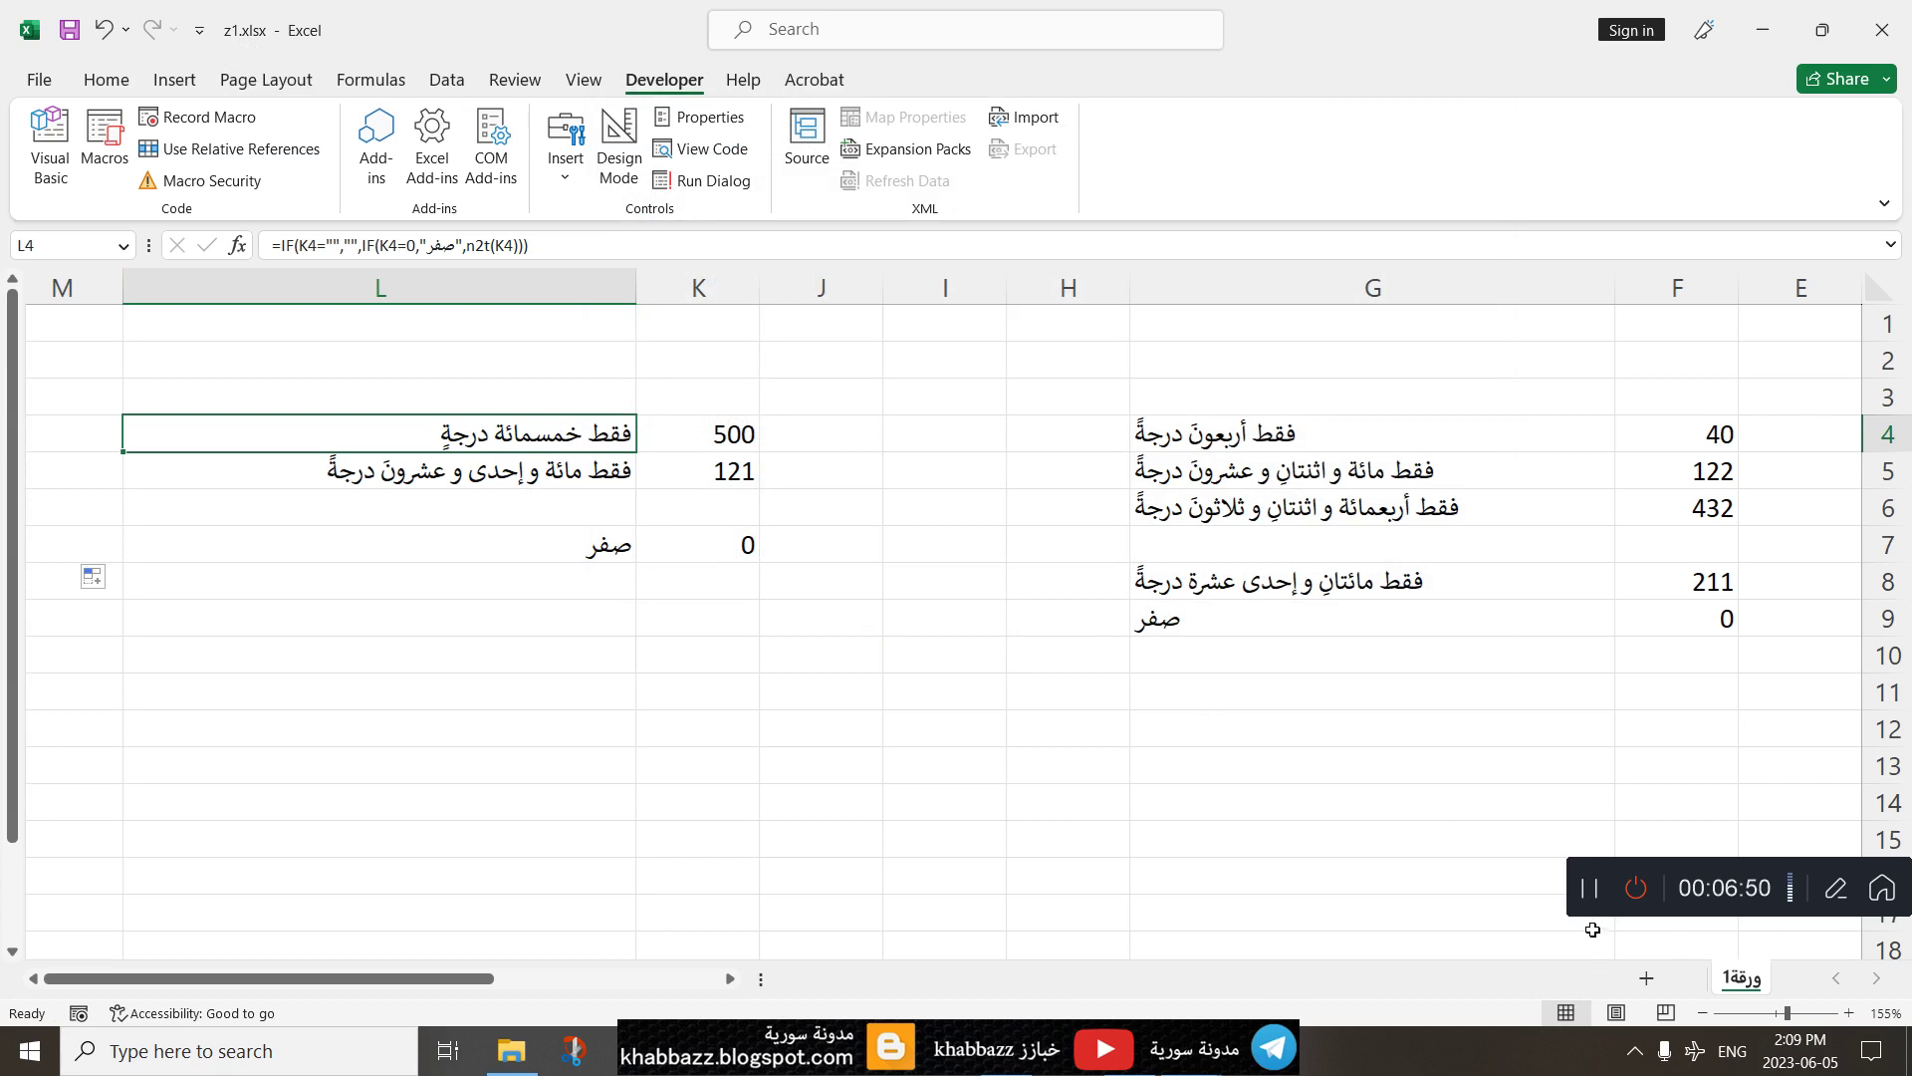
Step: Create a copy of the ورقة1 sheet at the end of the z1.xlsx workbook
left_click(1473, 908)
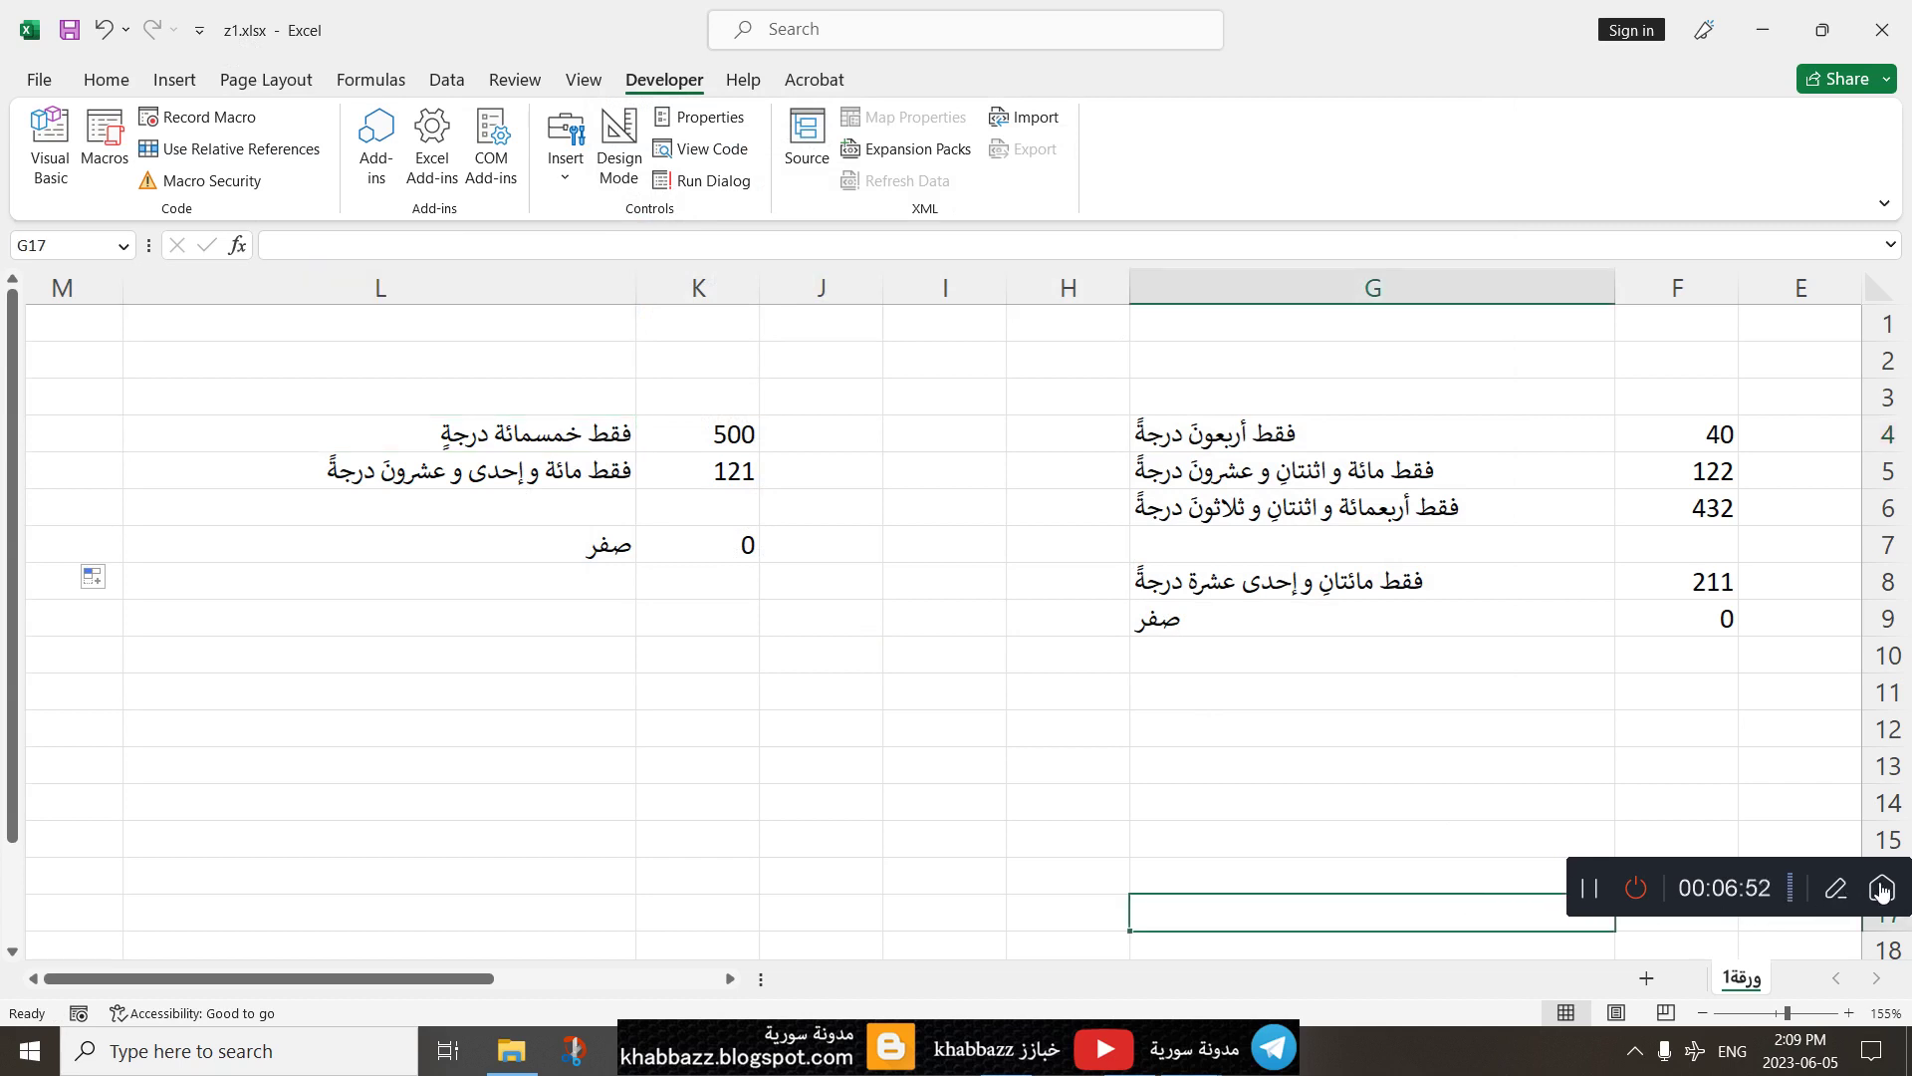
left_click(1836, 890)
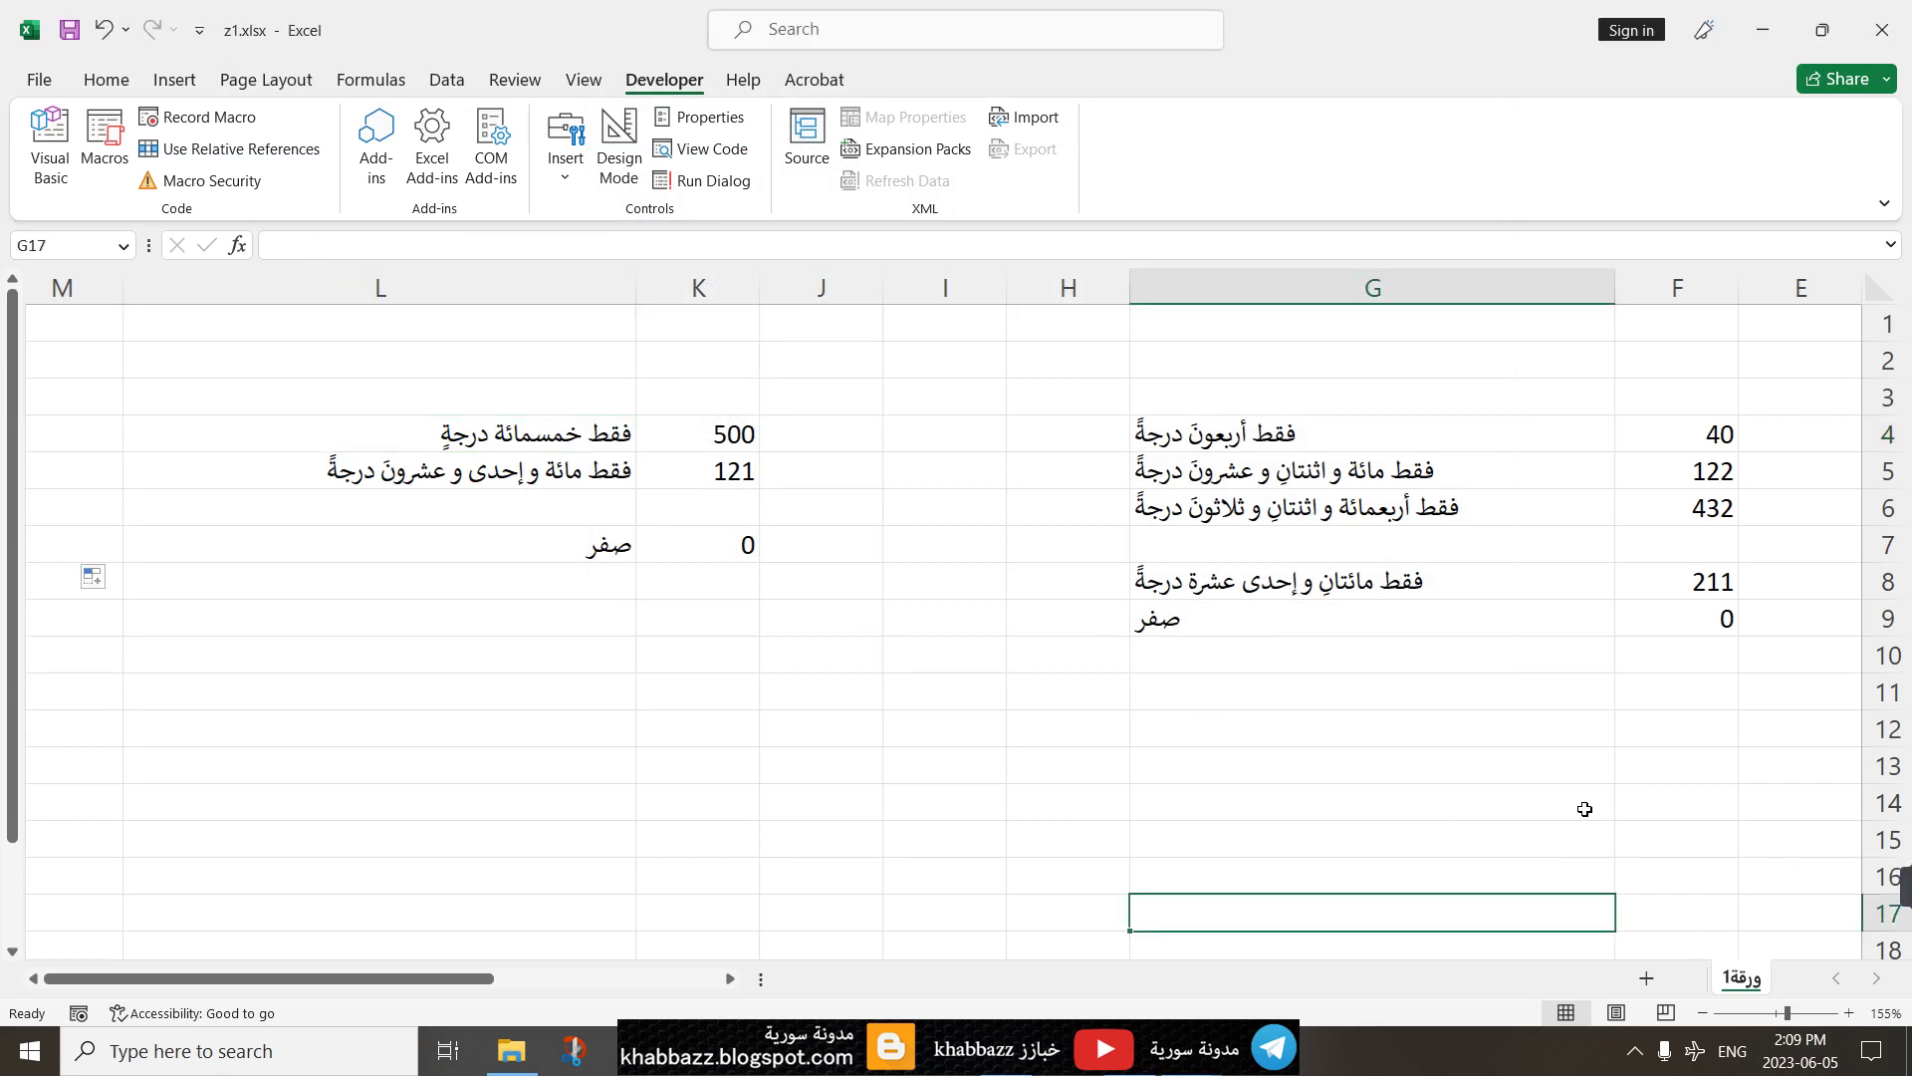
right_click(1736, 981)
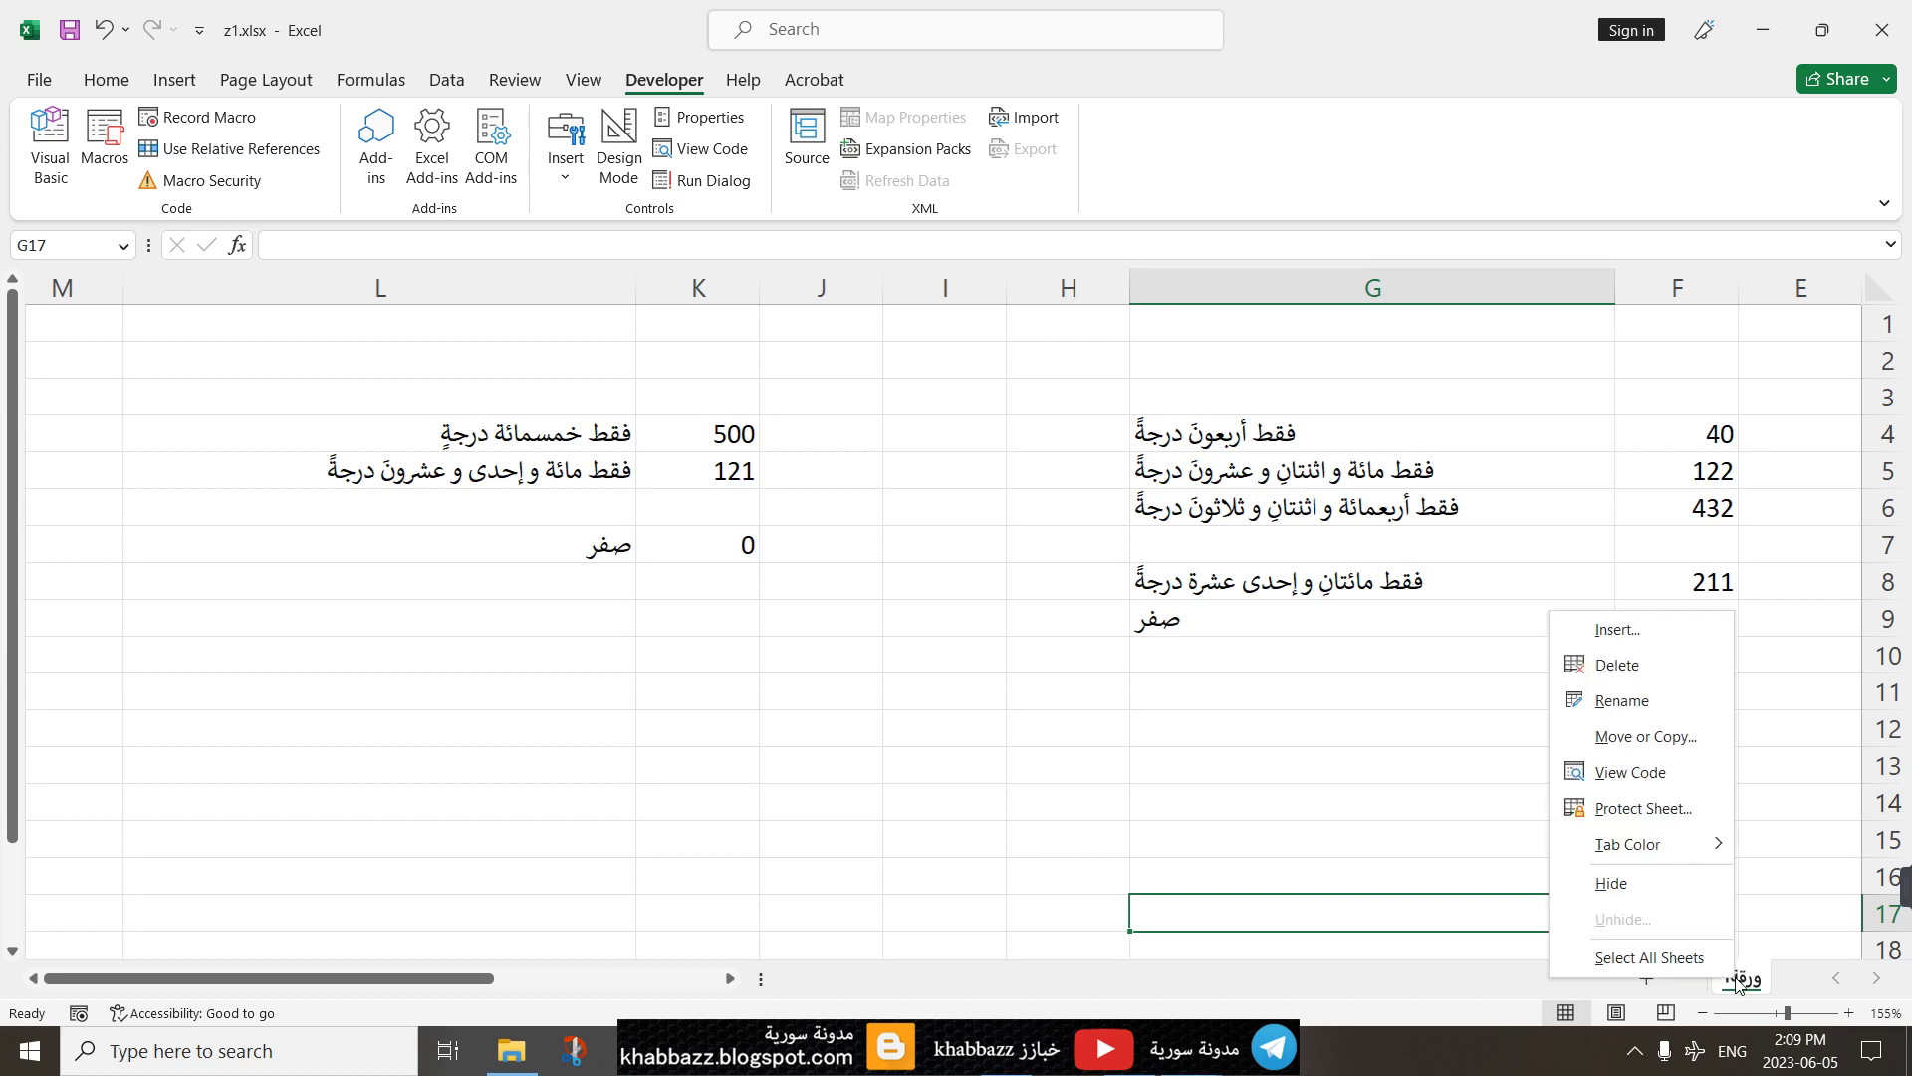
left_click(1606, 738)
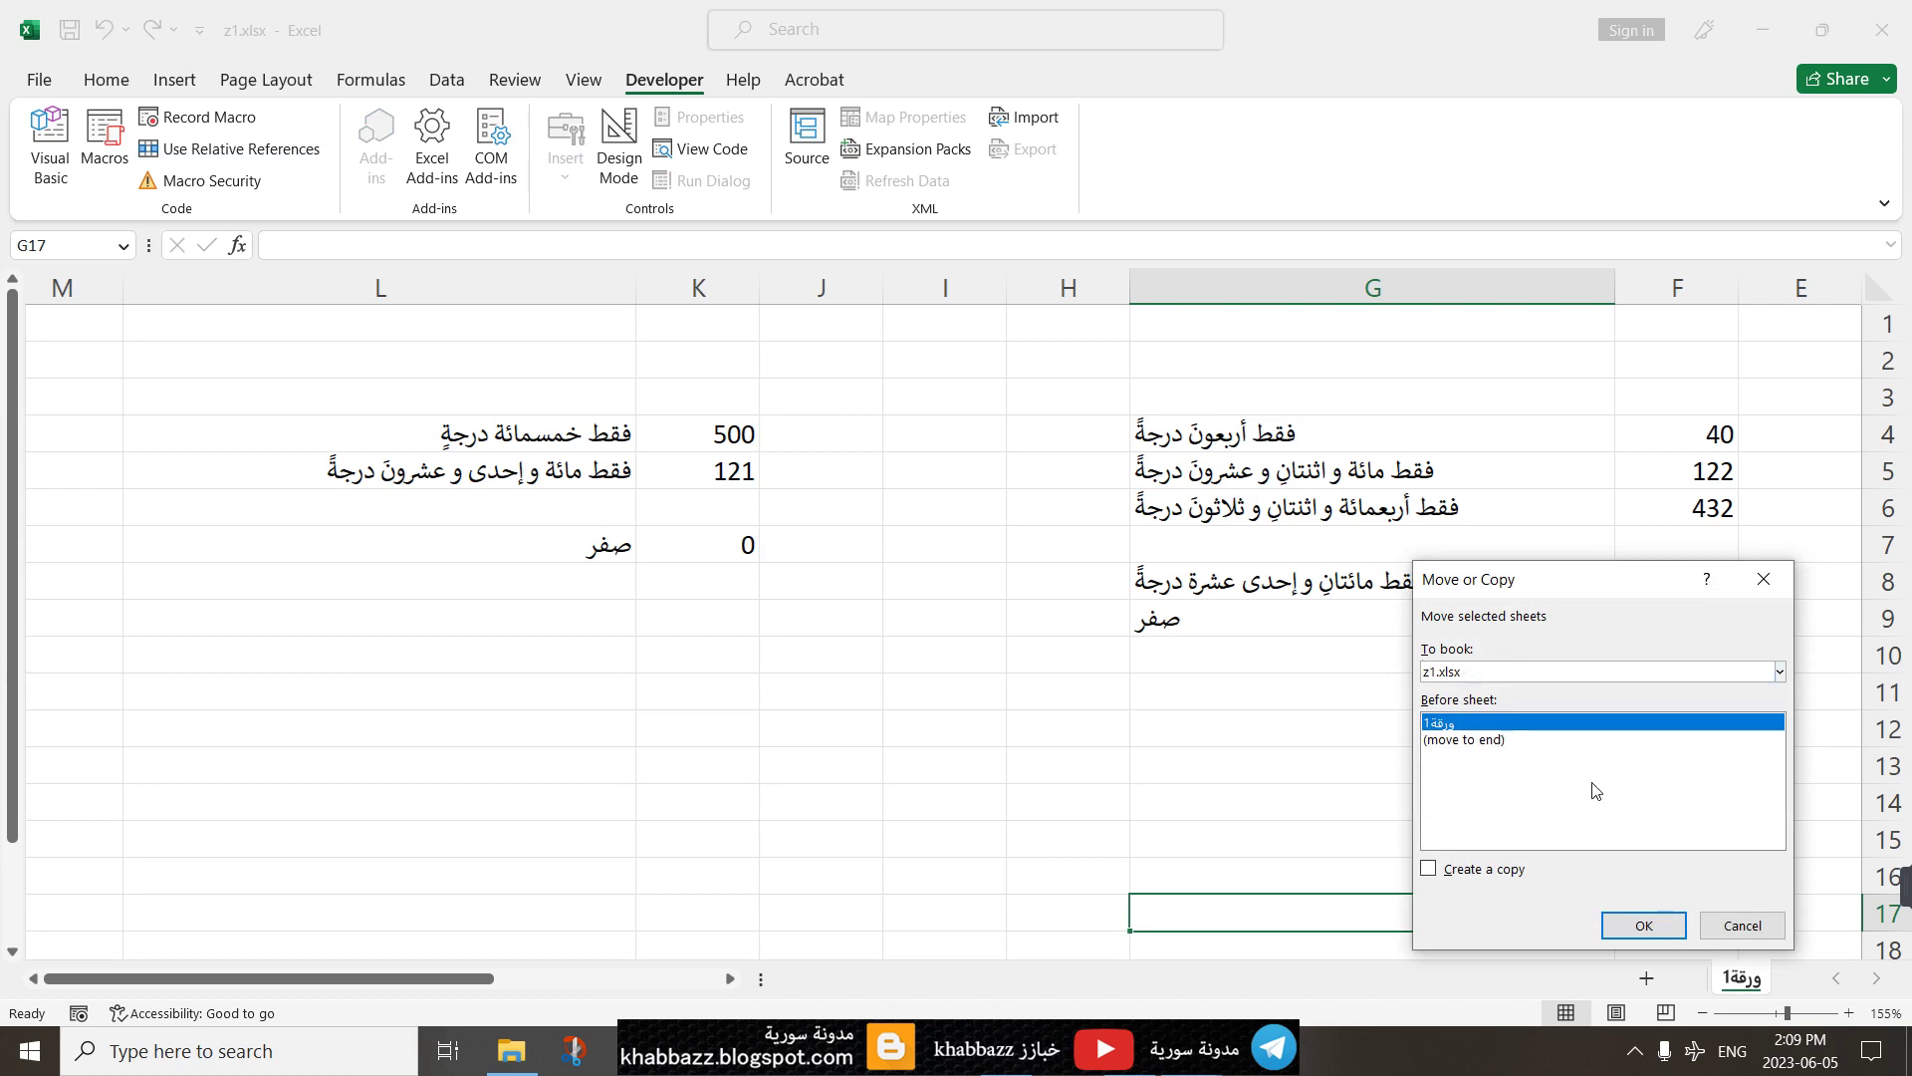
left_click(1464, 875)
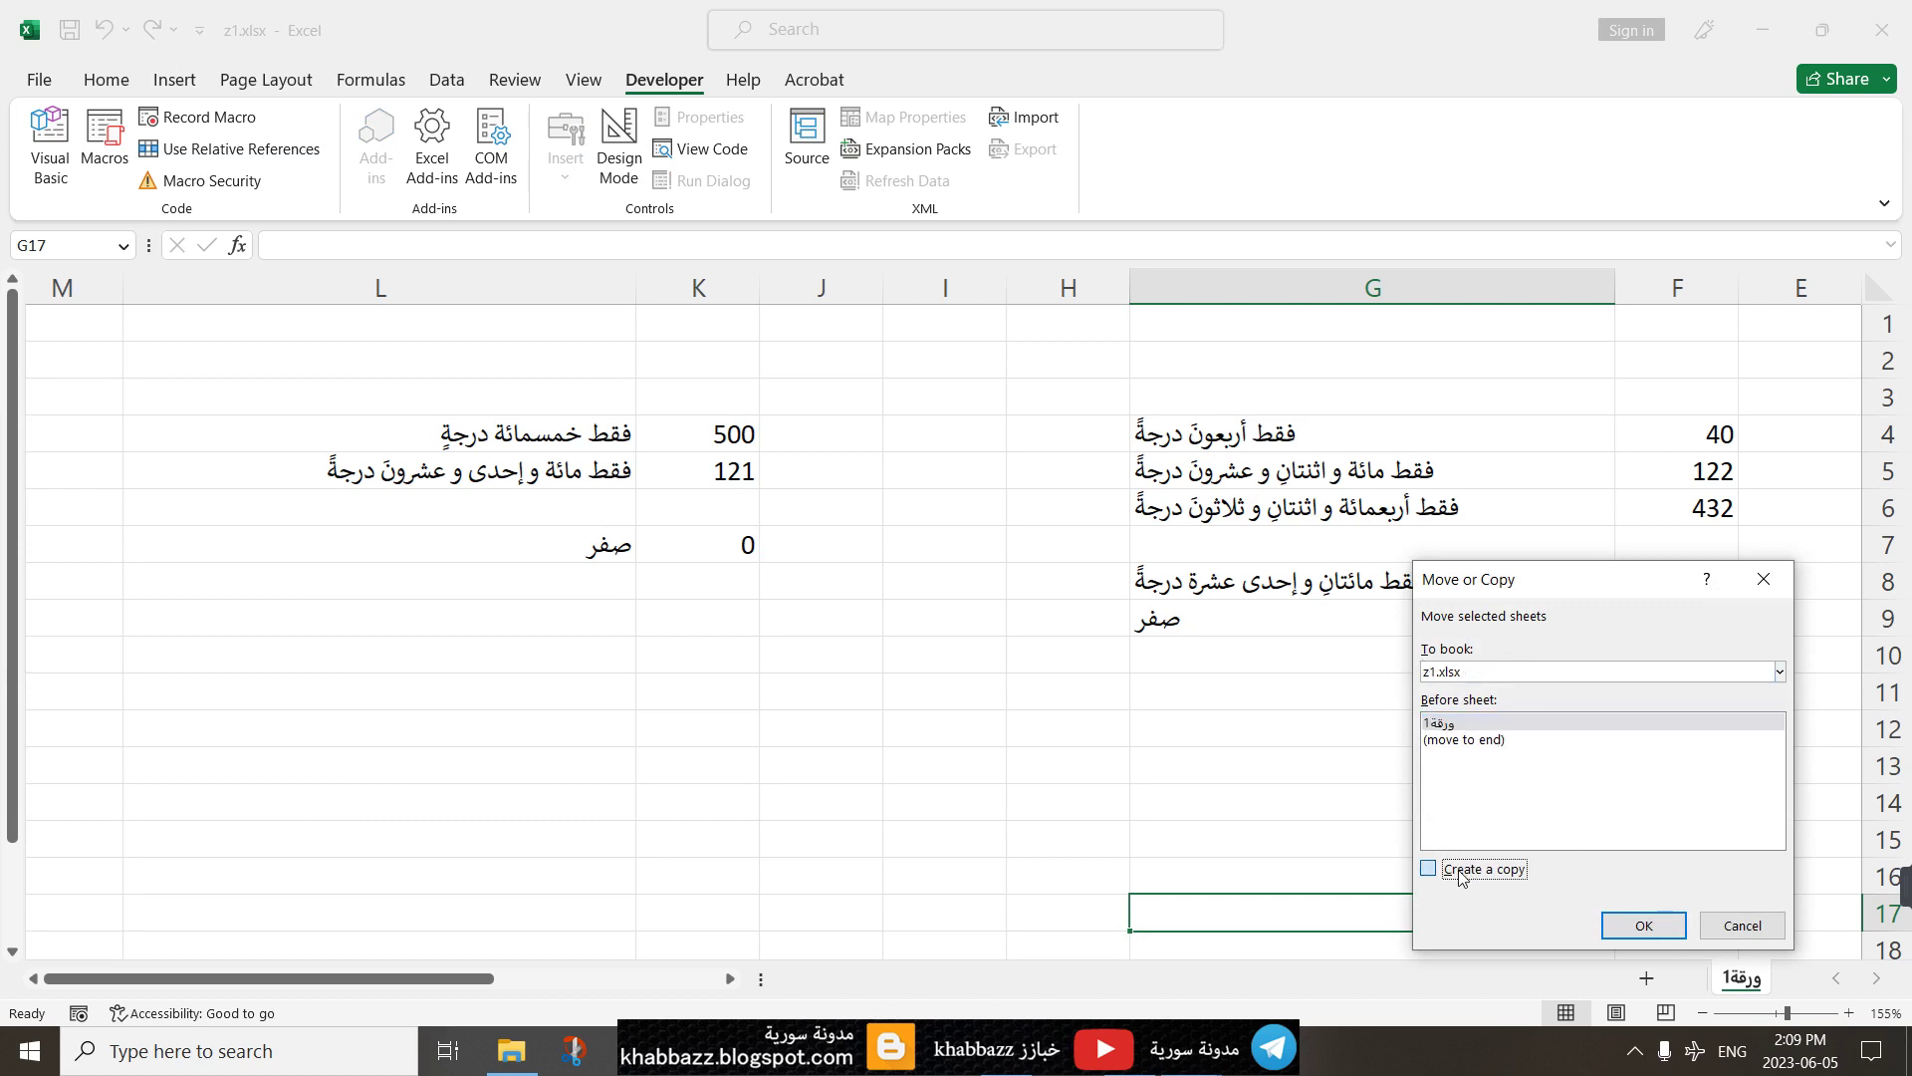
left_click(1473, 743)
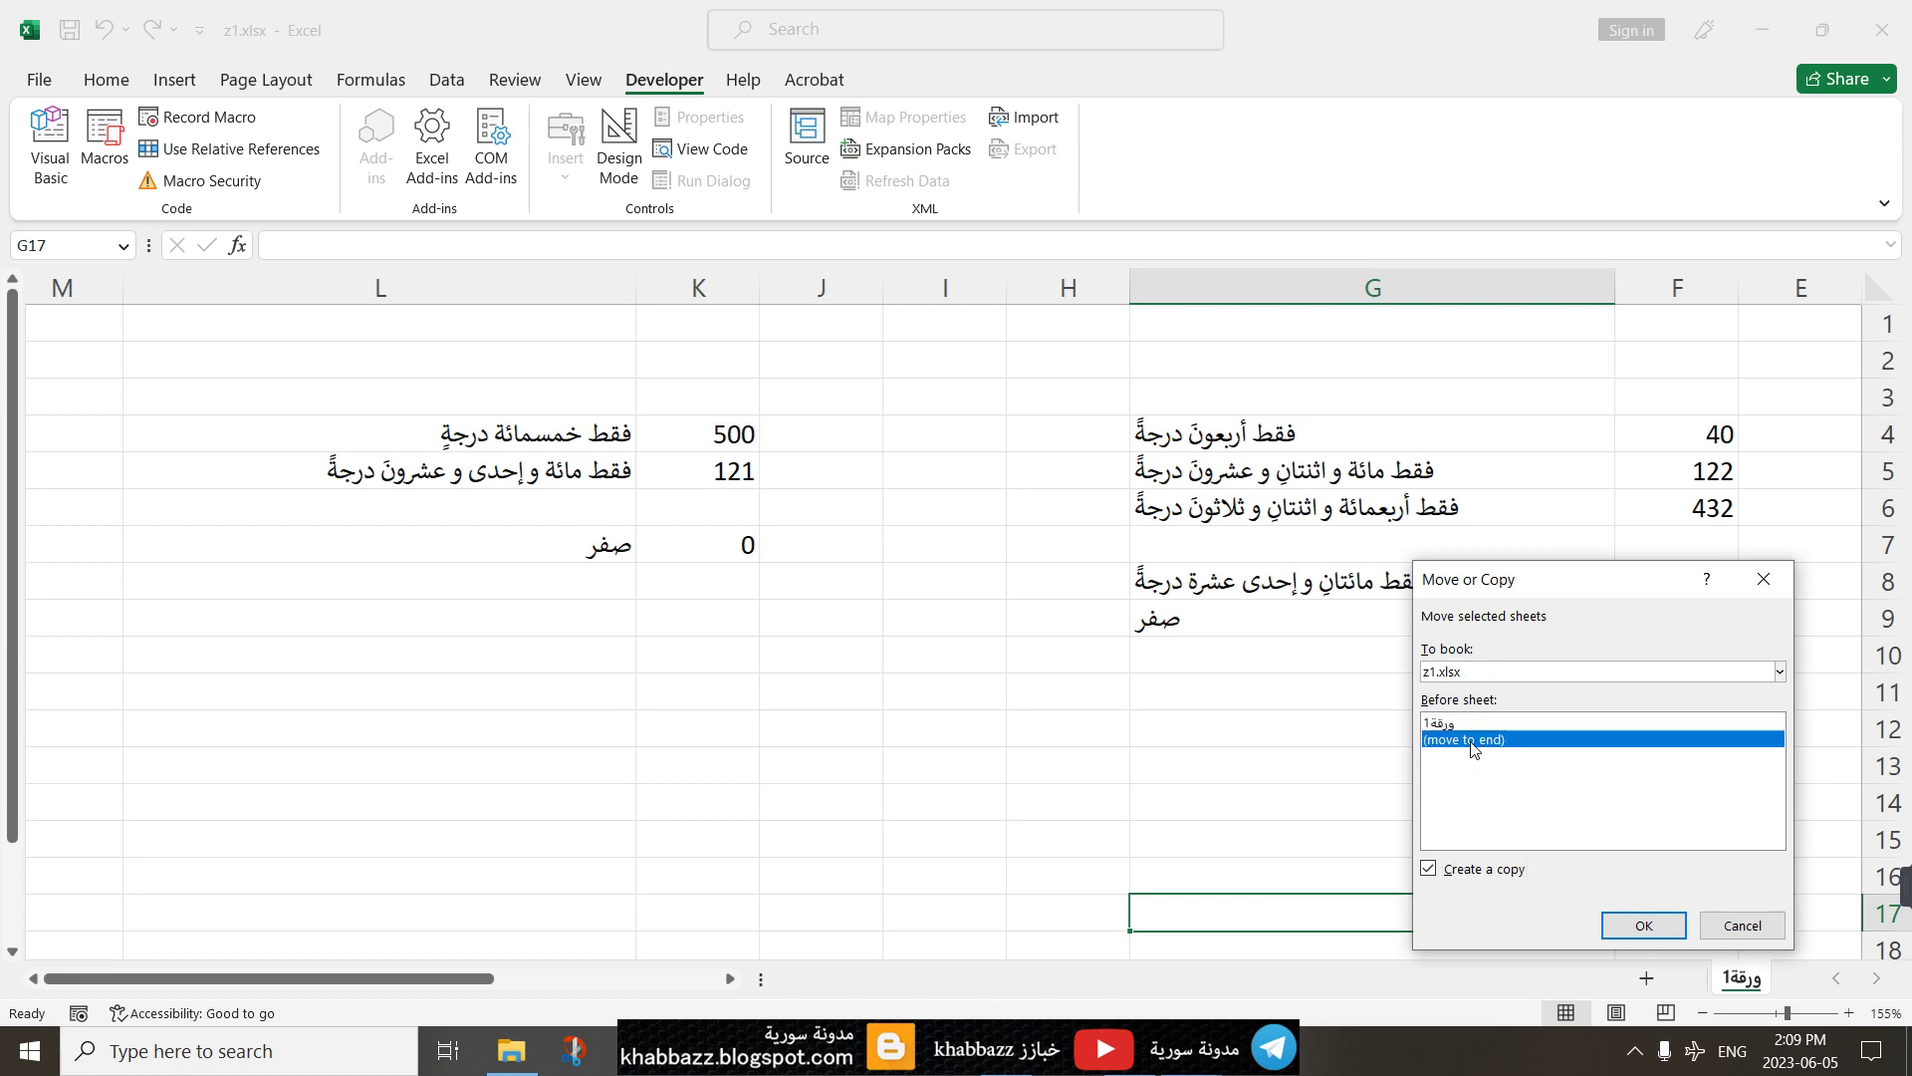
left_click(1646, 925)
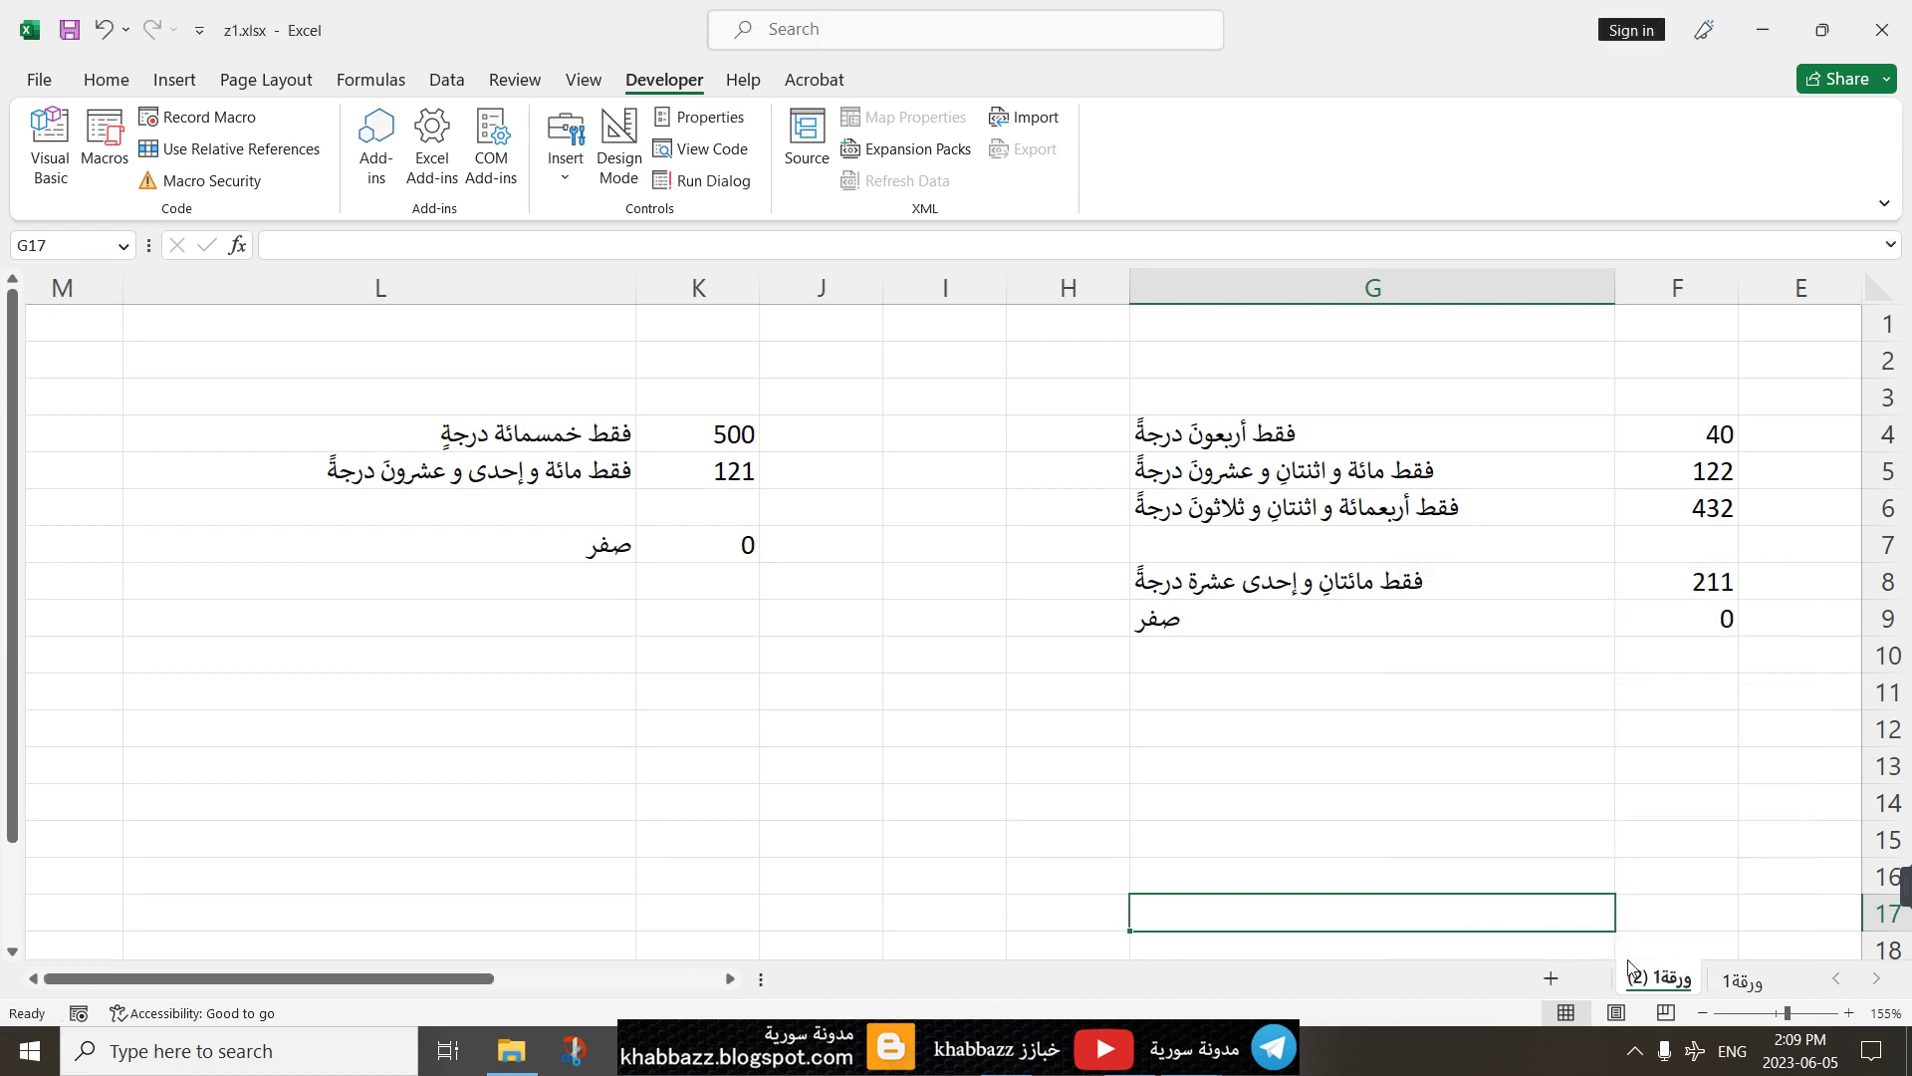
Step: Copy K4:L7 from the ورقة1 sheet and paste it at I11 on the ورقة1 (2) sheet
left_click(1726, 977)
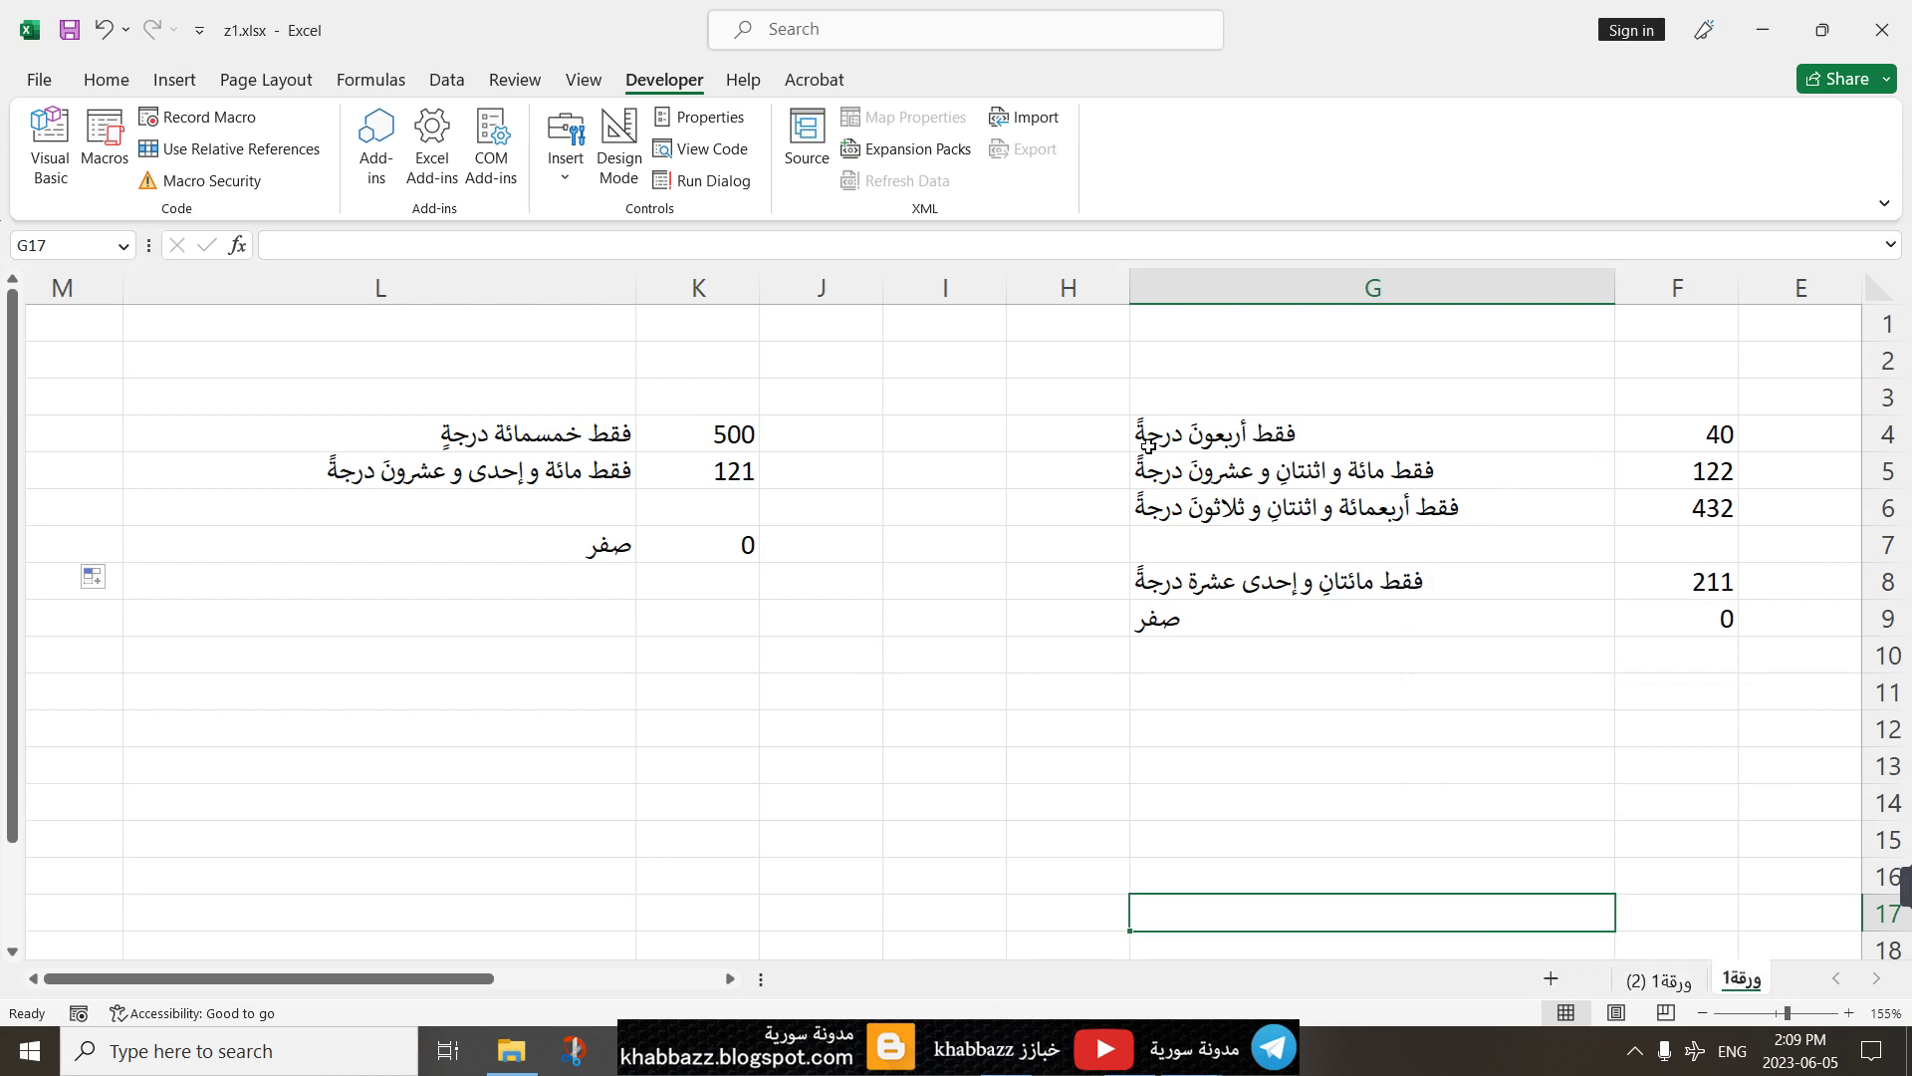
left_click_drag(745, 438, 469, 529)
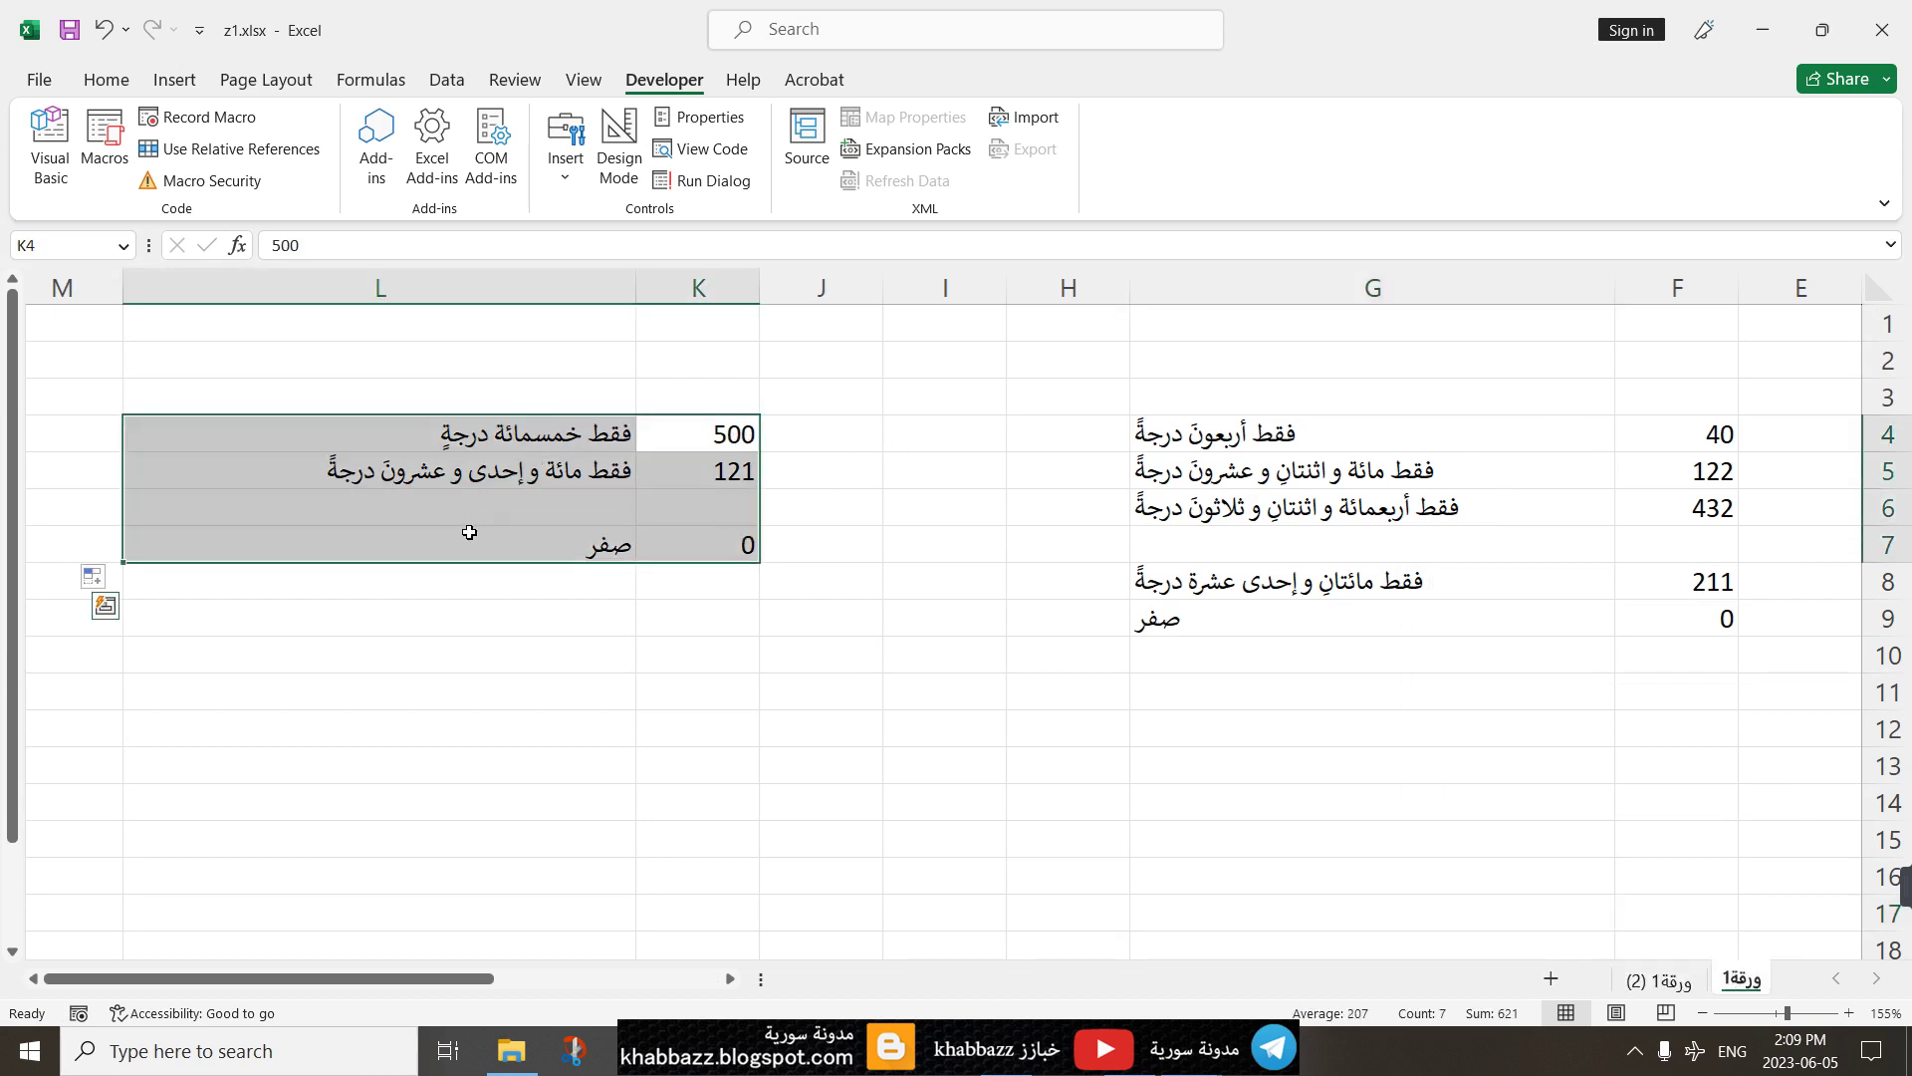
key("ctrl+c")
left_click(1644, 983)
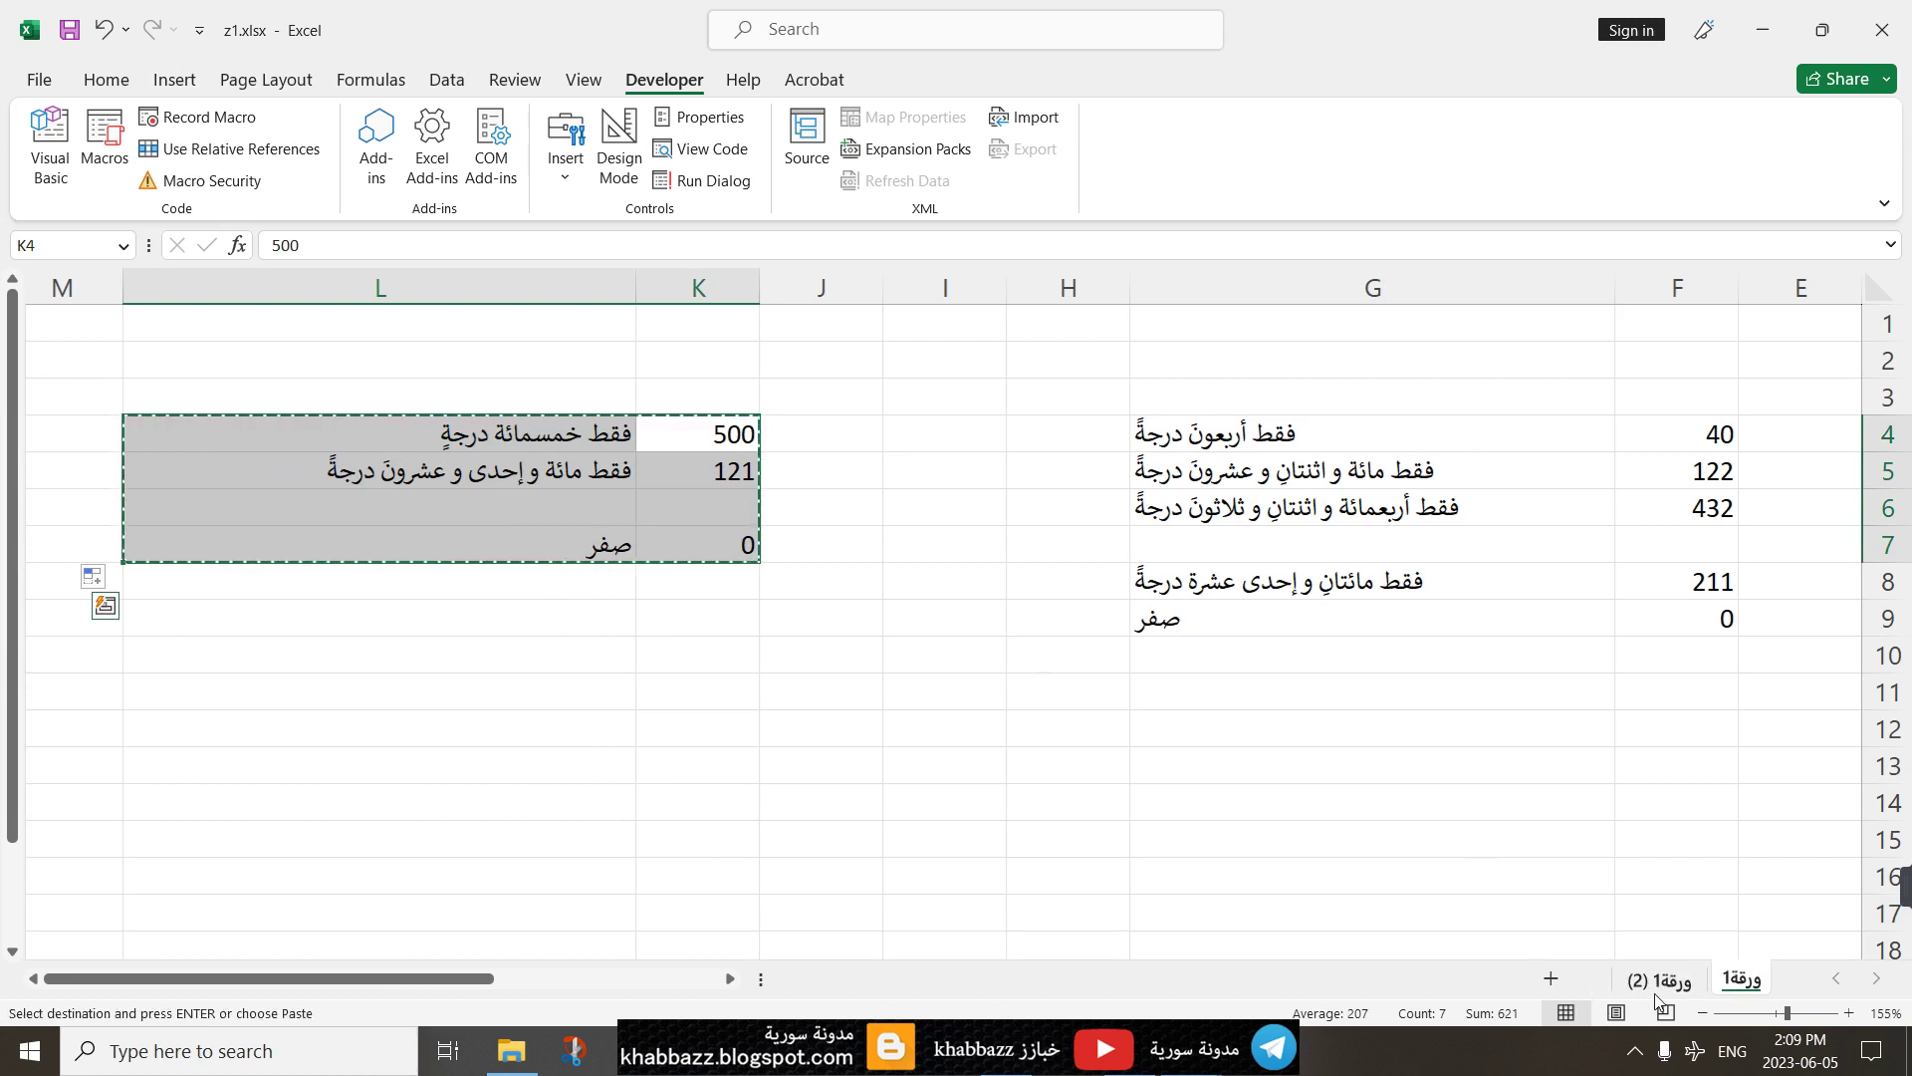
left_click(978, 705)
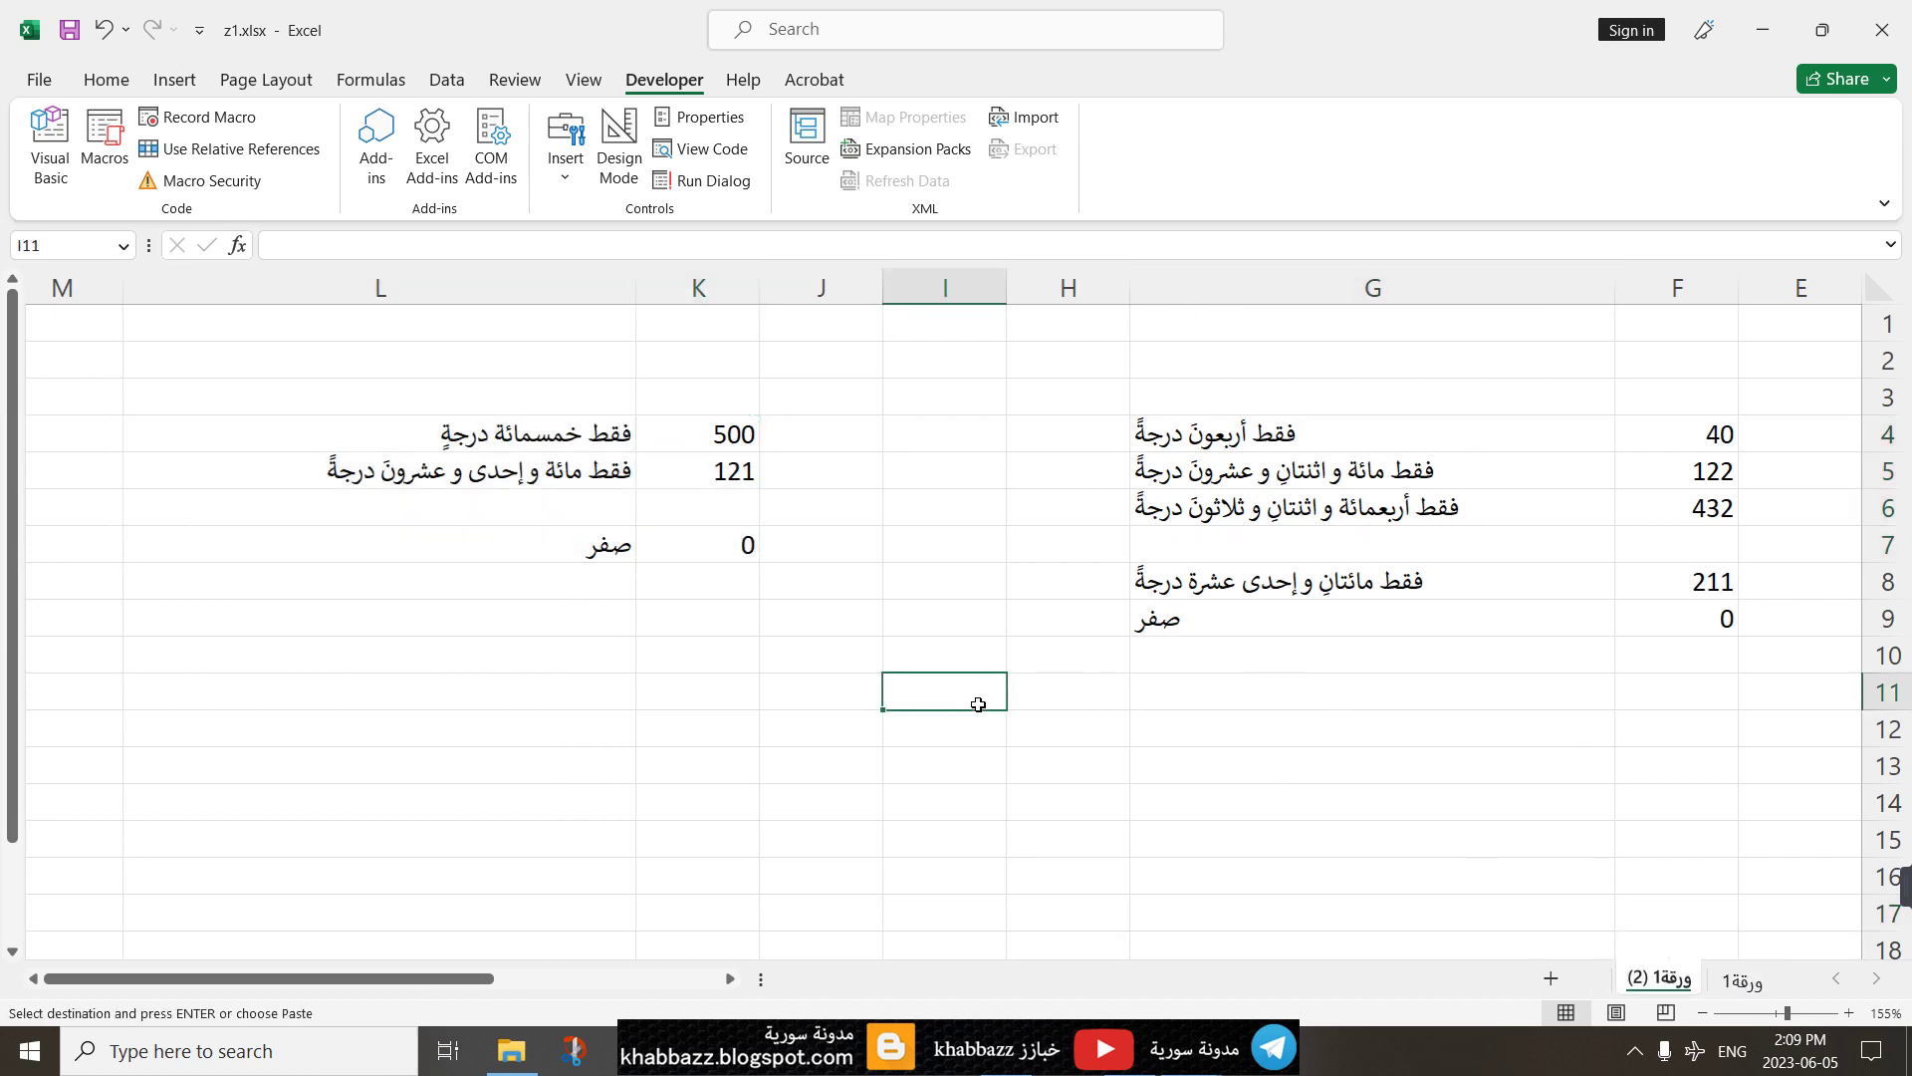
key("ctrl+v")
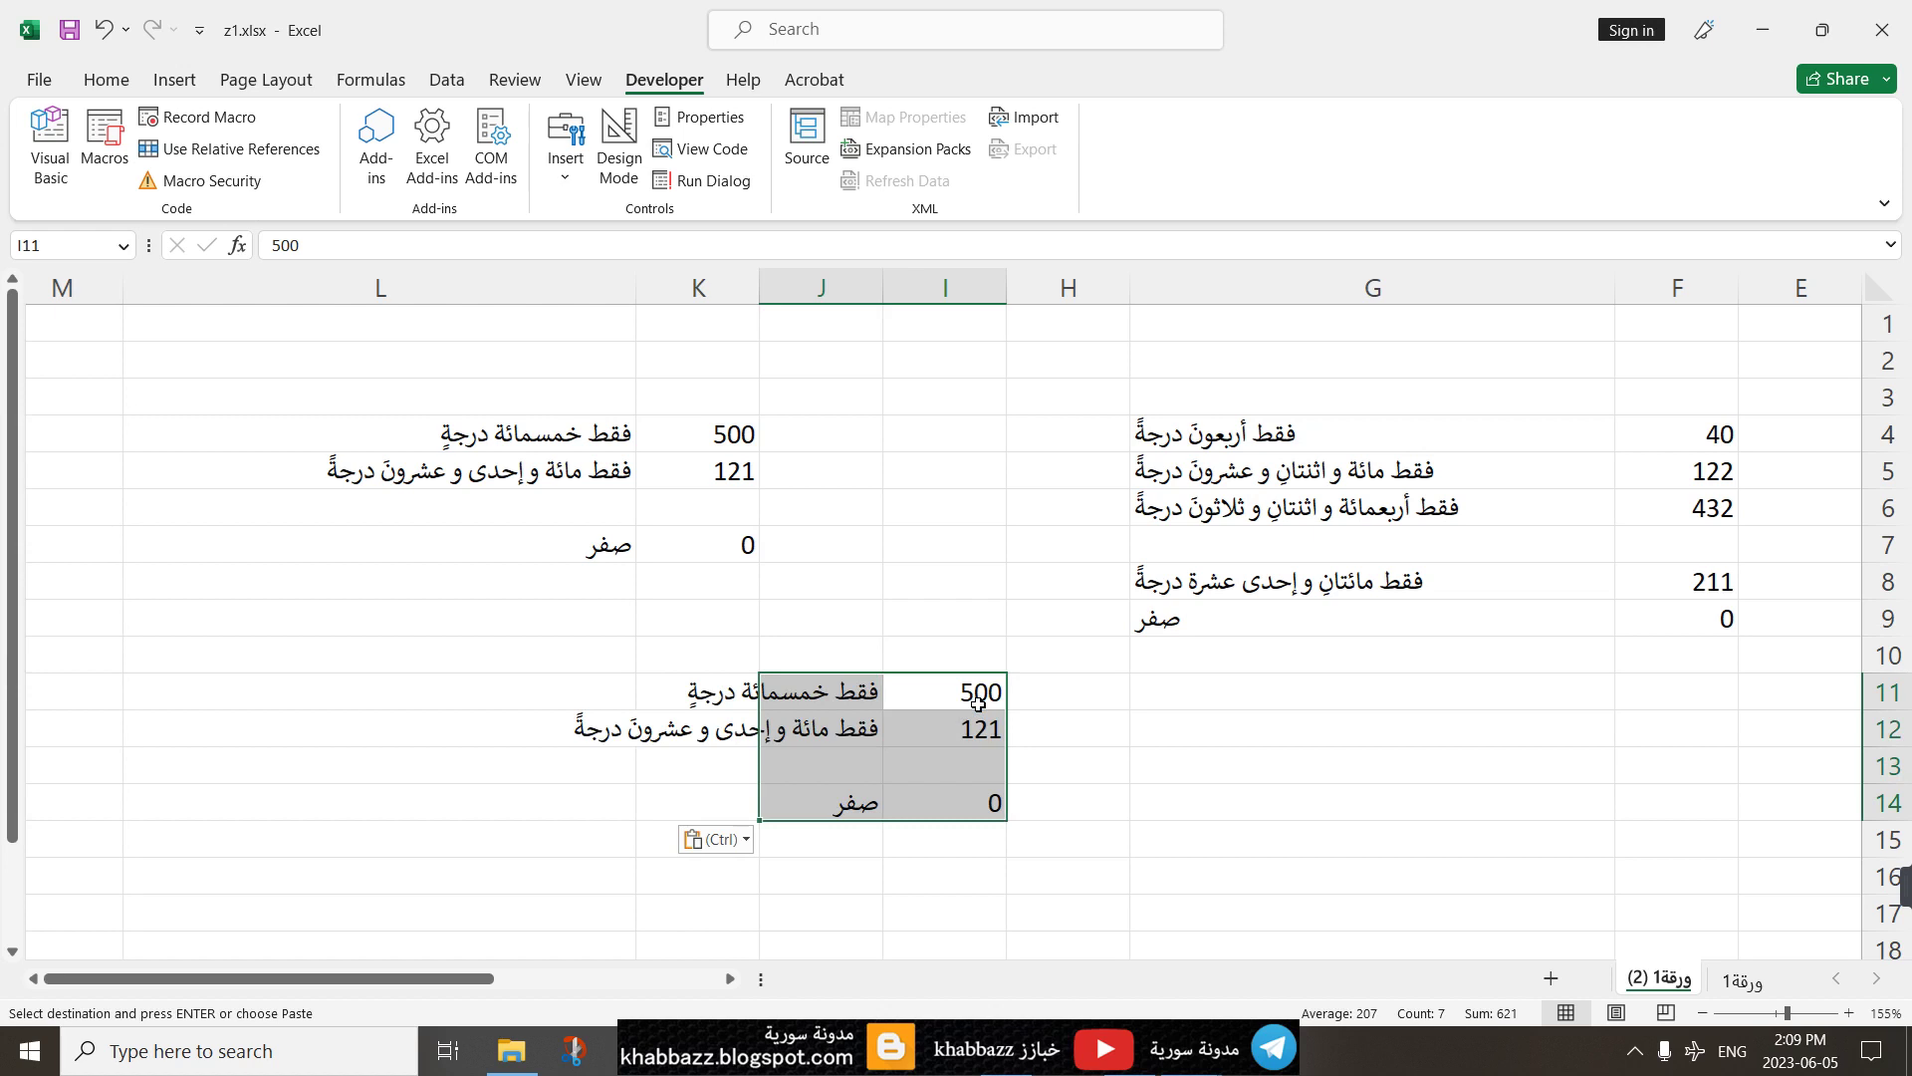
Step: Add a new blank sheet, paste the copied K4:L7 range at A1, and widen column B to fit the Arabic text
left_click(1552, 979)
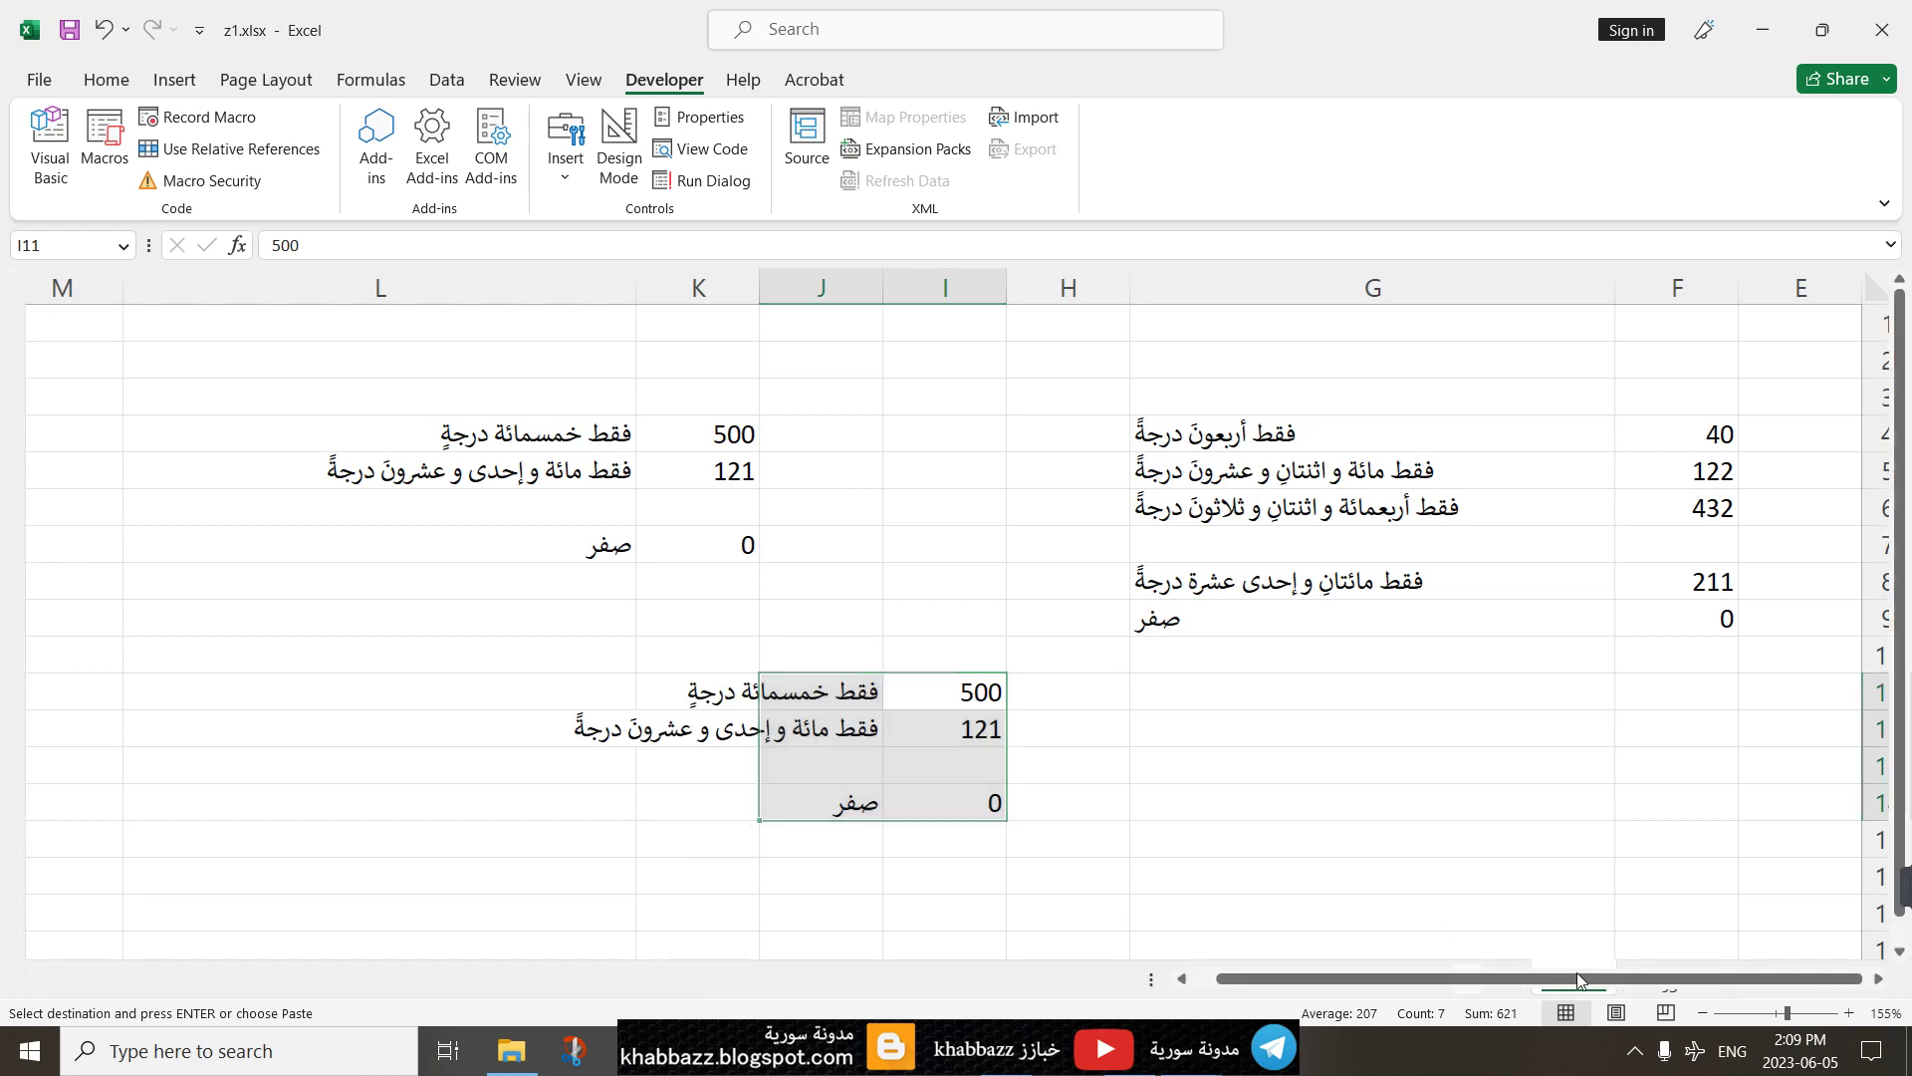
left_click(170, 981)
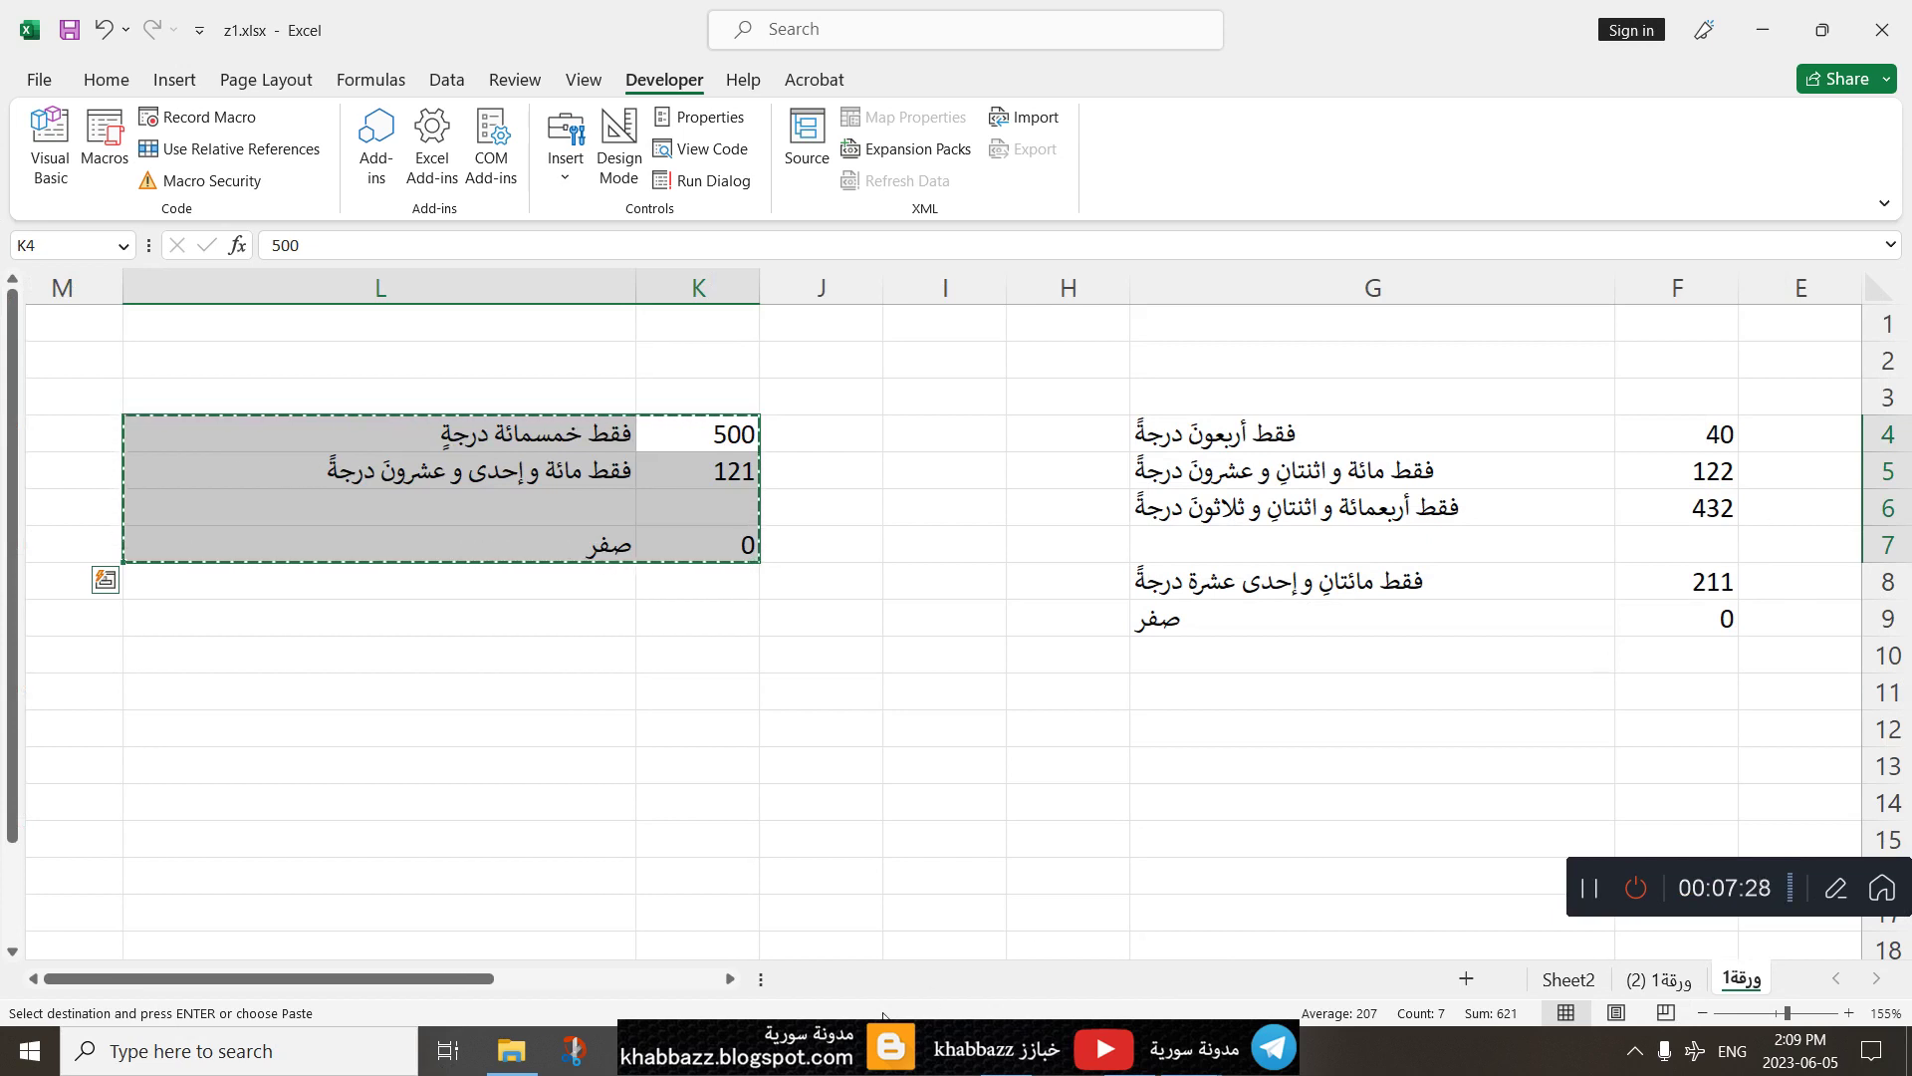
left_click(1569, 979)
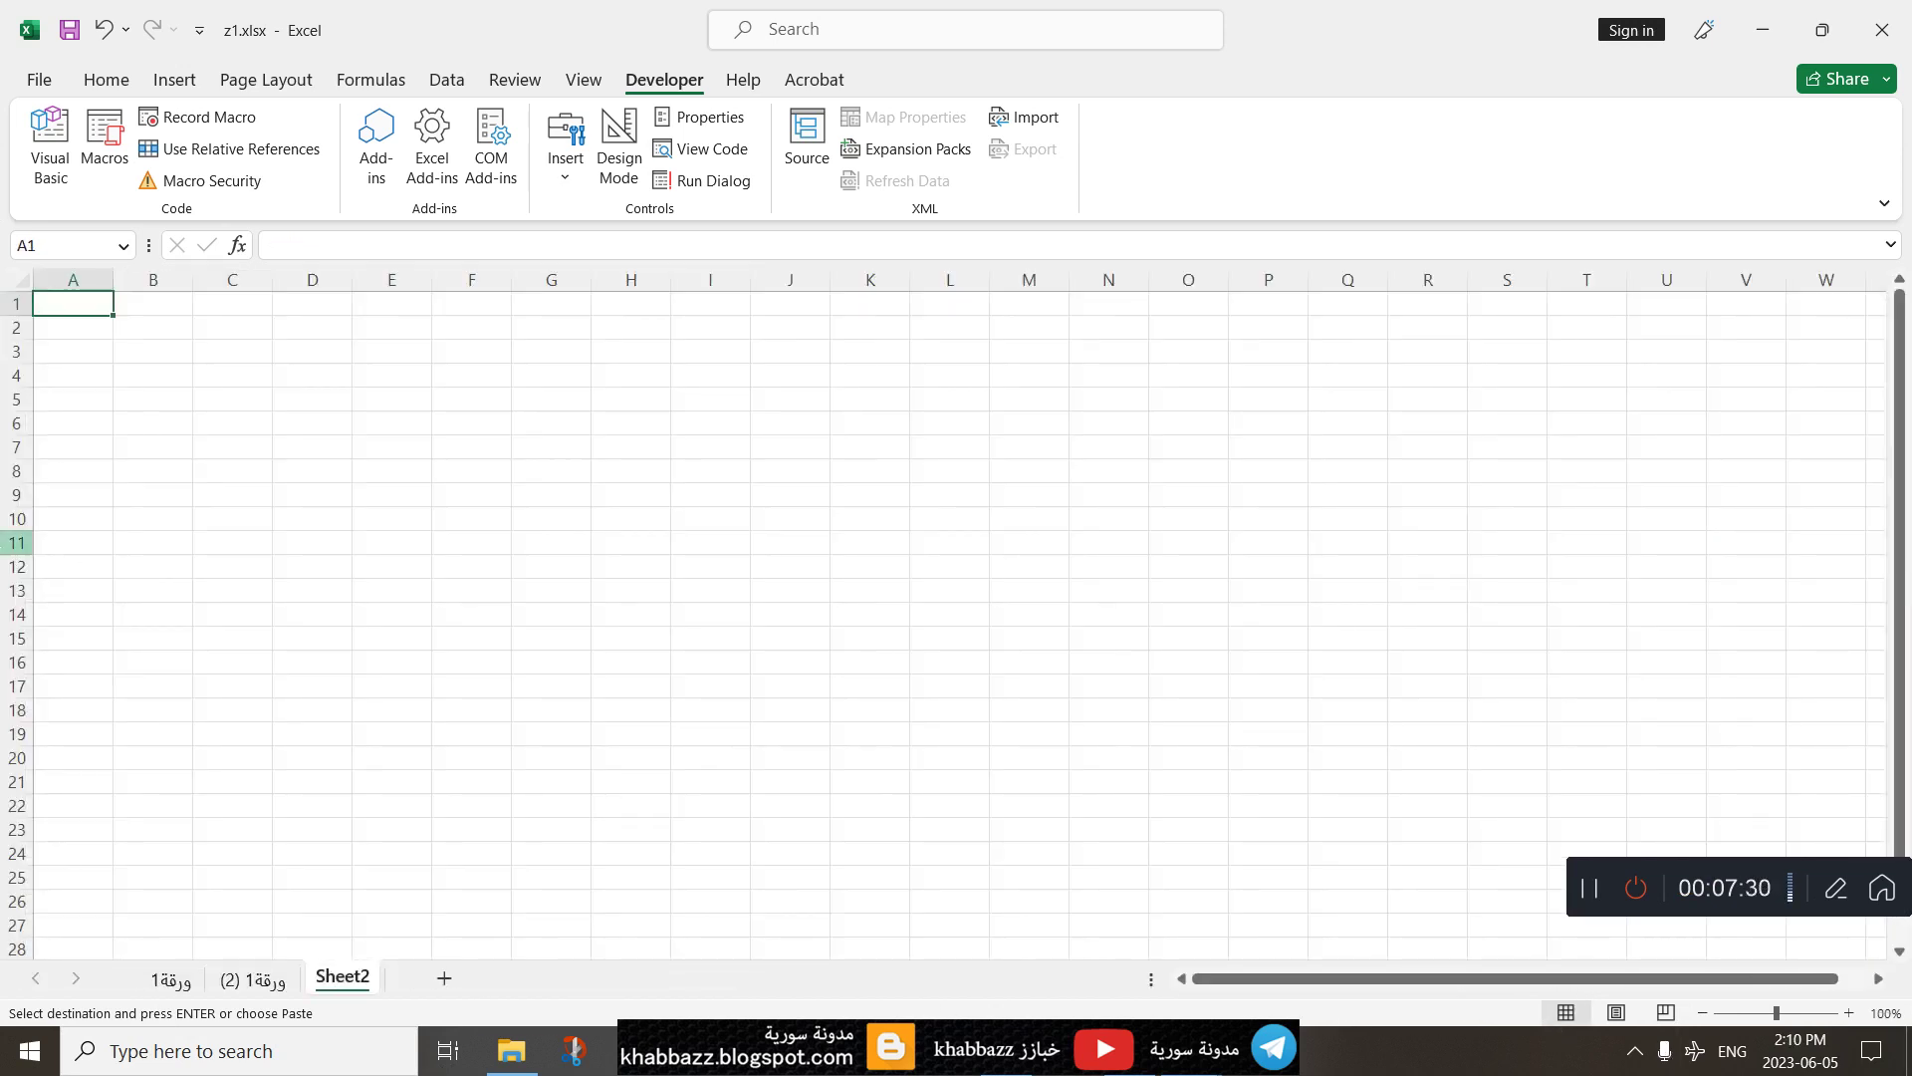
key("ctrl+v")
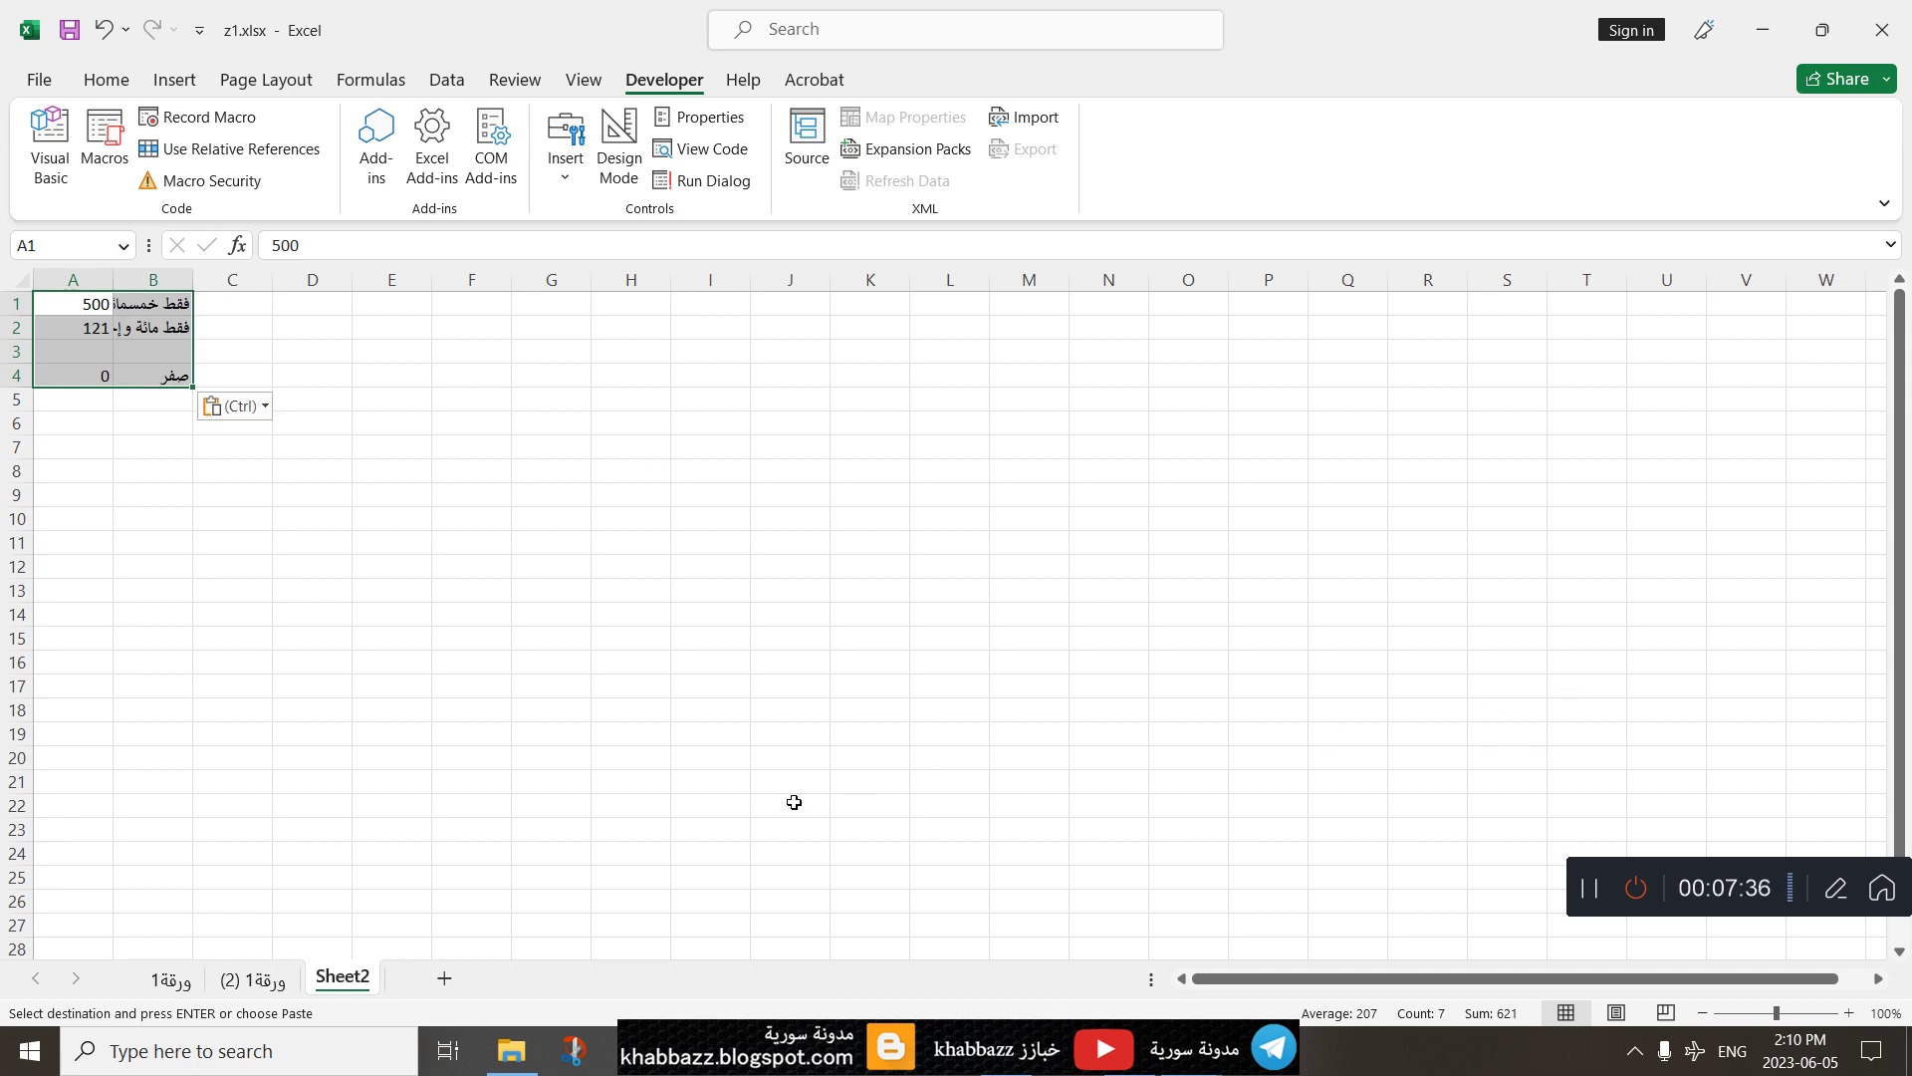
left_click_drag(192, 280, 329, 312)
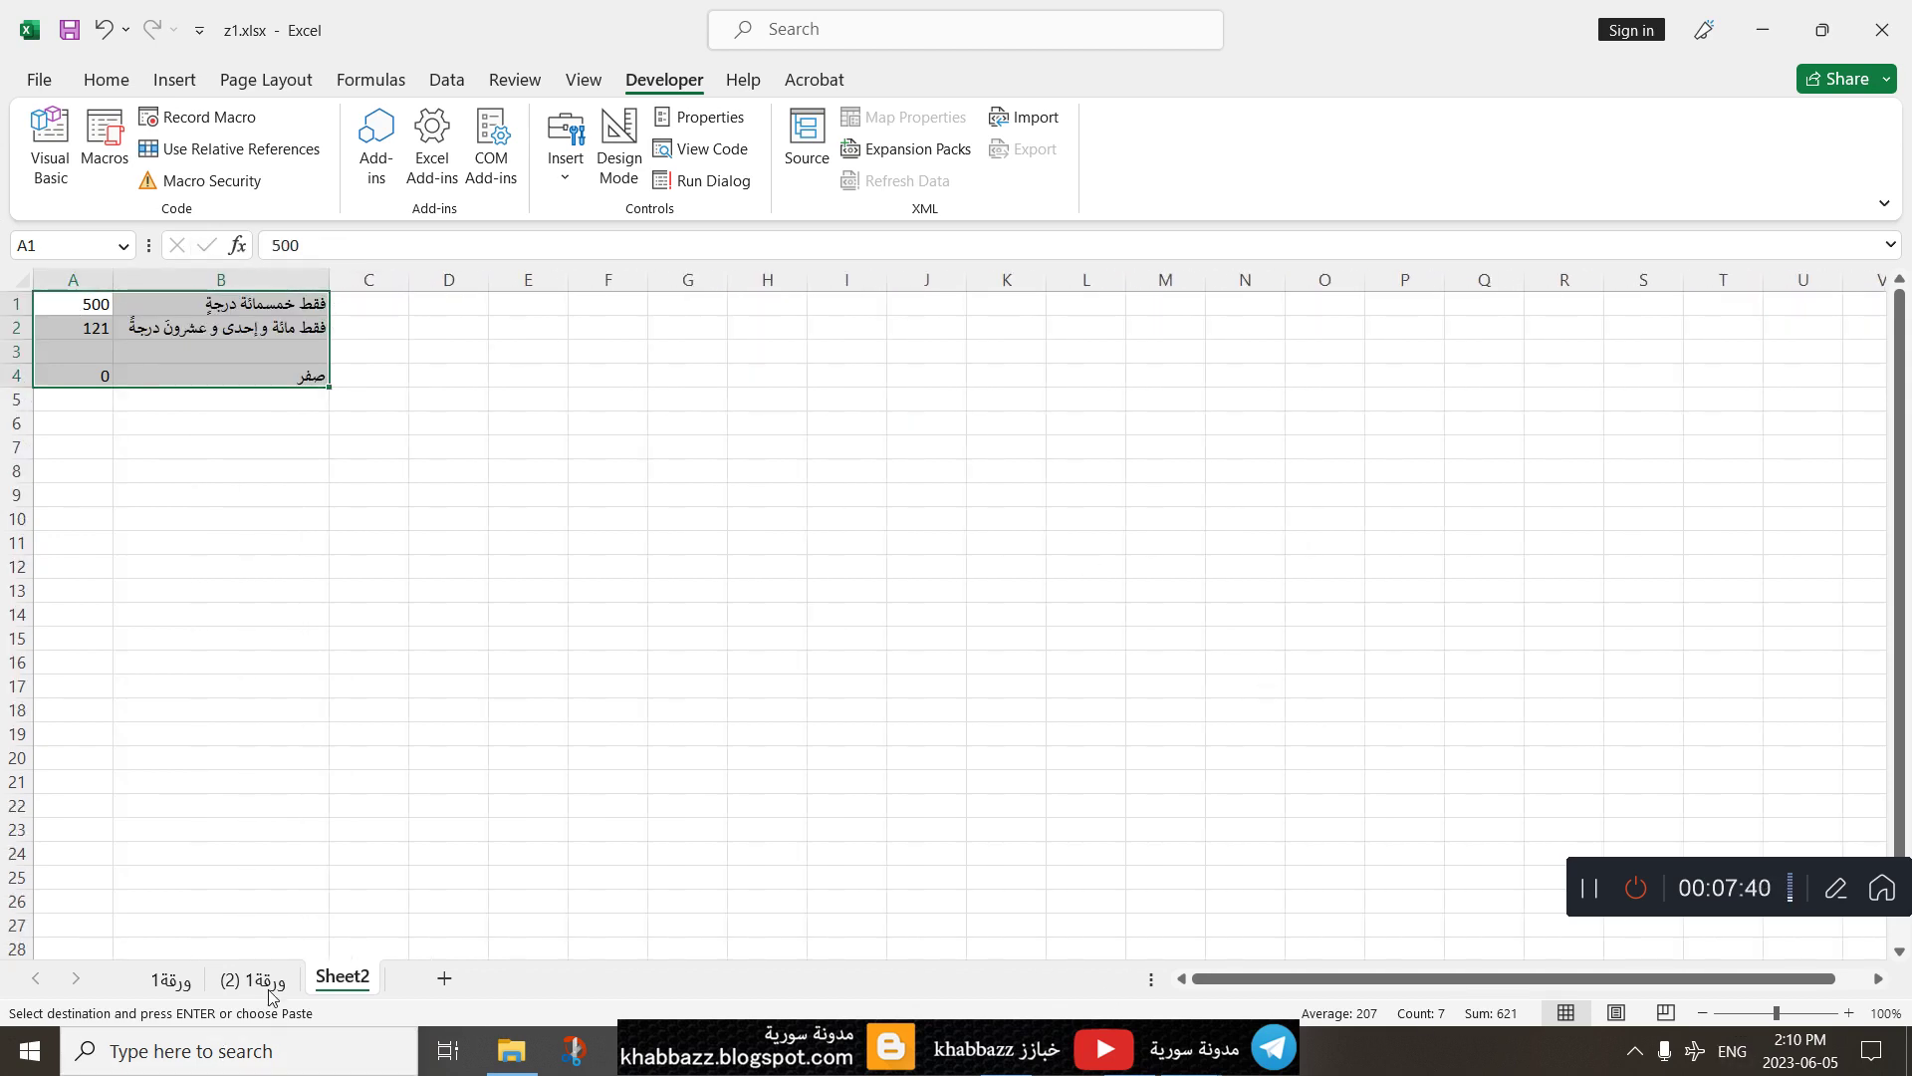
Step: Create a copy of the ورقة1 sheet in a new book and check the formulas in its cells L4 and L5
left_click(171, 979)
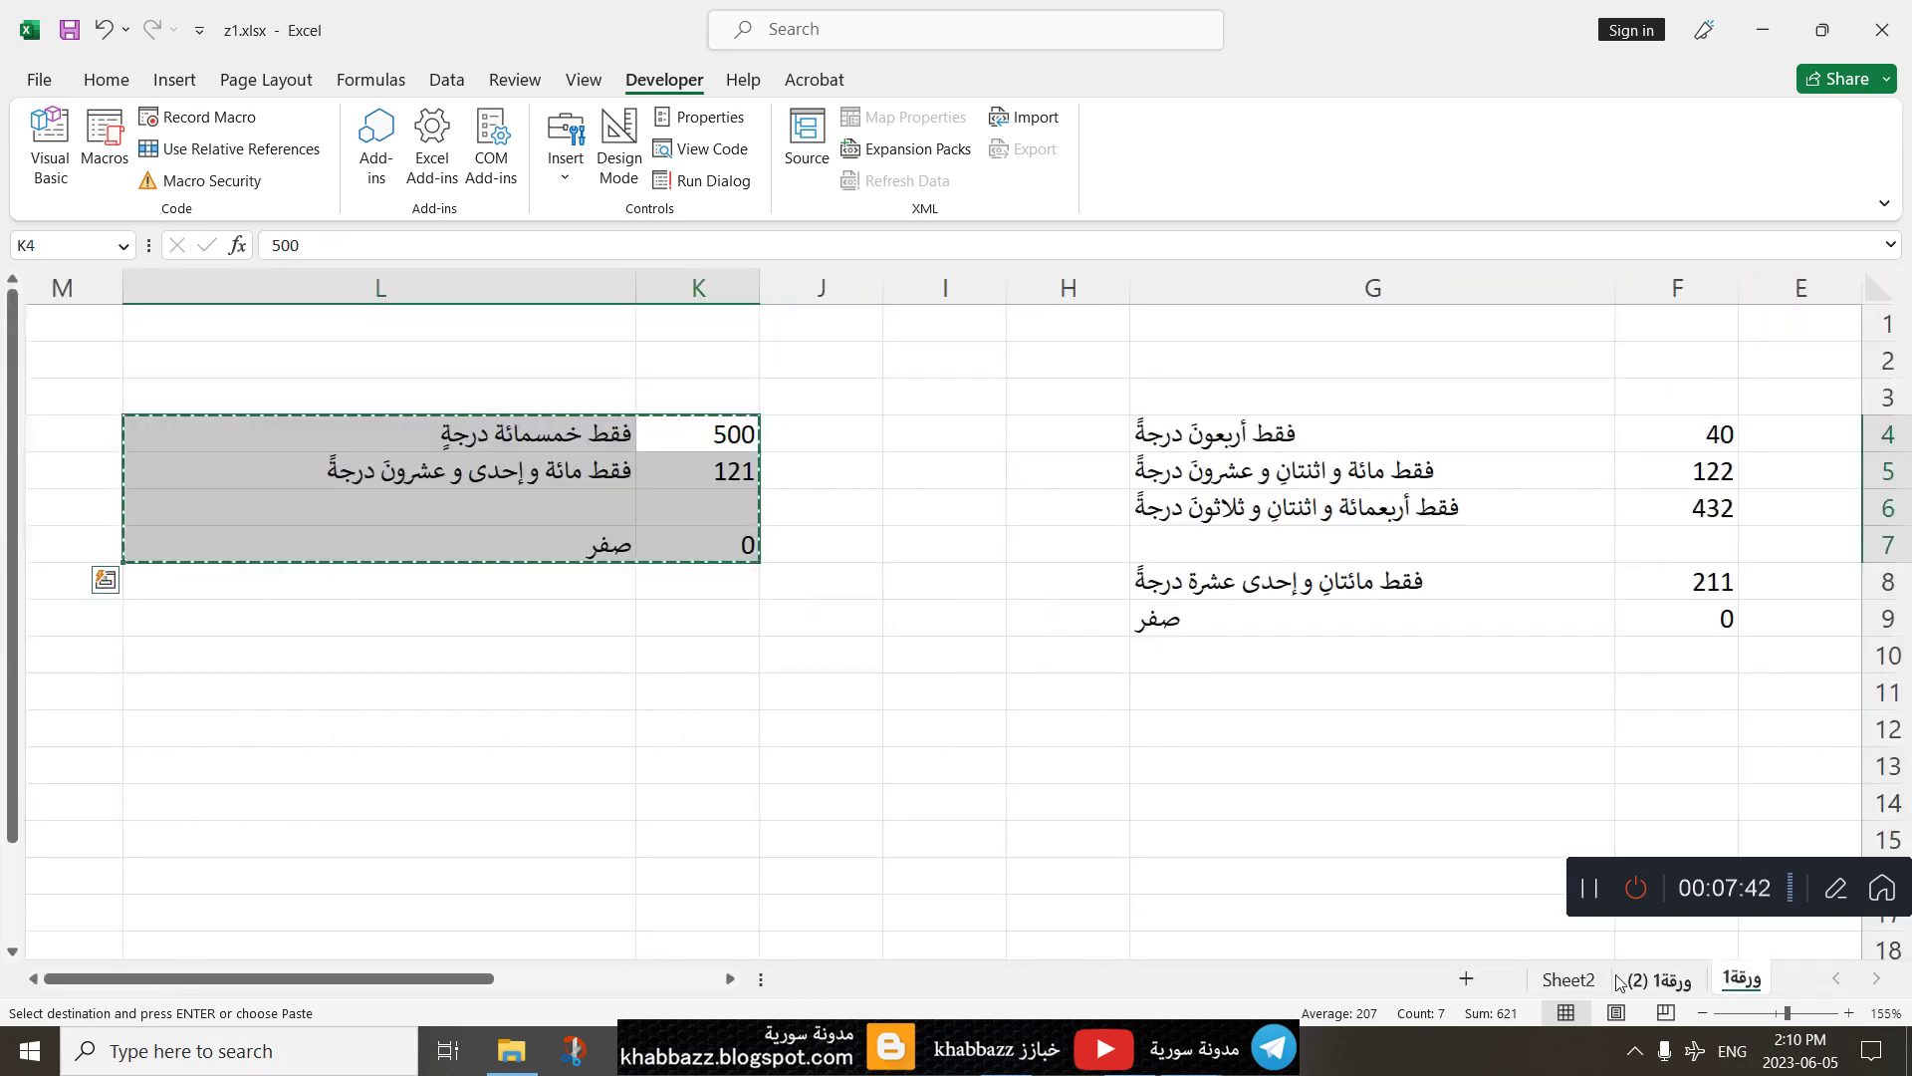
right_click(1753, 982)
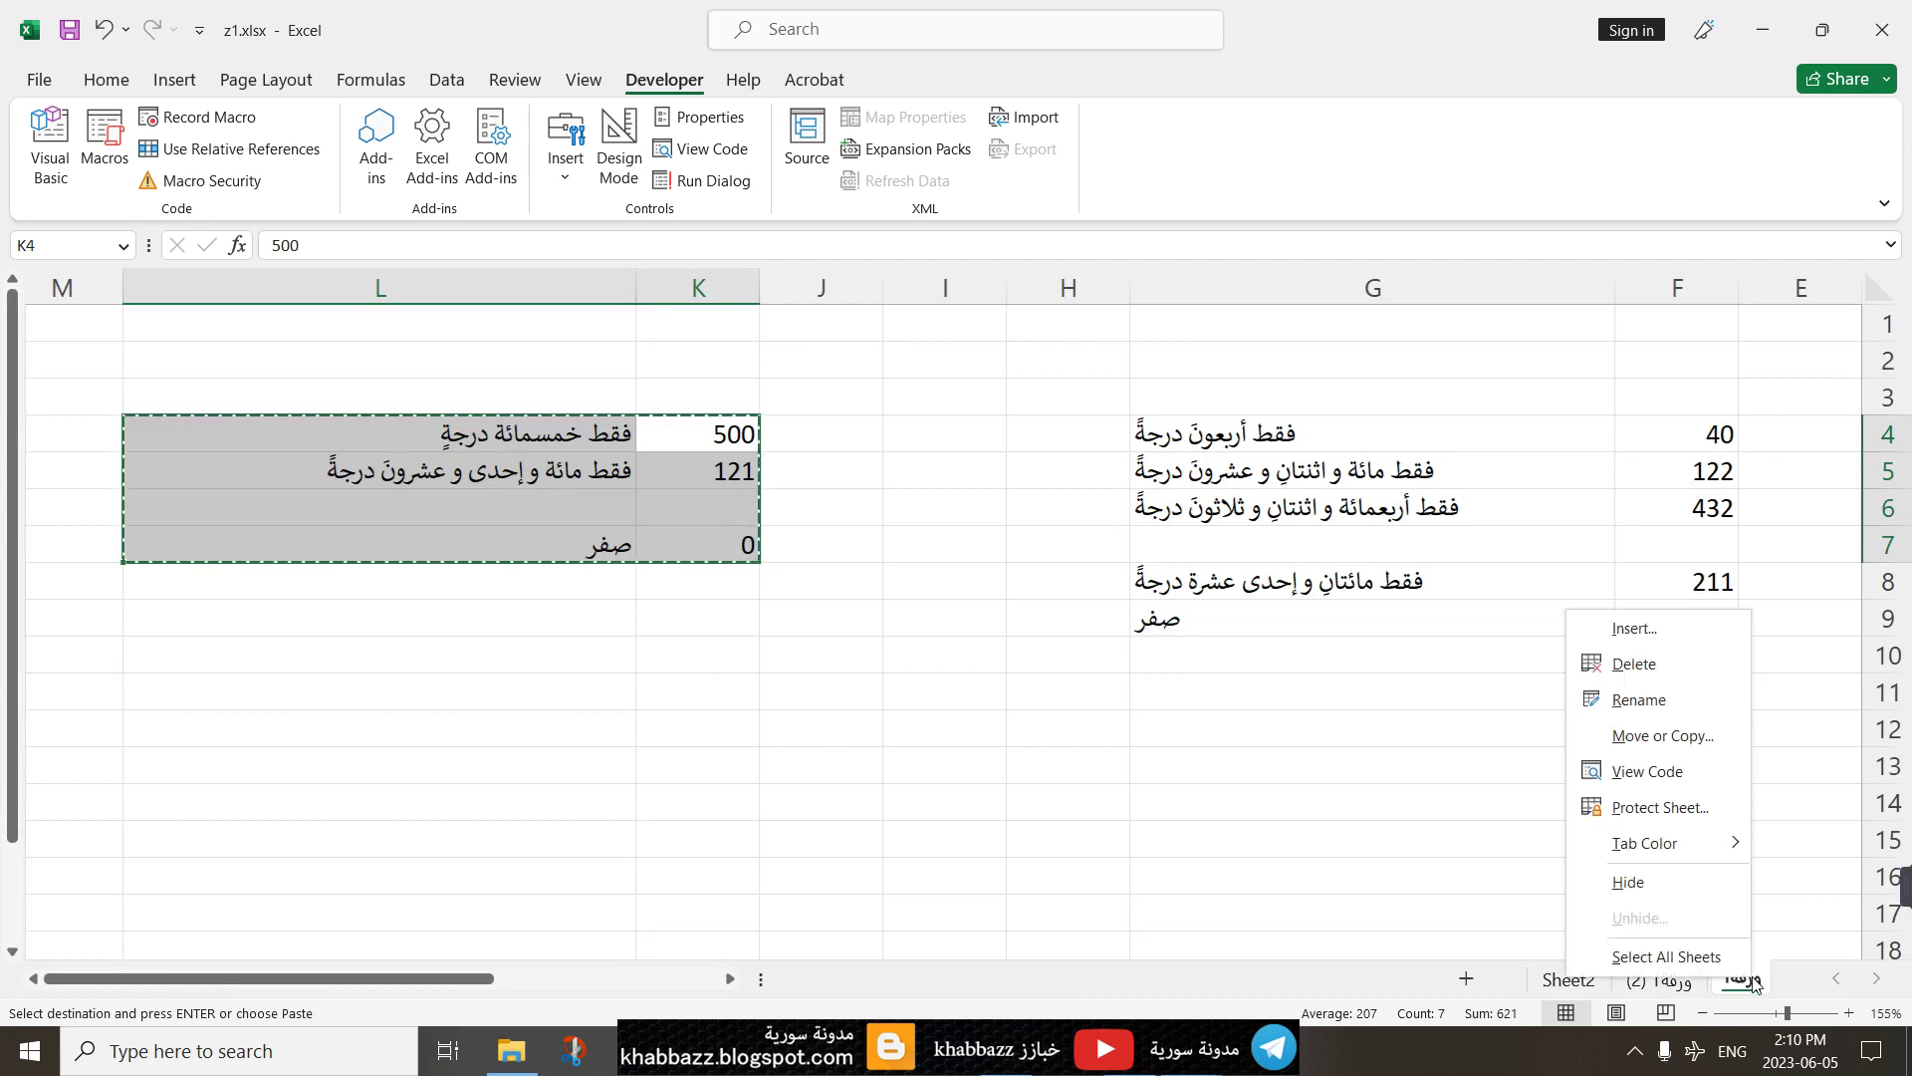
left_click(1644, 736)
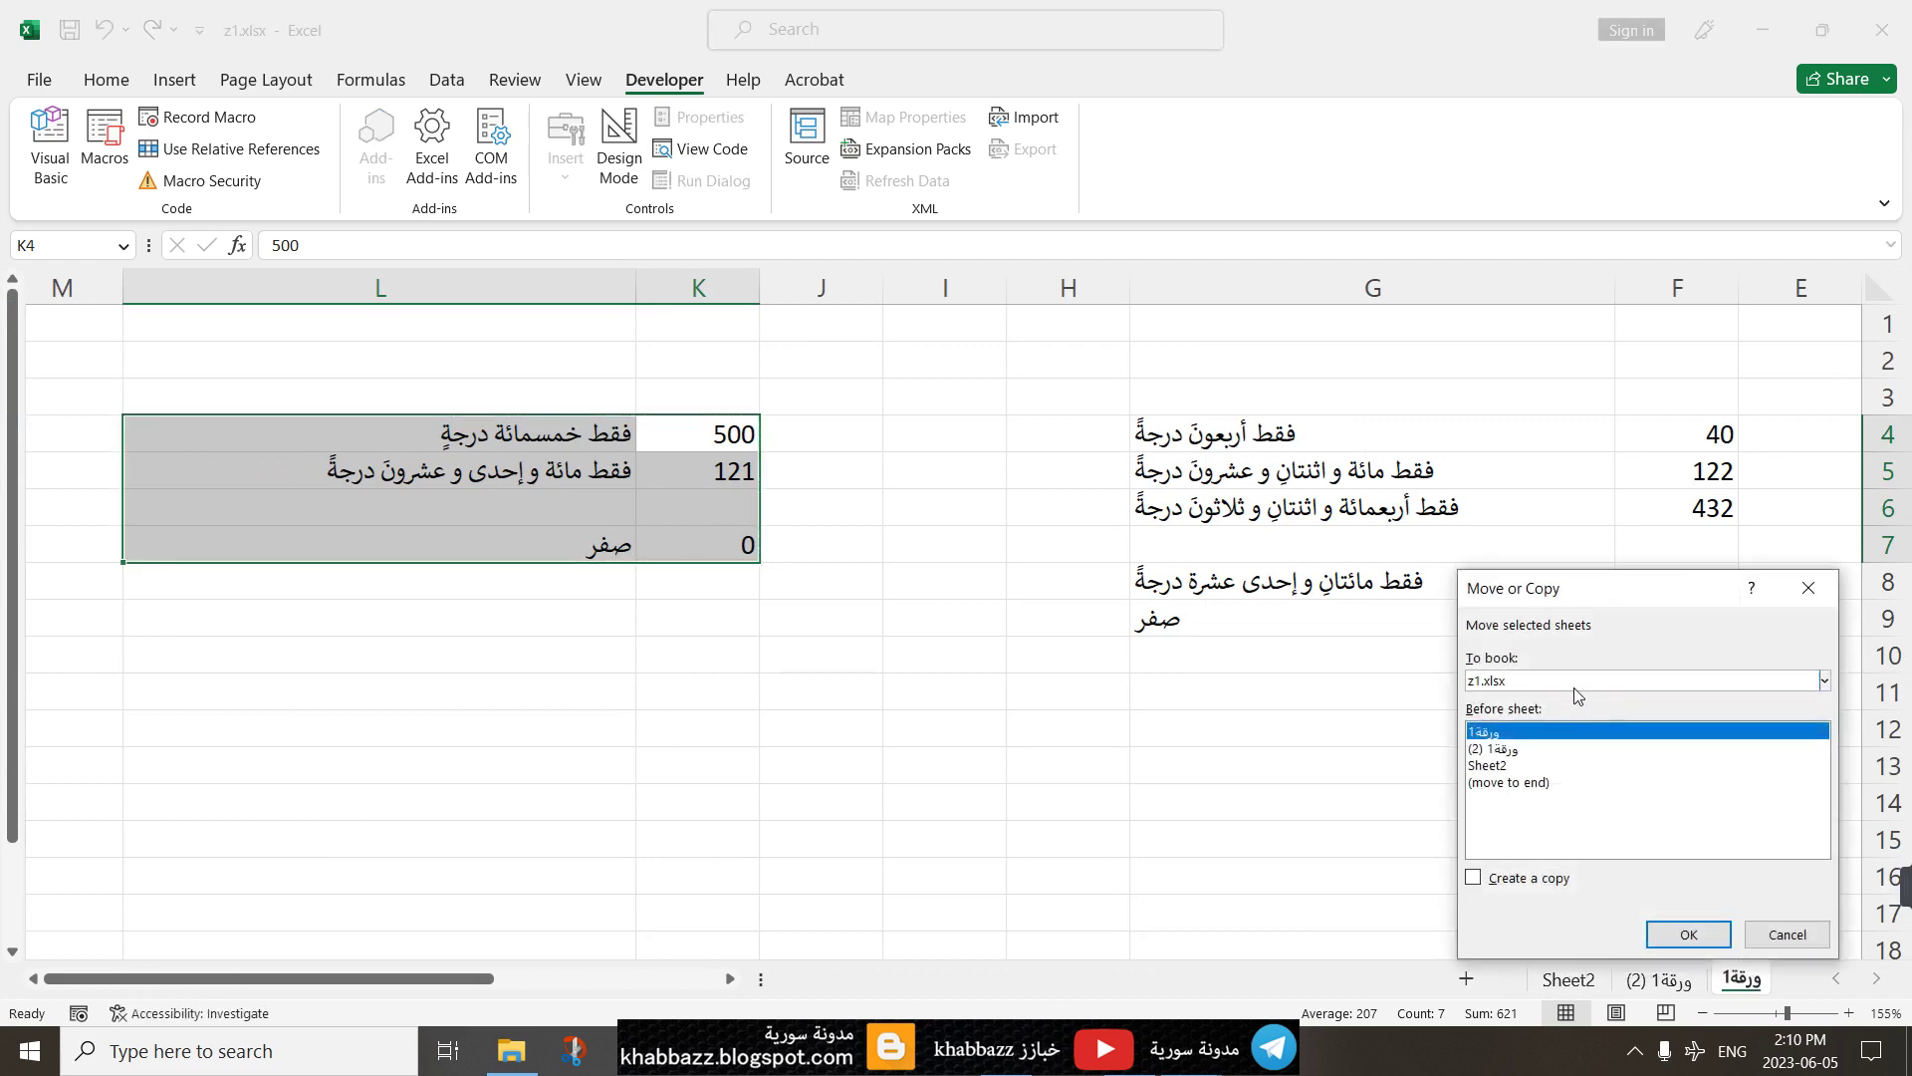
left_click(1825, 679)
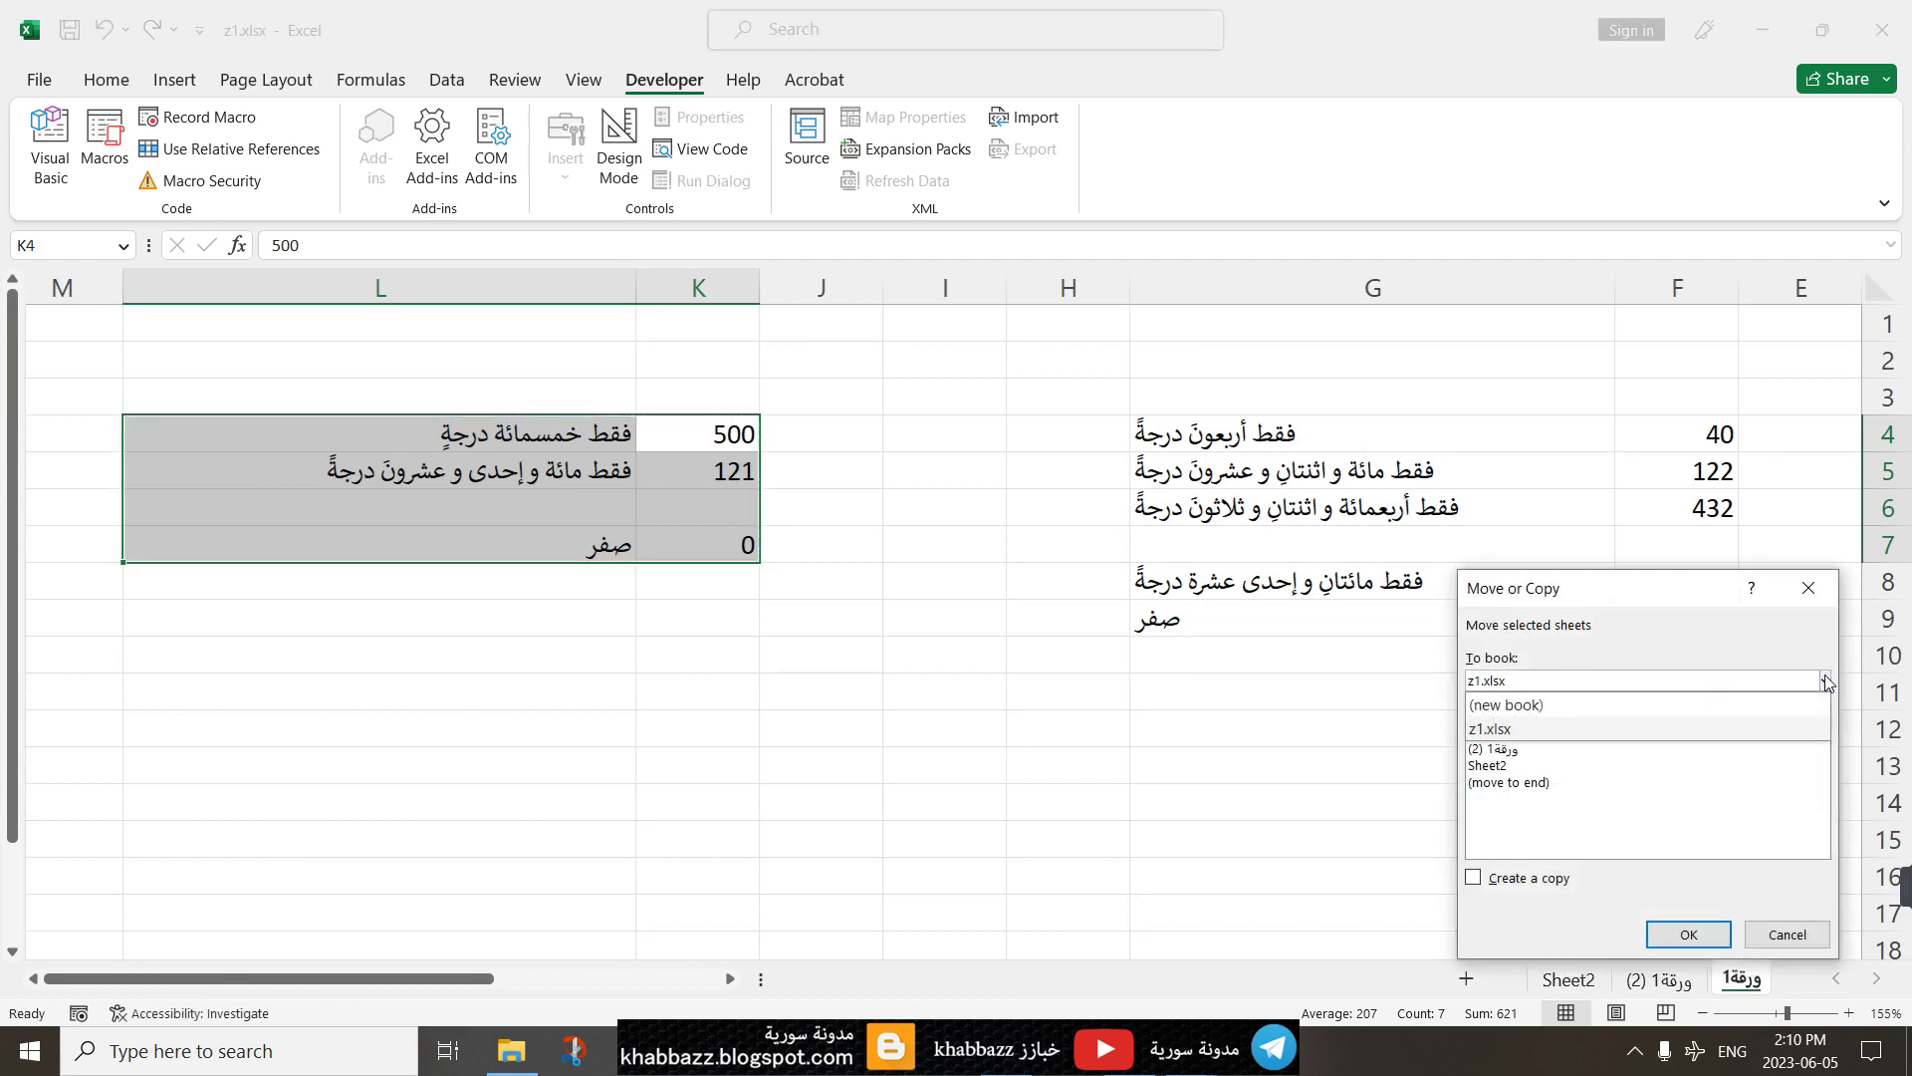
left_click(1645, 707)
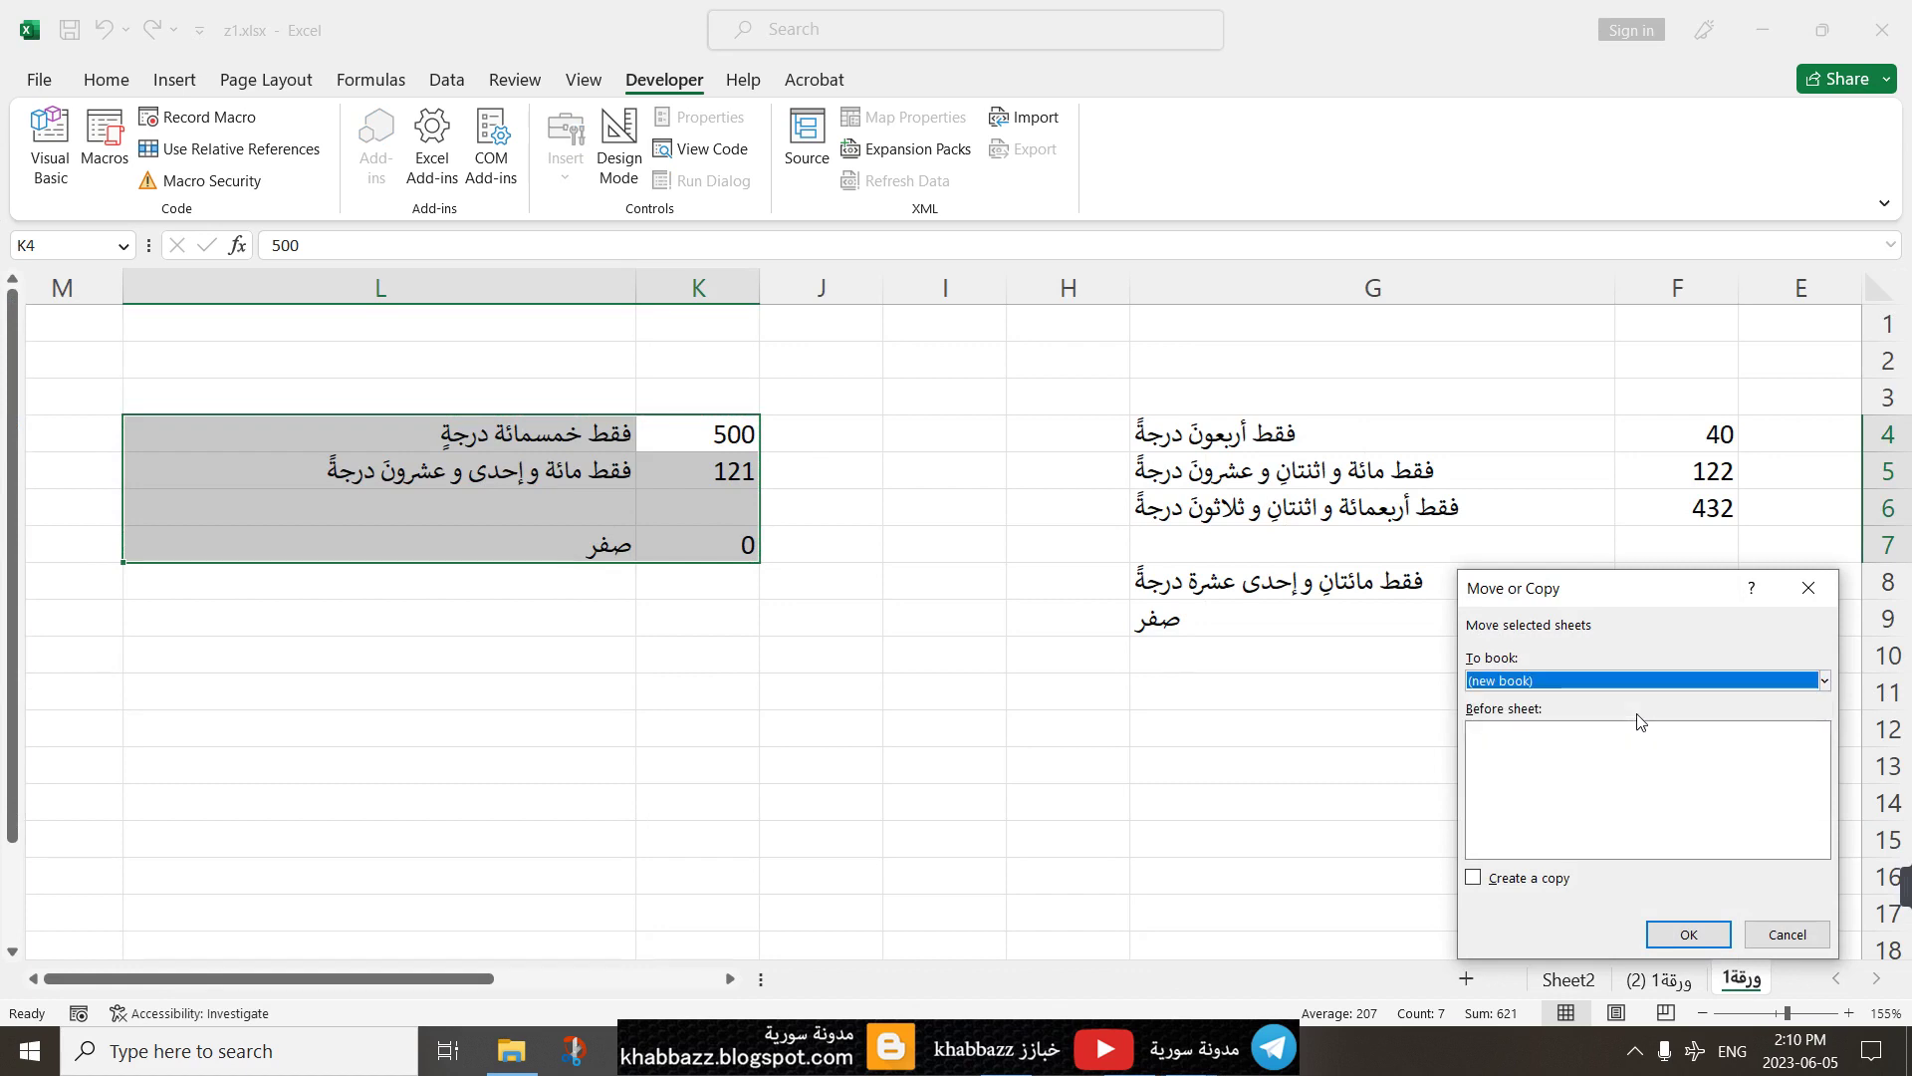
left_click(1496, 886)
left_click(1674, 933)
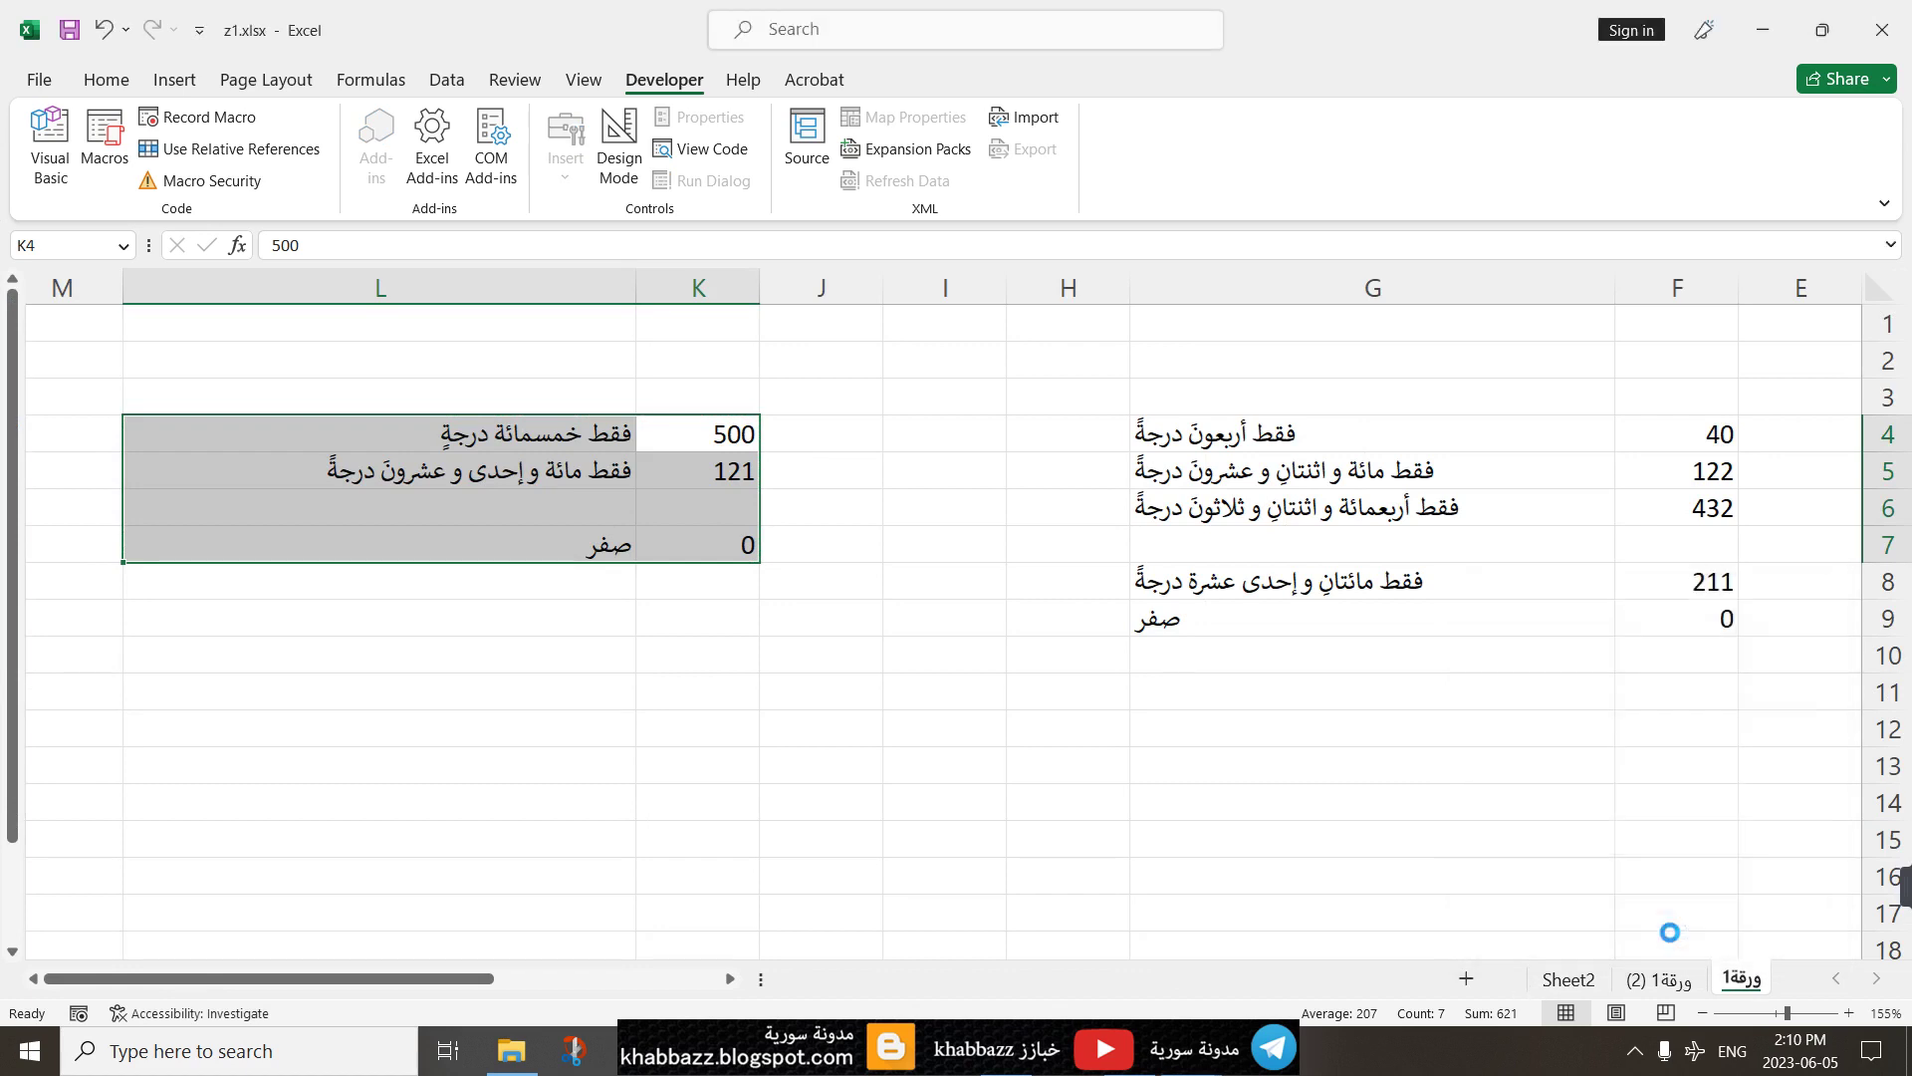
left_click(409, 442)
left_click(390, 466)
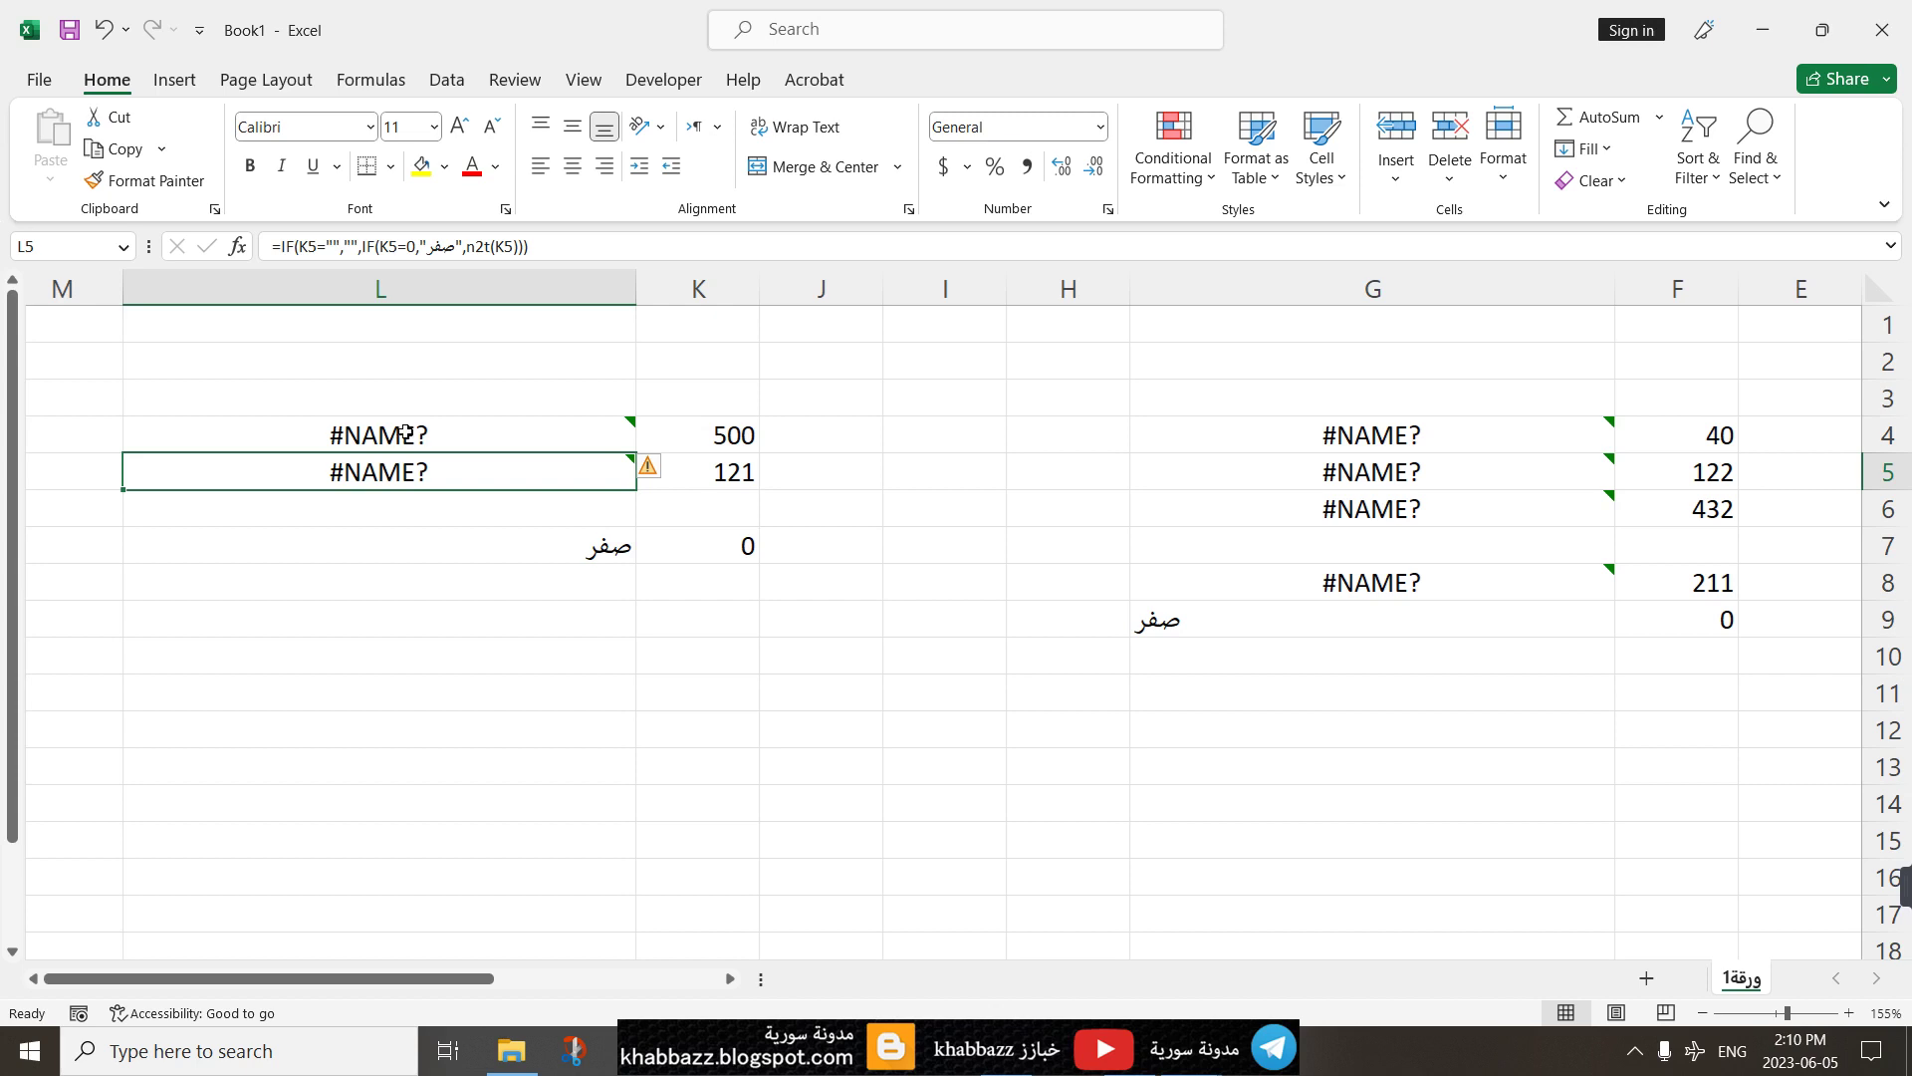
Step: Check the formula in cell L4 of the copied sheet and close Book1 without saving it
left_click(375, 433)
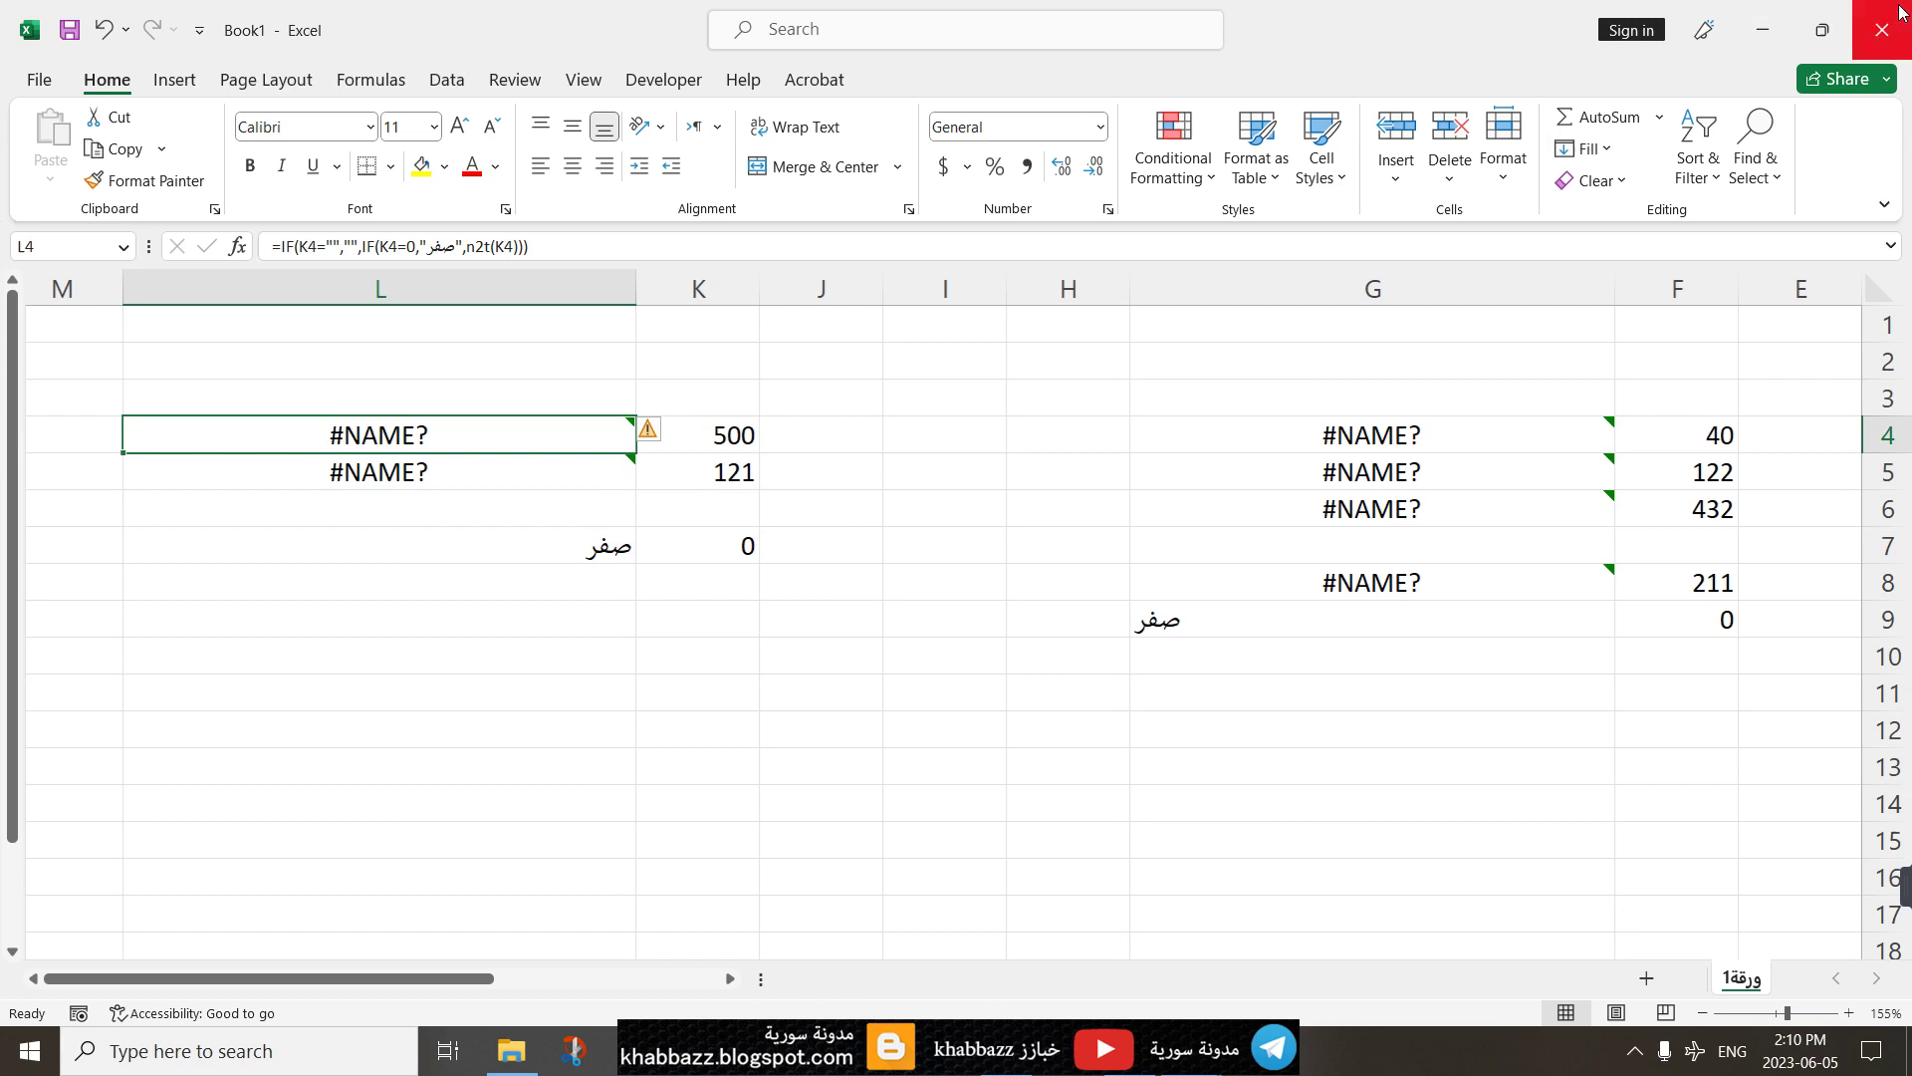
left_click(1902, 12)
left_click(981, 549)
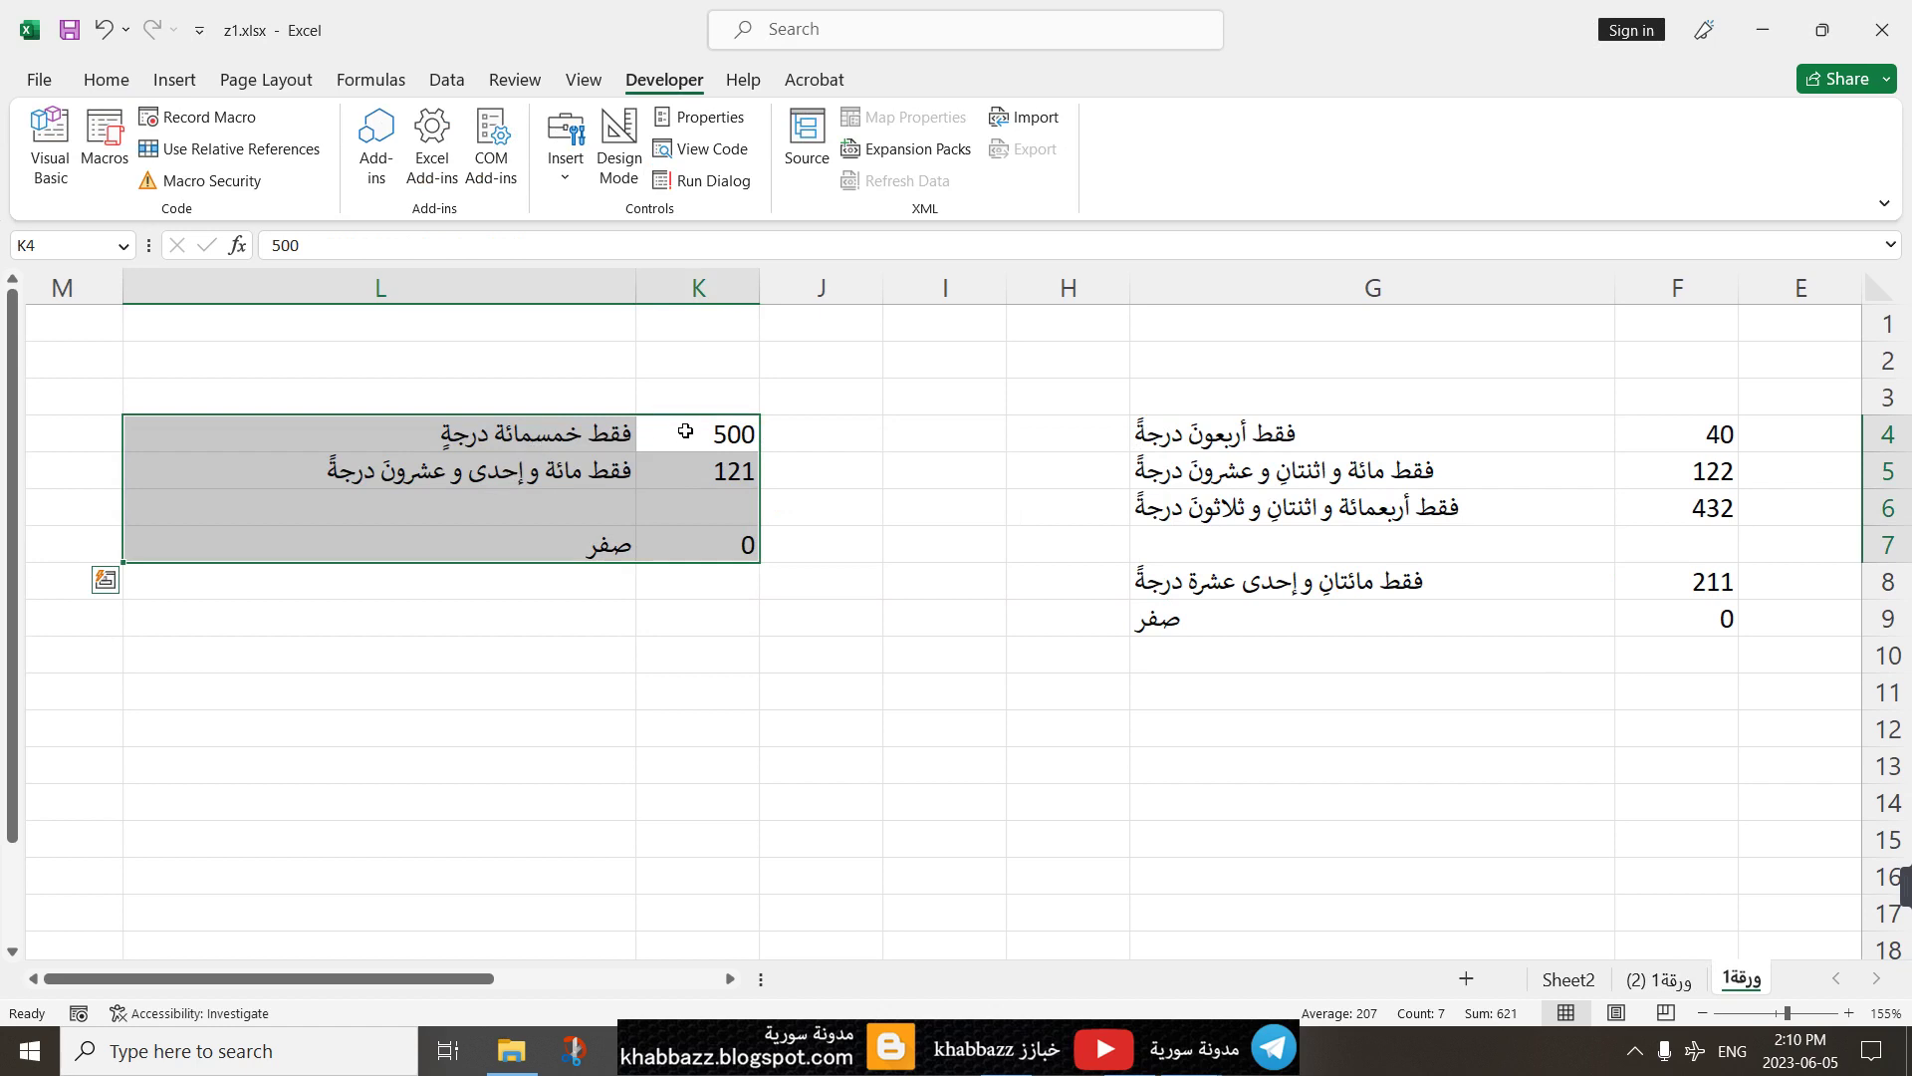
Step: Copy K4:L7 from the ورقة1 sheet and paste it as values only at D11 on Sheet2
left_click_drag(686, 430, 436, 549)
key("ctrl+c")
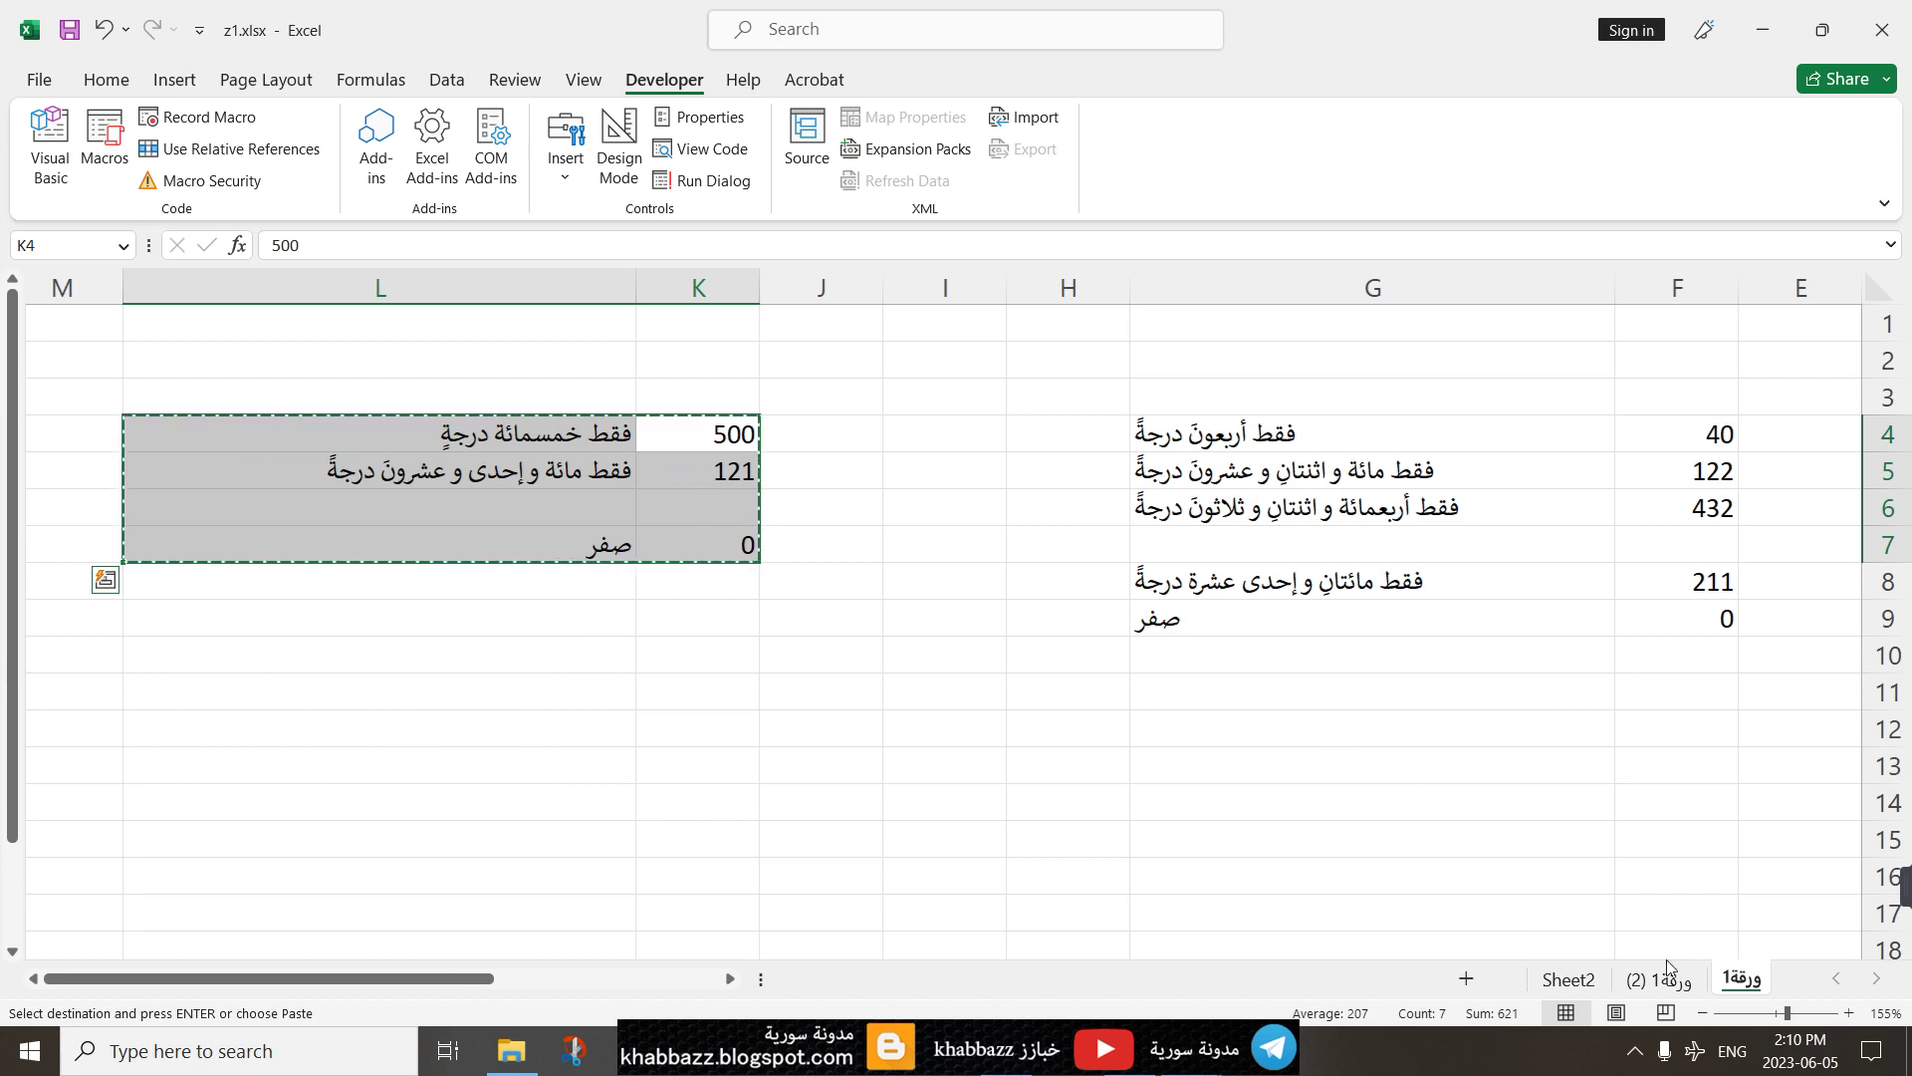
left_click(1569, 979)
key("ctrl+v")
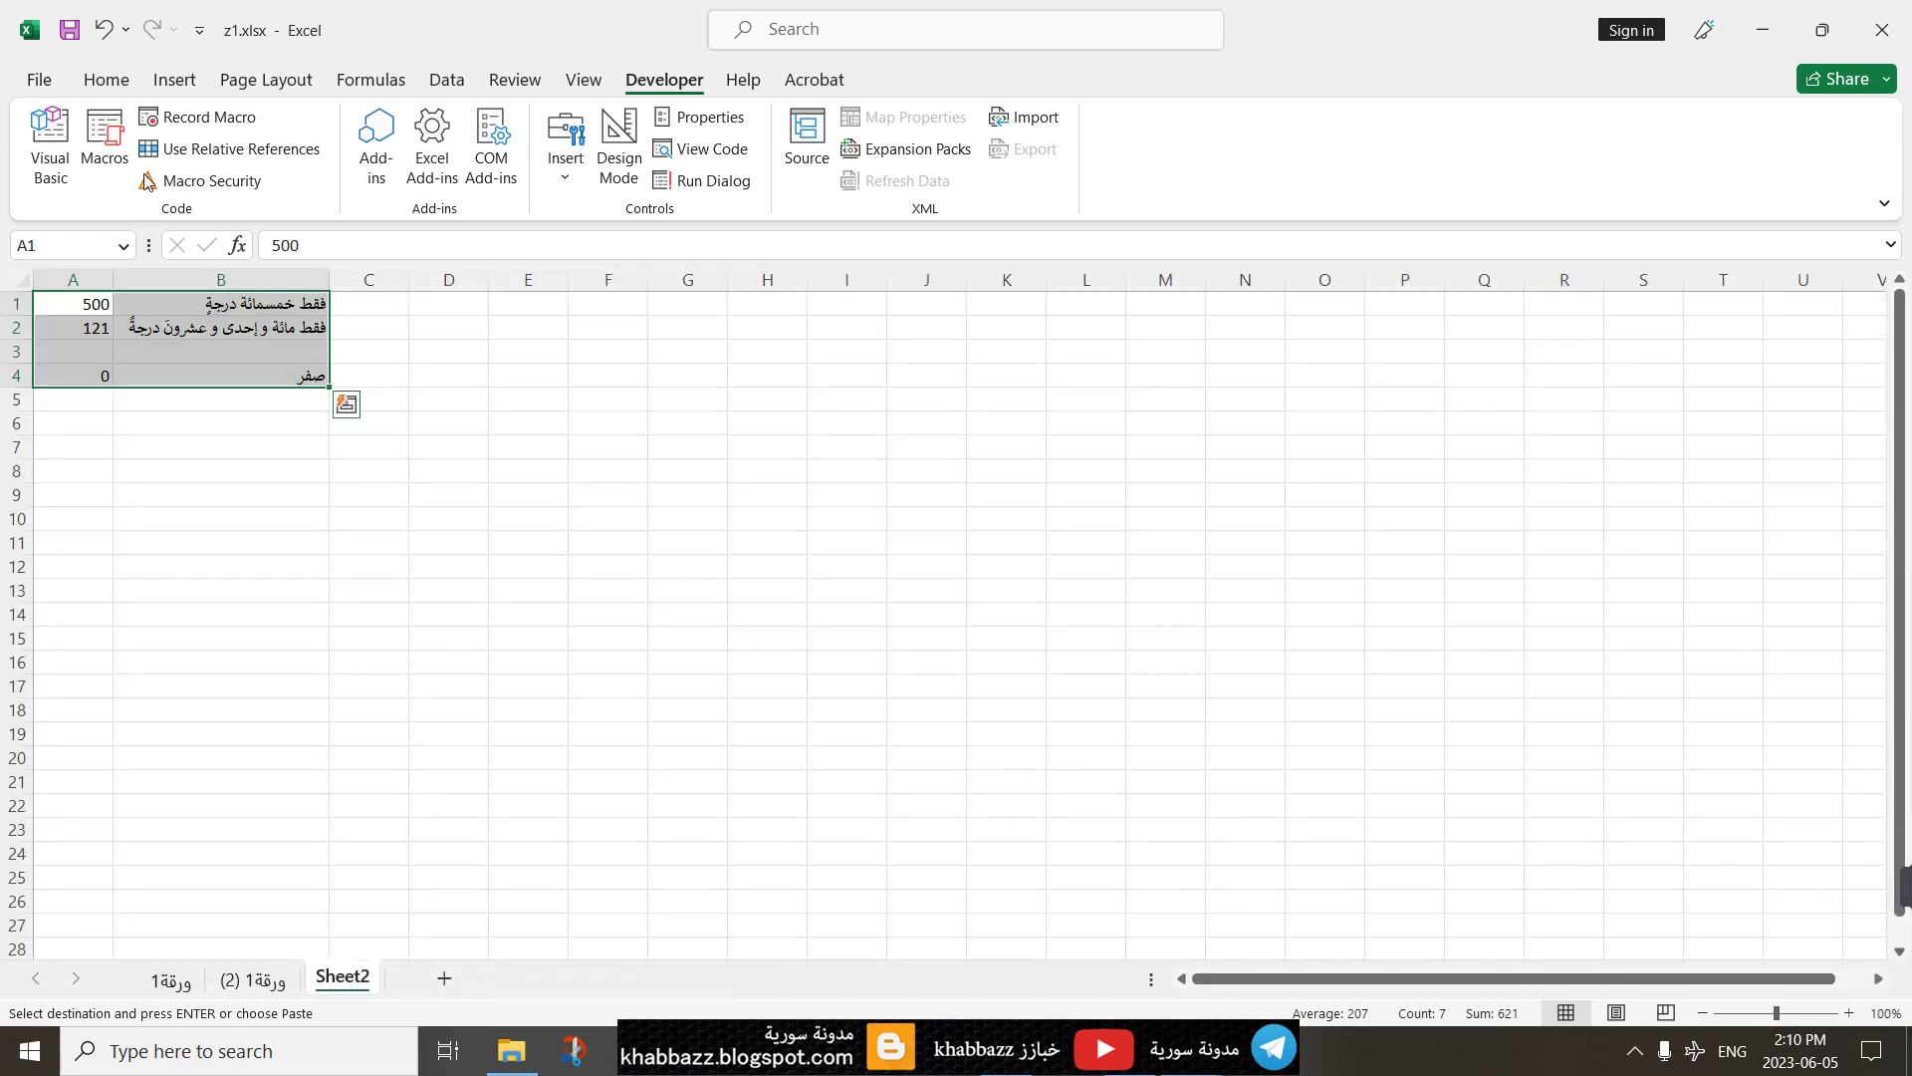
right_click(440, 541)
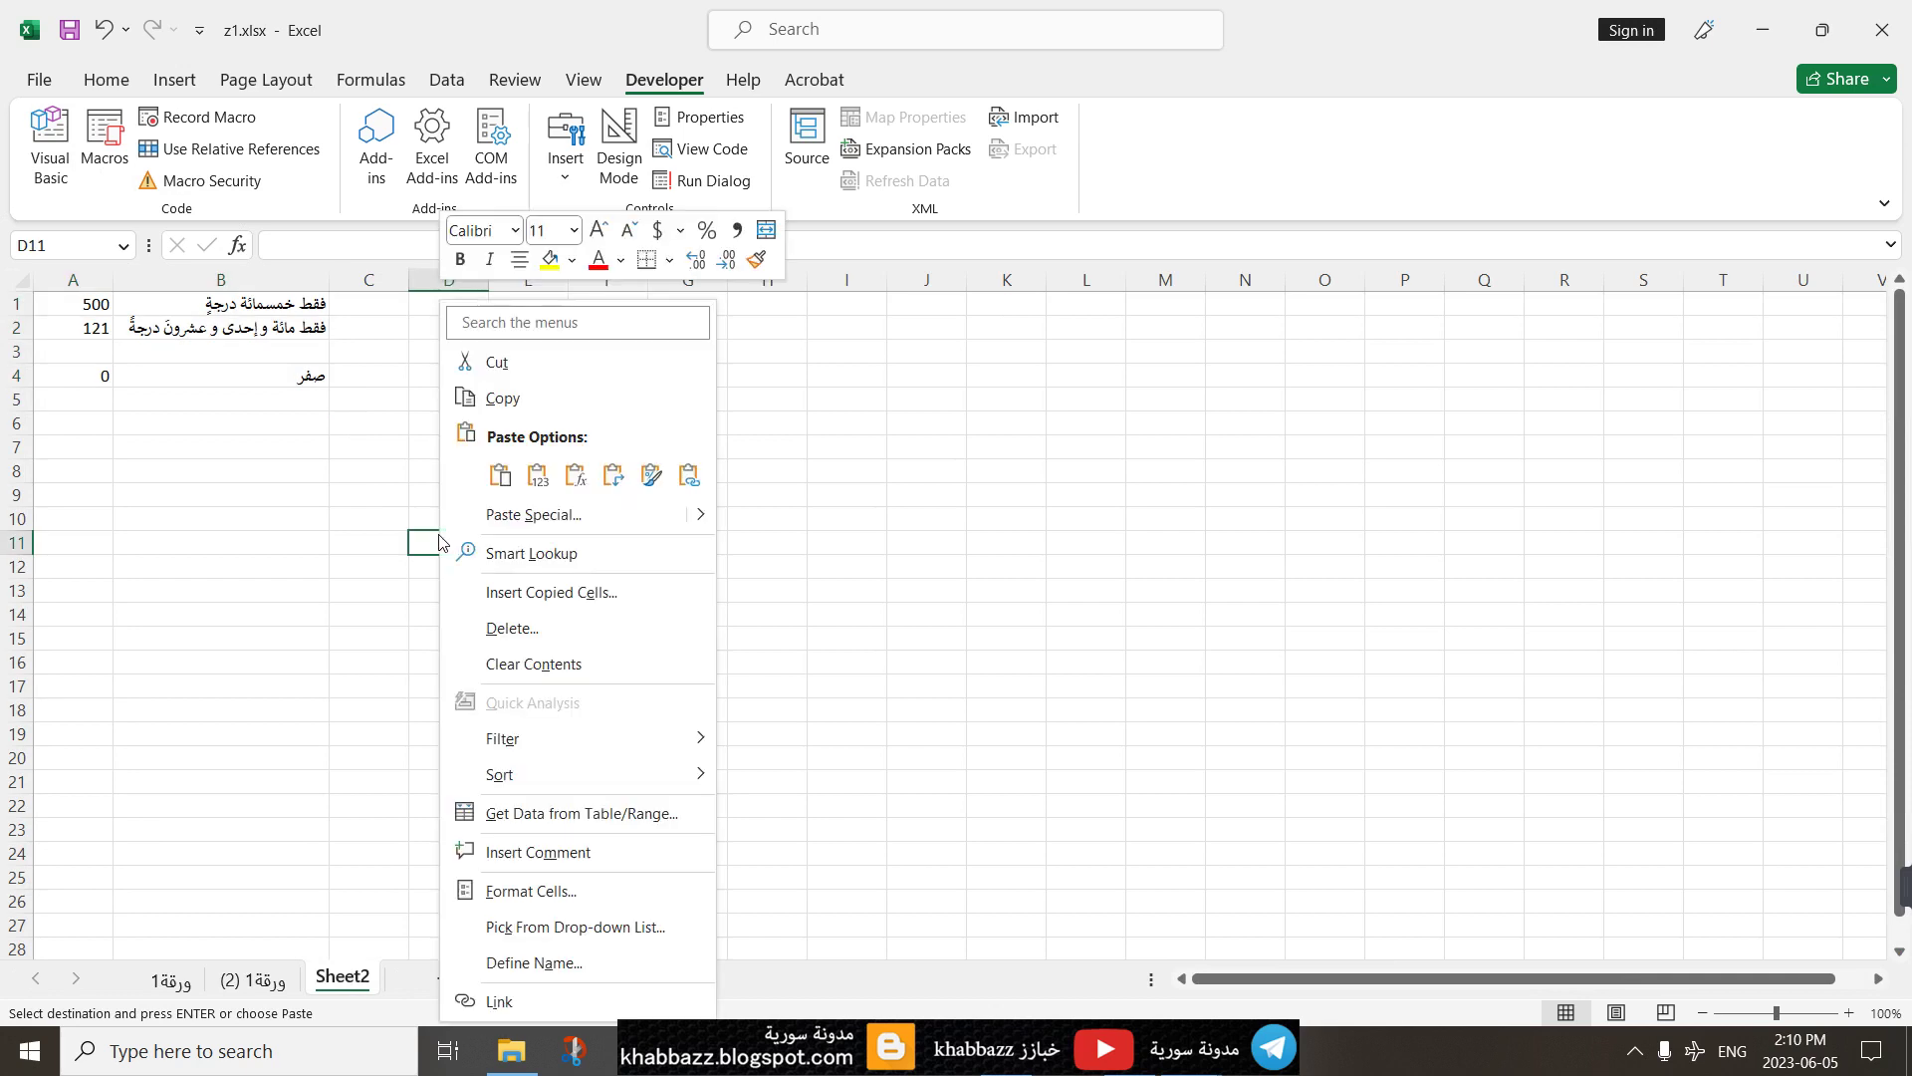
left_click(535, 482)
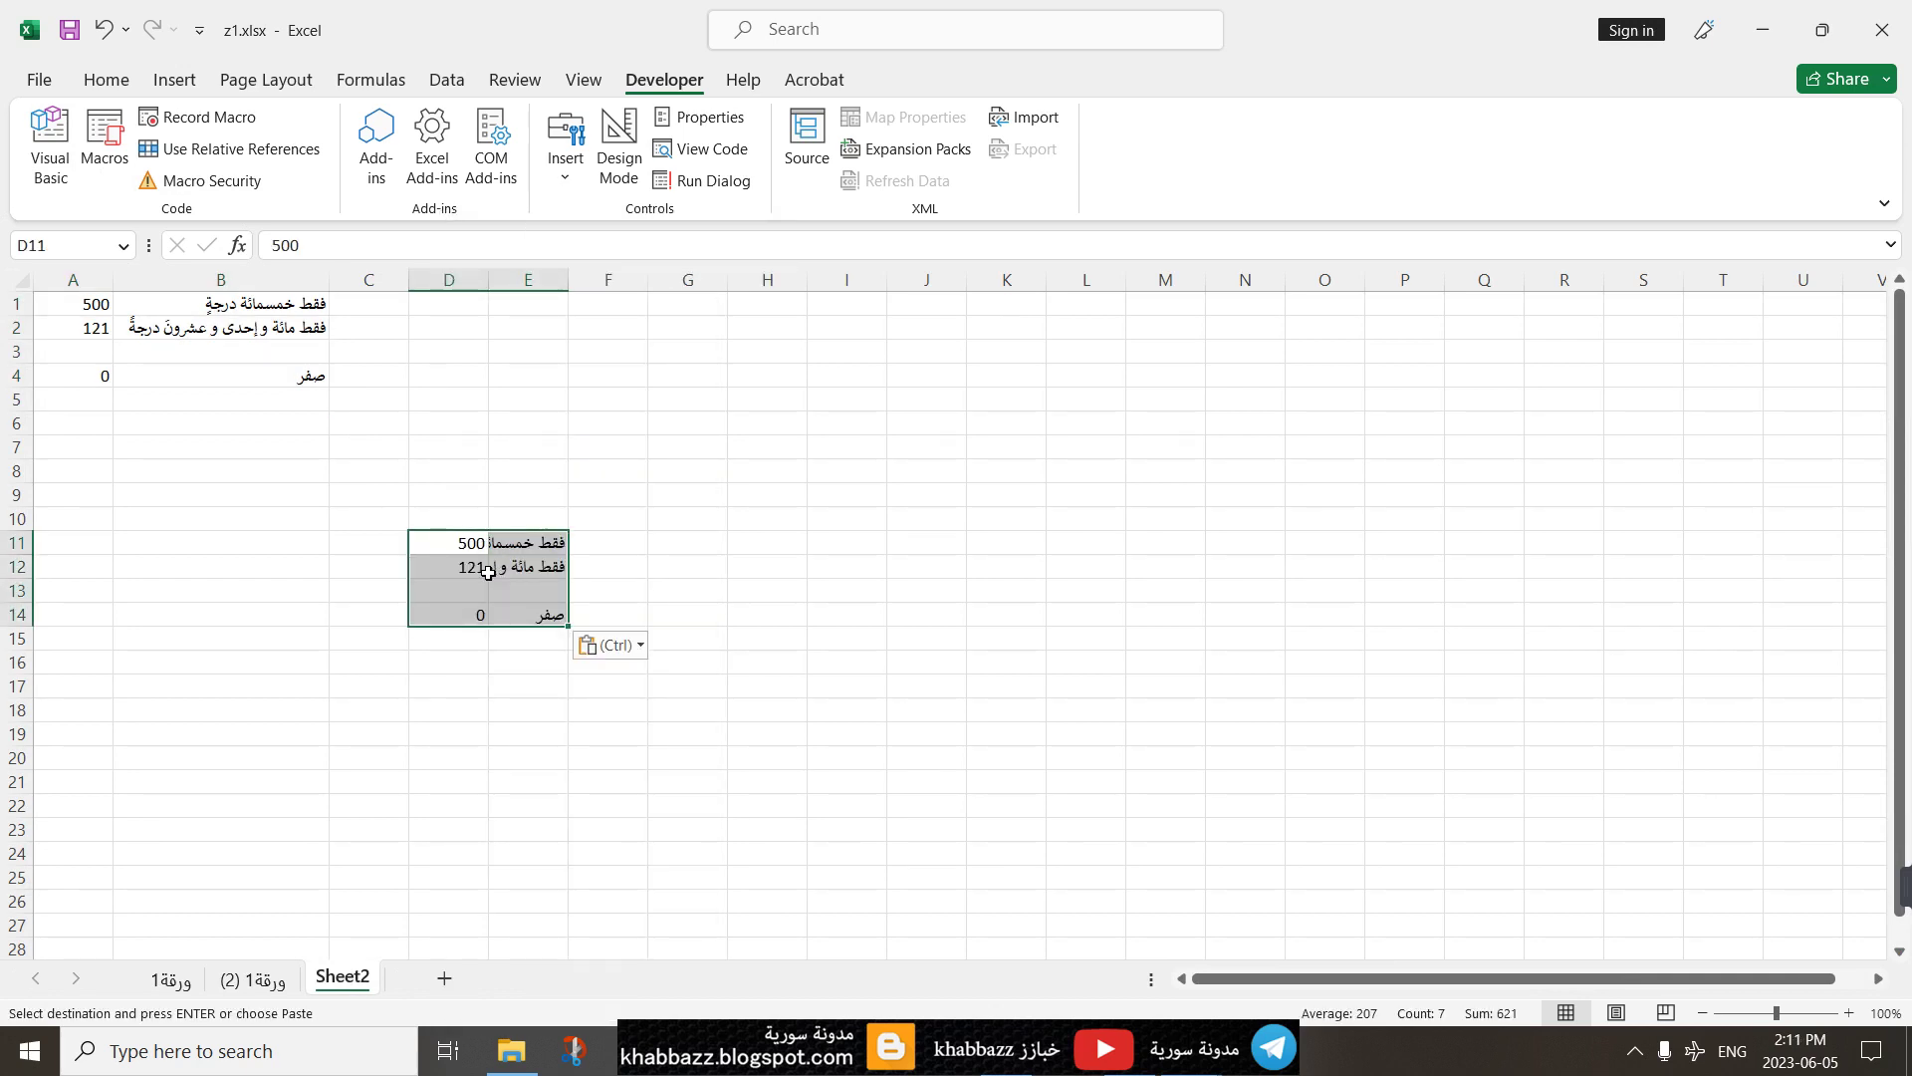
Step: Narrow columns C and D on Sheet2 and widen column E to fit the pasted Arabic text
left_click_drag(568, 280, 641, 280)
left_click_drag(486, 282, 352, 285)
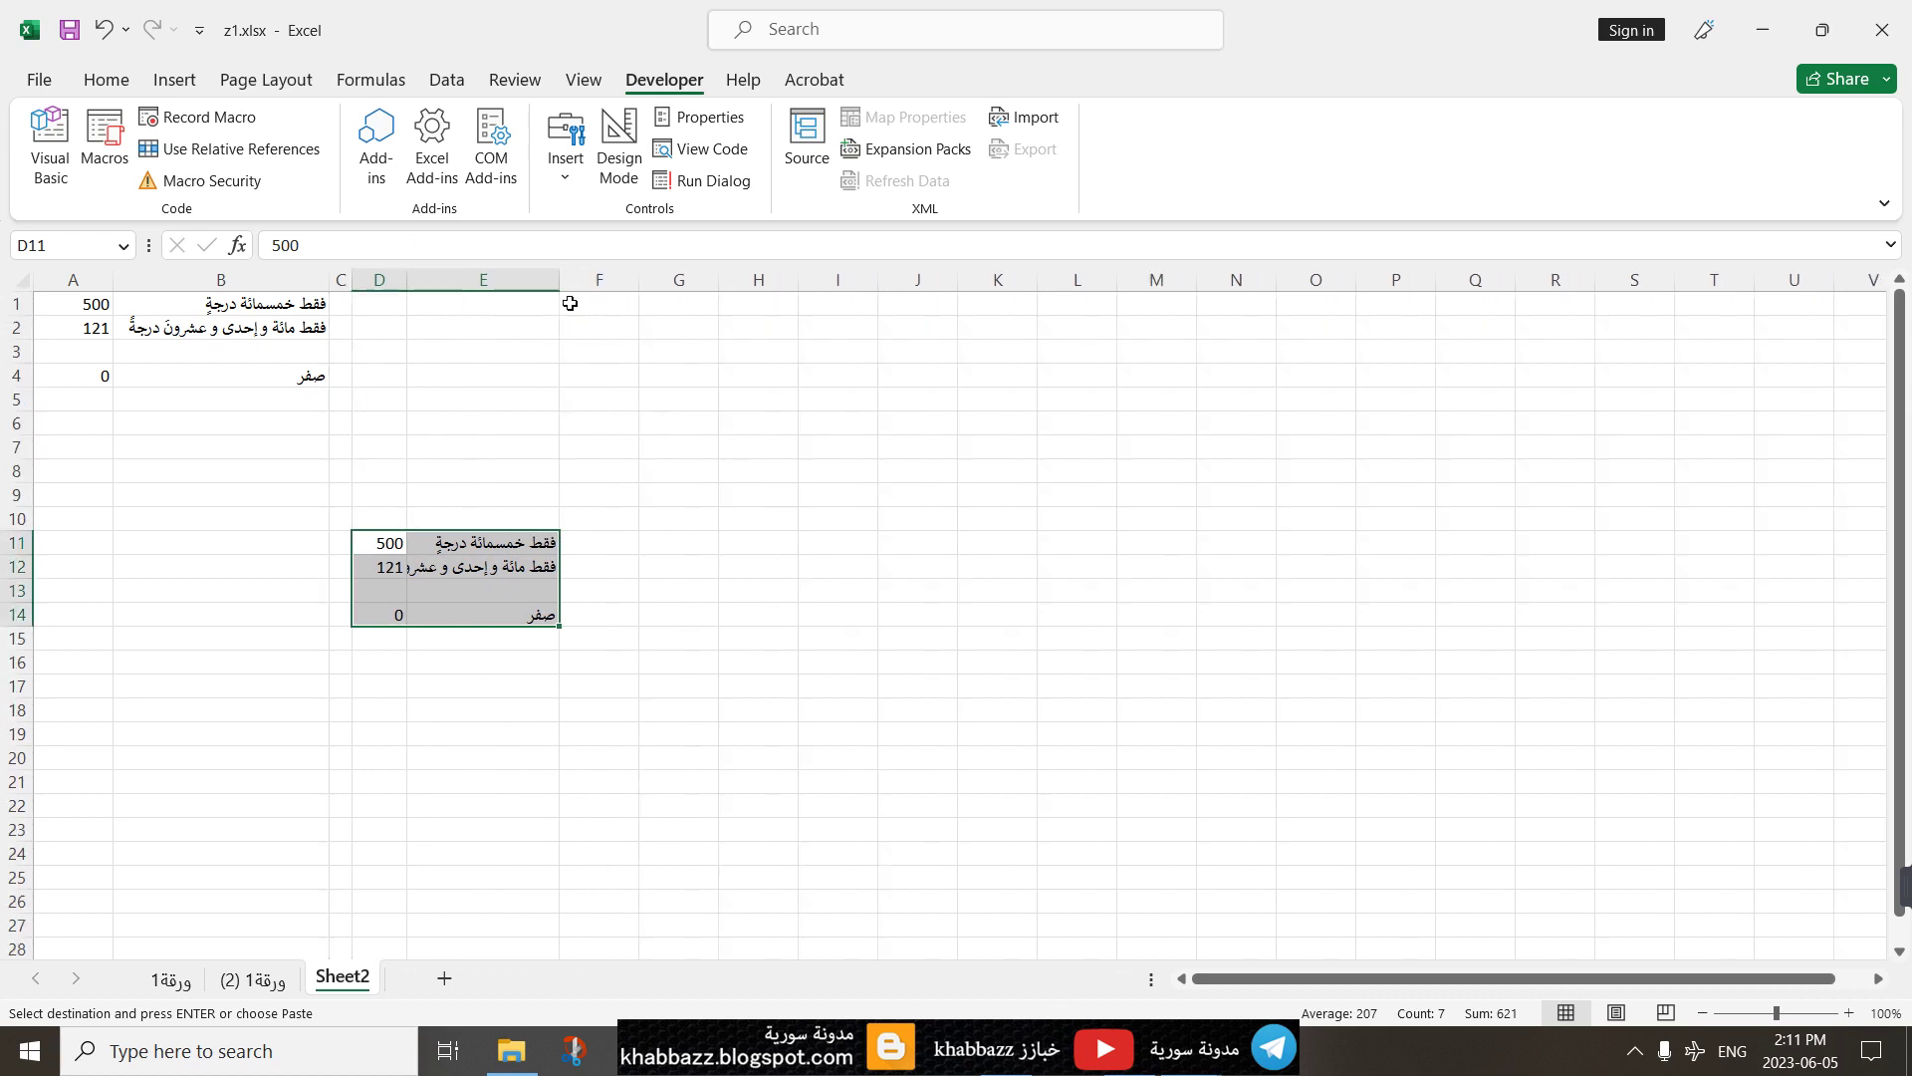
left_click_drag(554, 276, 714, 276)
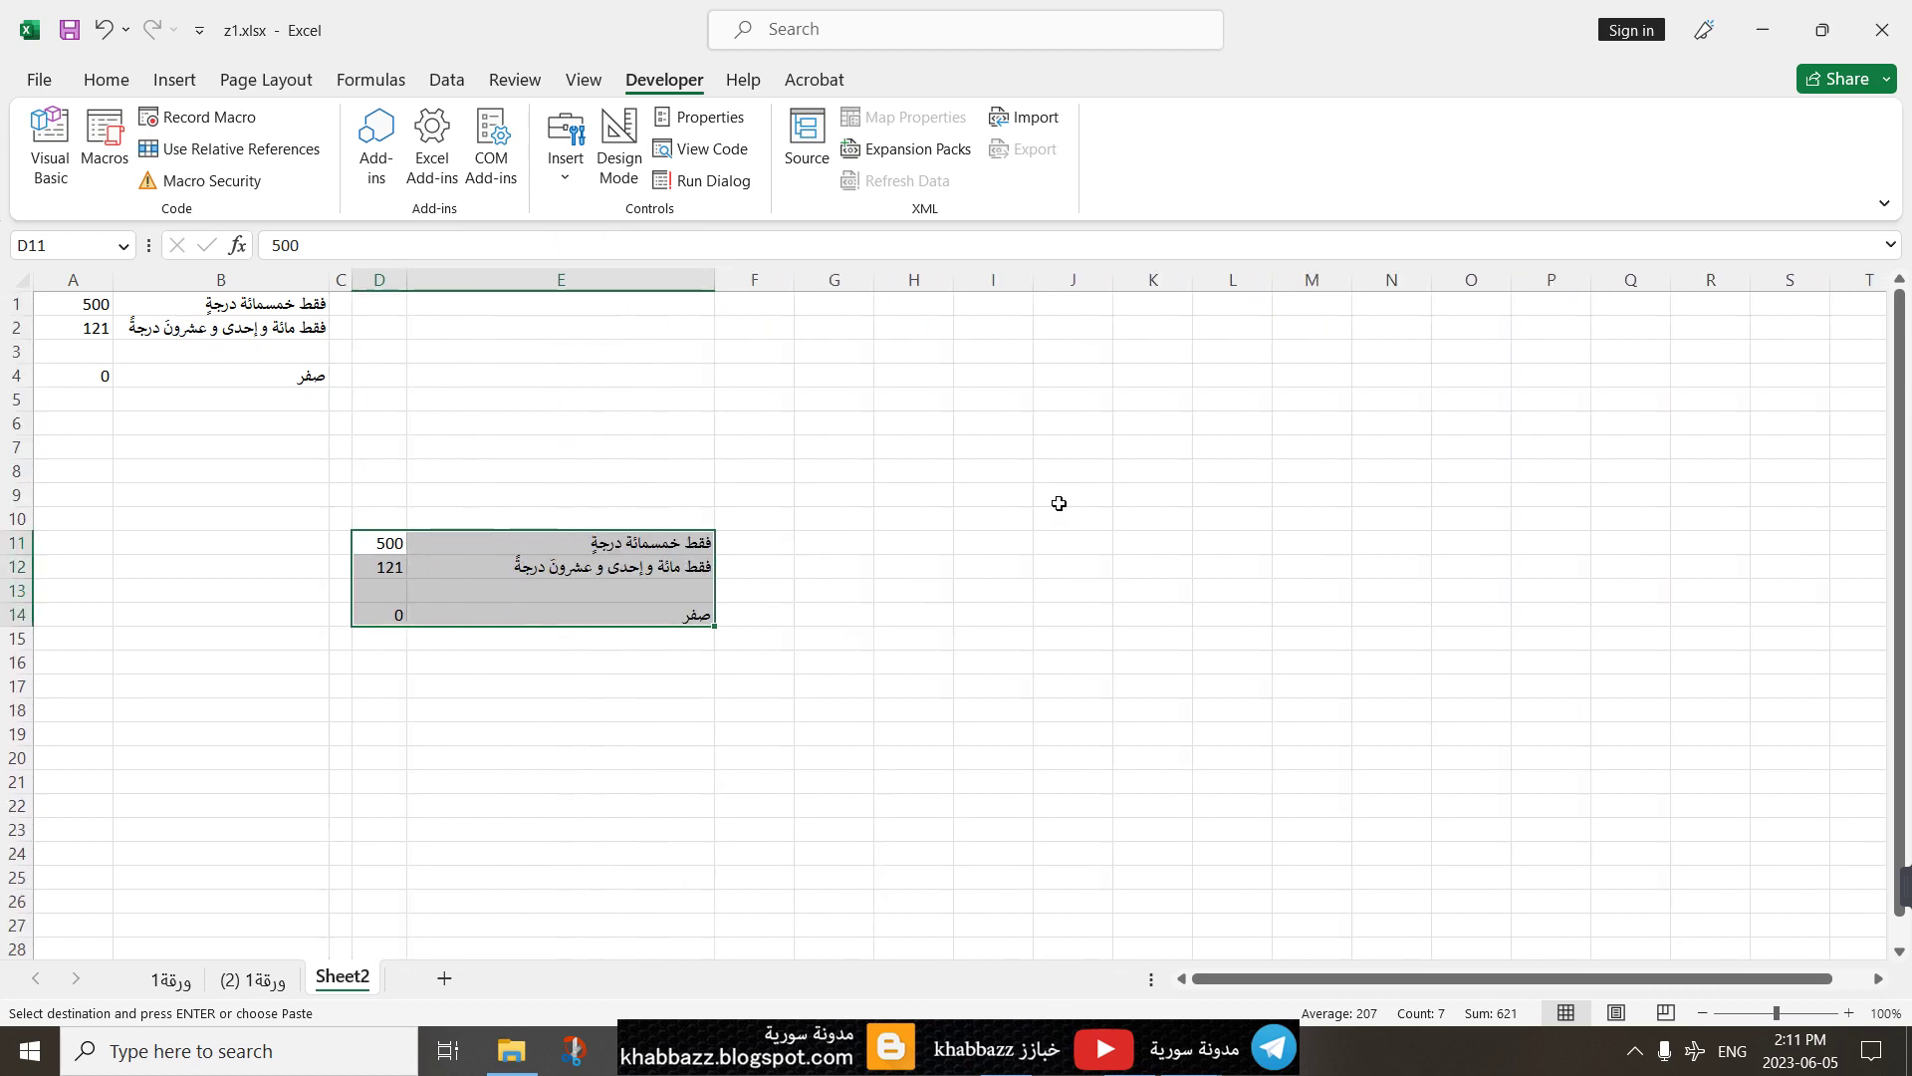
Step: Create a copy of Sheet2 in a new book
right_click(350, 976)
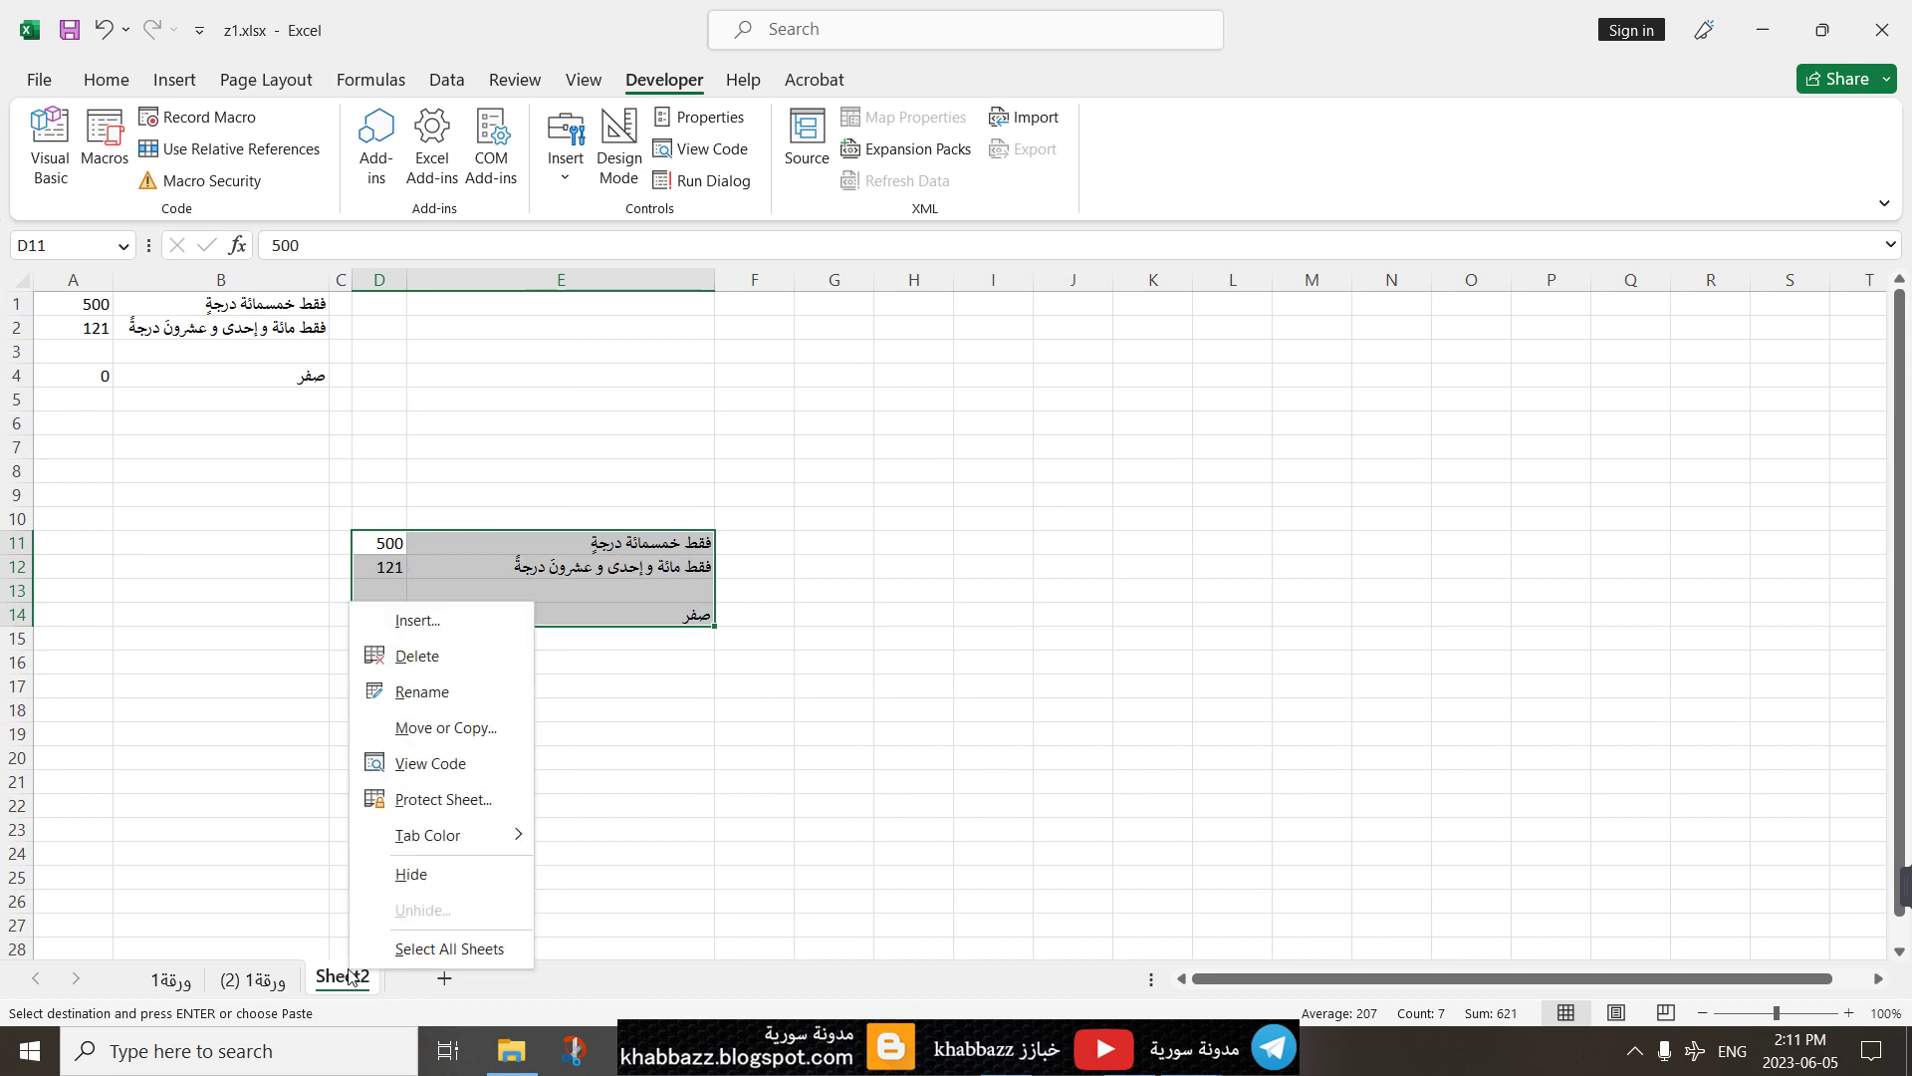
left_click(403, 726)
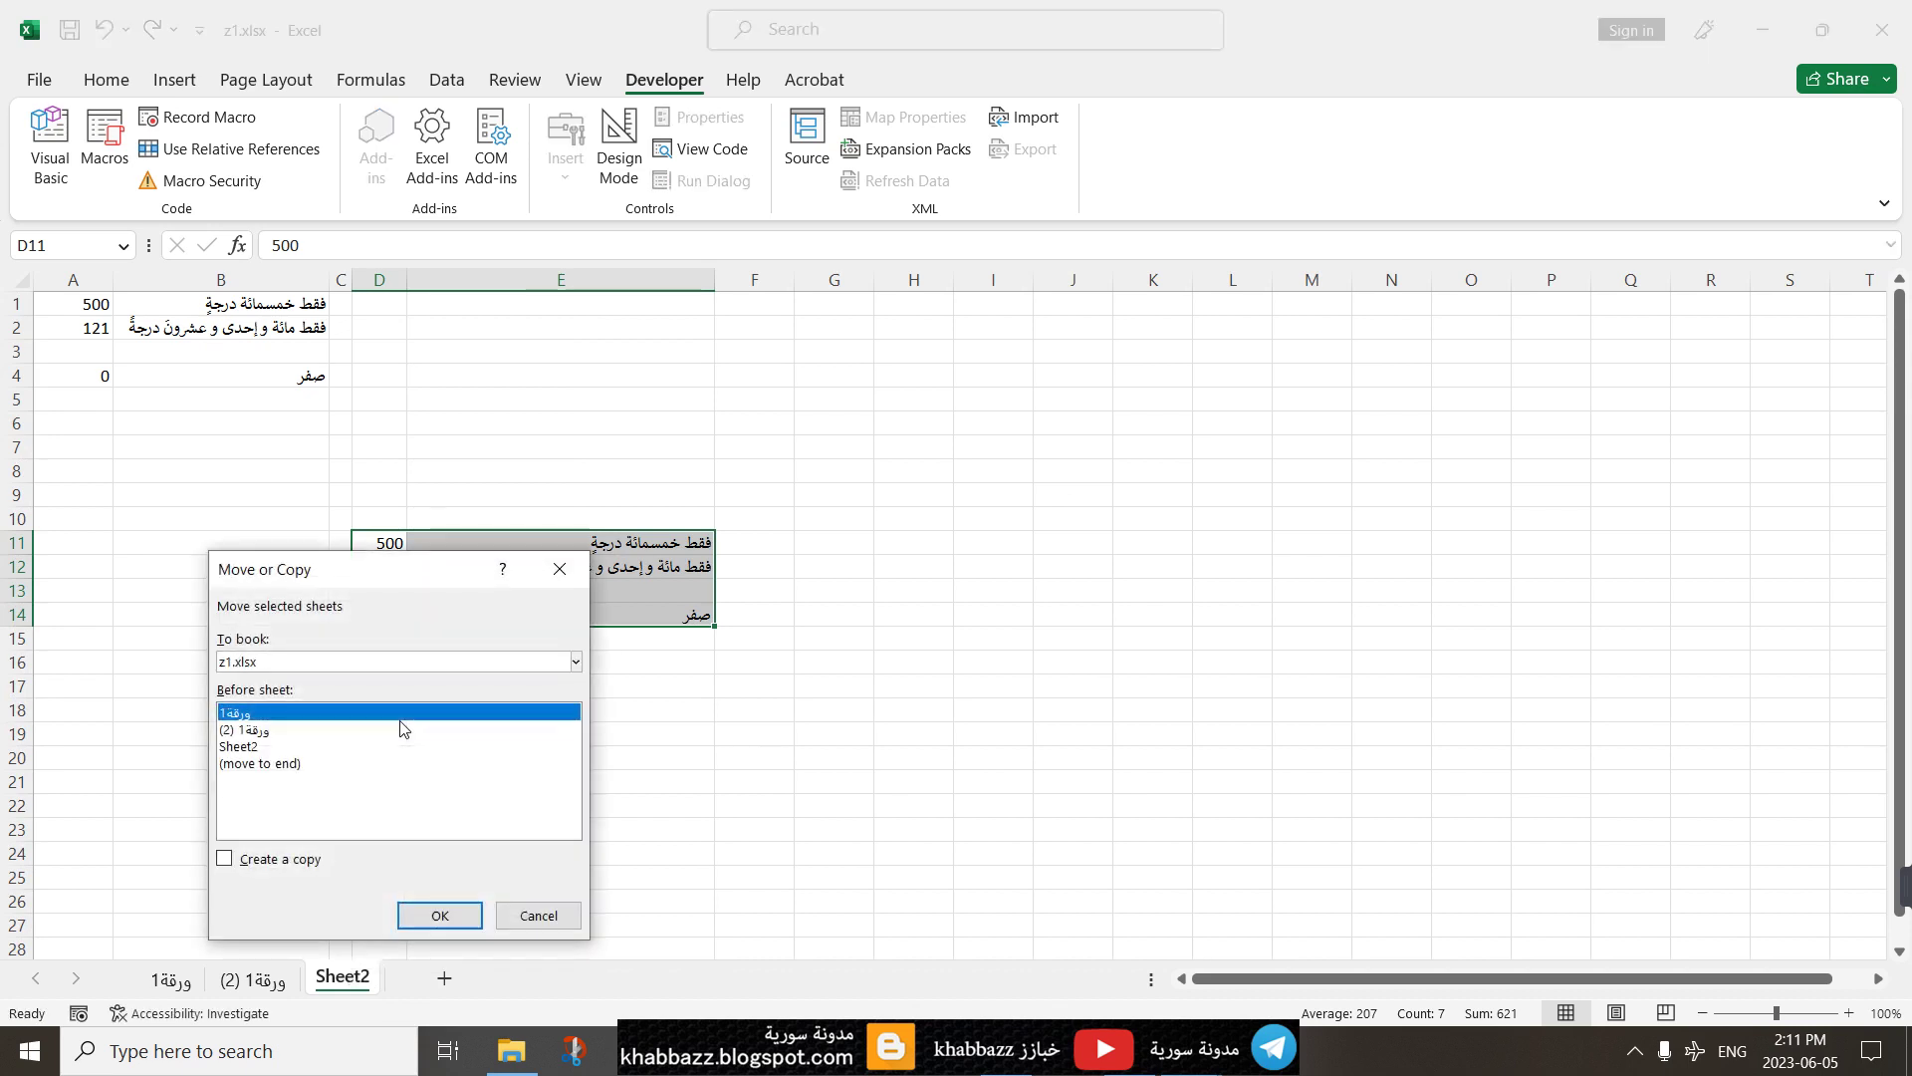
left_click(576, 661)
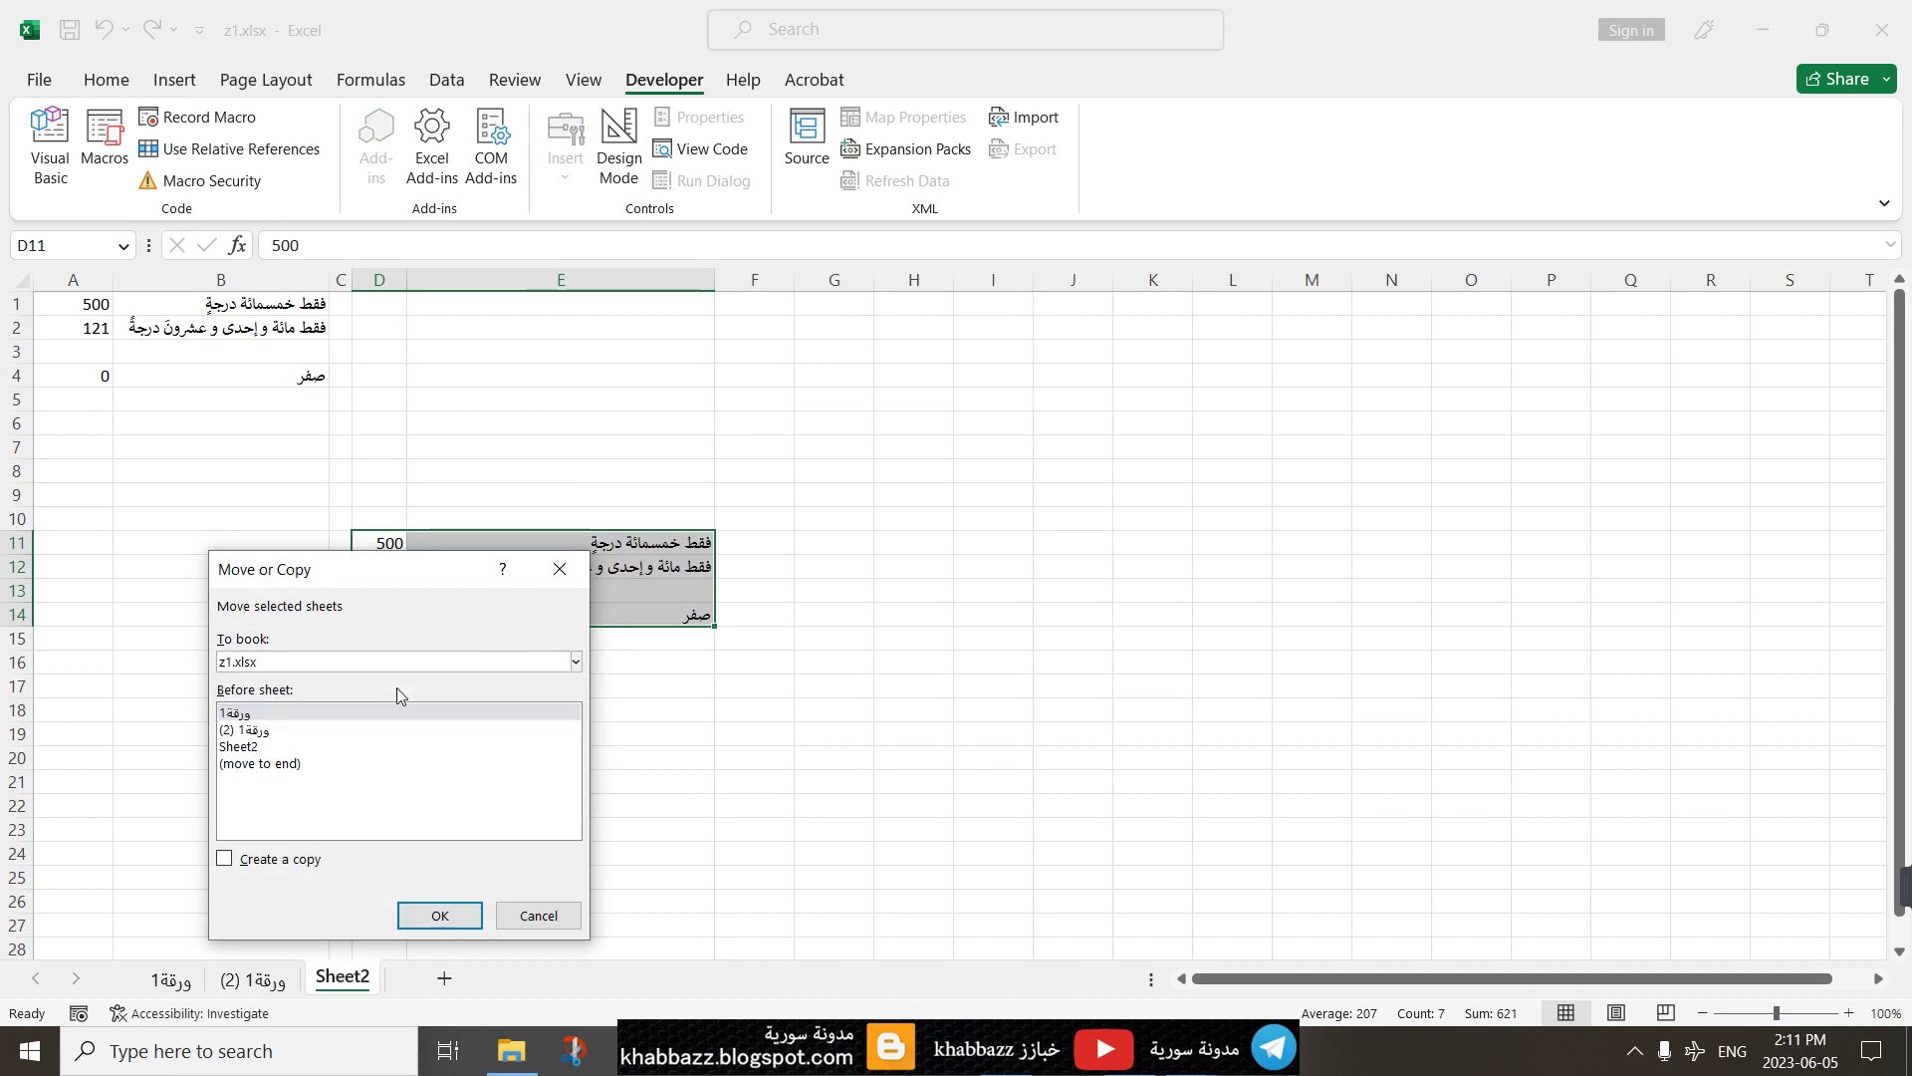
left_click(397, 687)
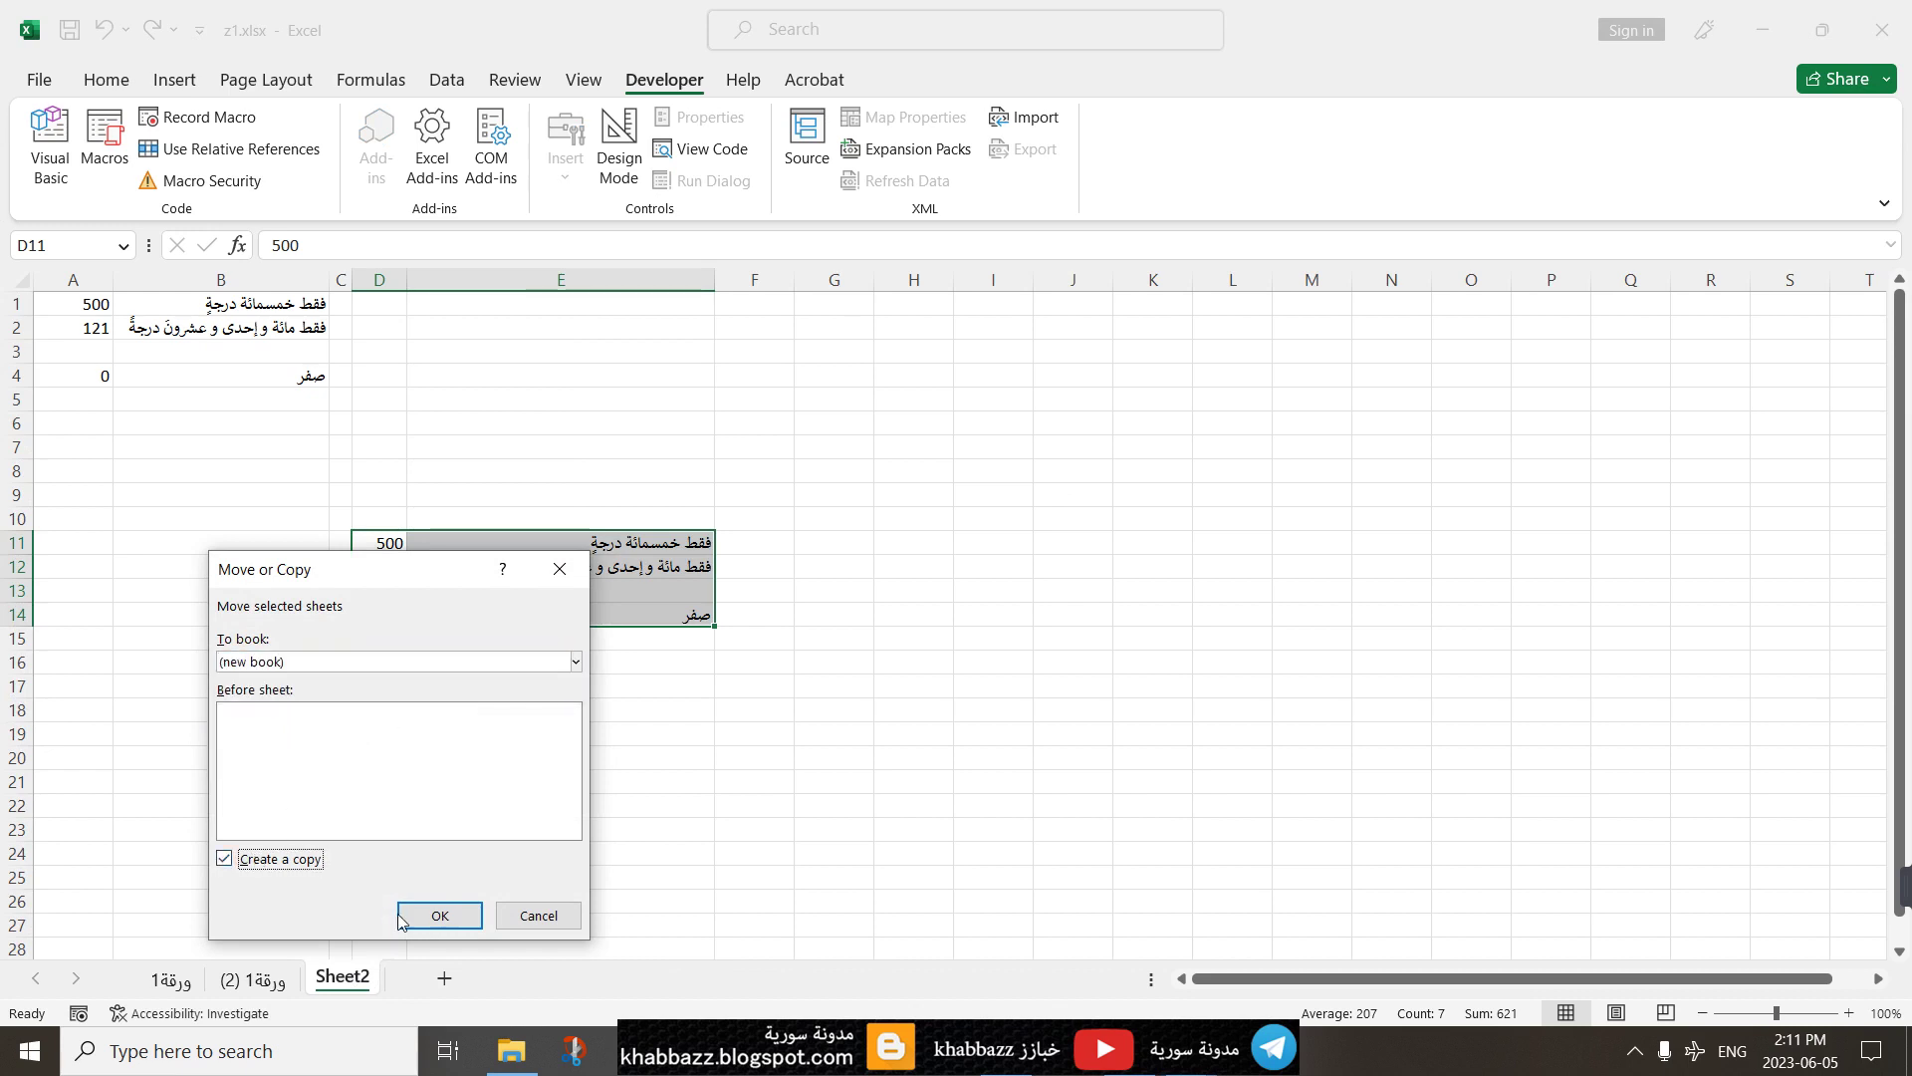
left_click(428, 916)
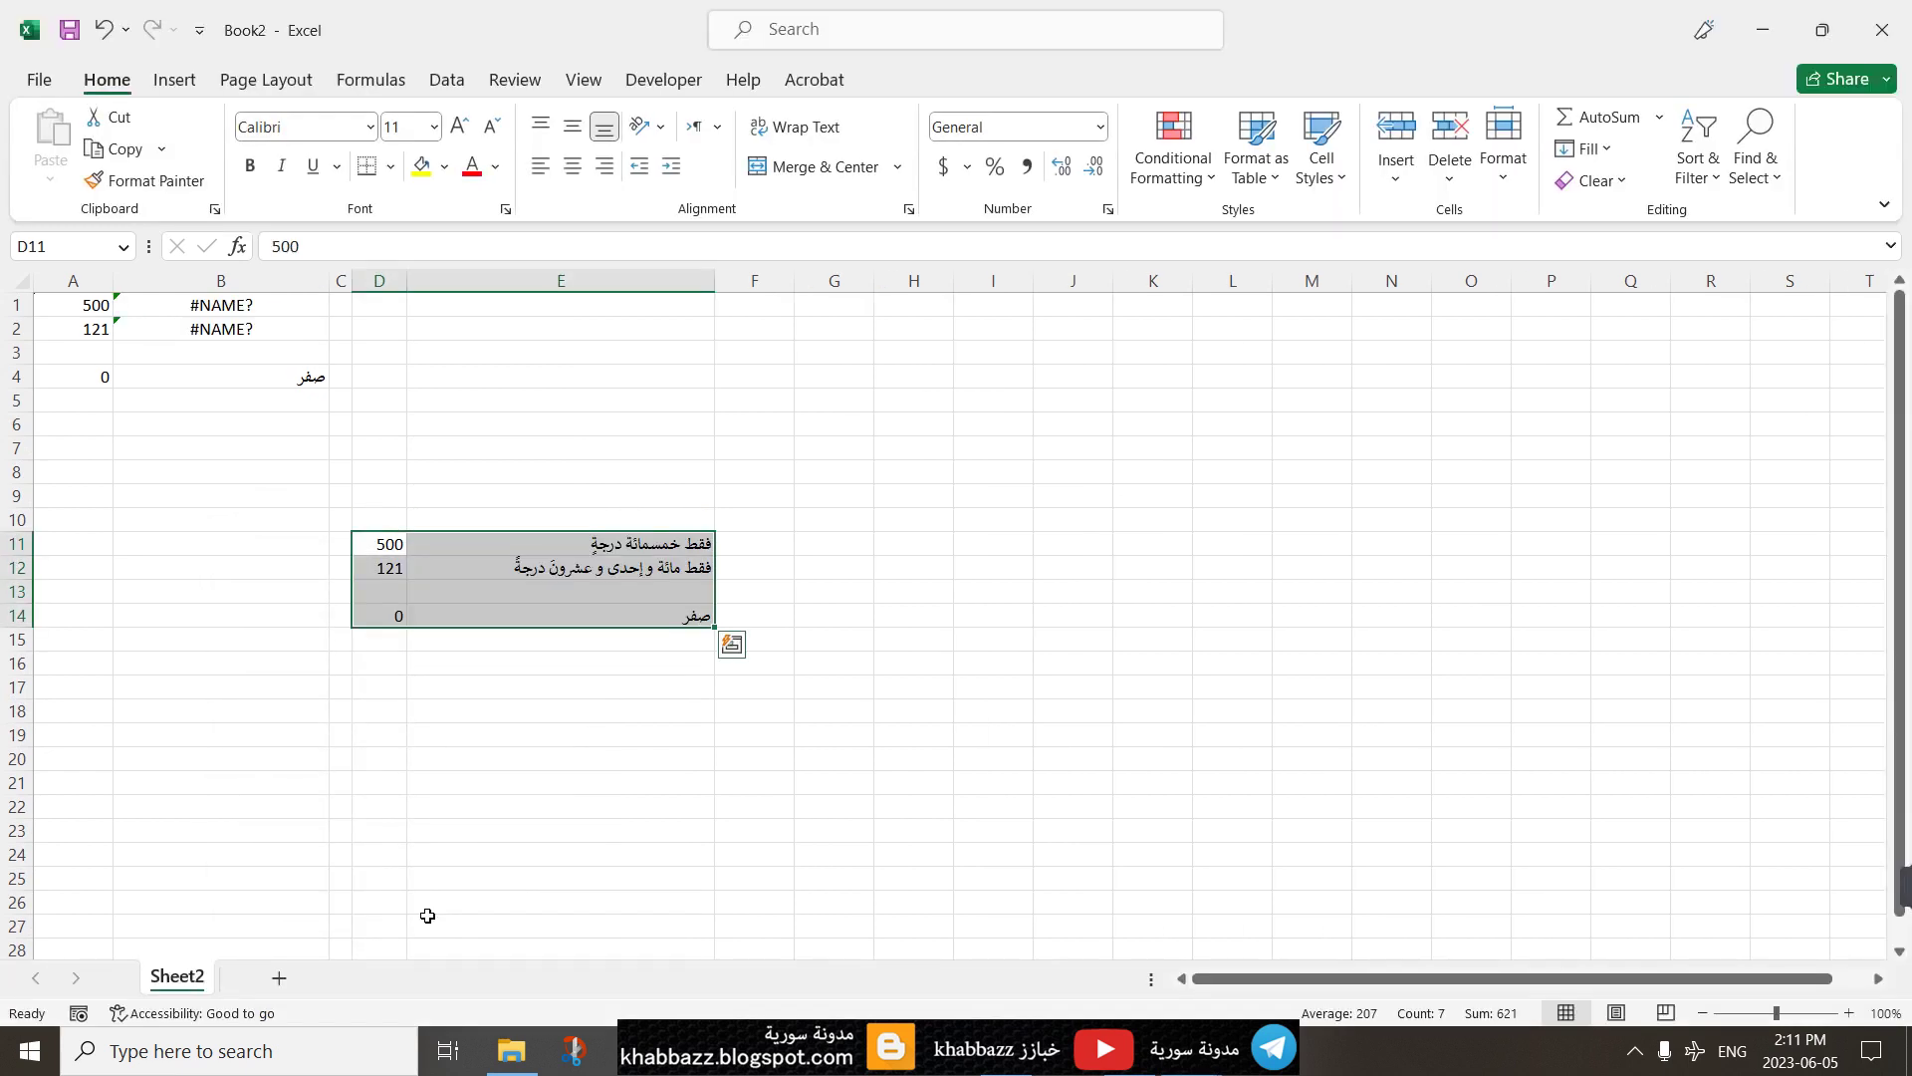
Step: Compare the formula cells B1 and B2 with the values pasted in D11:E14 in the new book
left_click(161, 323)
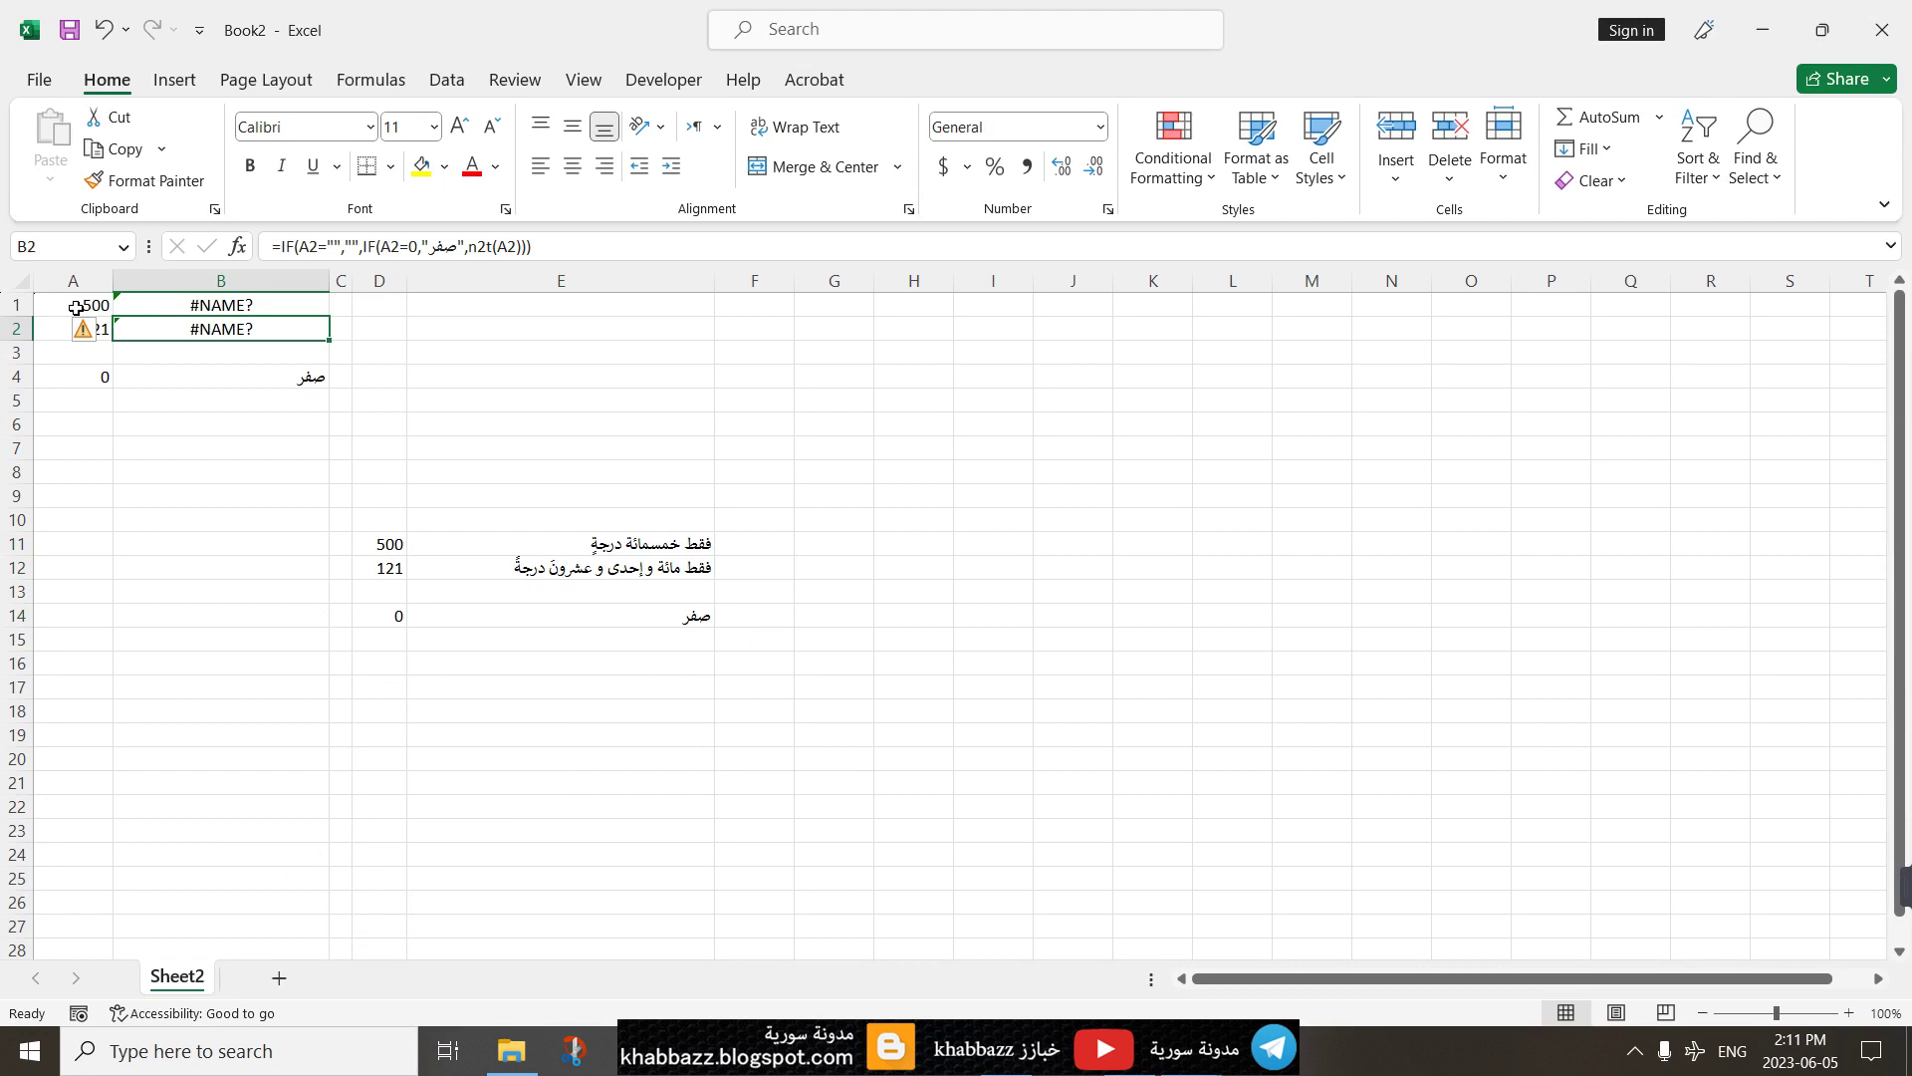
left_click(141, 307)
left_click(555, 565)
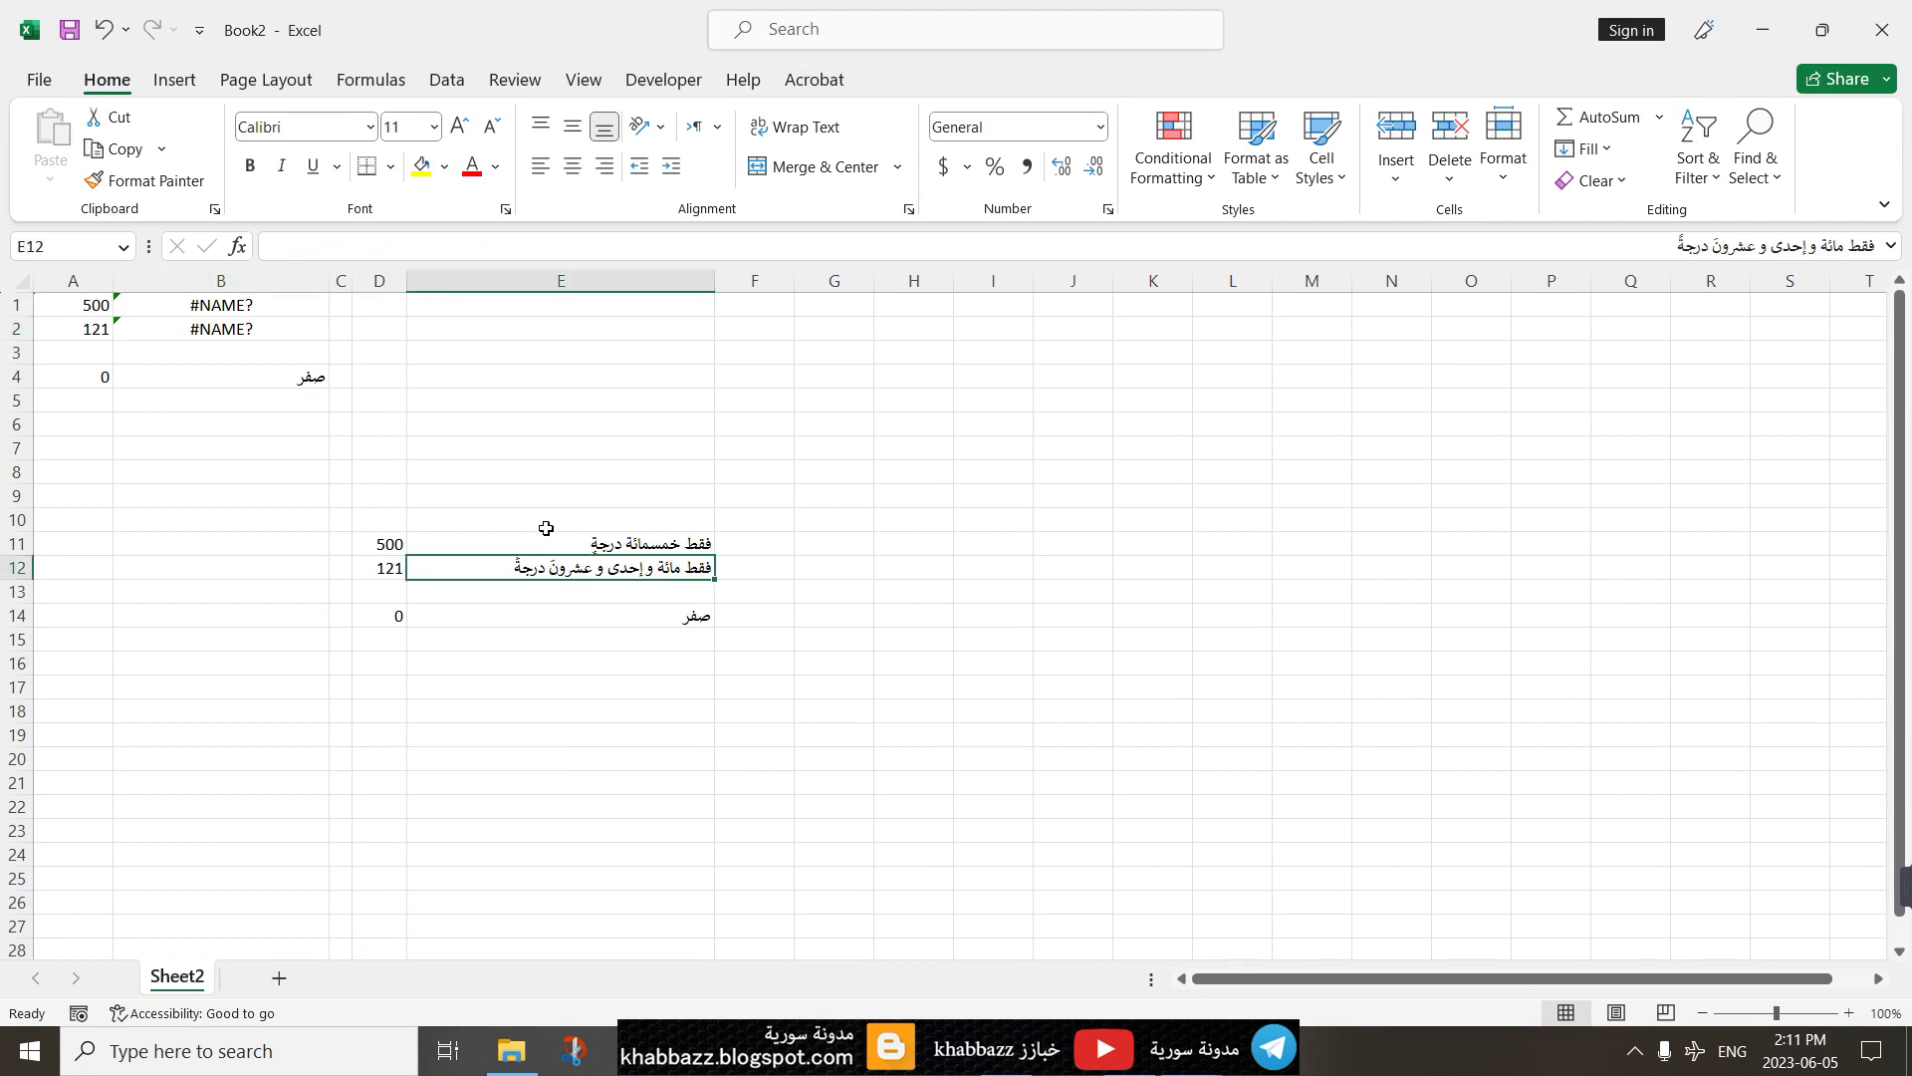
left_click(398, 539)
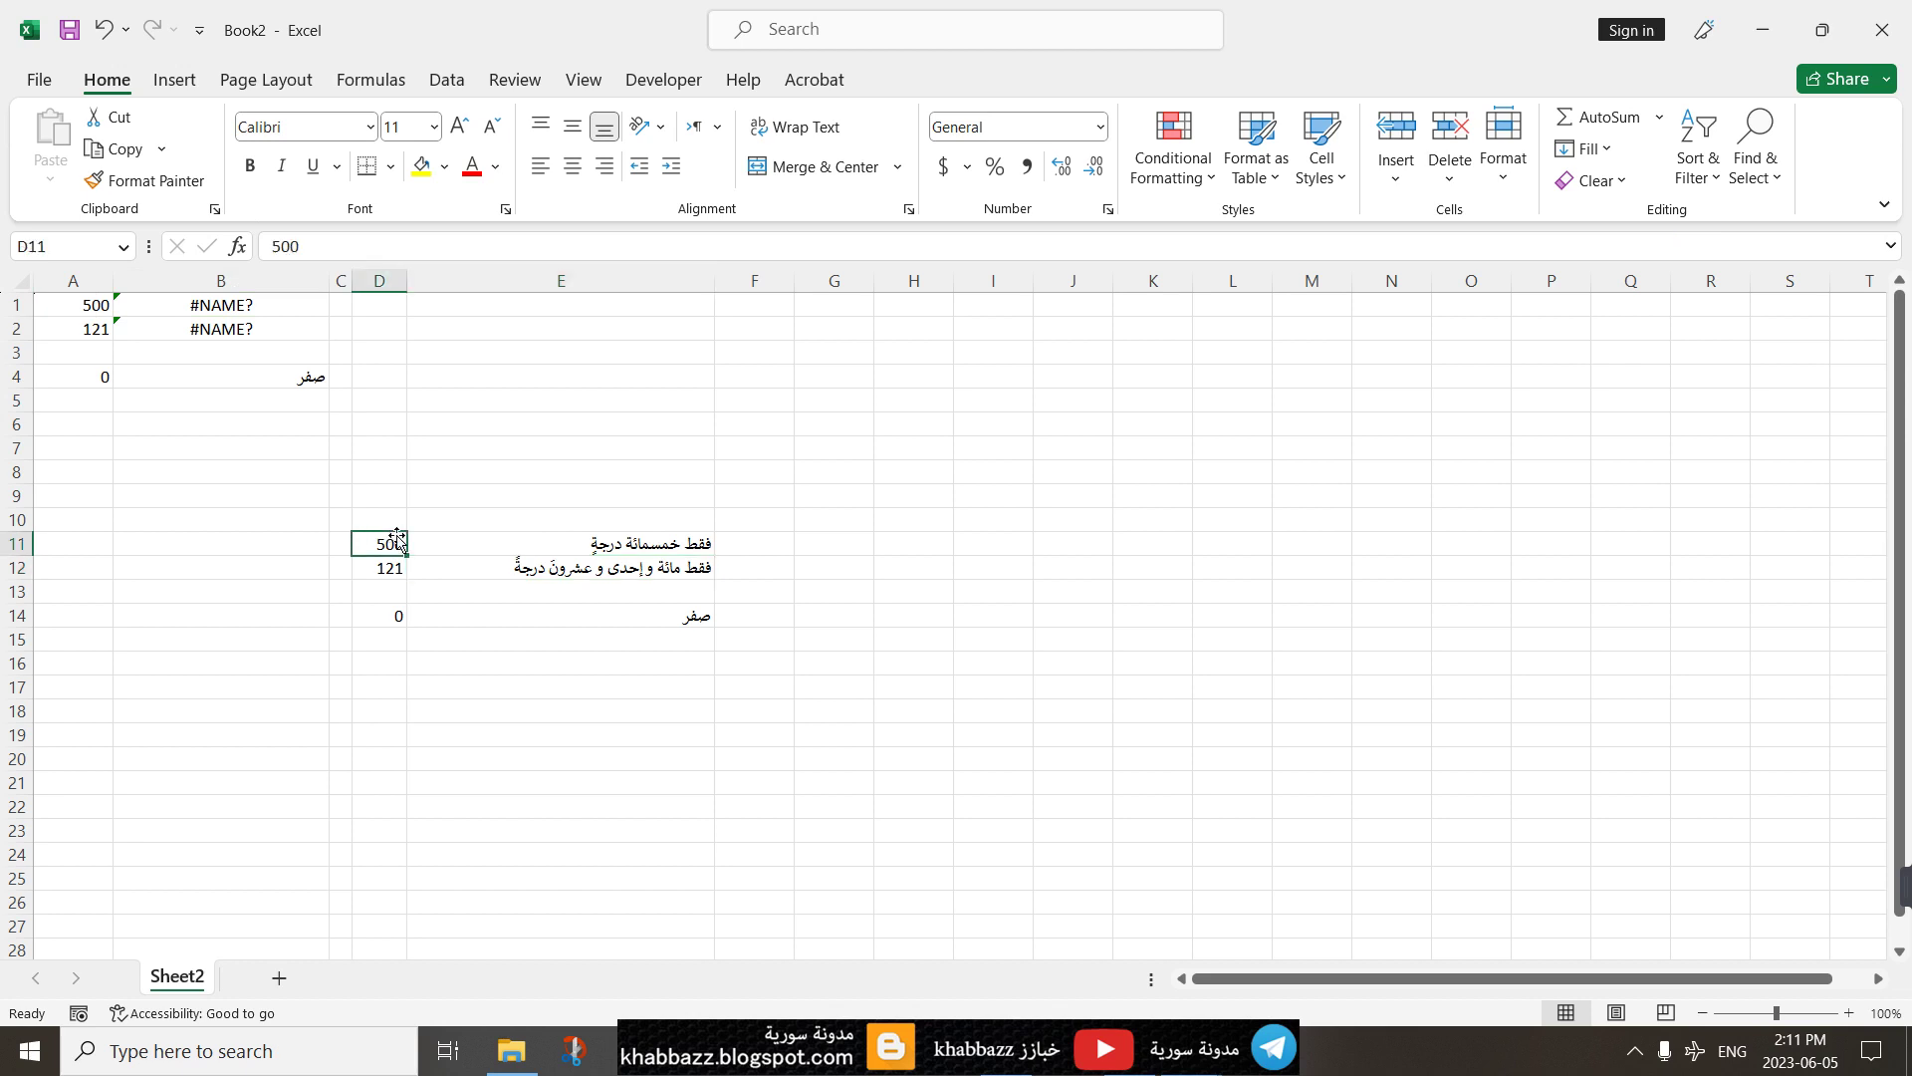
left_click(475, 540)
left_click(490, 589)
left_click(511, 620)
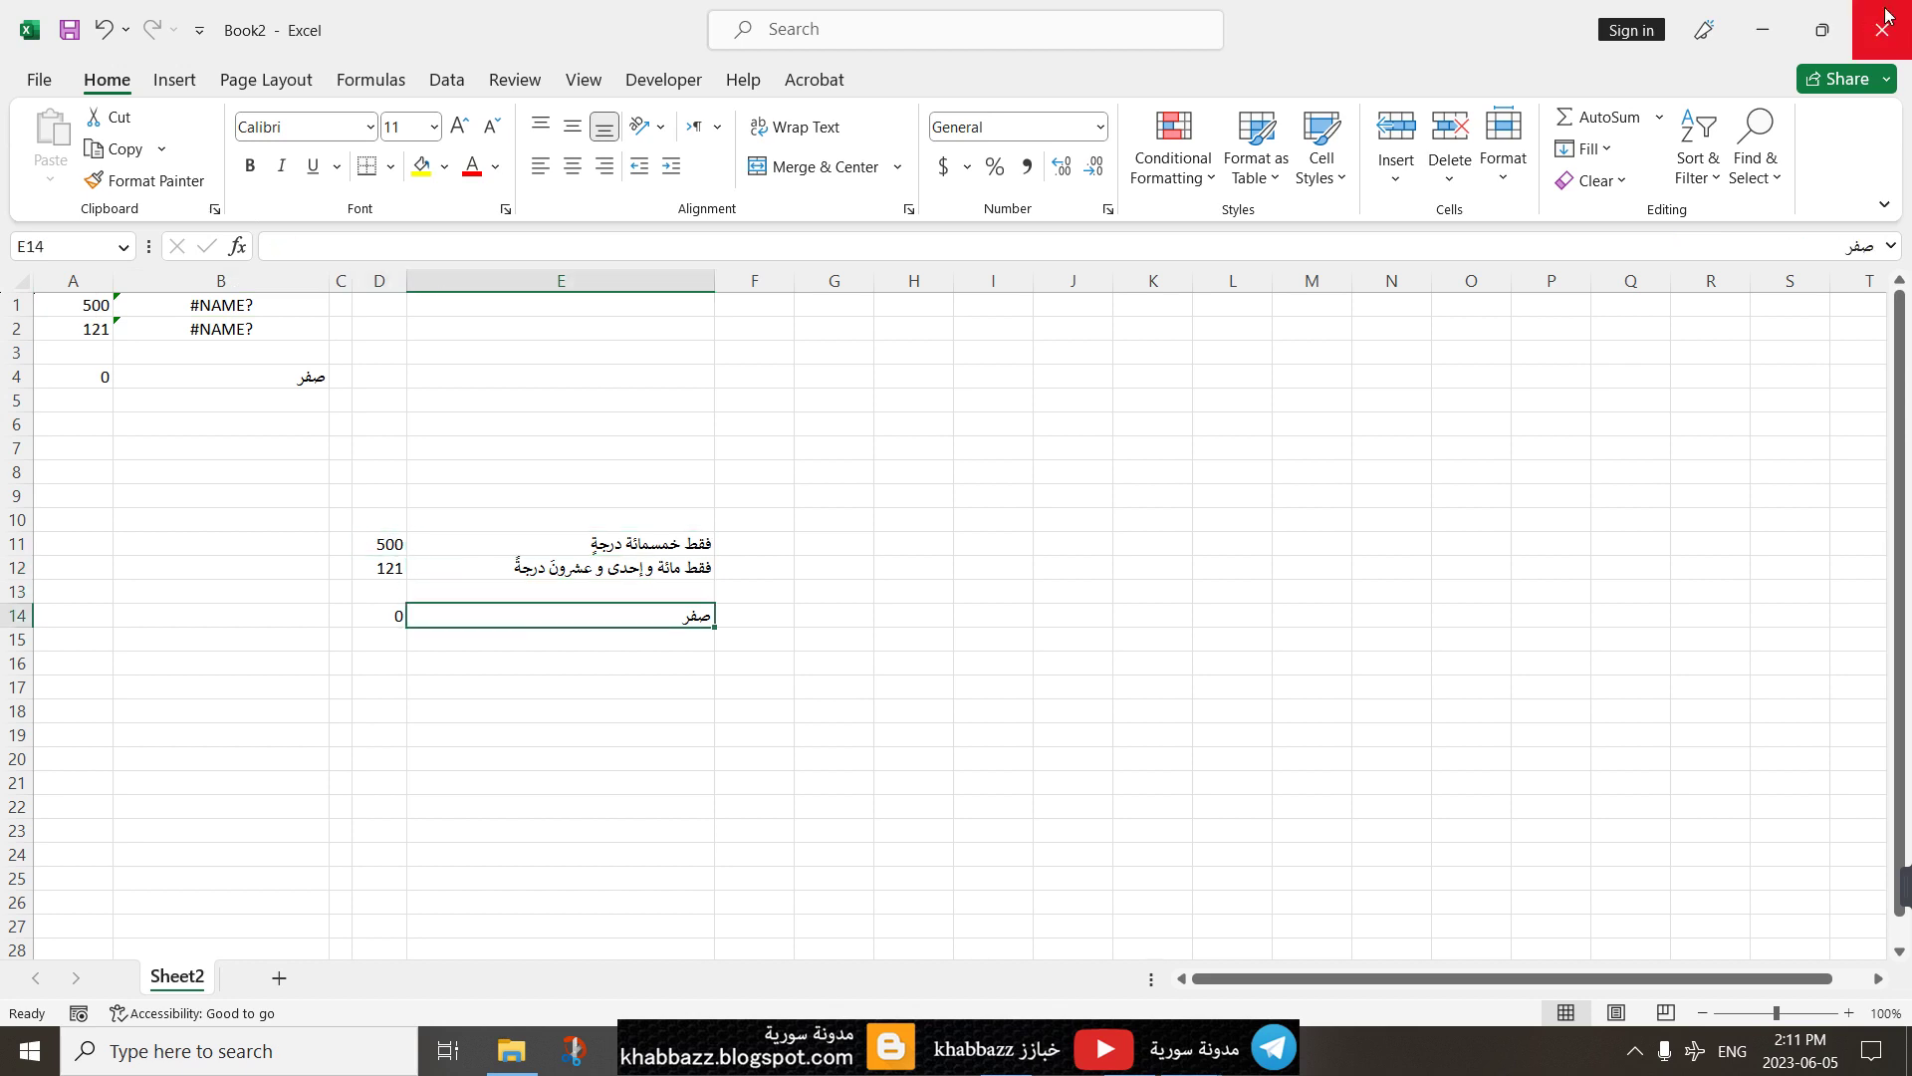
Step: Close Book2 without saving it and return to the ورقة1 sheet of z1.xlsx
left_click(1886, 18)
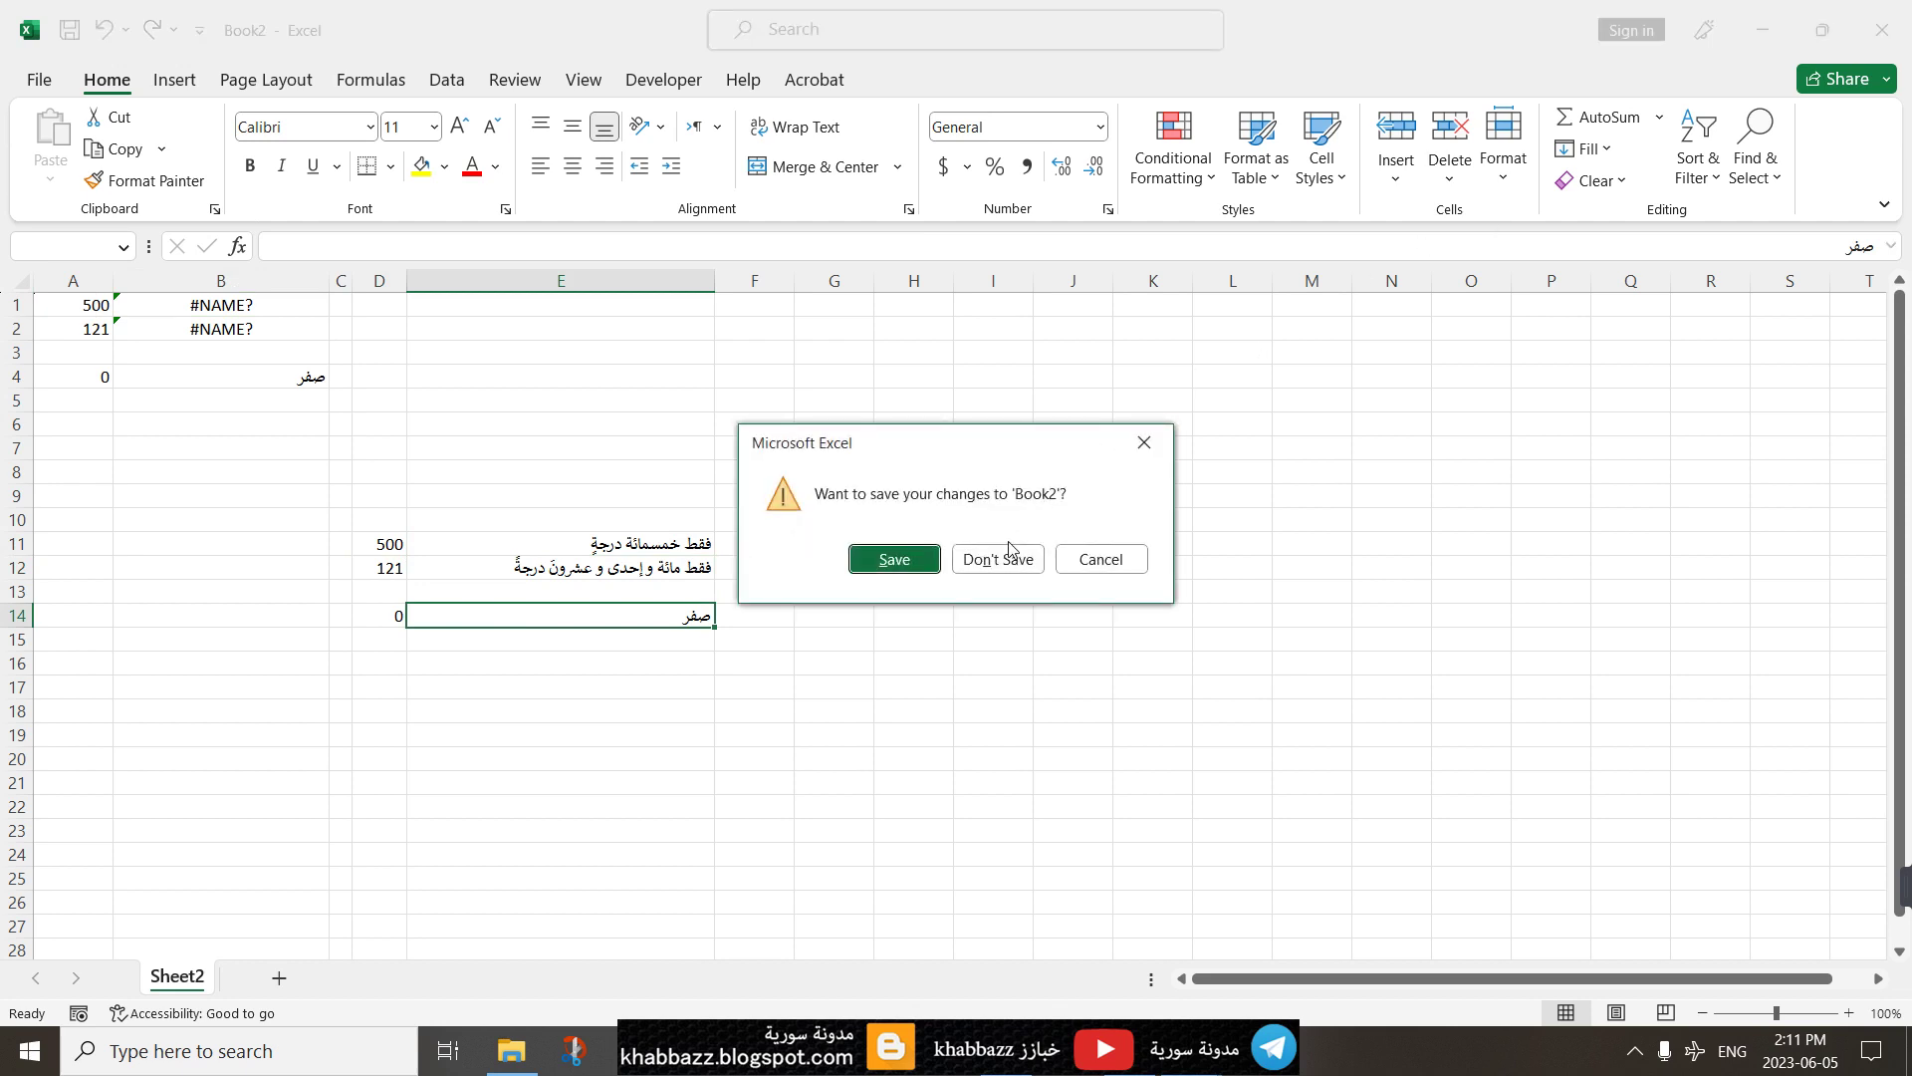
left_click(1006, 556)
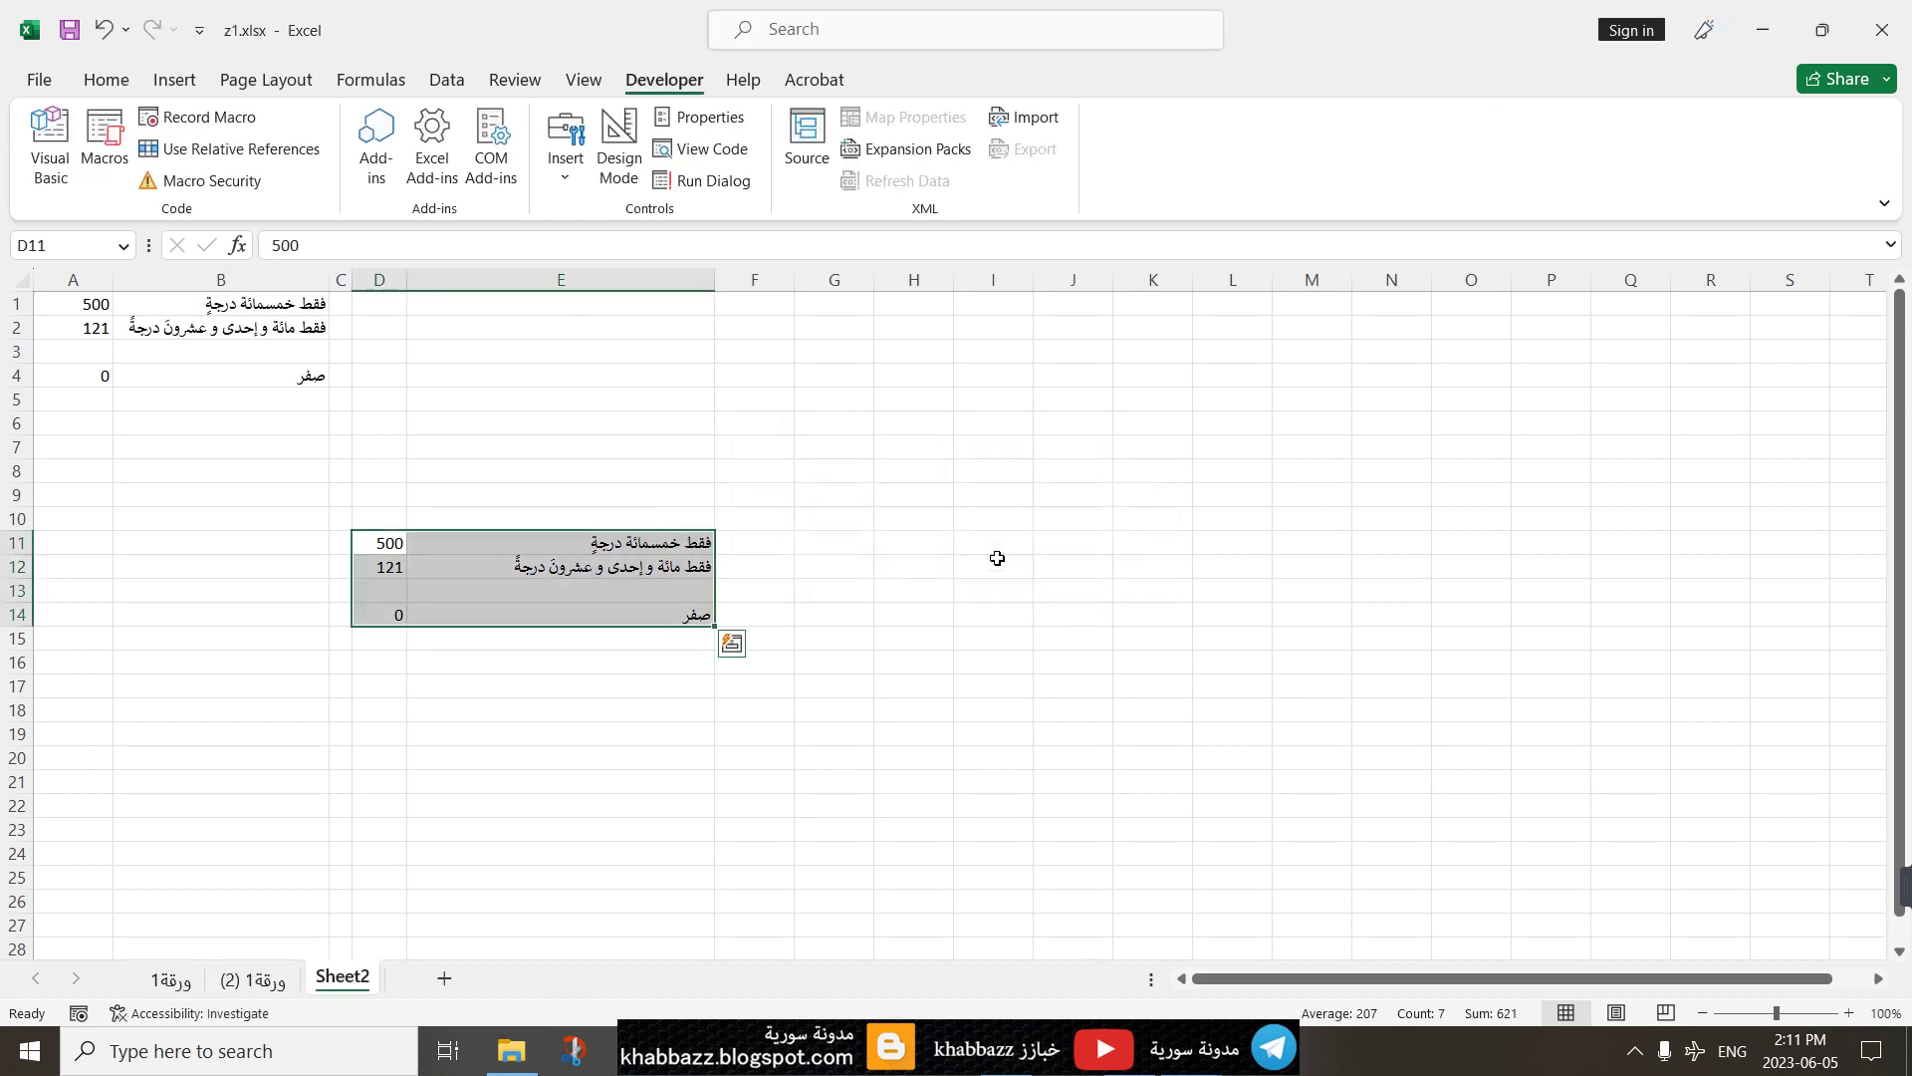
left_click(170, 979)
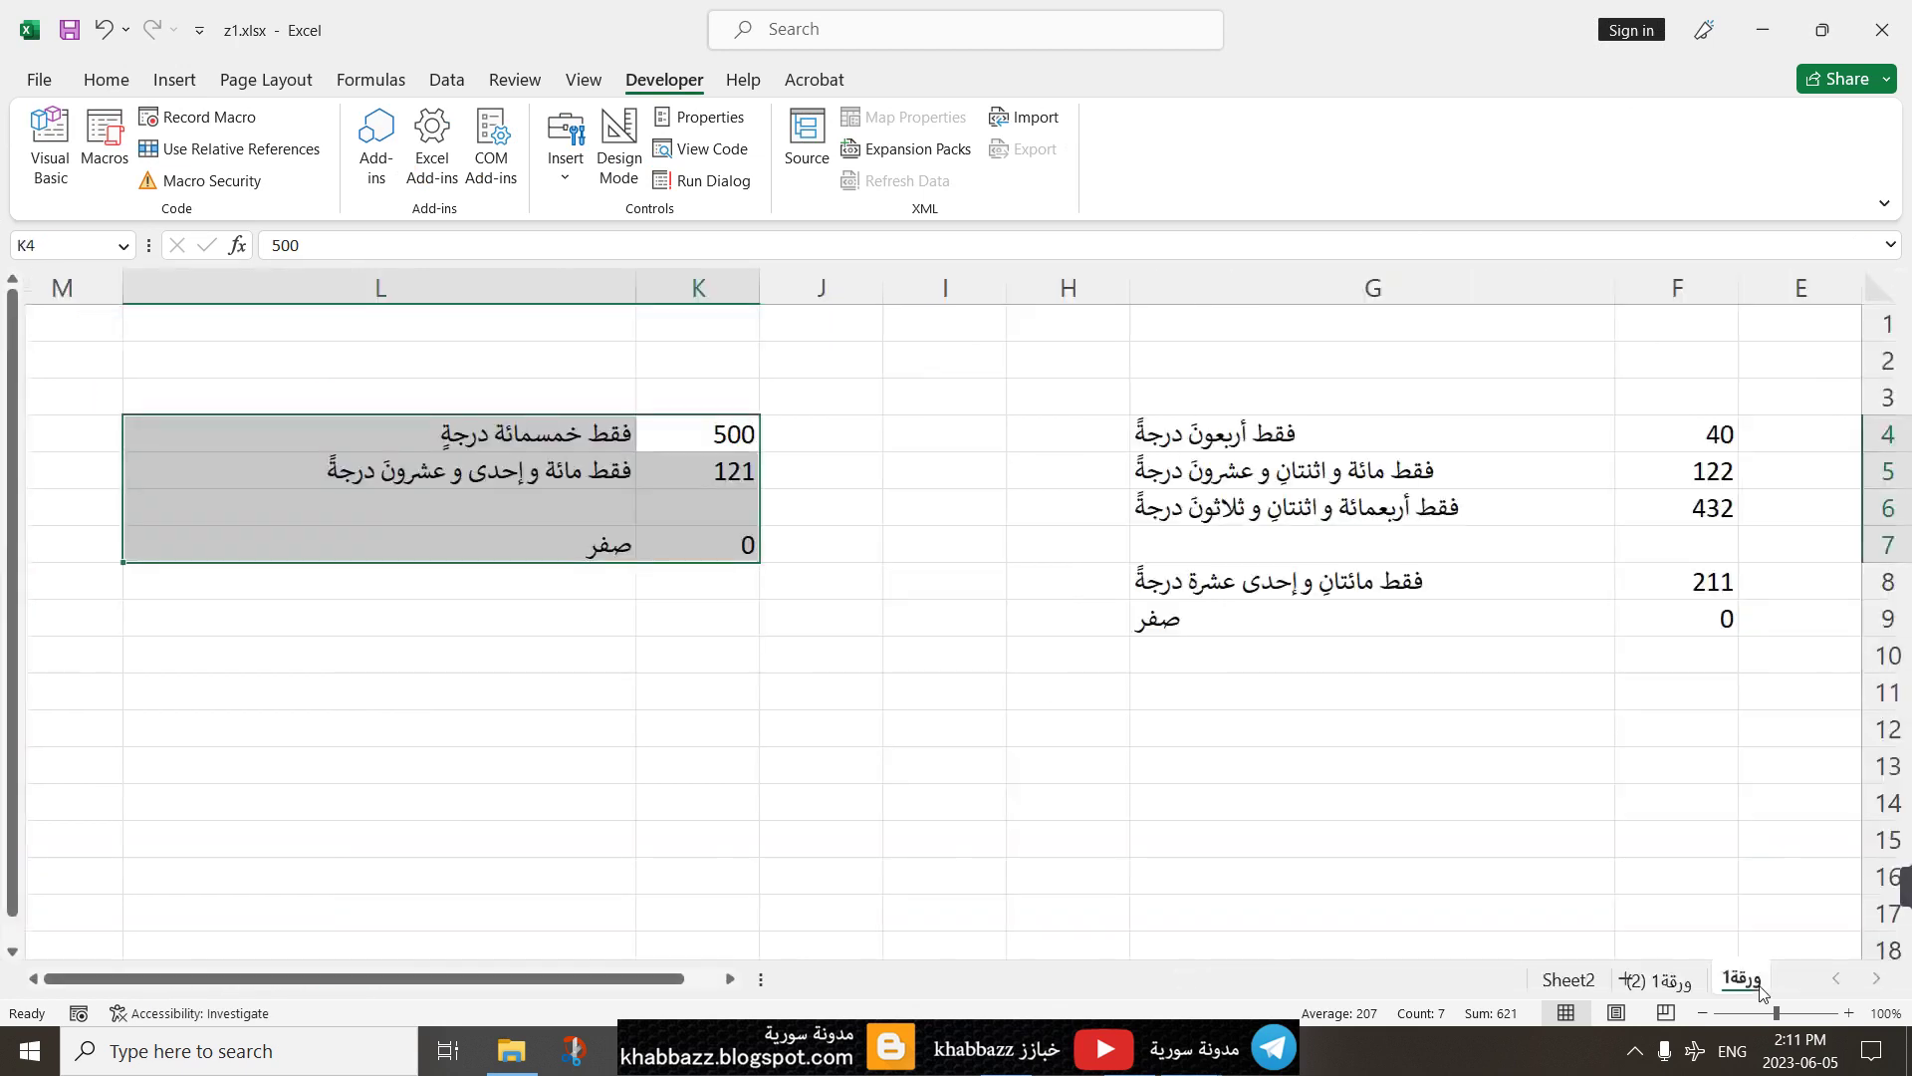